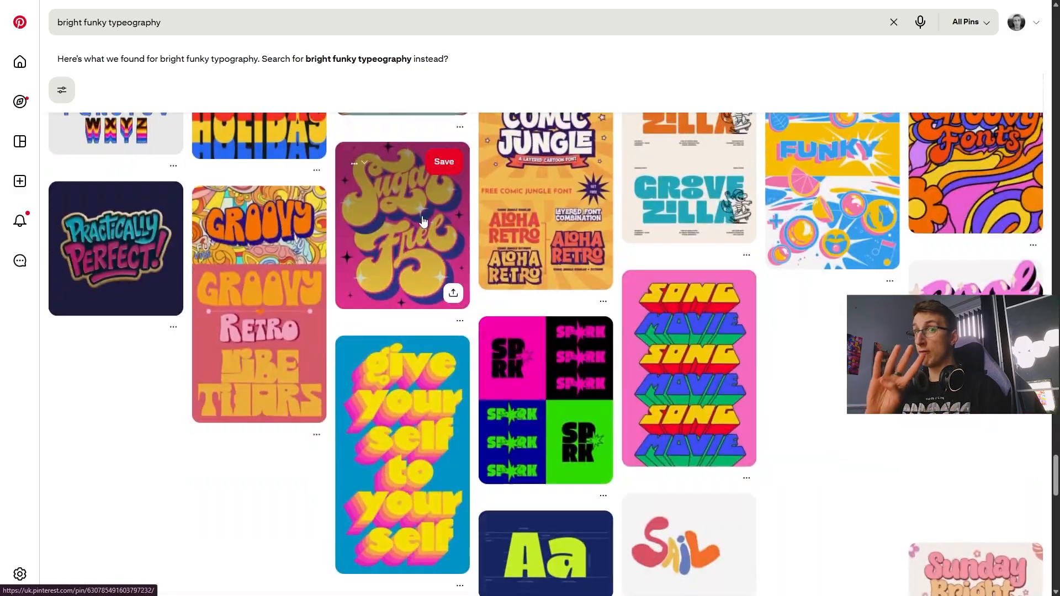
Step: Refine the pin search to "bright funky serif typeography" by adding the word serif
scroll(422, 222, "up", 4)
left_click(102, 23)
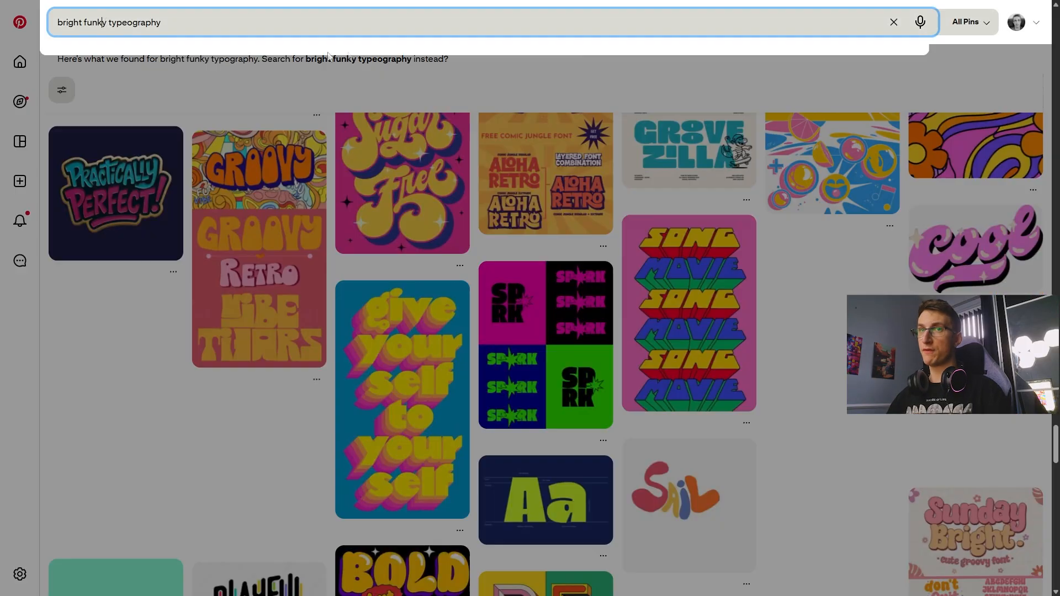
type("serif")
key("Return")
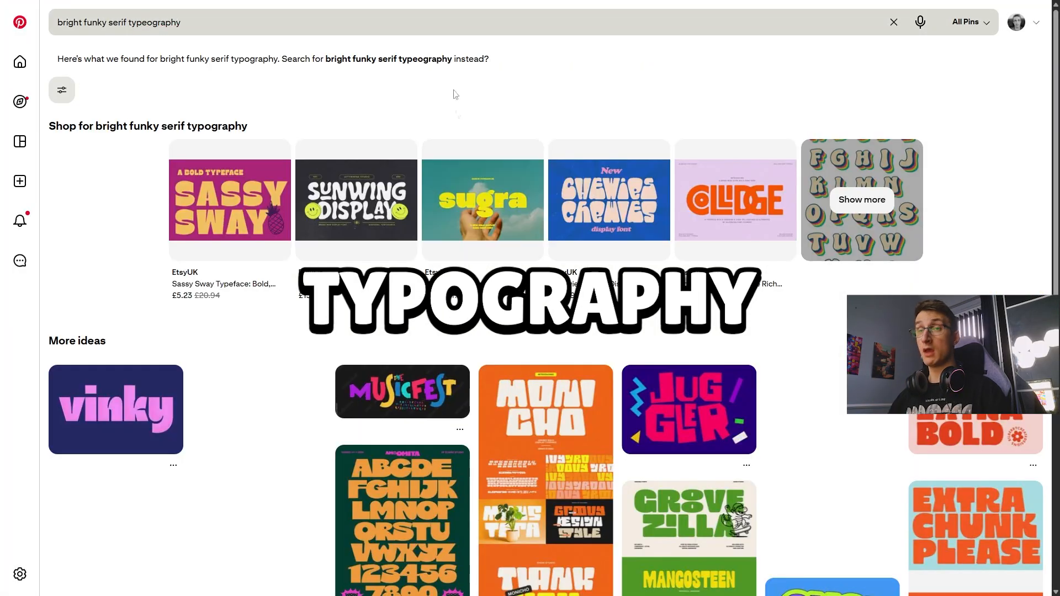
Step: Browse the bright funky serif results and save the green pin with the orange-red alphabet to the Chocolate board
scroll(439, 175, "down", 4)
scroll(380, 170, "down", 4)
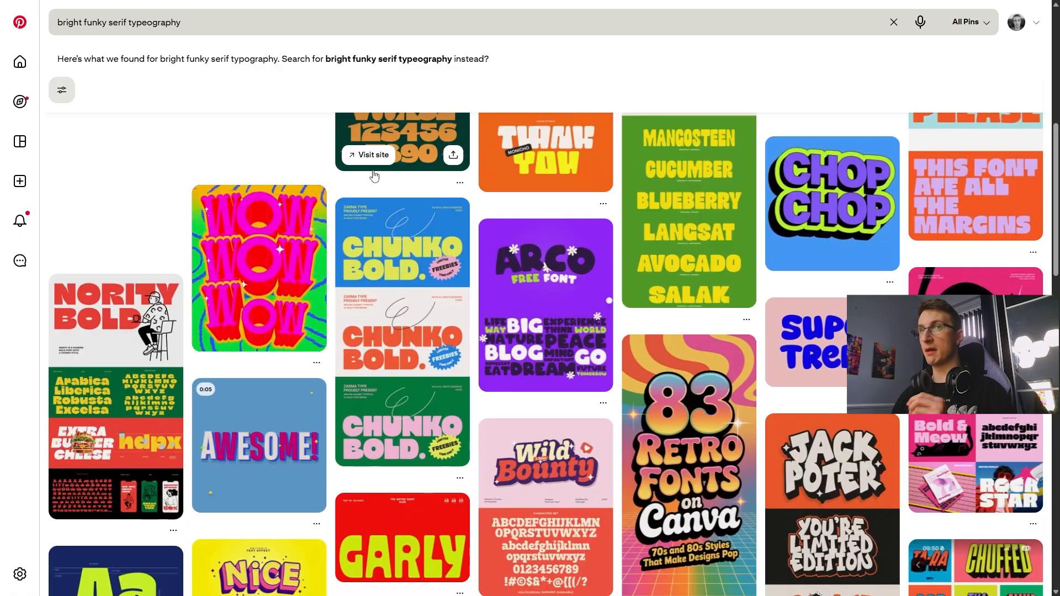
scroll(381, 181, "down", 10)
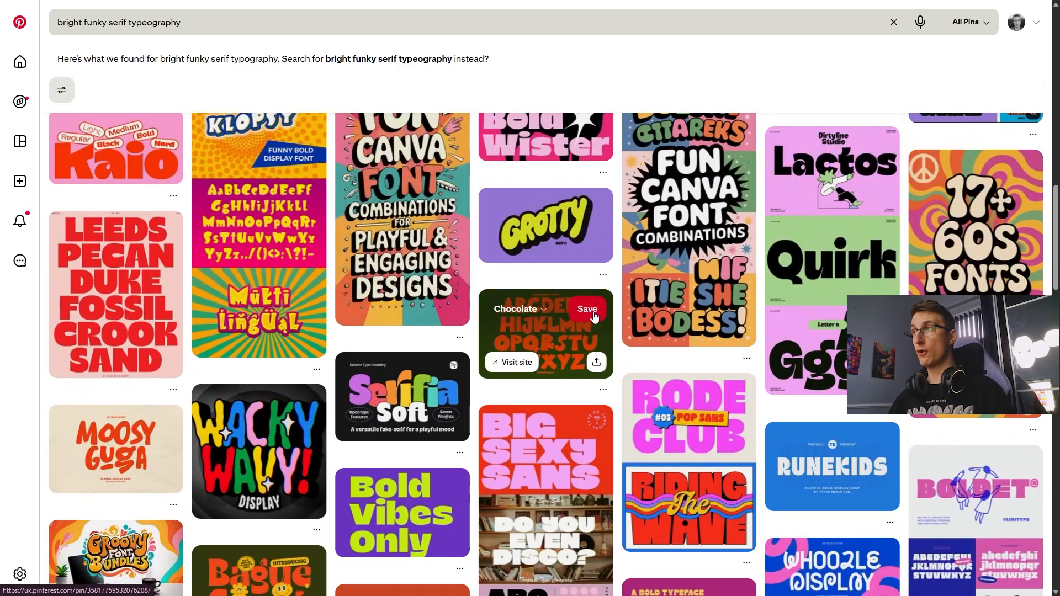
scroll(592, 315, "down", 6)
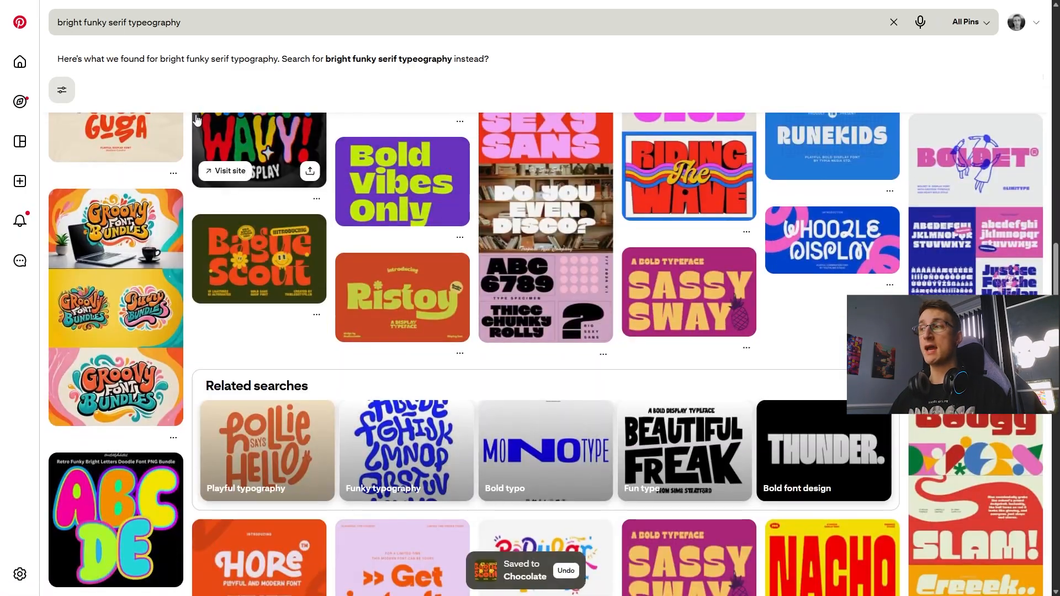
scroll(231, 120, "down", 6)
Step: Shorten the search to "funky serif typeography" by removing the word bright
left_click_drag(84, 22, 25, 19)
key("BackSpace")
key("Return")
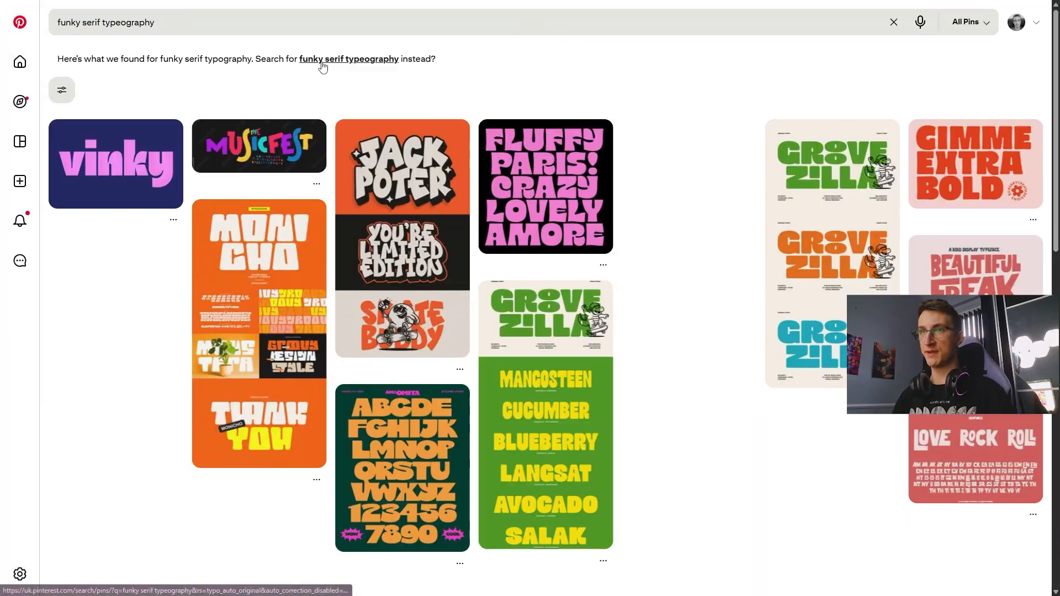
Step: Save the green chunky Black typeface pin and the Hore font pin to the Chocolate board
scroll(729, 255, "down", 12)
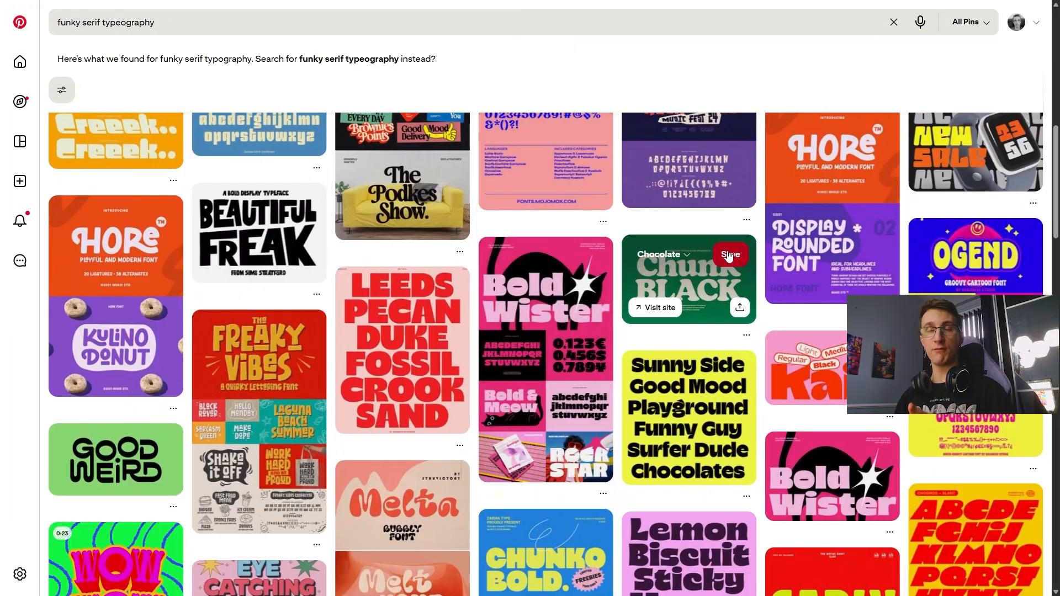
left_click(729, 255)
left_click(165, 221)
Step: Find the green "the good stuff" lettering pin among the typography results and save it to the Chocolate board
scroll(386, 269, "down", 6)
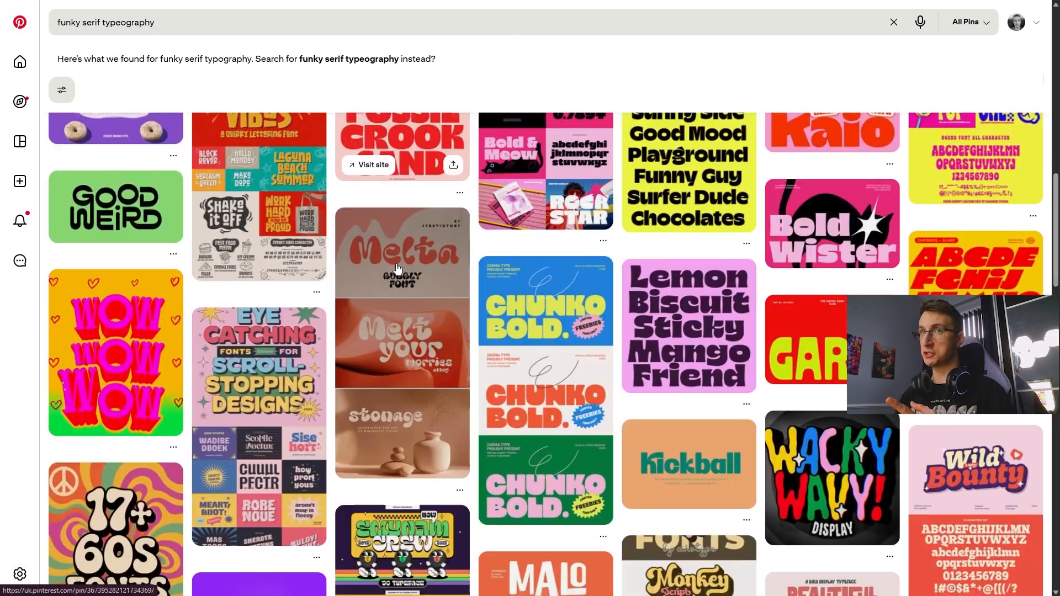
scroll(402, 270, "down", 7)
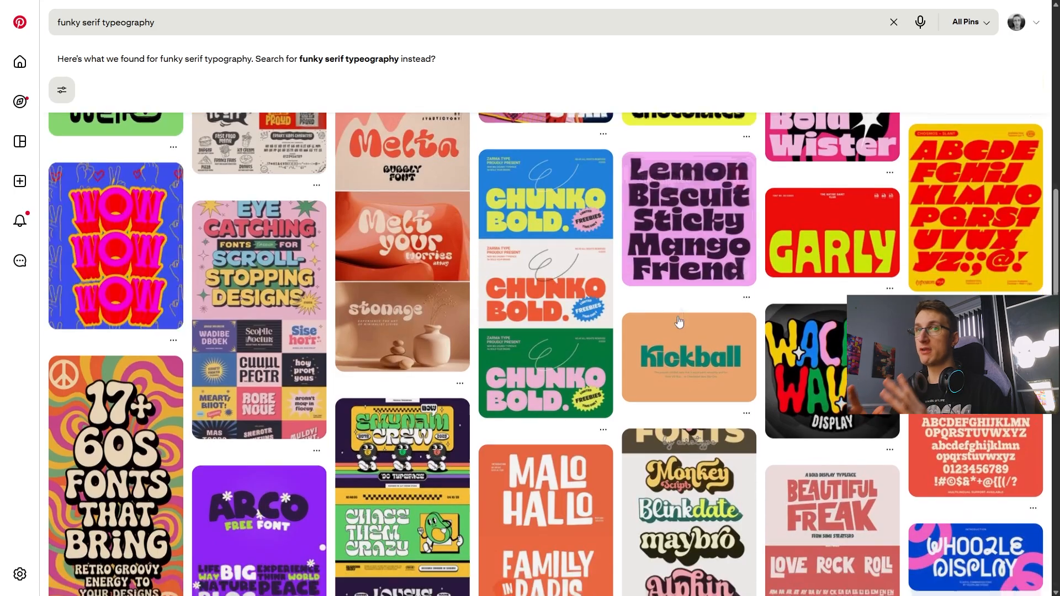
scroll(463, 309, "down", 6)
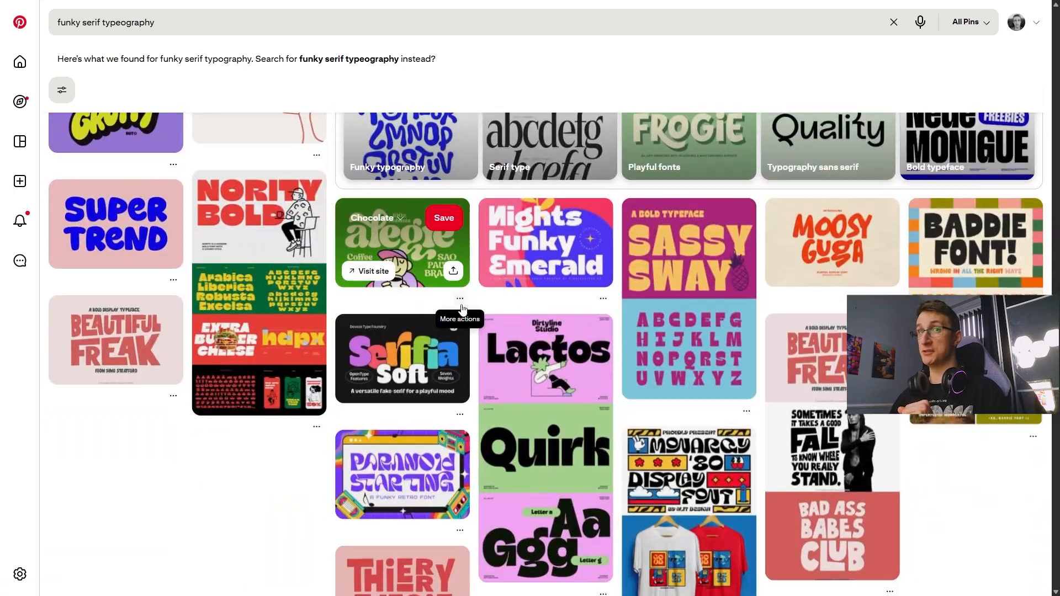
scroll(549, 243, "down", 10)
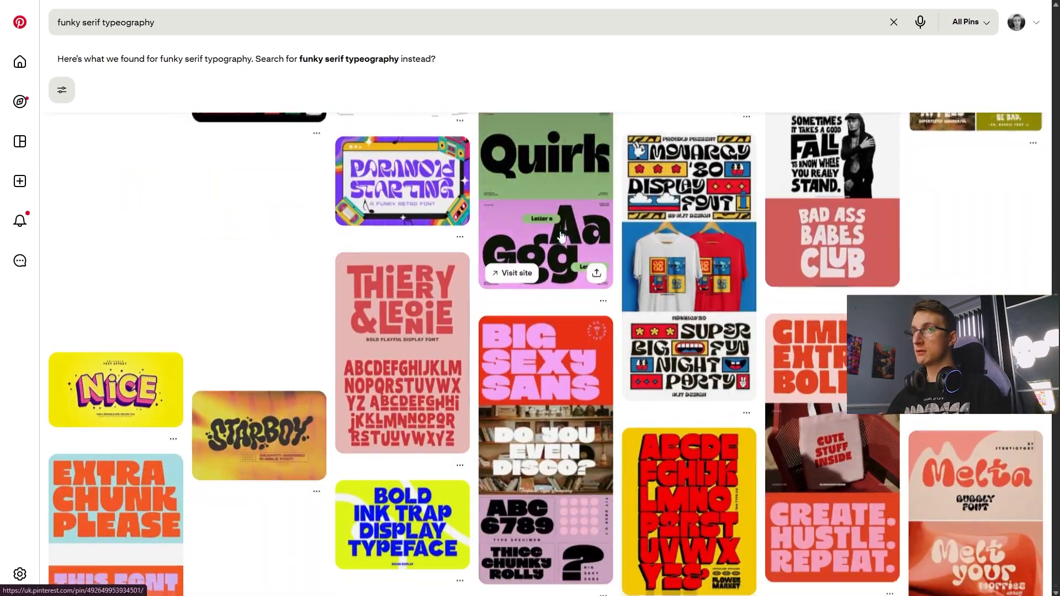
scroll(550, 236, "down", 6)
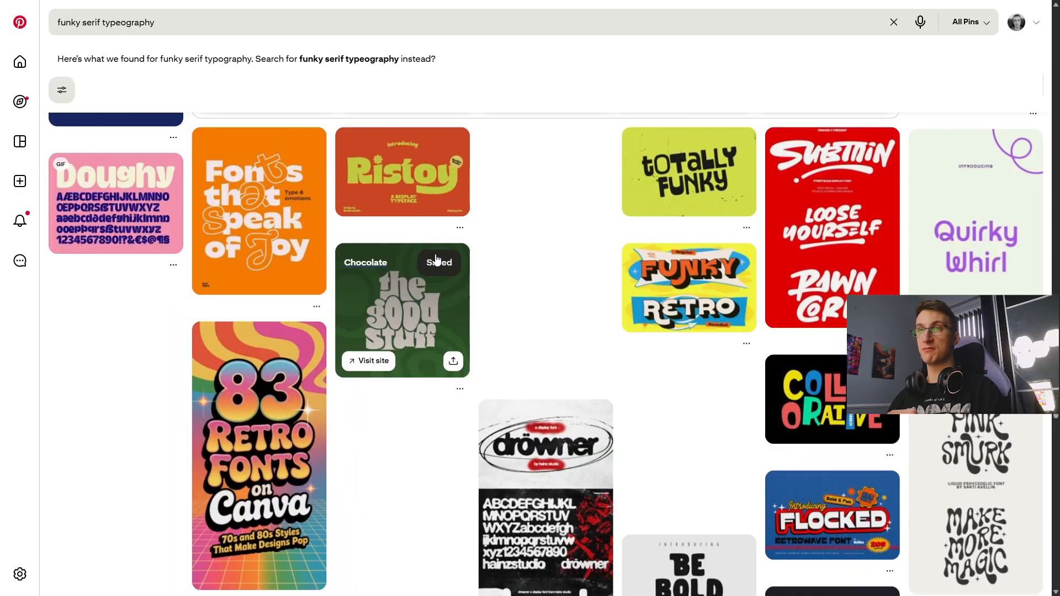
Step: Look further through the funky serif results and save the Pop Waves font pin to the Chocolate board
scroll(436, 259, "down", 4)
scroll(580, 295, "up", 4)
scroll(579, 295, "down", 10)
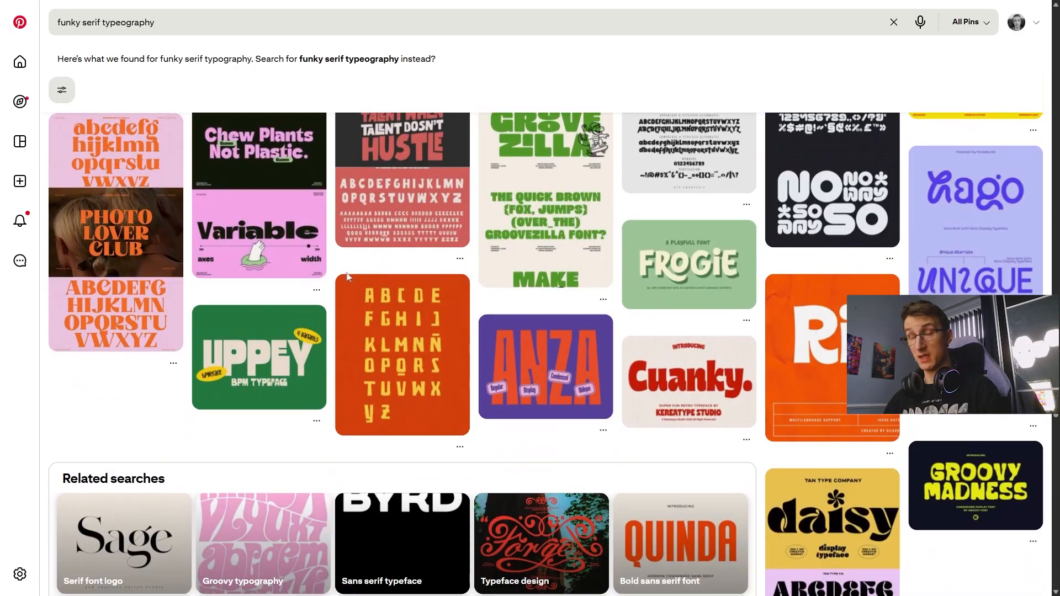
scroll(732, 247, "down", 14)
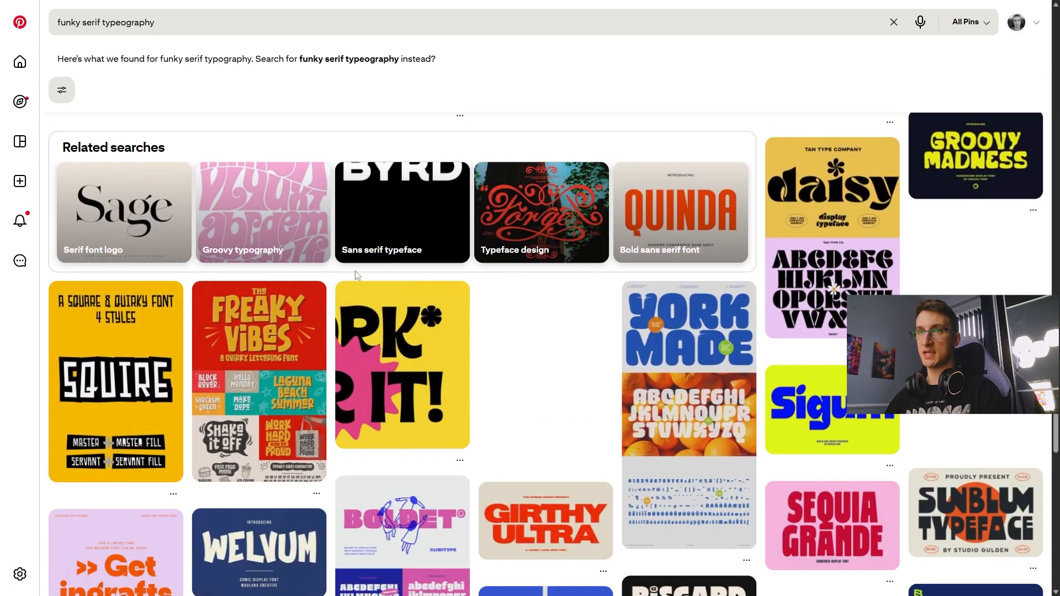
scroll(397, 283, "down", 2)
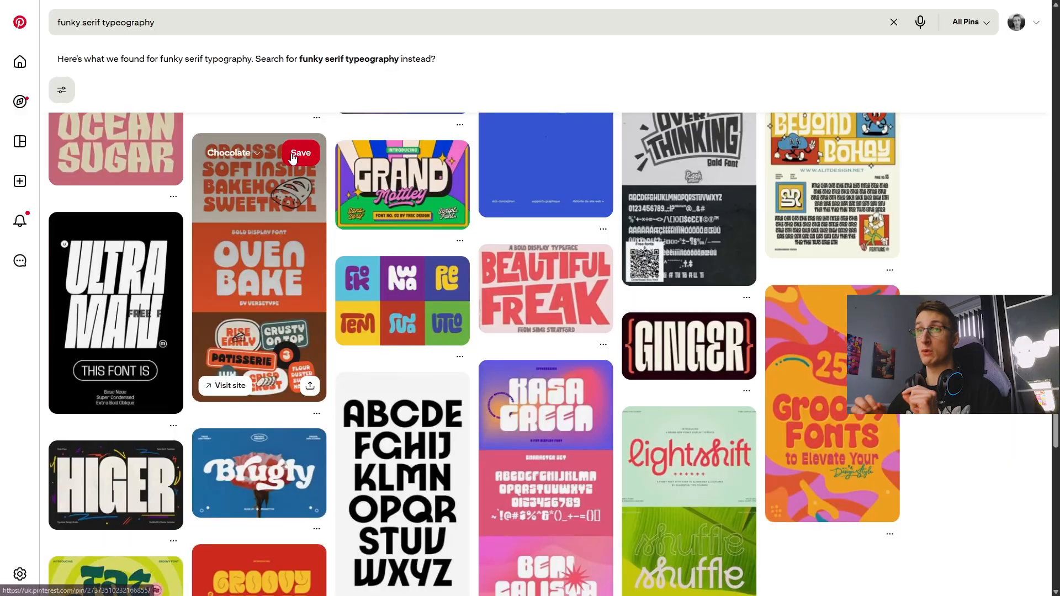
scroll(367, 270, "down", 15)
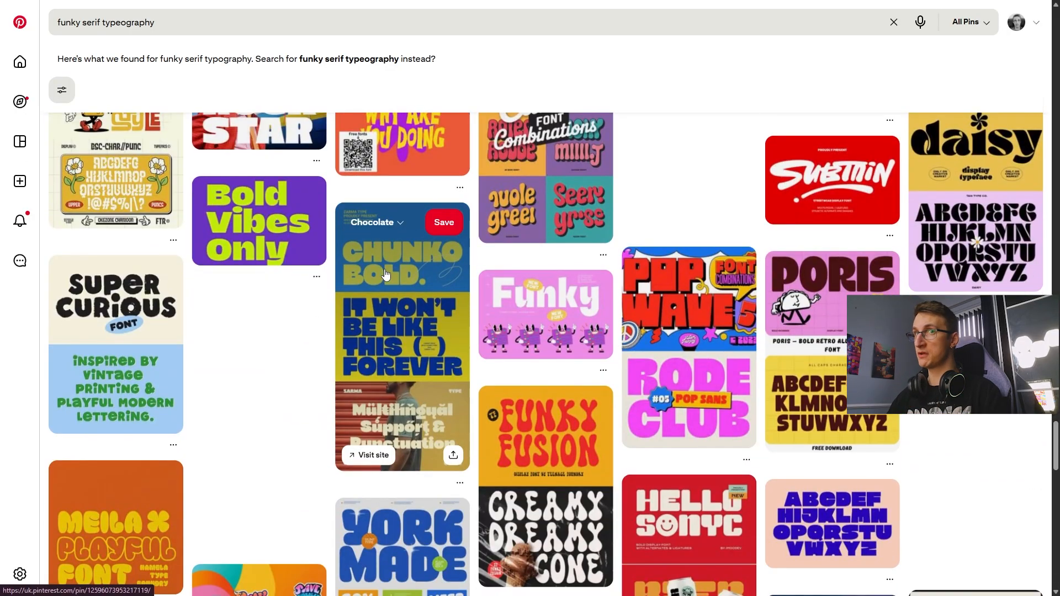
scroll(385, 275, "down", 5)
scroll(383, 273, "down", 6)
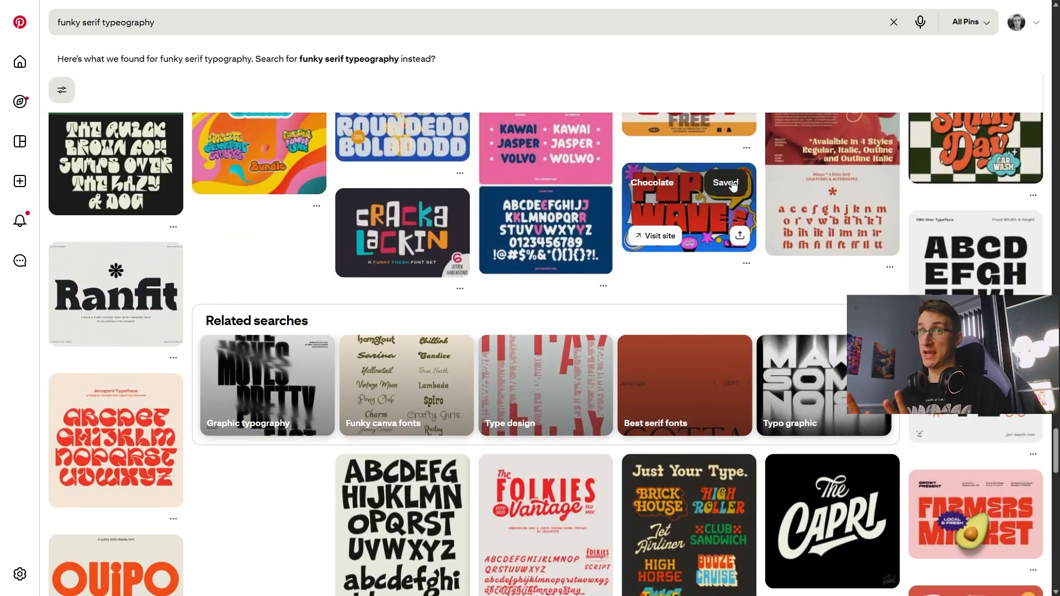
Step: Save the dark chocolate and cocoa powder pin to the Chocolate board, and search for "chocolate and sweets"
scroll(732, 186, "down", 2)
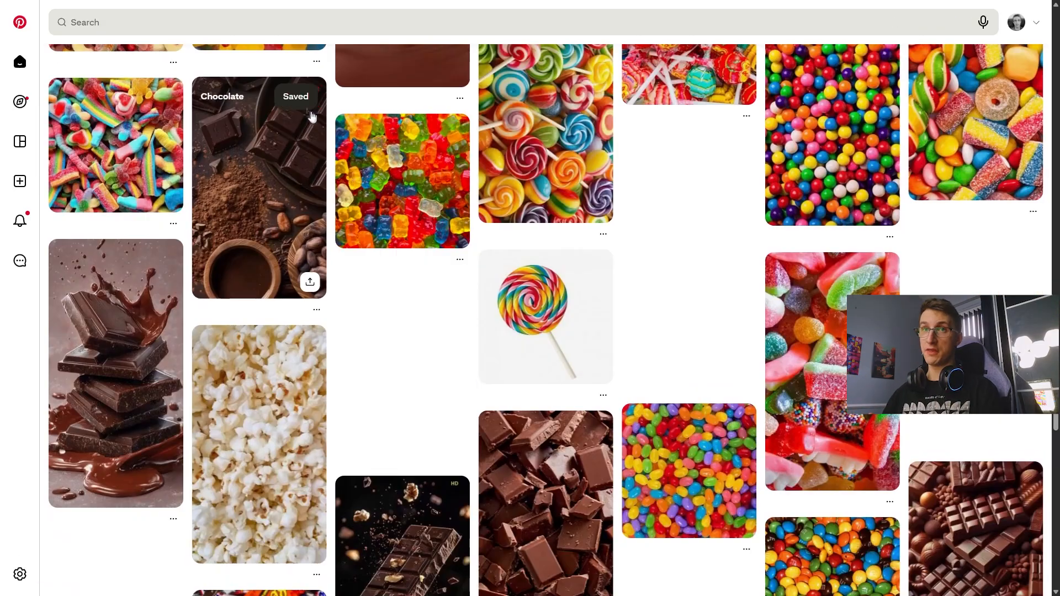
scroll(312, 116, "up", 5)
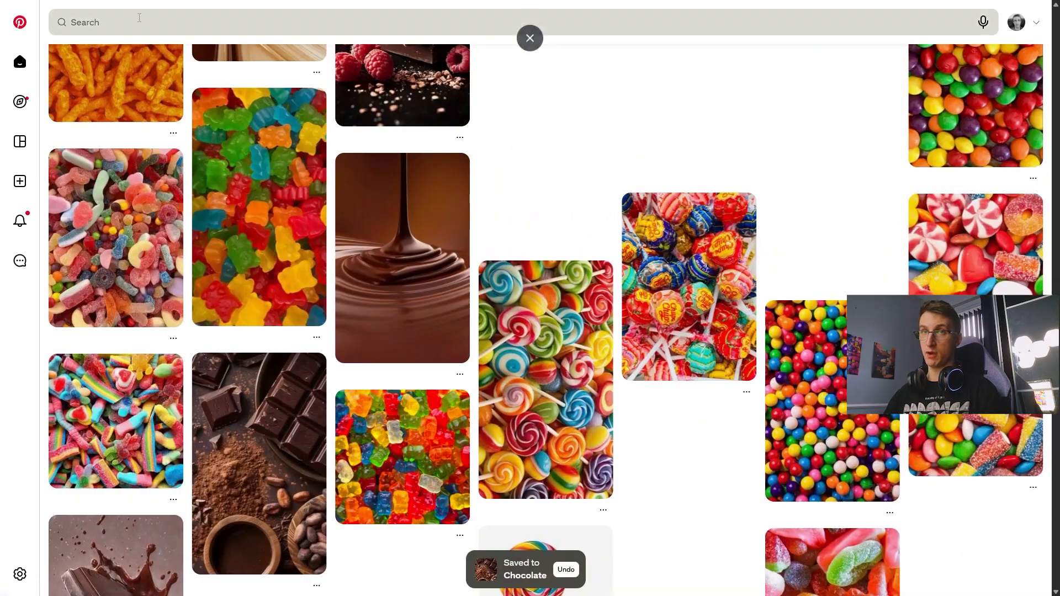
left_click(139, 18)
type("chocolate and sweets")
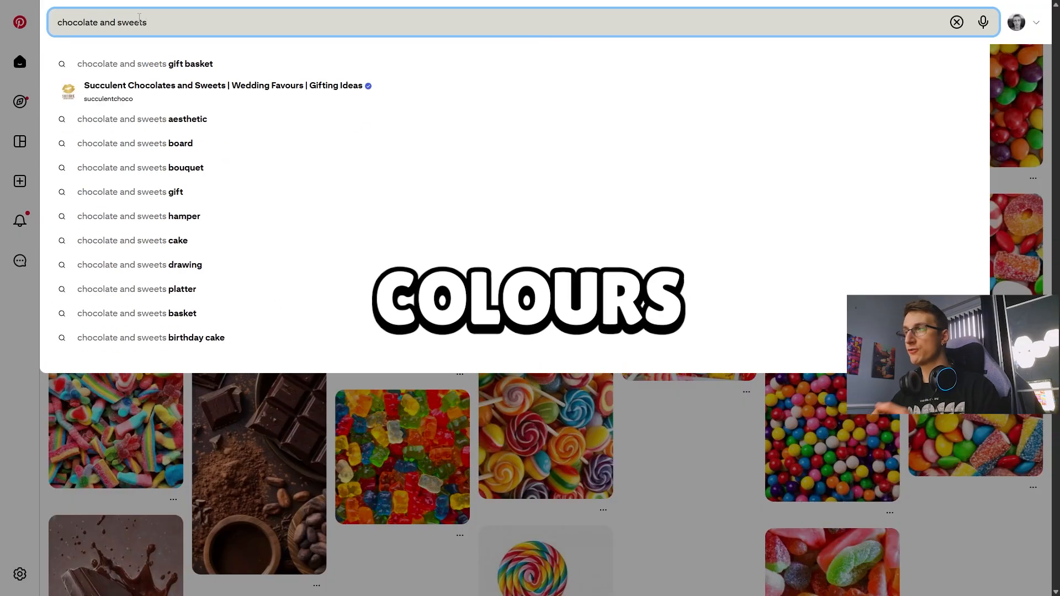
key("Return")
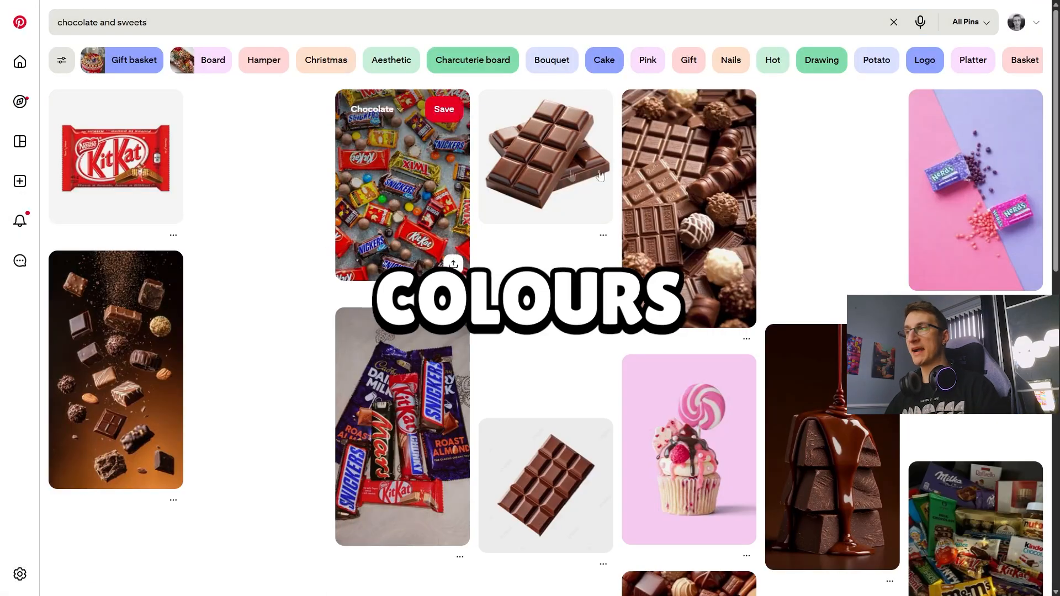
Step: Browse the chocolate and sweets results and save the pin of the floating chocolate bar with nuts
scroll(425, 243, "down", 15)
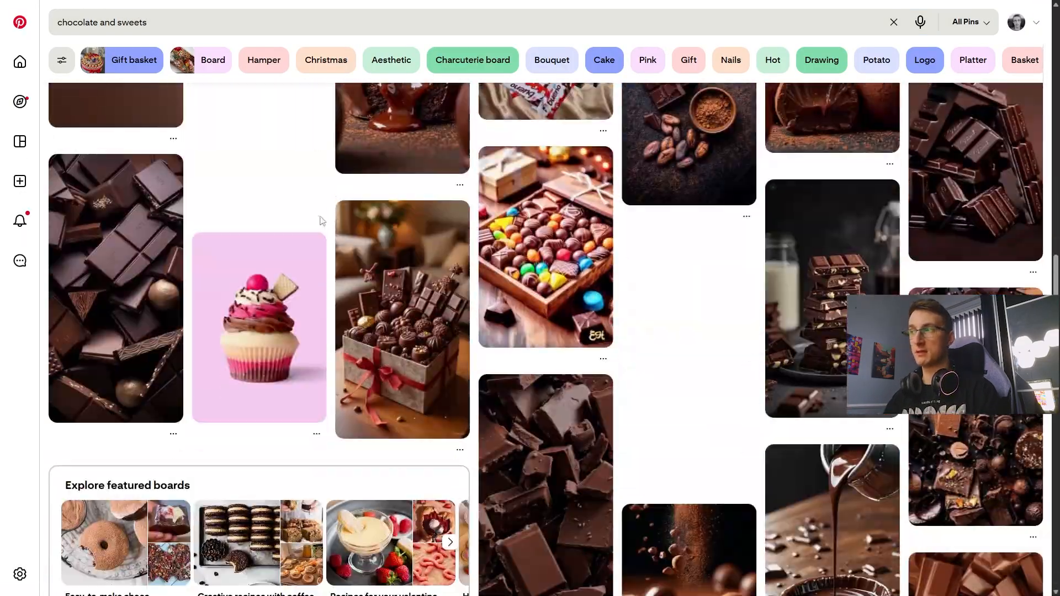
scroll(322, 221, "down", 15)
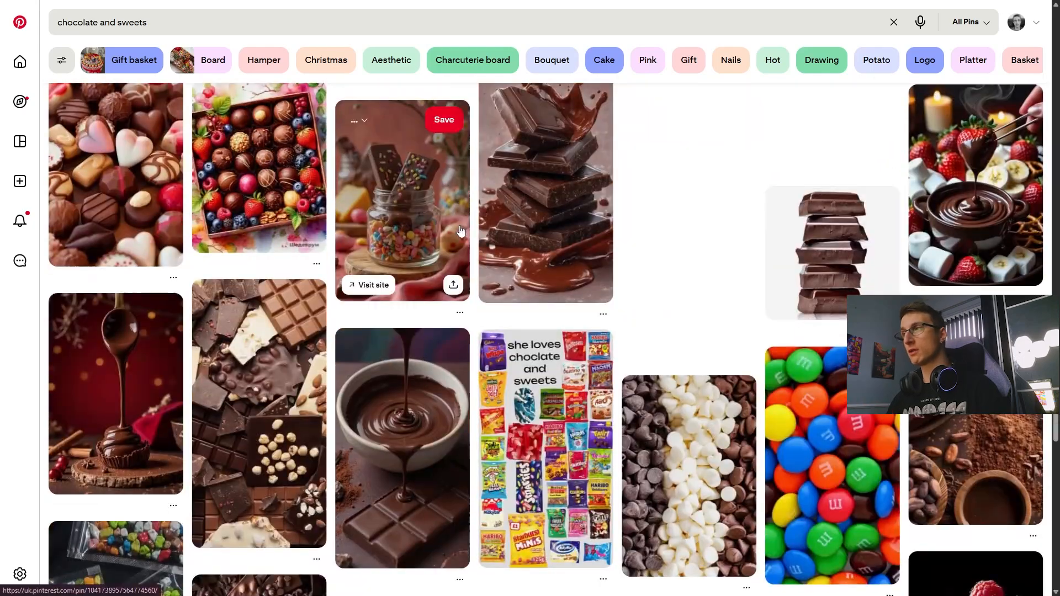
scroll(461, 231, "down", 5)
scroll(461, 231, "up", 3)
scroll(298, 244, "down", 5)
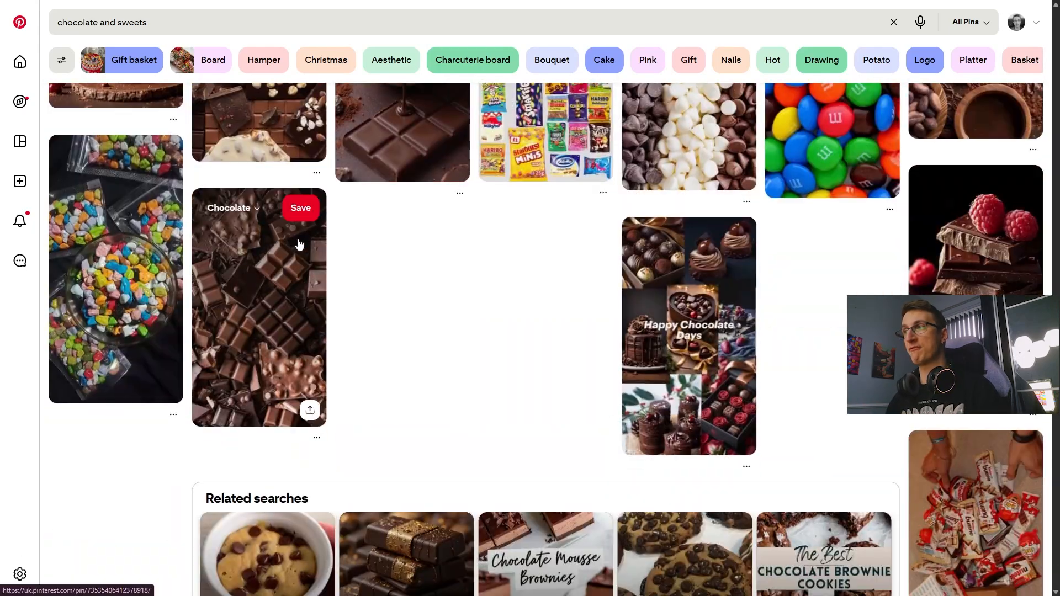
scroll(331, 232, "down", 10)
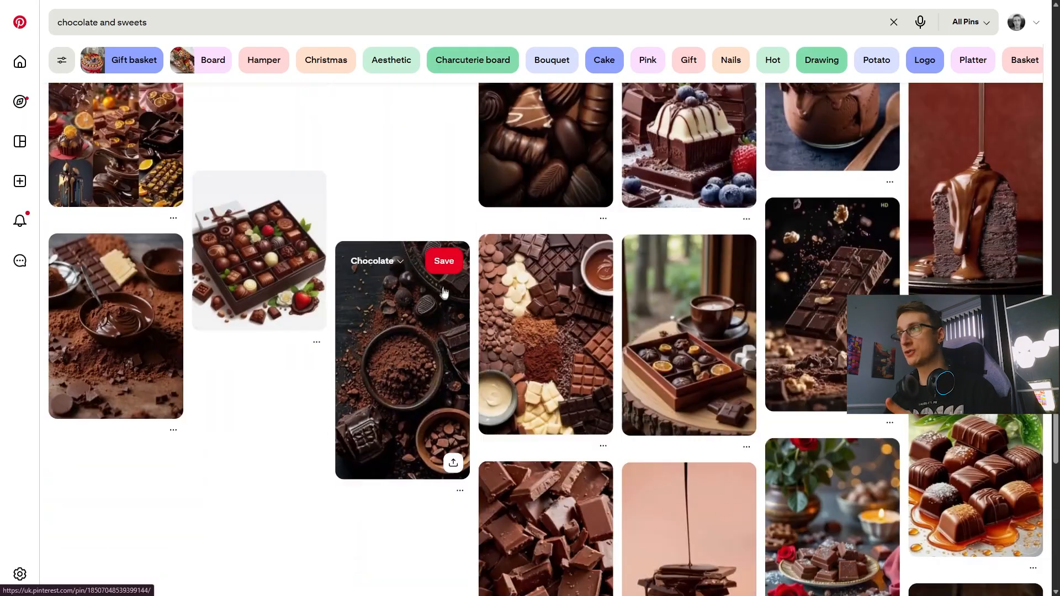
scroll(683, 278, "down", 2)
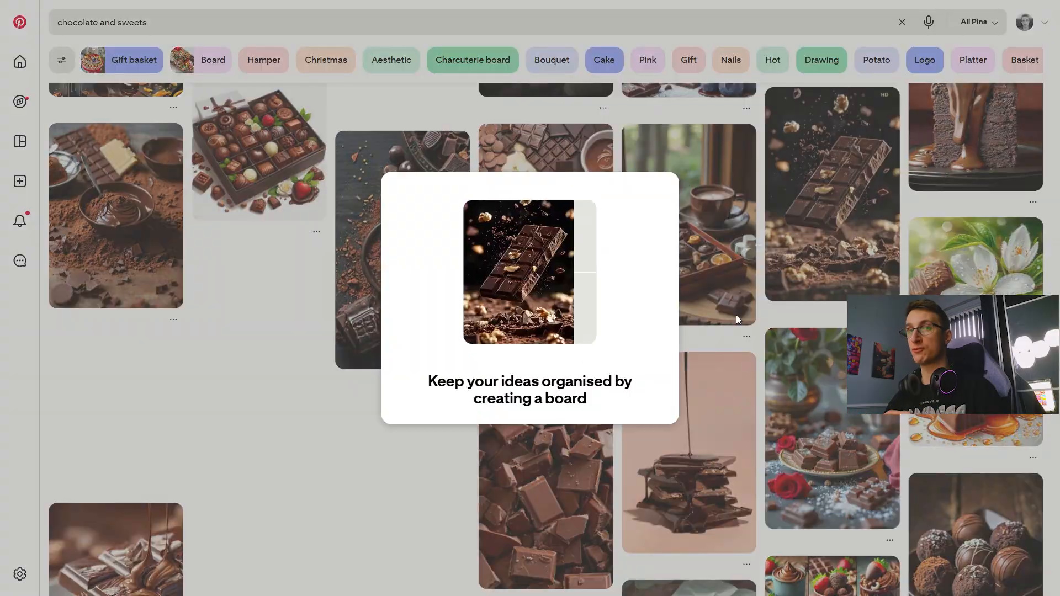
Step: Save the pin of sprinkle-covered chocolate-dipped treats on a pink background to the Chocolate board
scroll(510, 239, "down", 9)
scroll(510, 239, "down", 6)
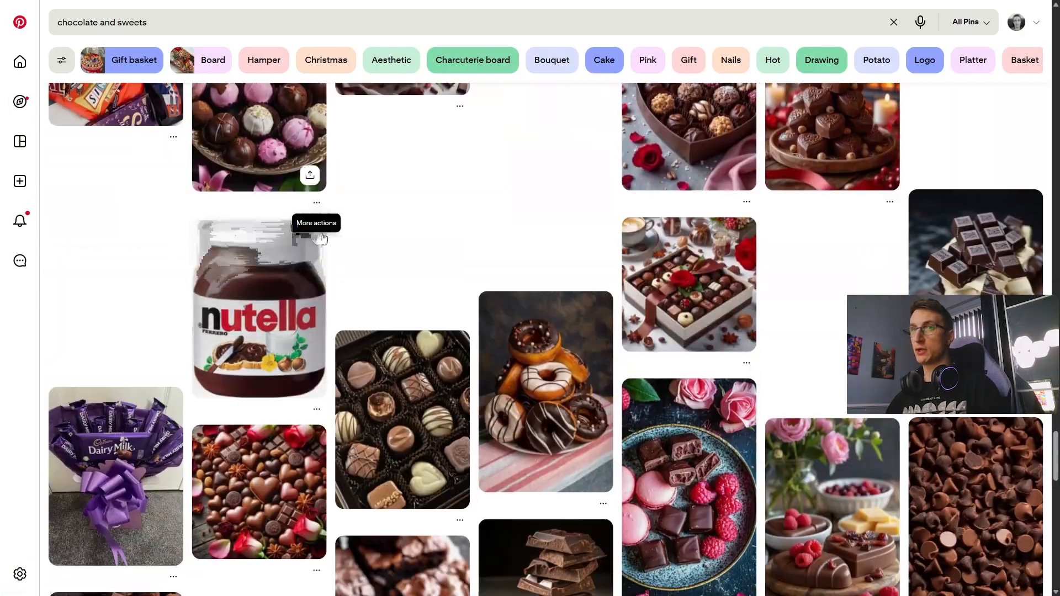
scroll(320, 238, "down", 20)
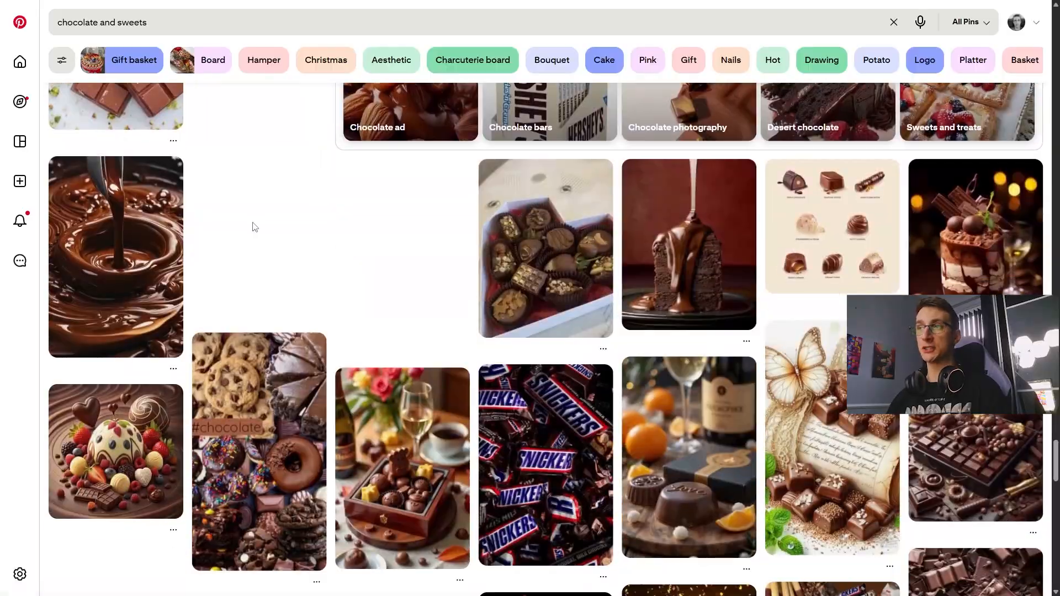
scroll(255, 227, "down", 15)
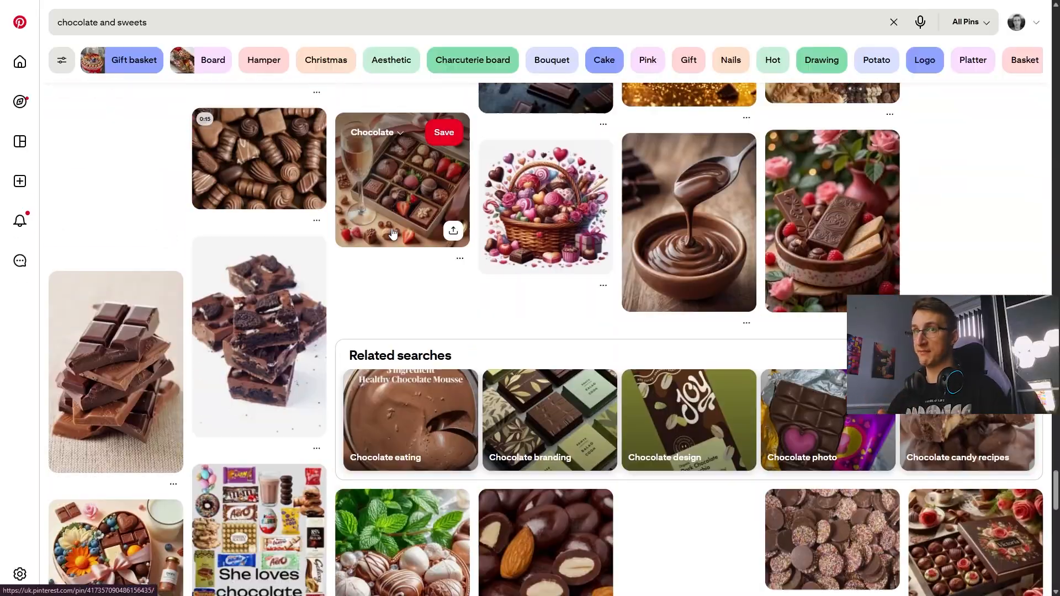
scroll(392, 233, "down", 10)
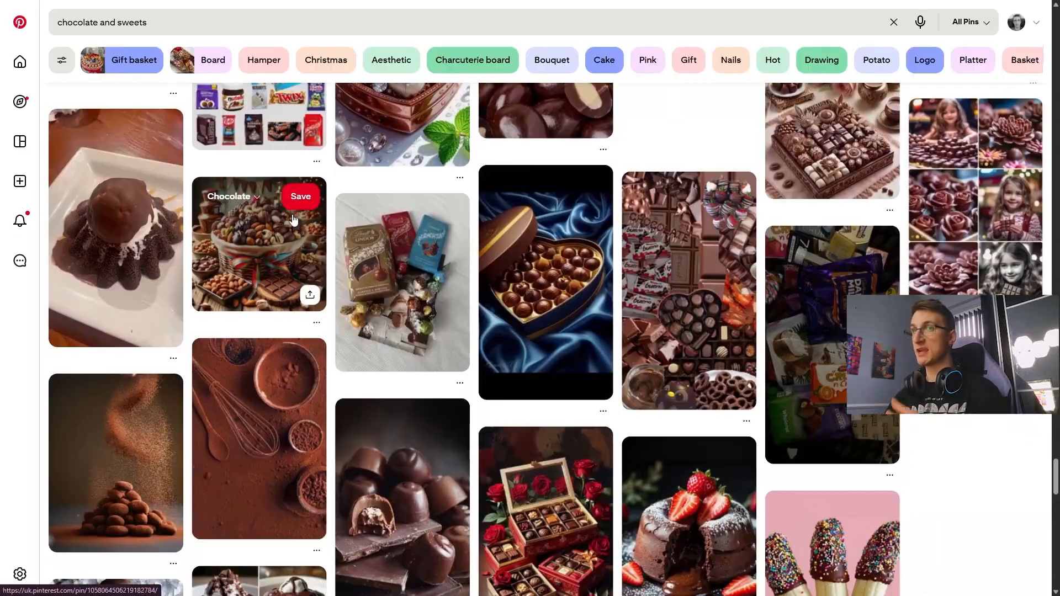
scroll(293, 220, "down", 8)
scroll(854, 249, "up", 4)
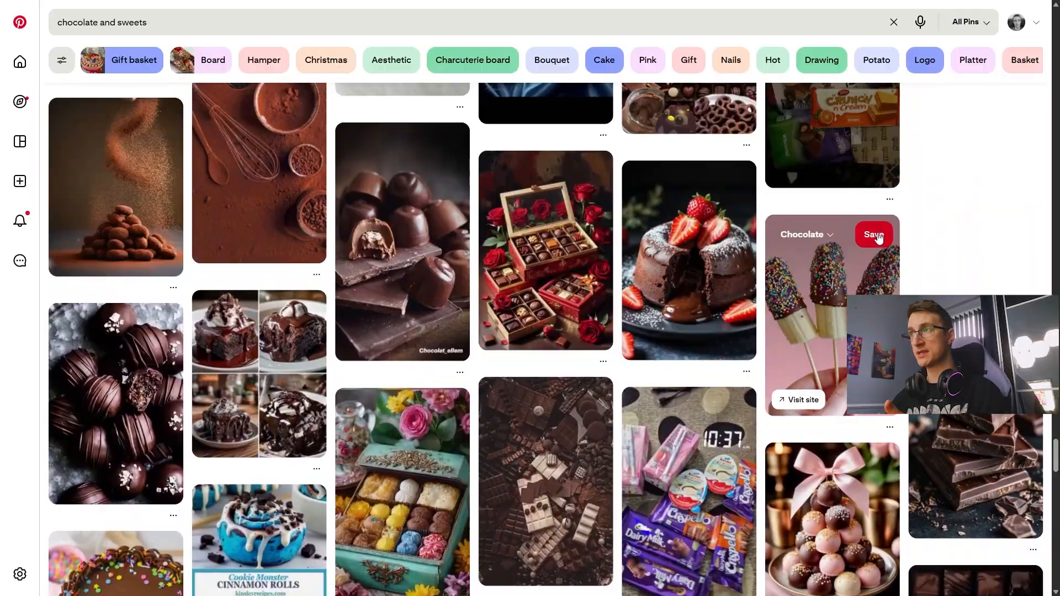
Step: Browse further sweets pins and save the one of brownies topped with colourful candy pieces
scroll(878, 237, "down", 15)
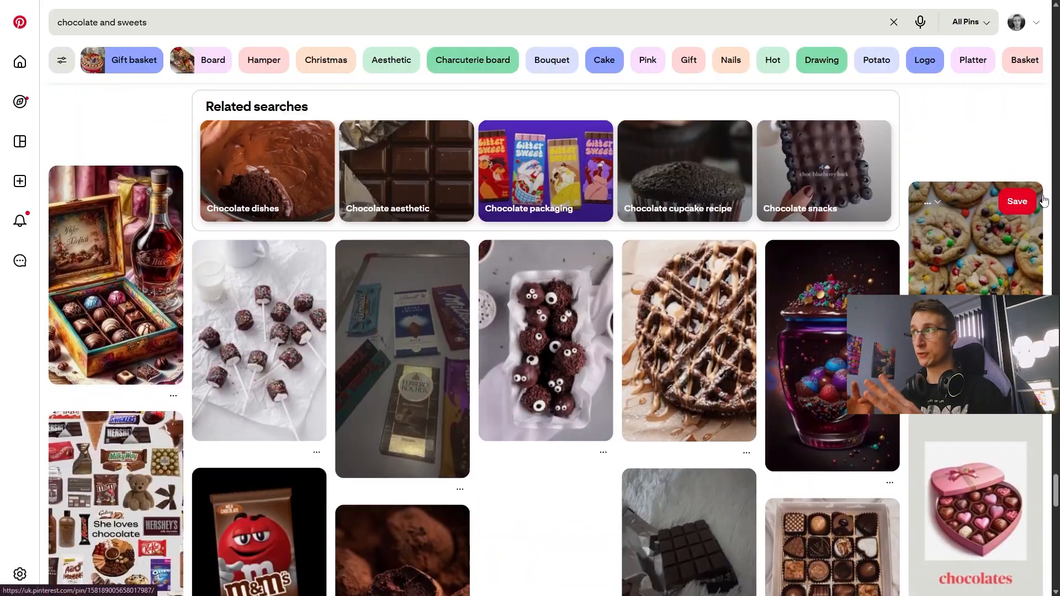
scroll(436, 259, "down", 15)
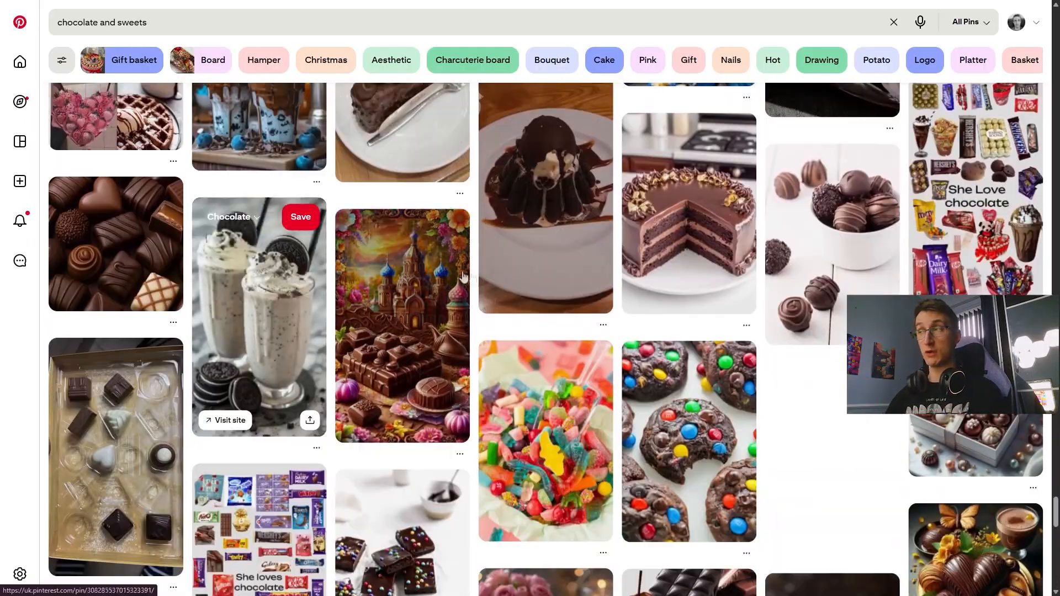
scroll(702, 238, "down", 3)
scroll(575, 323, "down", 5)
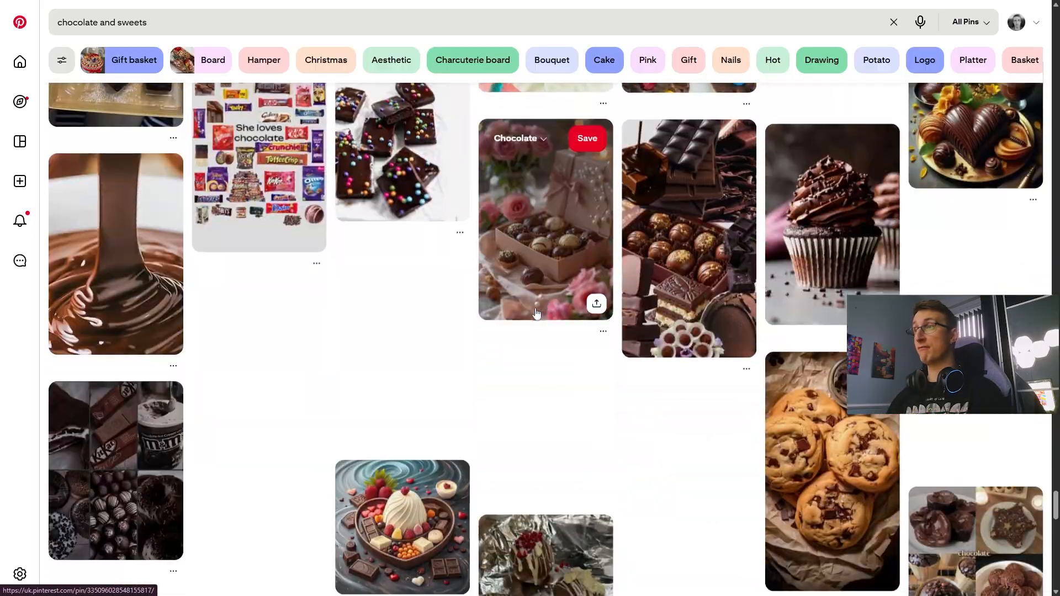
scroll(533, 313, "up", 4)
left_click(444, 269)
scroll(446, 271, "up", 3)
scroll(431, 276, "down", 15)
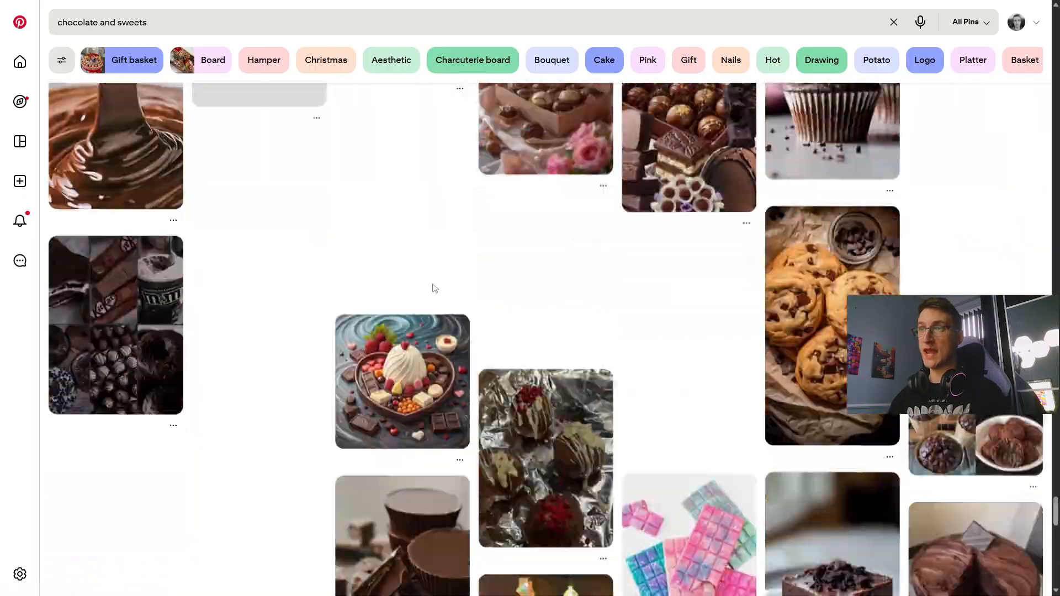
Step: Look through the remaining chocolate and sweets results, and search for "chocolate and fruit"
scroll(287, 245, "up", 1)
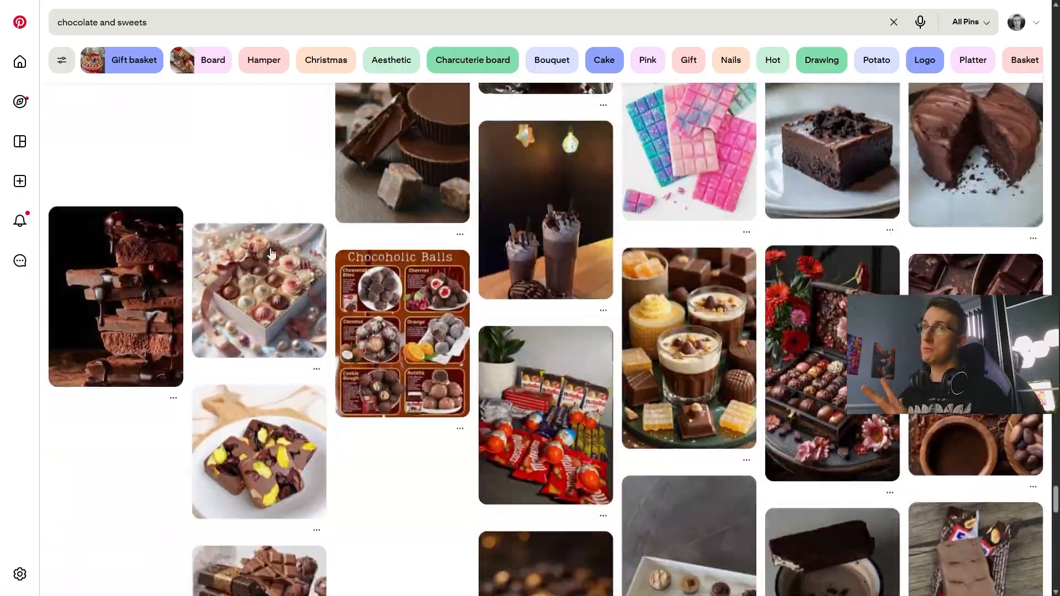
scroll(271, 254, "down", 20)
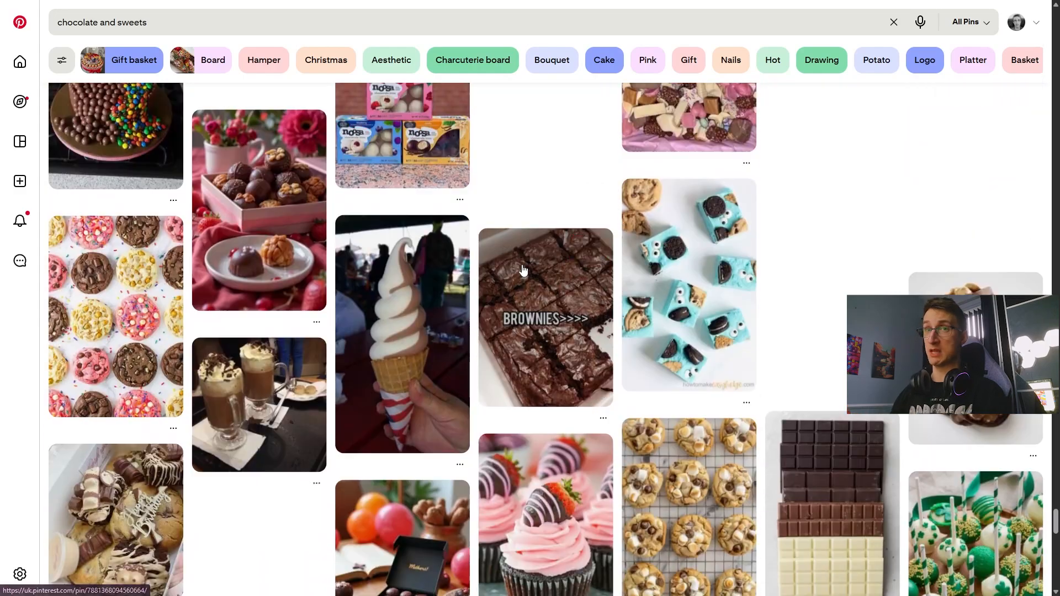
scroll(524, 270, "down", 10)
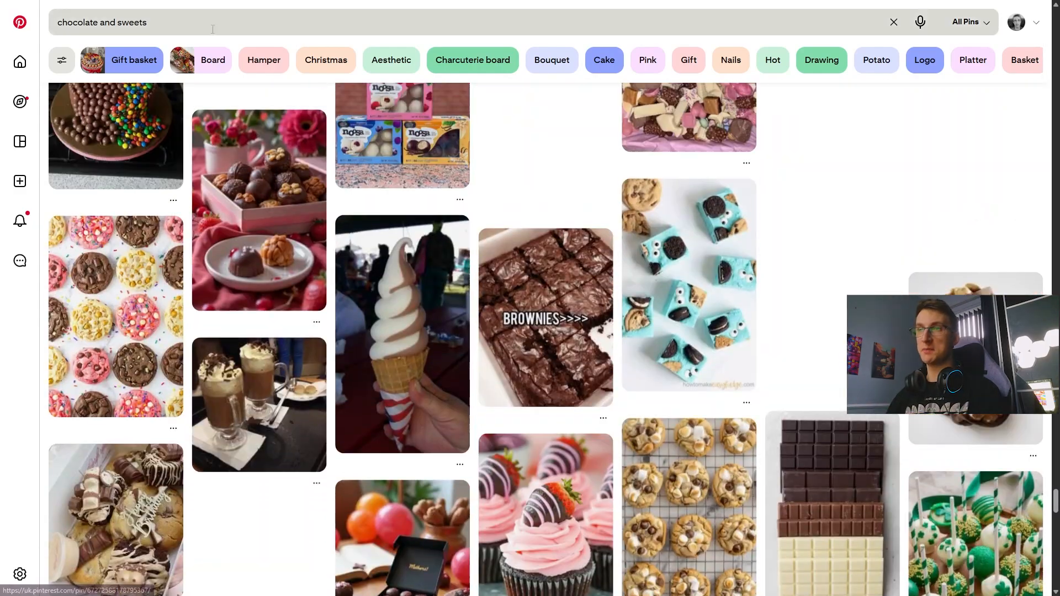
left_click_drag(213, 29, 117, 27)
type("fruit")
key("Return")
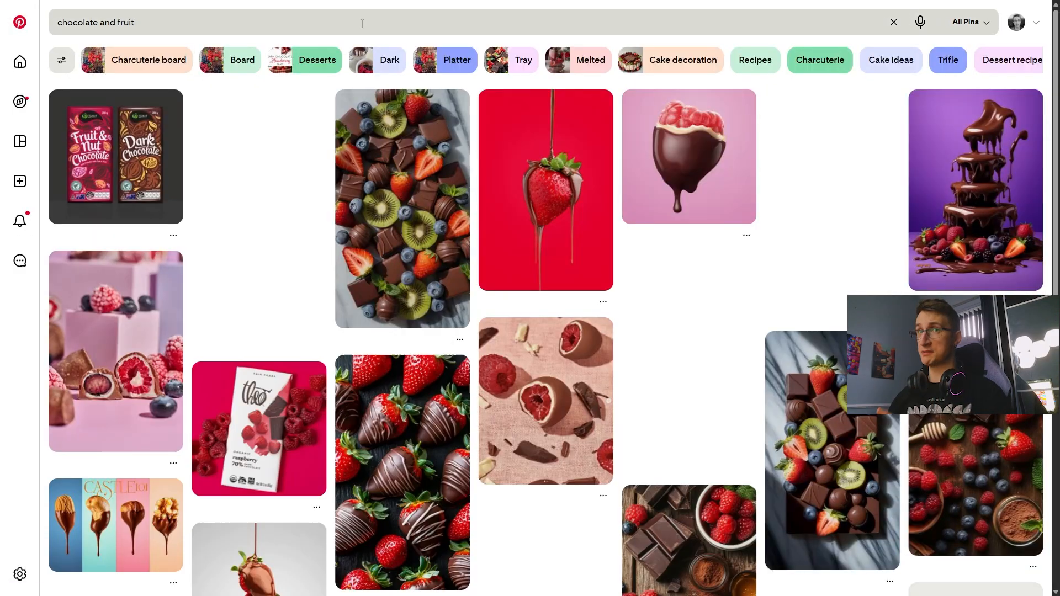
Step: Browse the chocolate and fruit results and save the pin of sprinkle-covered chocolate-dipped strawberries to the Chocolate board
scroll(455, 264, "down", 3)
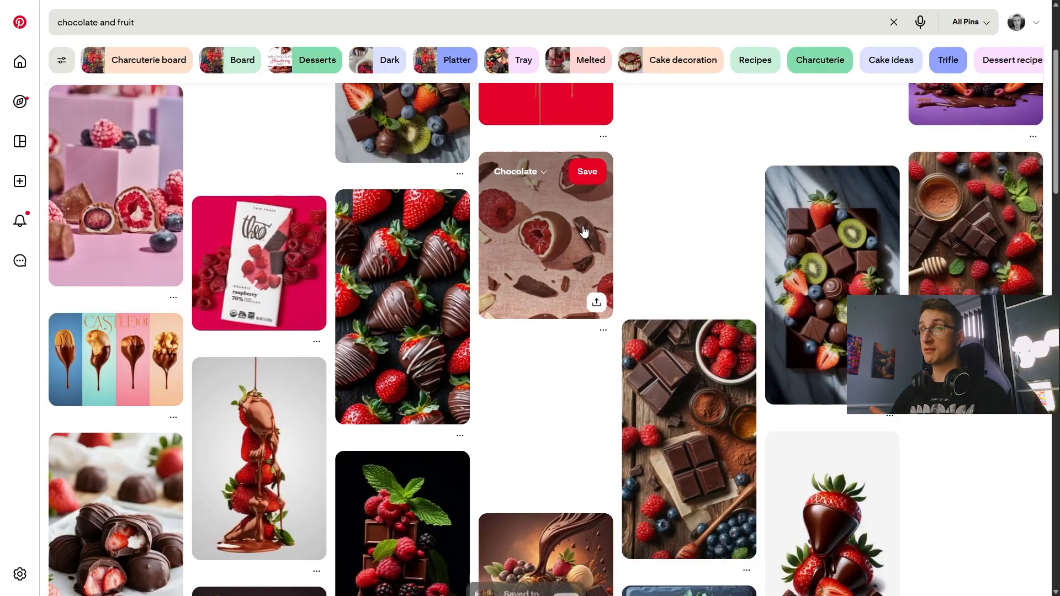
scroll(584, 230, "down", 7)
scroll(489, 243, "down", 3)
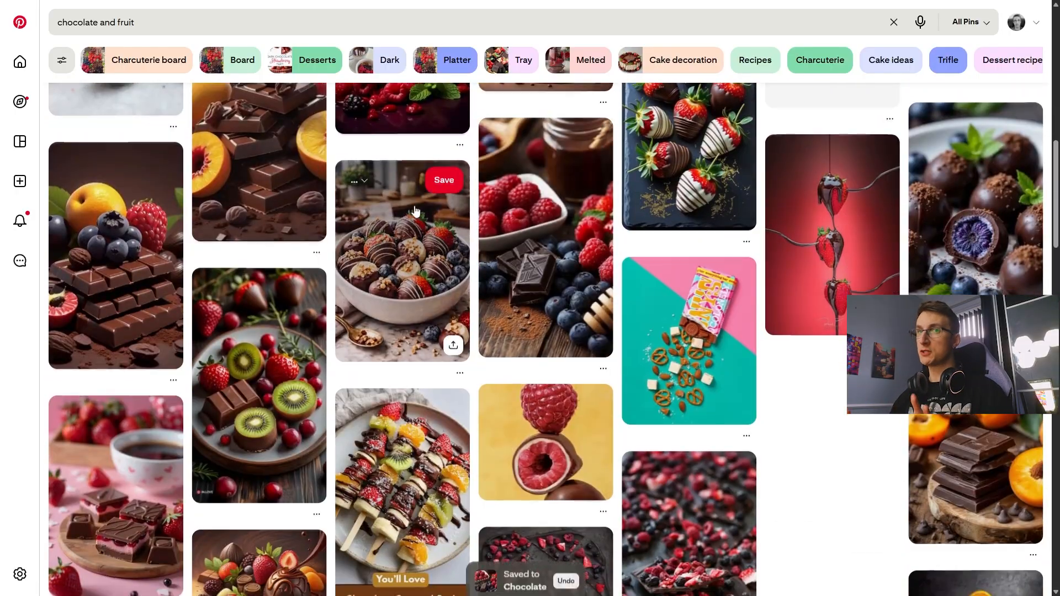
scroll(490, 253, "down", 2)
scroll(490, 270, "up", 3)
scroll(442, 264, "down", 15)
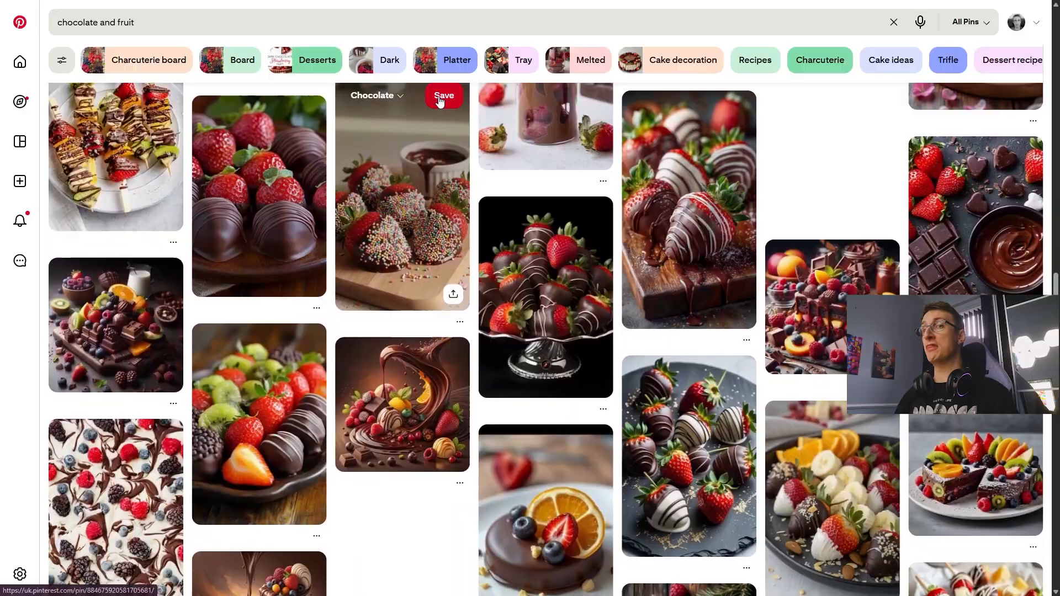
left_click(444, 96)
scroll(440, 101, "up", 2)
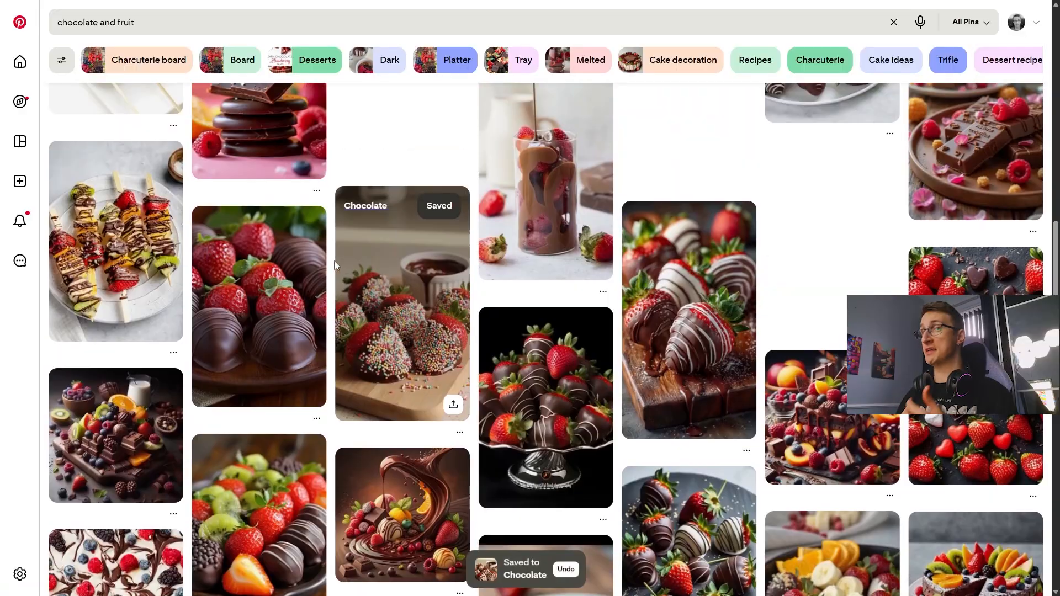
scroll(334, 257, "down", 5)
scroll(458, 248, "down", 2)
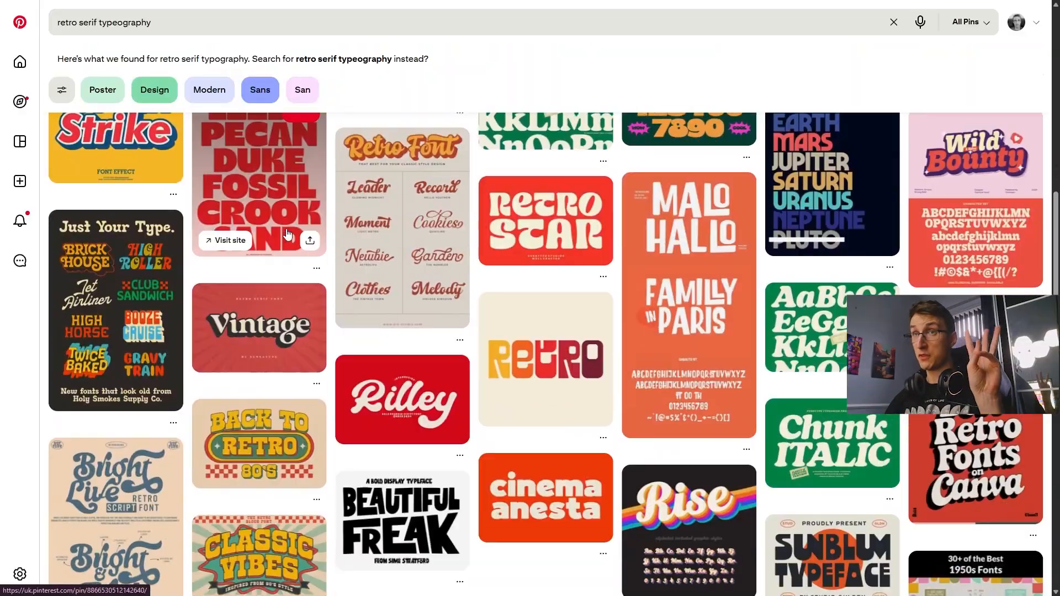
Step: Look through the retro serif typography results, and search for "young person eating chocolate"
scroll(597, 264, "down", 3)
scroll(576, 326, "down", 8)
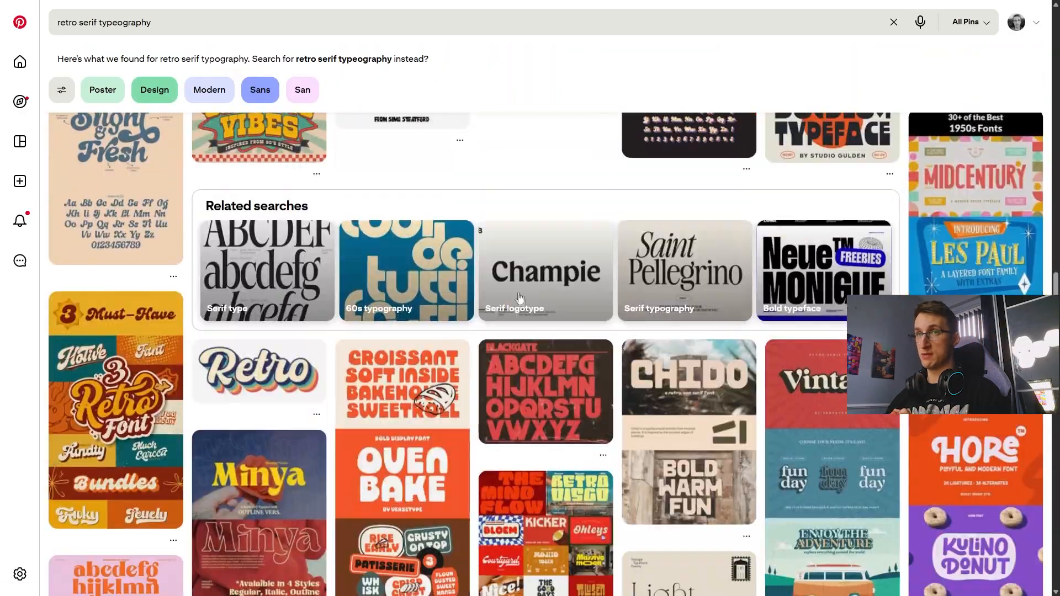
scroll(422, 212, "up", 5)
scroll(422, 213, "up", 4)
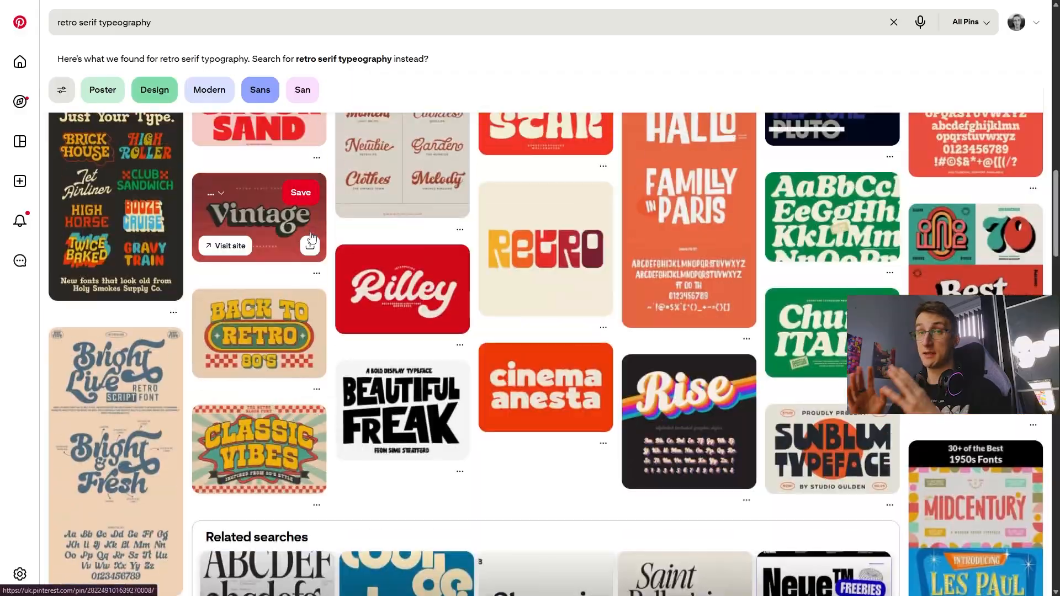
left_click(291, 25)
type("you")
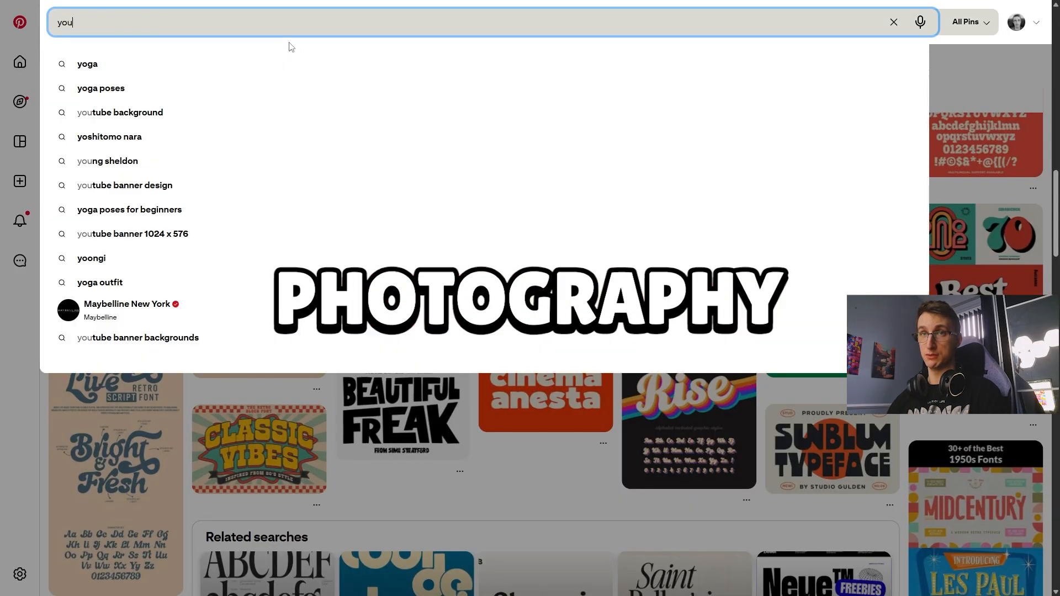
type("ng person eating cho")
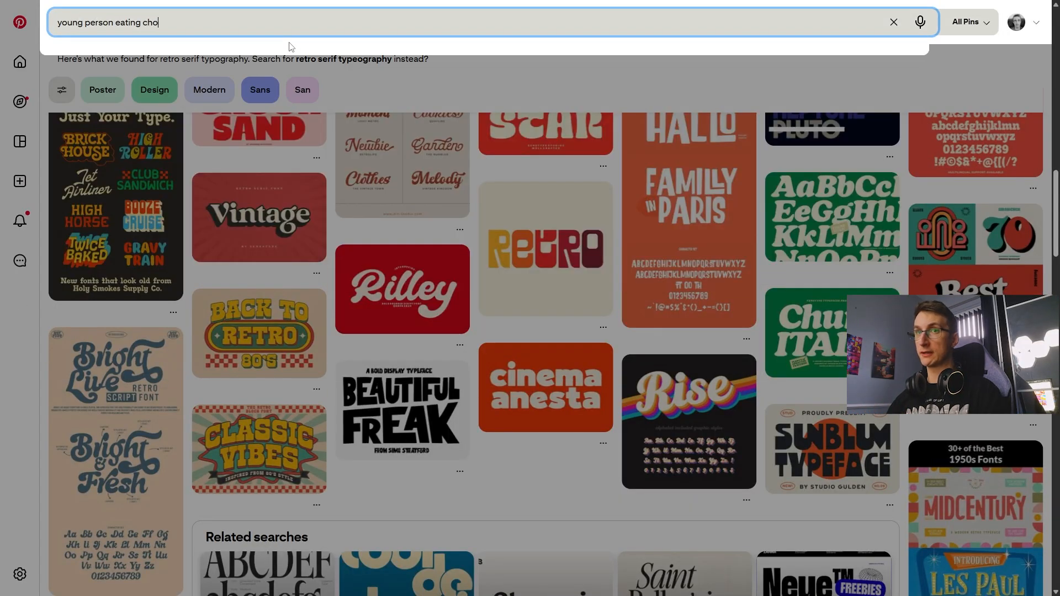
type("colate")
key("Return")
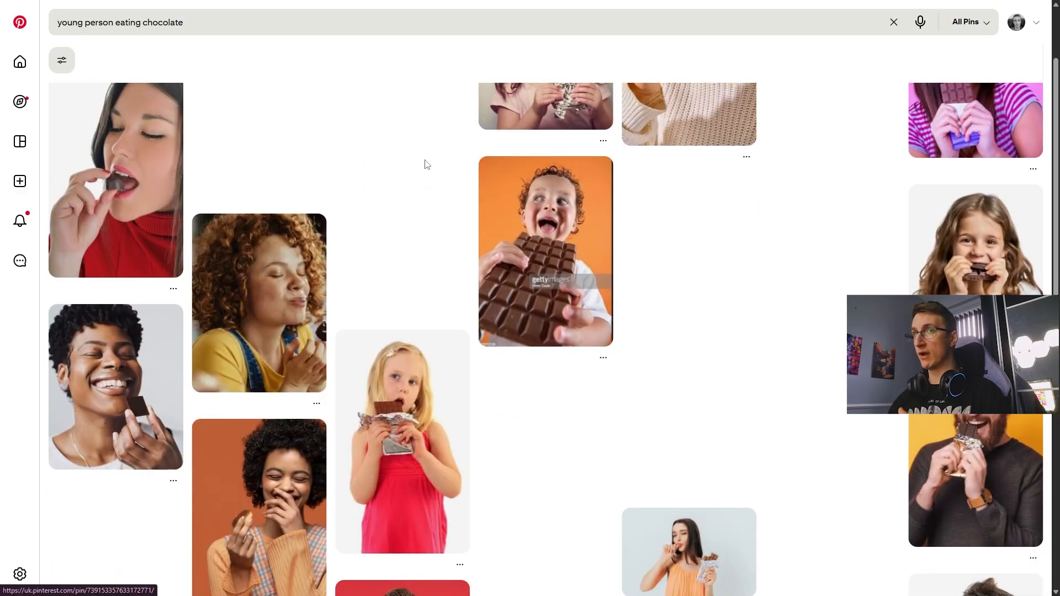
Step: Browse the photos of people eating chocolate and save the close-up of hands unwrapping a chocolate bar to the Chocolate board
scroll(441, 232, "down", 1)
scroll(436, 210, "up", 1)
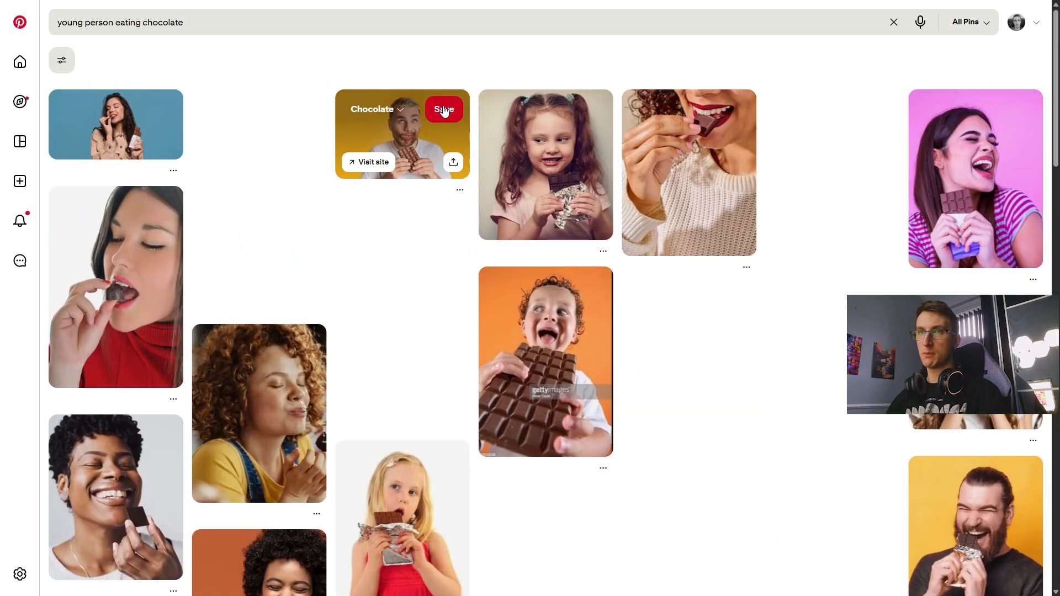
scroll(420, 243, "down", 8)
scroll(265, 219, "up", 2)
scroll(296, 260, "down", 5)
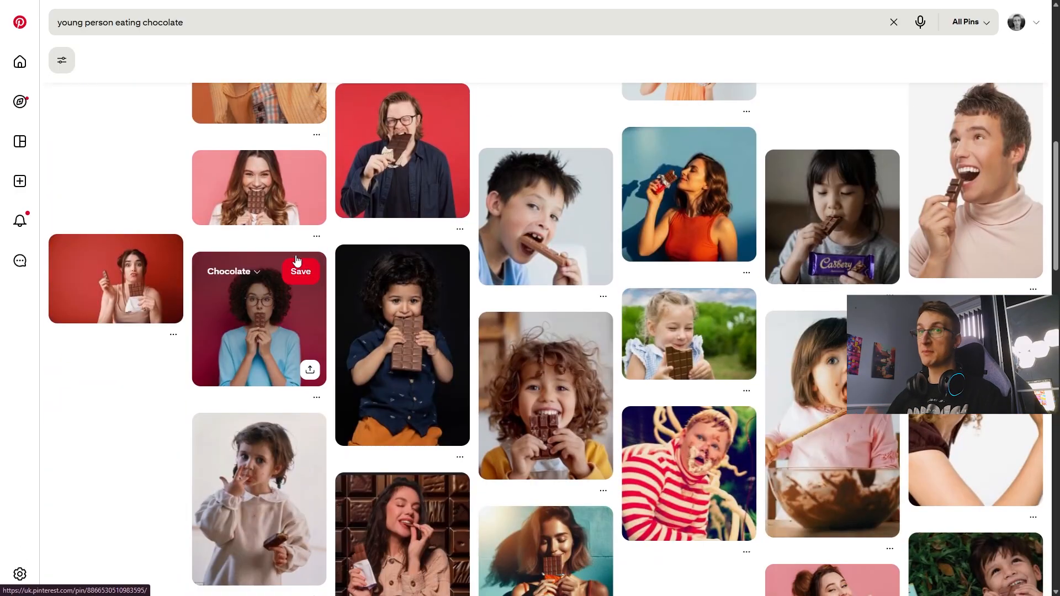
scroll(331, 254, "down", 5)
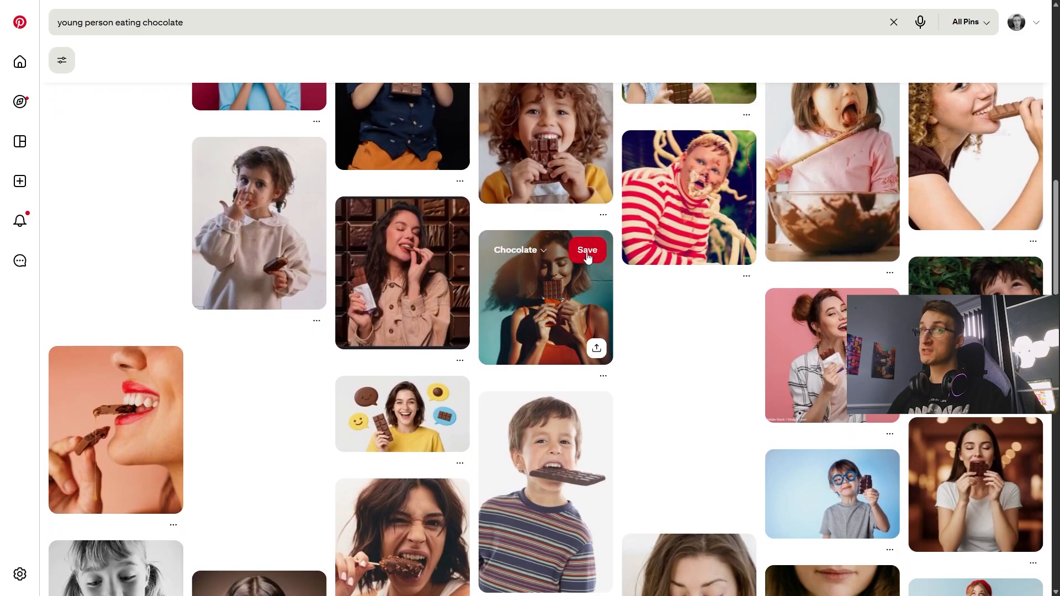
scroll(436, 265, "down", 5)
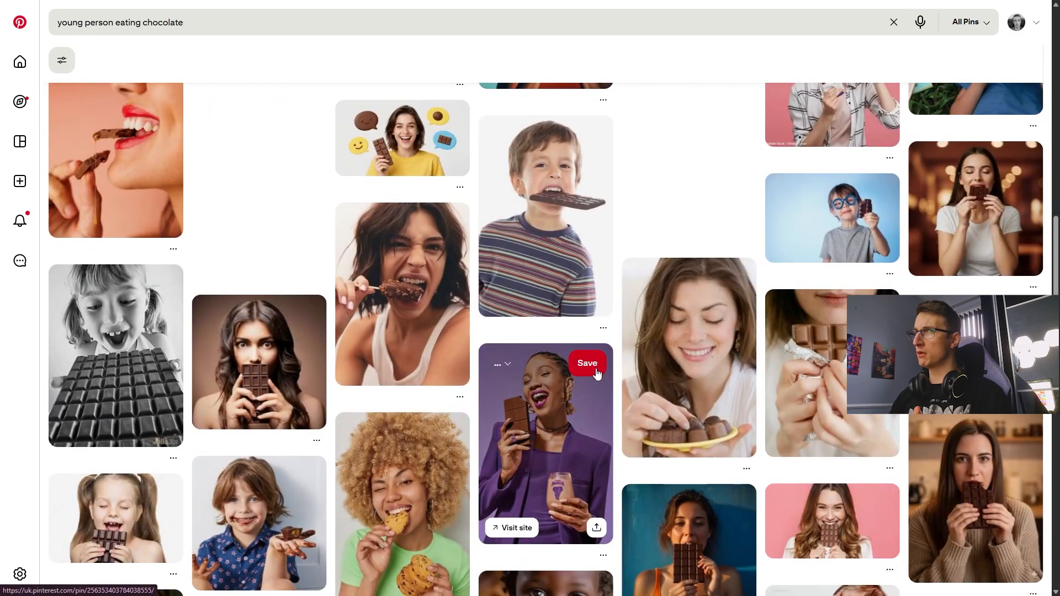
scroll(745, 344, "down", 3)
left_click(871, 145)
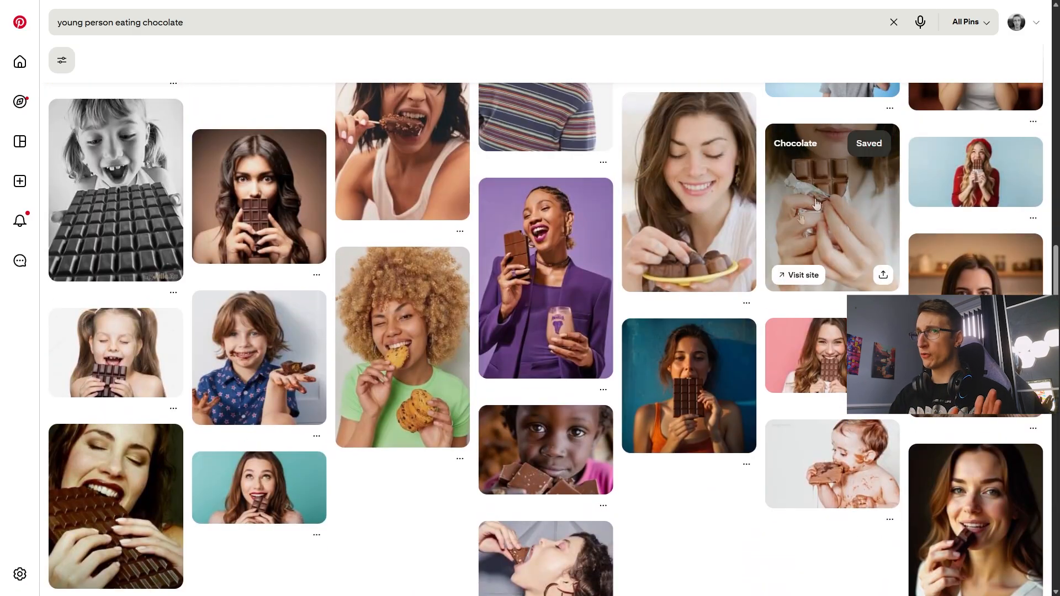
Step: Save the pins of the woman biting a large chocolate bar and the woman in pink on a teal background
scroll(683, 248, "down", 5)
scroll(259, 232, "up", 3)
scroll(302, 284, "down", 9)
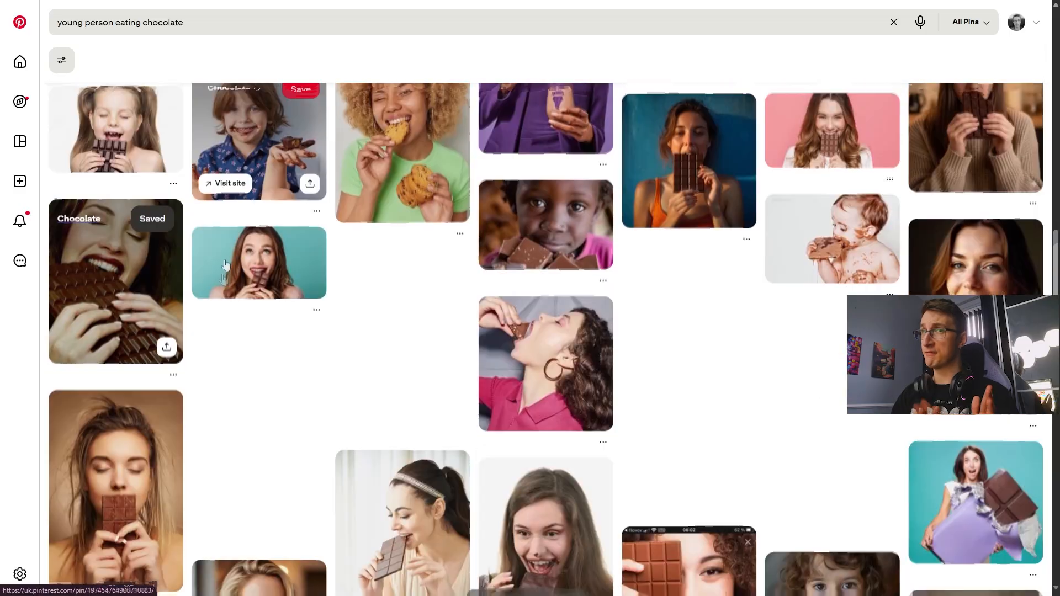
scroll(302, 284, "down", 10)
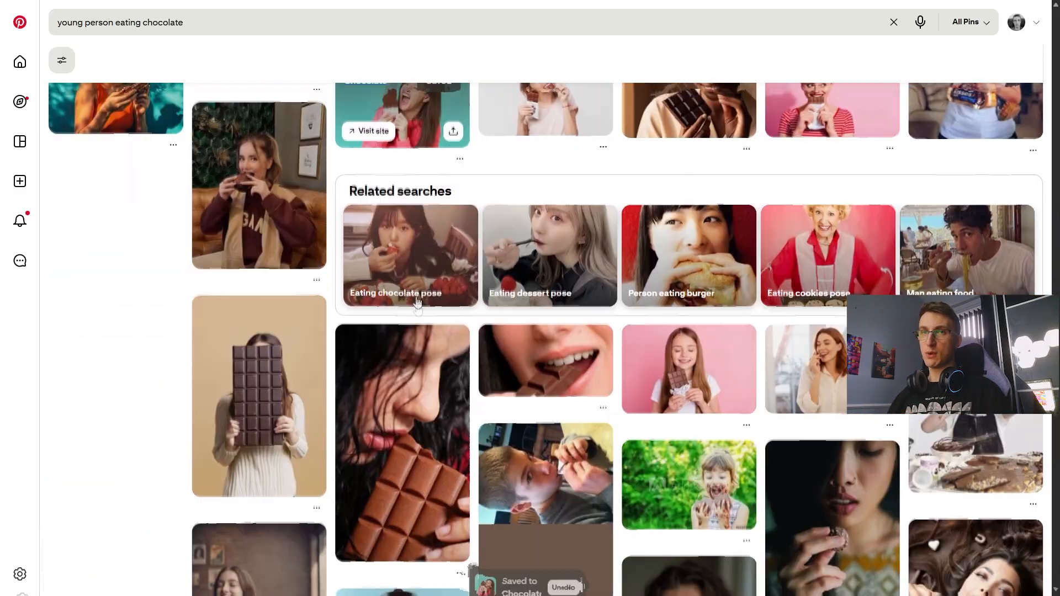
scroll(493, 284, "down", 15)
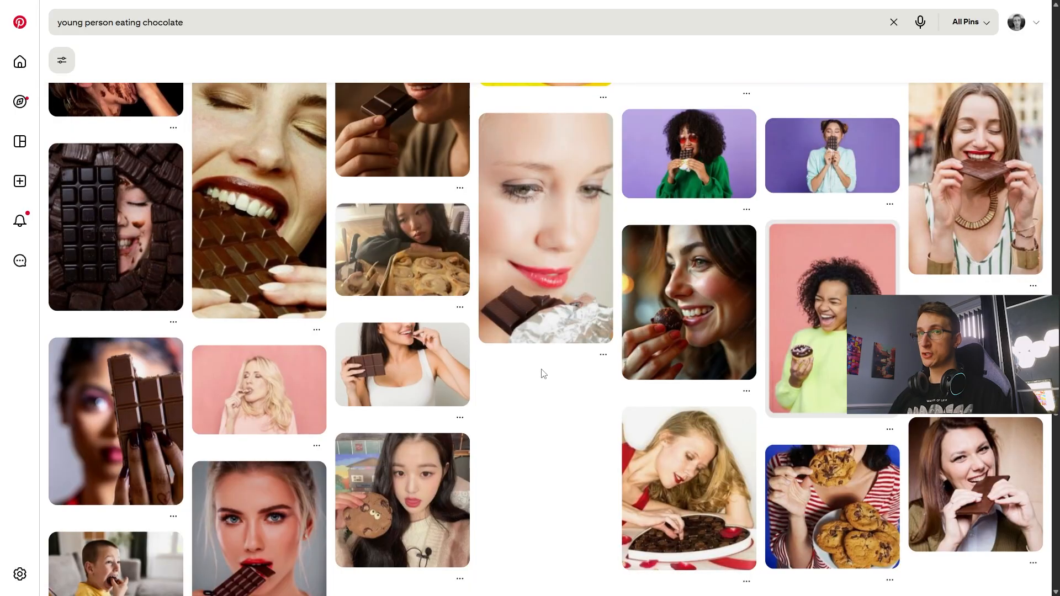
Step: Save the pin of the smiling woman holding a piece of chocolate, and open the related search for chocolate graphics
left_click(733, 251)
scroll(146, 262, "down", 15)
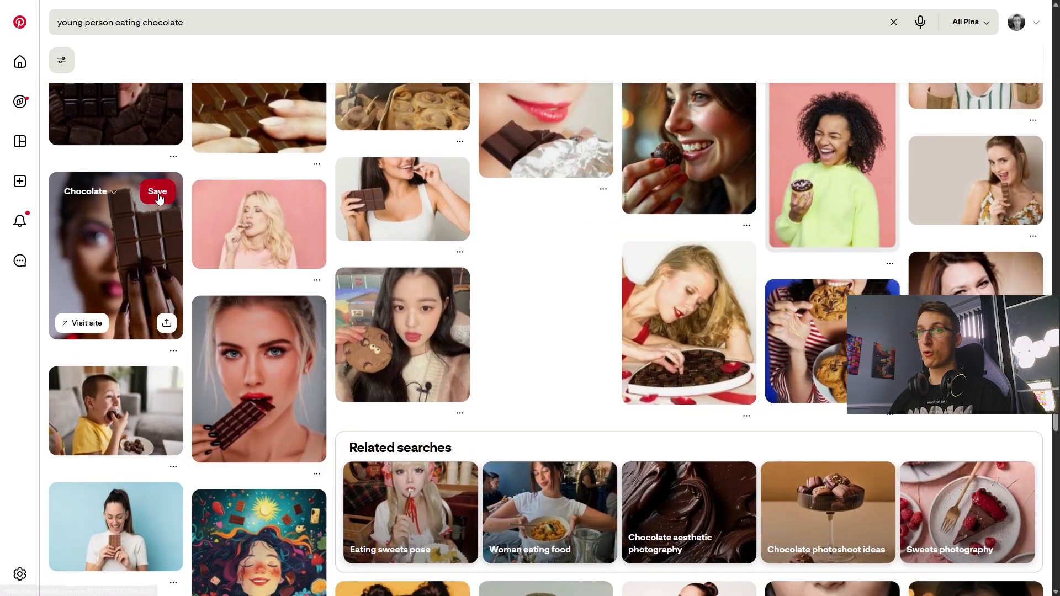
scroll(406, 276, "down", 15)
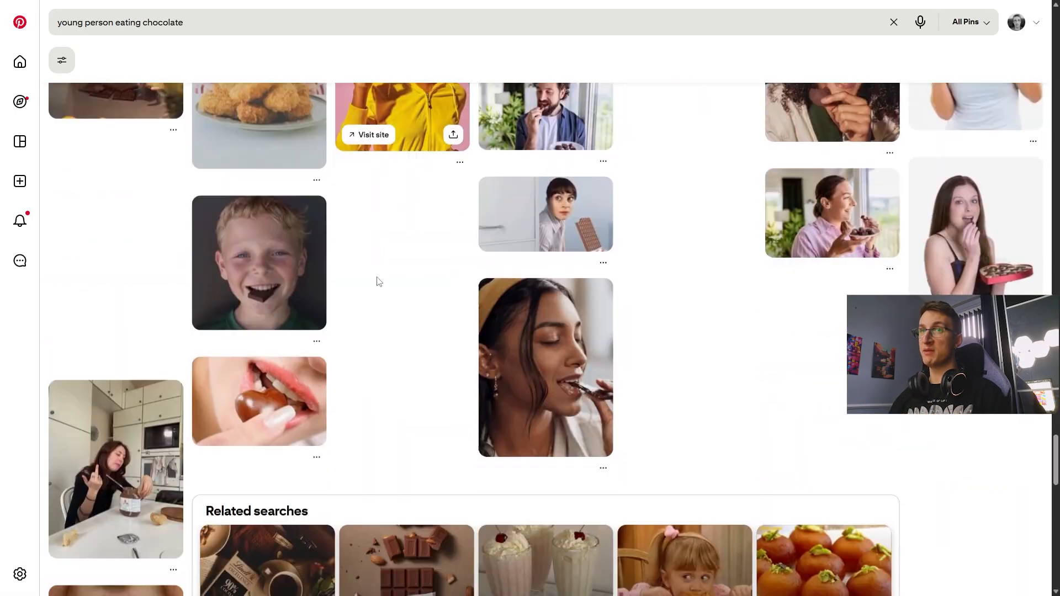
scroll(504, 317, "down", 12)
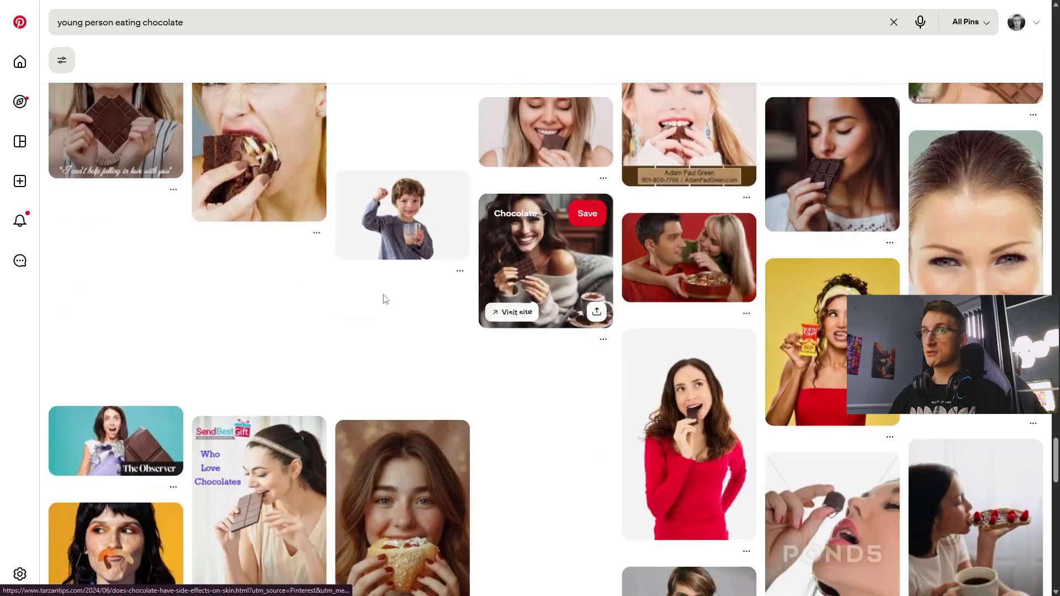
scroll(405, 286, "up", 2)
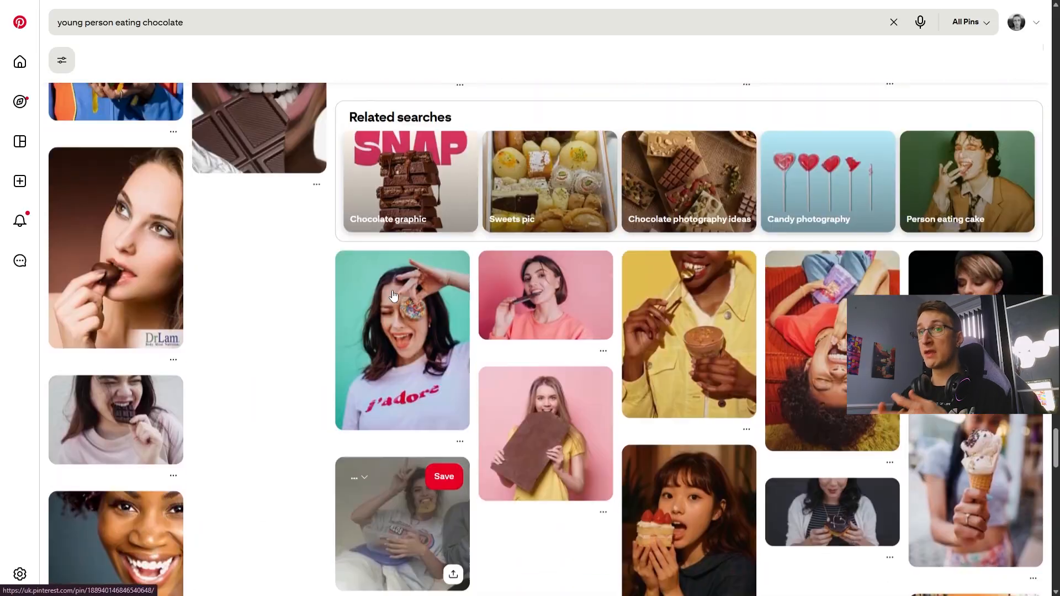
left_click(399, 232)
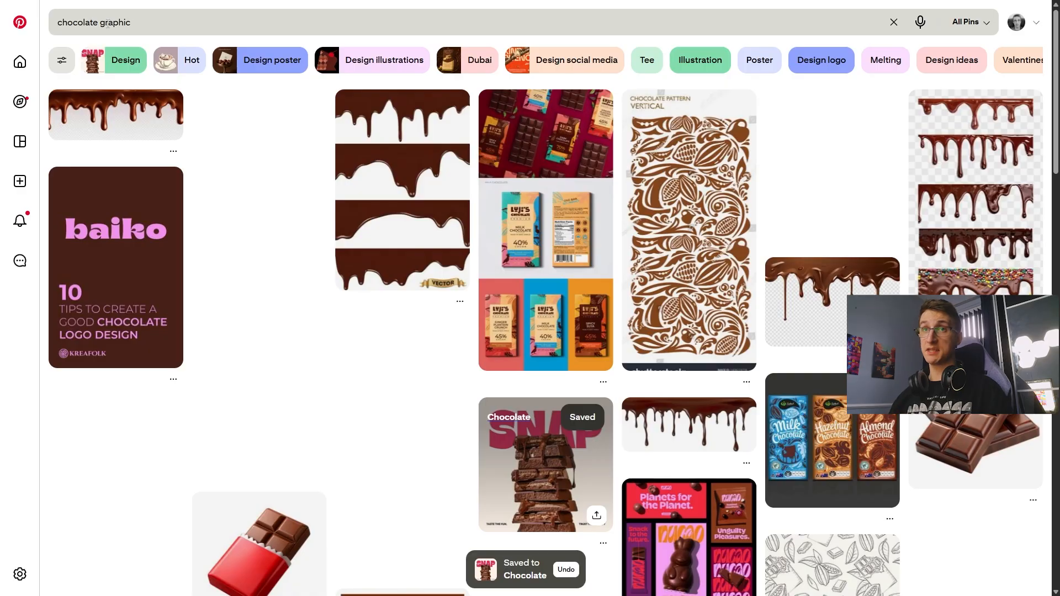
Step: Search for "people eating candy"
left_click(206, 19)
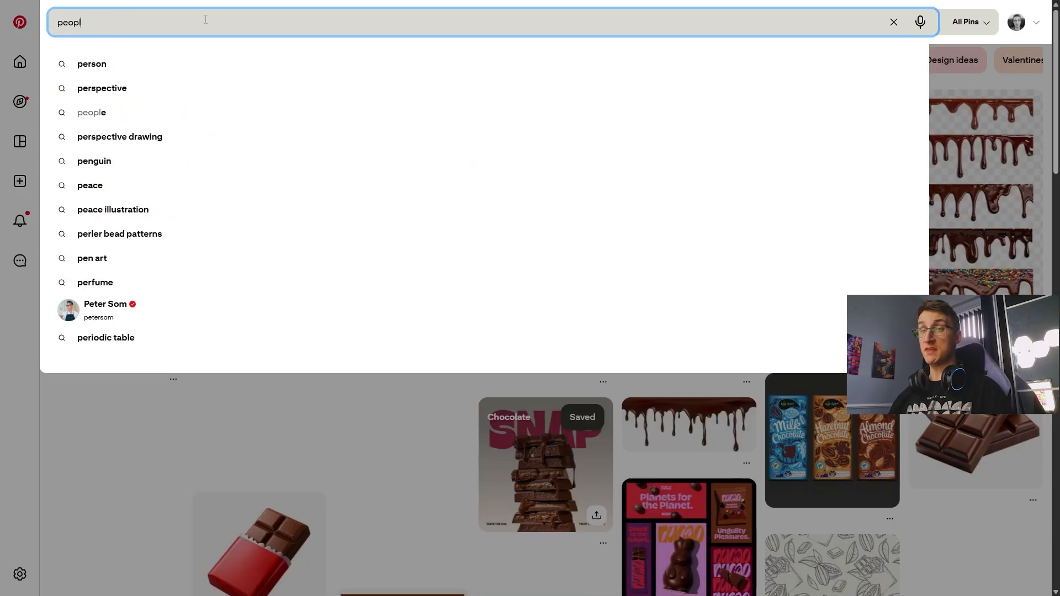
type("people eating candy")
key("Return")
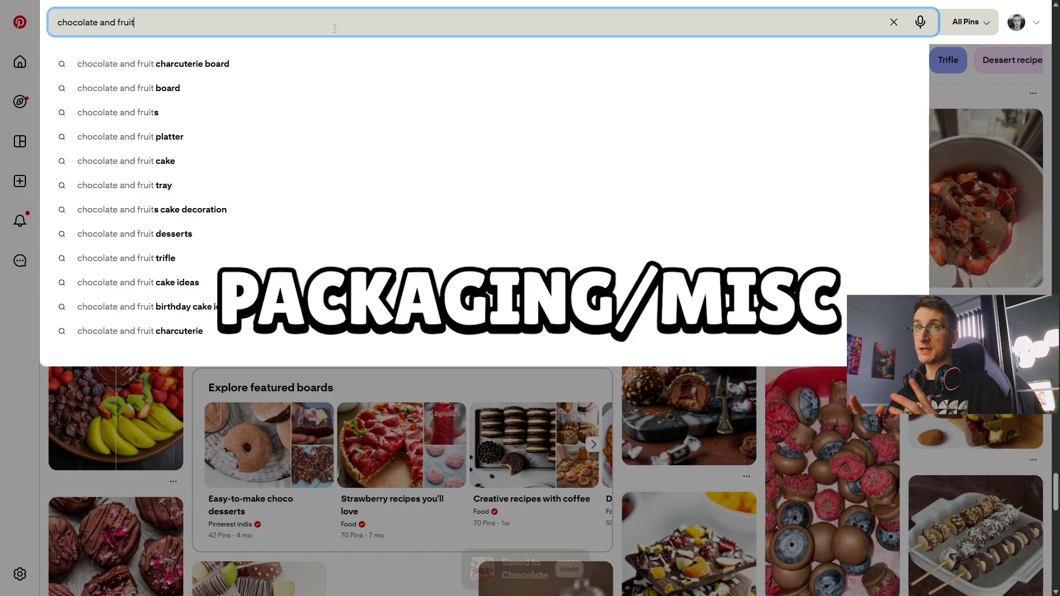
Step: Clear the chocolate and fruit query and search for "bright funky packaging" instead
type("brig")
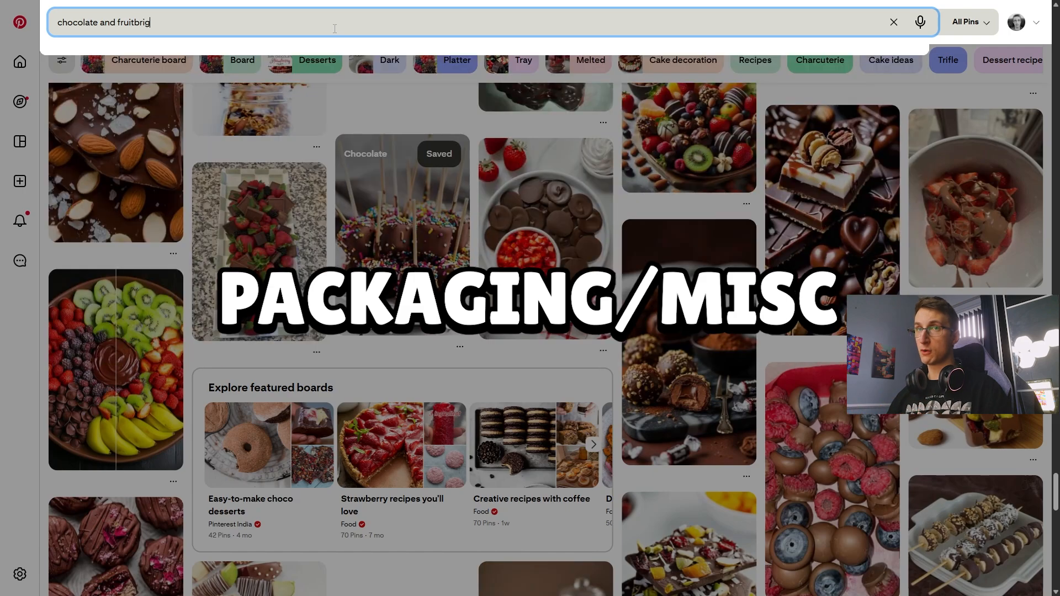
type("ht funky")
key("BackSpace")
key("BackSpace")
key("BackSpace")
key("BackSpace")
key("BackSpace")
key("BackSpace")
key("BackSpace")
key("BackSpace")
key("BackSpace")
key("BackSpace")
key("BackSpace")
key("BackSpace")
key("BackSpace")
key("BackSpace")
key("BackSpace")
key("BackSpace")
key("BackSpace")
key("BackSpace")
key("BackSpace")
key("BackSpace")
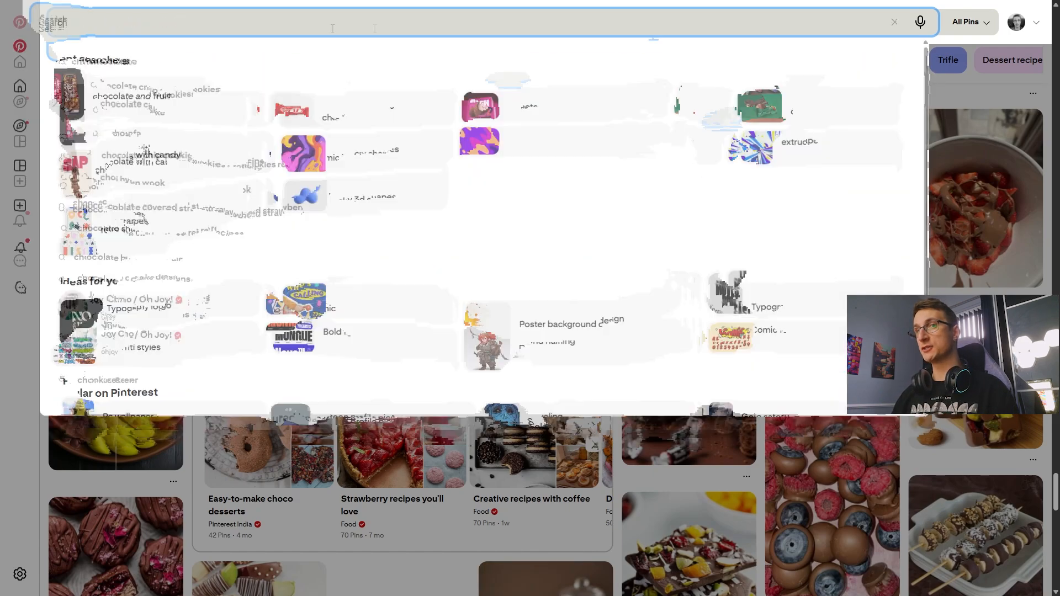
type("bright funky pa")
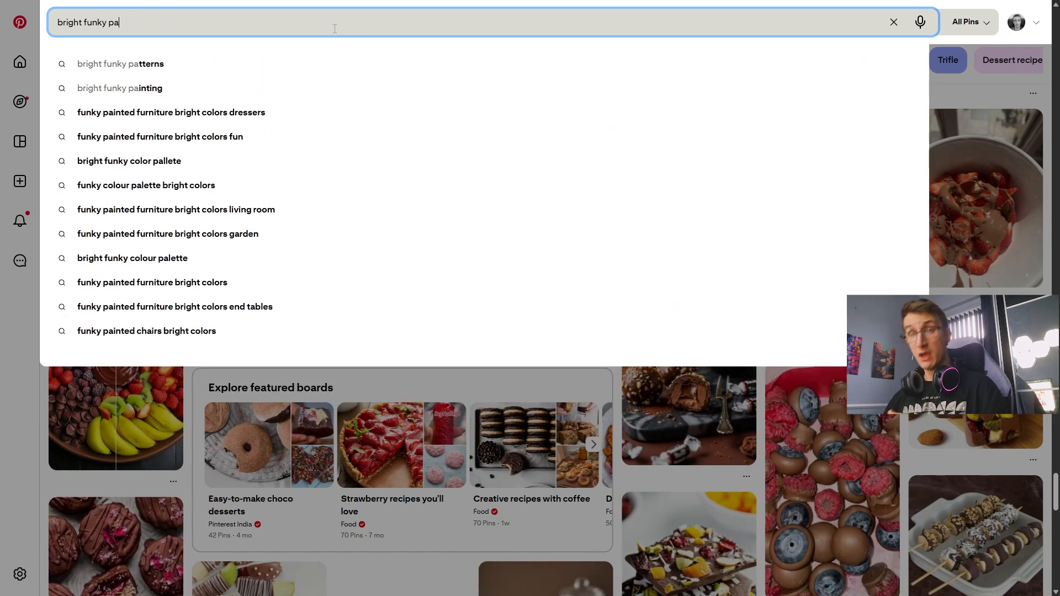
type("ckaging")
key("Return")
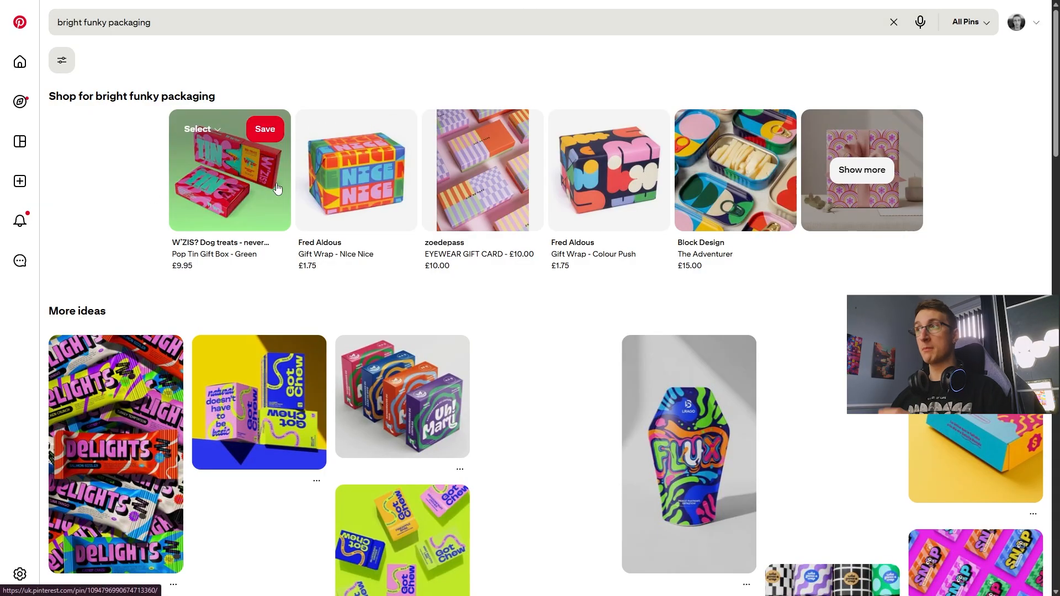
Step: Save the pin of the stacked Kick Your Energy bars from the bright funky packaging results
left_click(328, 131)
left_click(321, 251)
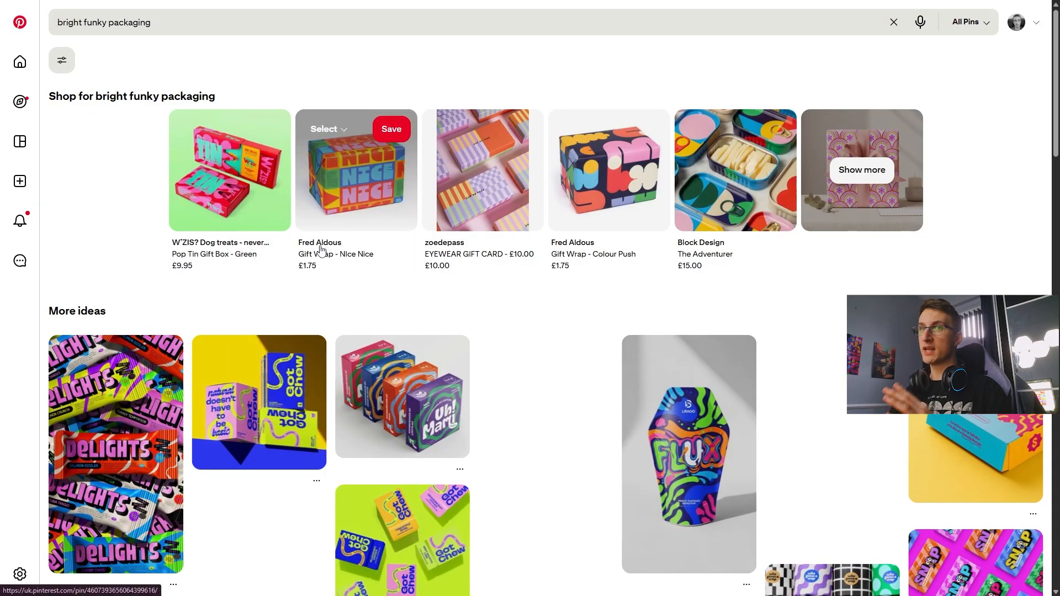
scroll(690, 227, "down", 9)
mouse_move(673, 189)
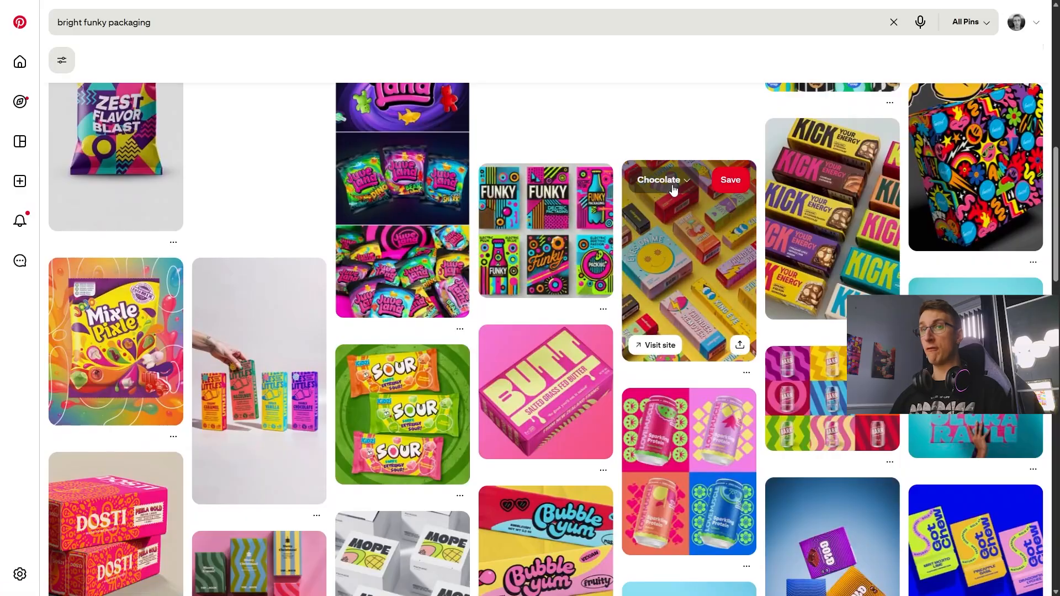
left_click(871, 138)
scroll(373, 194, "down", 3)
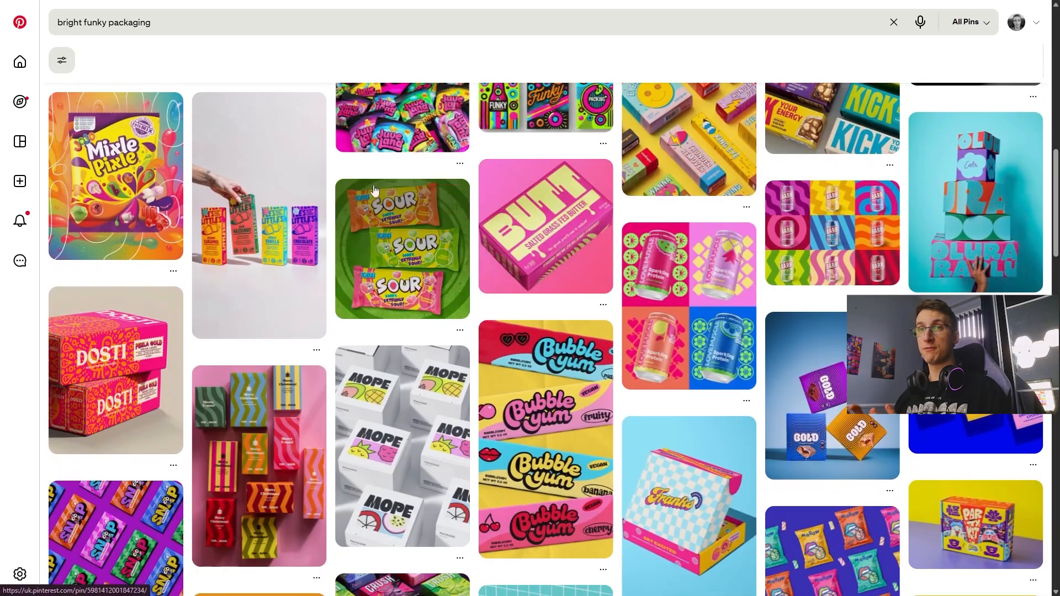
Step: Examine the bright funky packaging results for colourful sweet, snack and drink designs
scroll(523, 277, "down", 8)
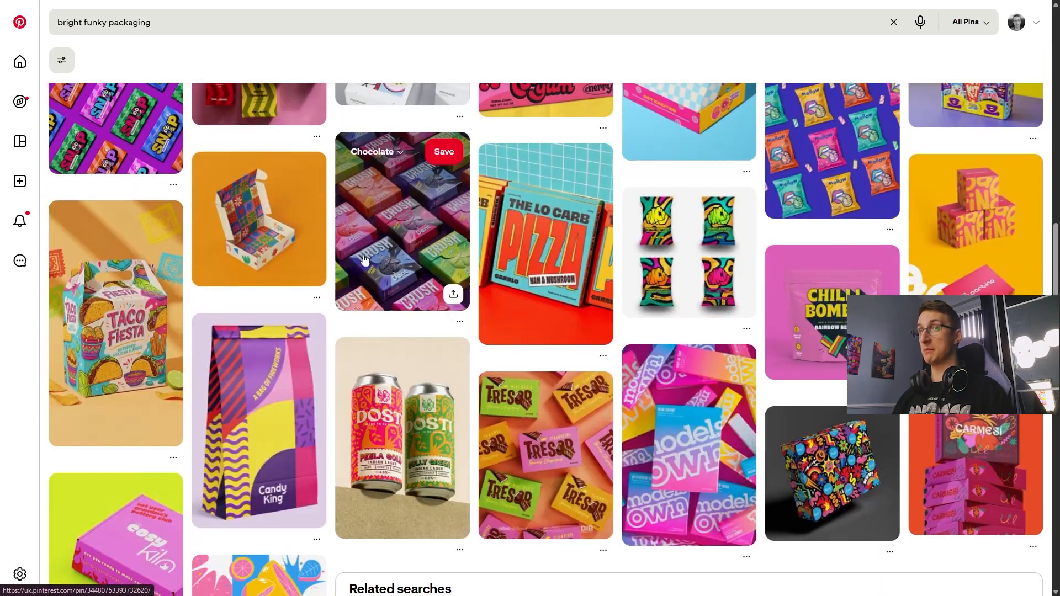
scroll(363, 259, "down", 3)
mouse_move(849, 290)
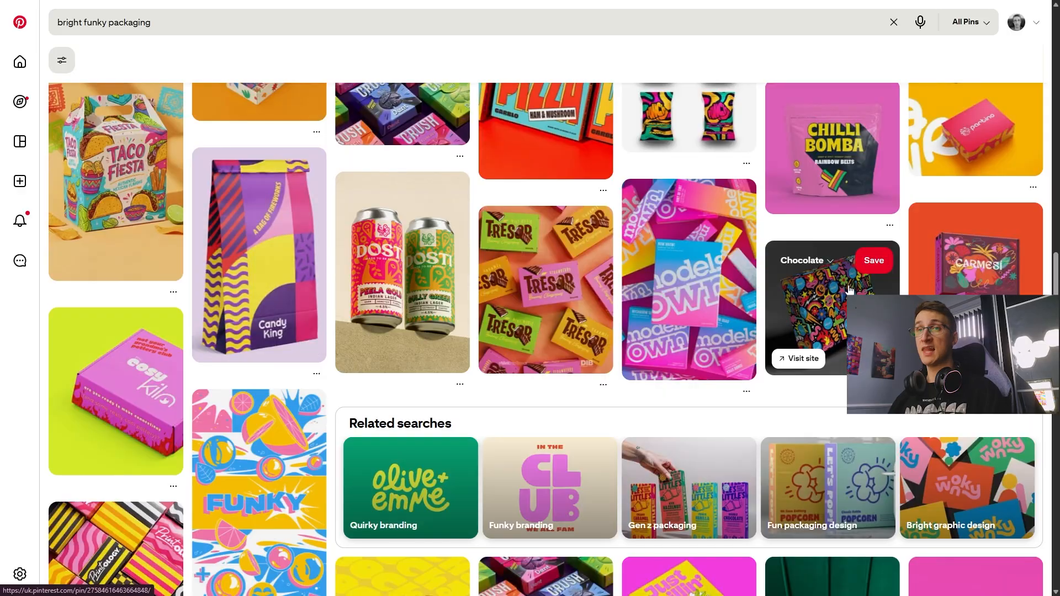
scroll(881, 269, "down", 20)
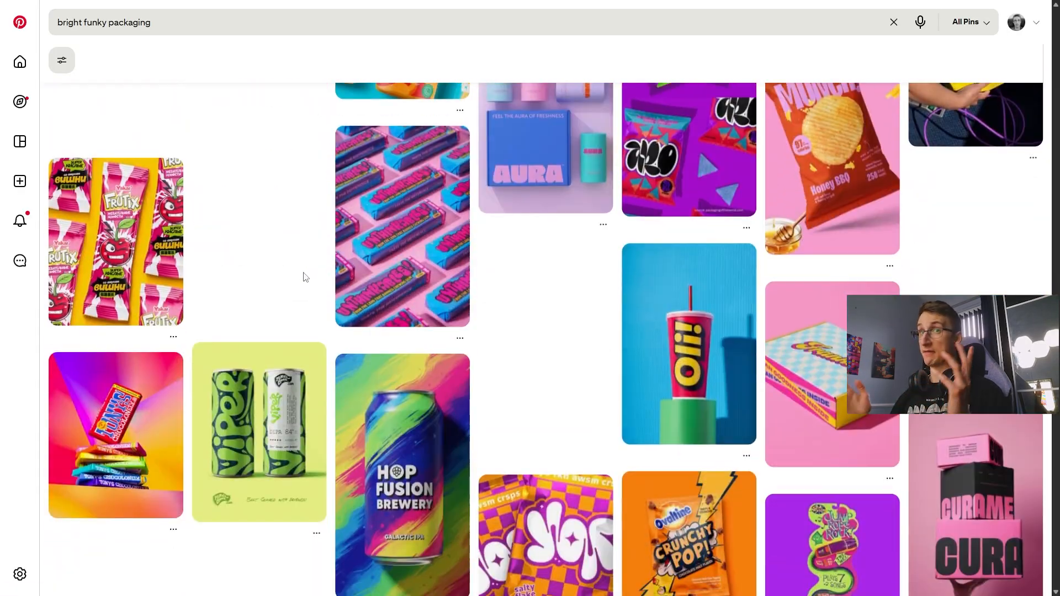
scroll(325, 274, "down", 18)
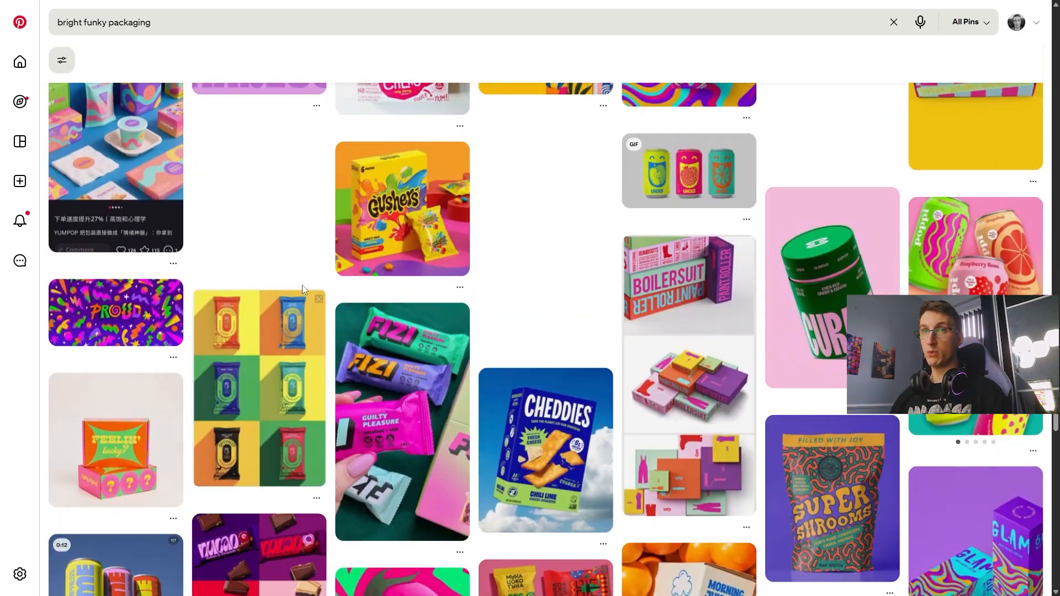
scroll(529, 285, "down", 10)
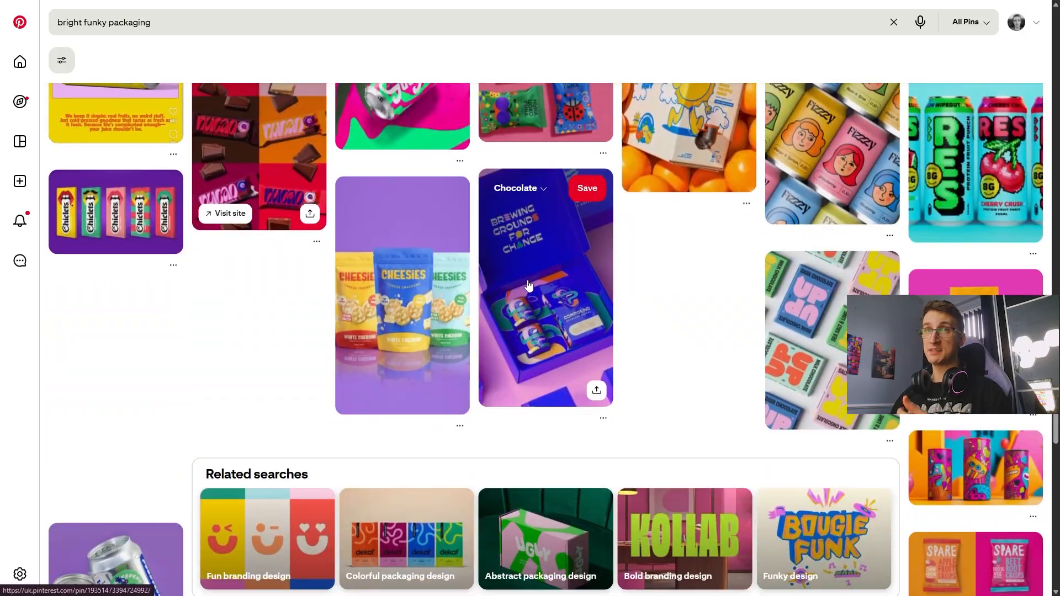
scroll(529, 286, "down", 2)
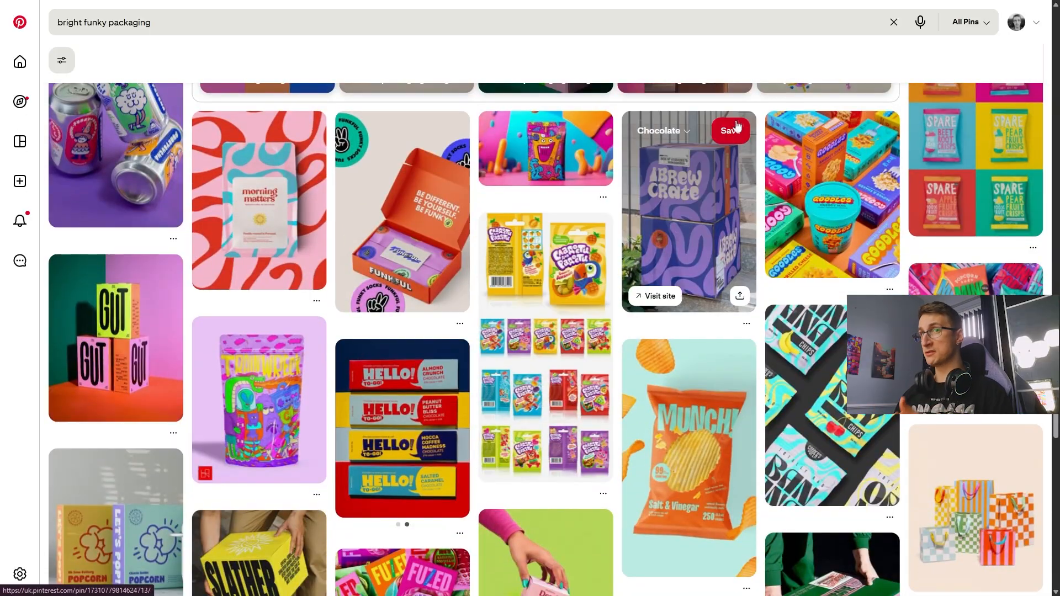
scroll(710, 145, "down", 15)
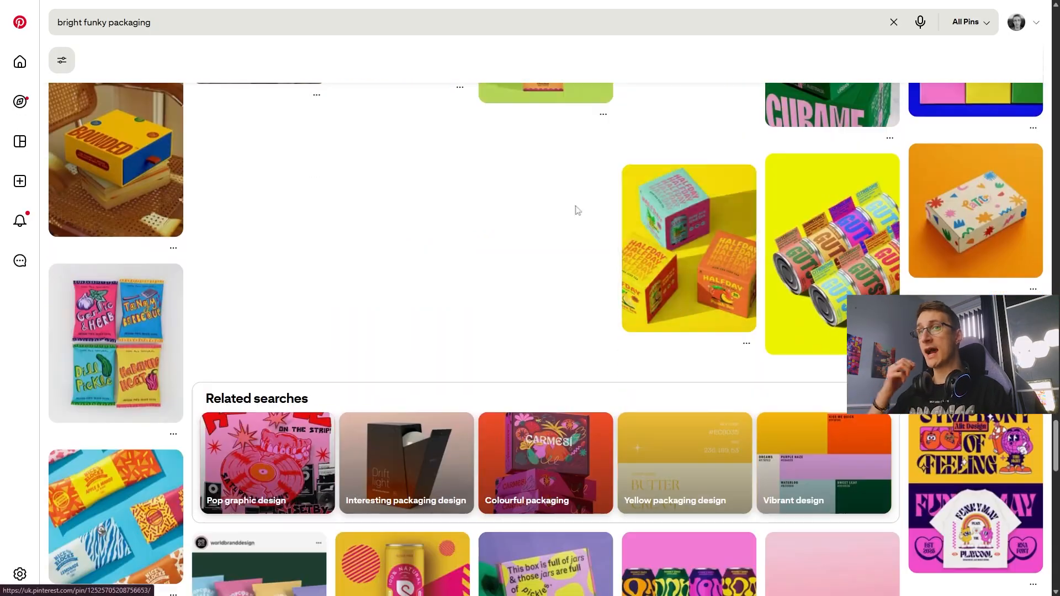
scroll(474, 207, "down", 8)
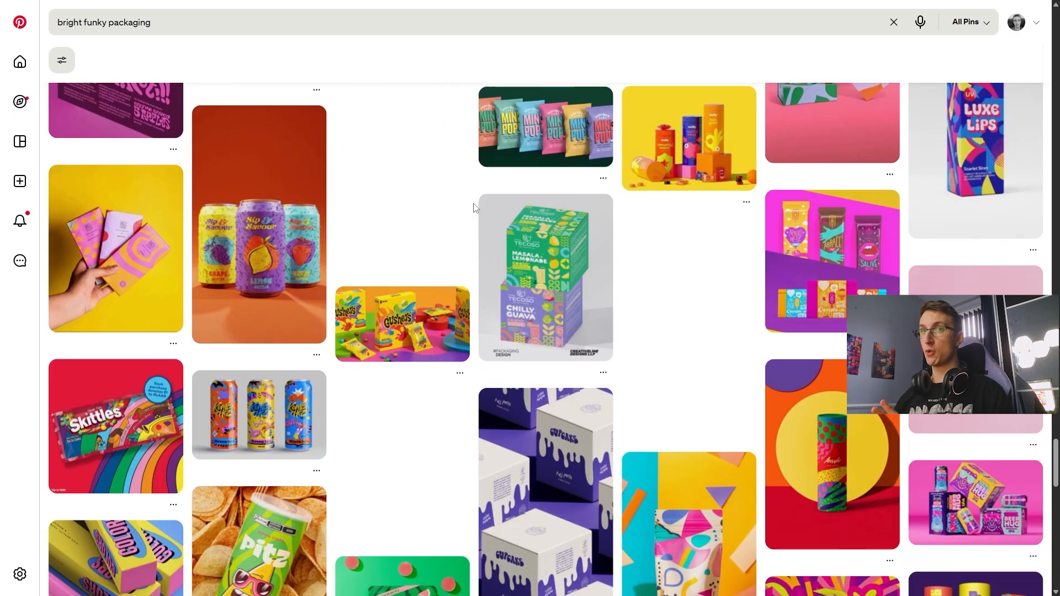
scroll(452, 208, "down", 6)
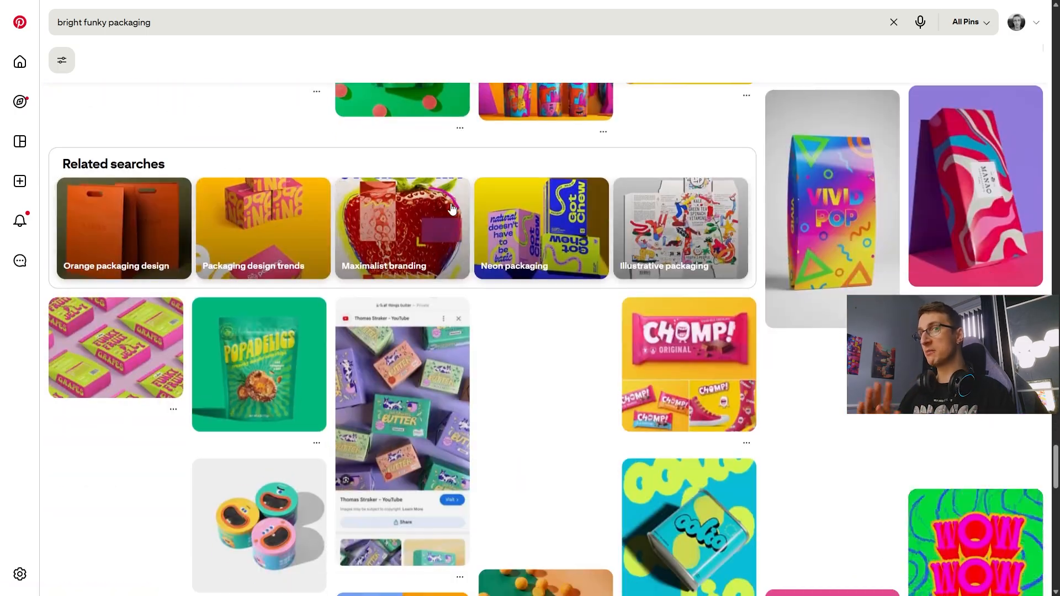
scroll(252, 212, "down", 16)
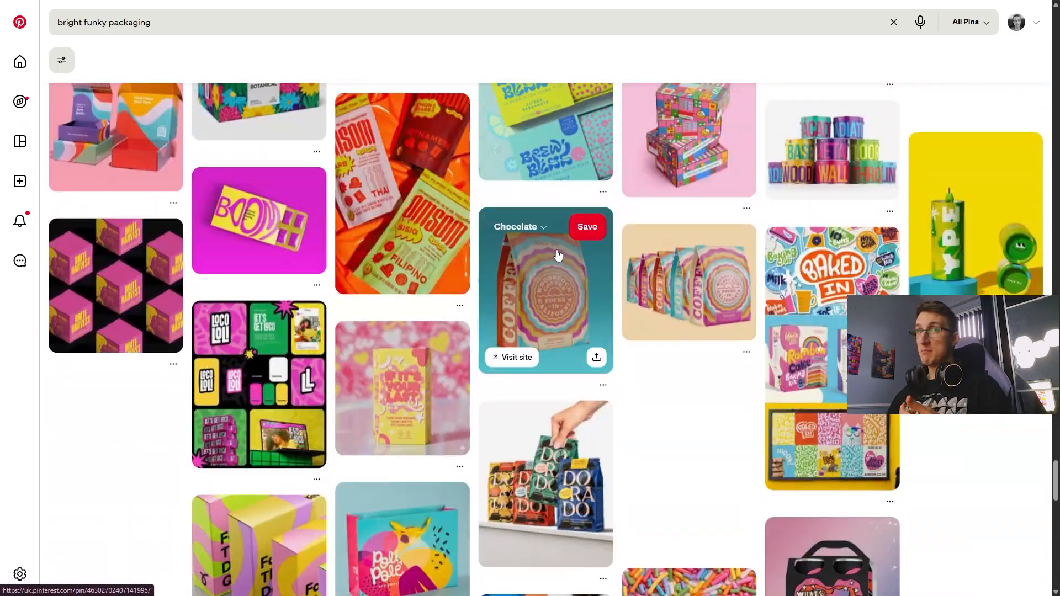
Step: Save the pin of the orange and black packs illustrated with abstract faces to the Chocolate board
scroll(557, 255, "down", 16)
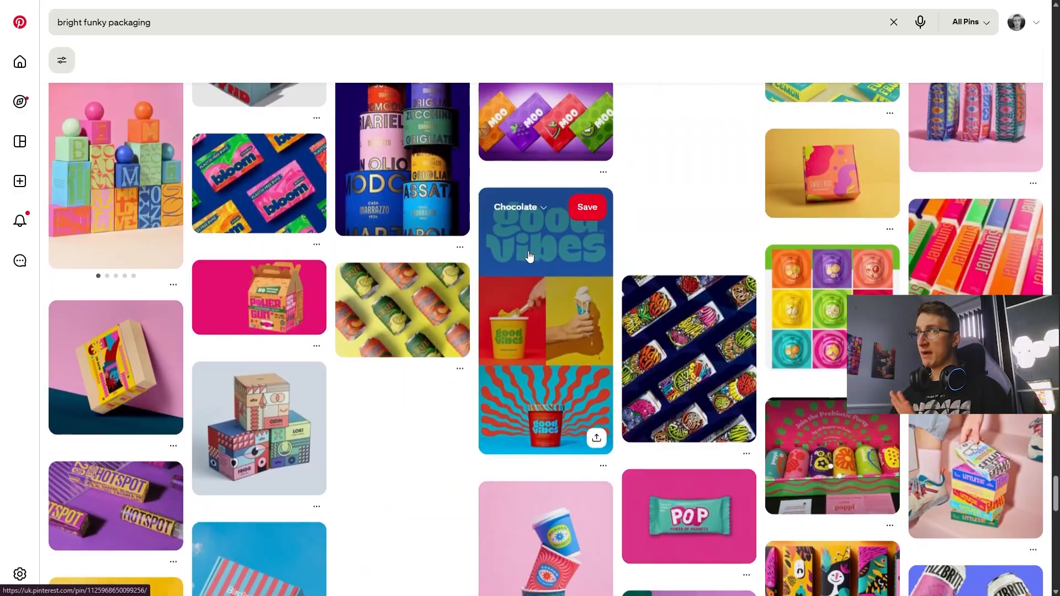
scroll(529, 257, "down", 4)
left_click(878, 341)
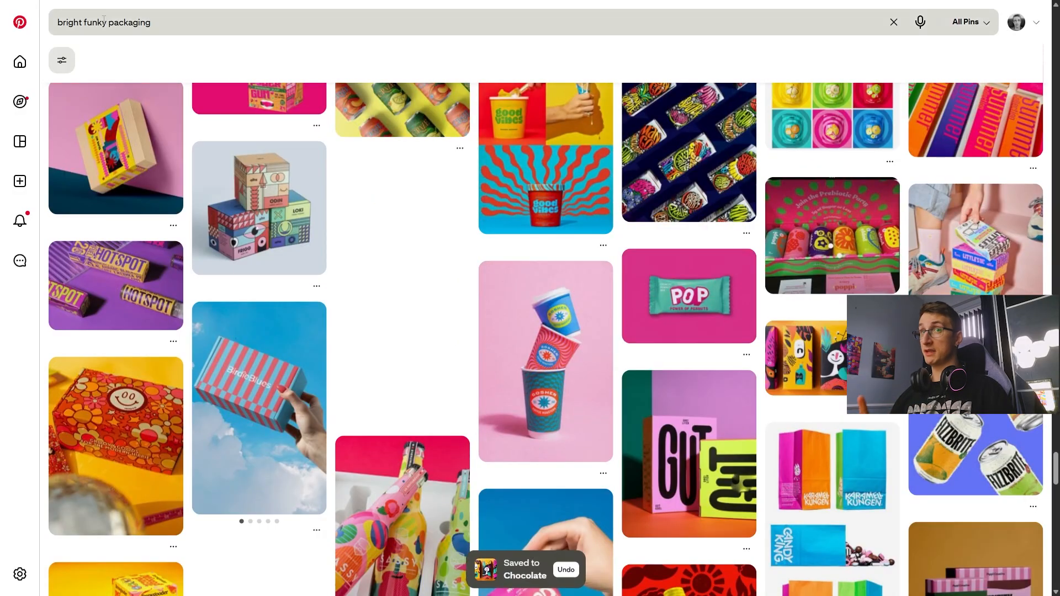
Step: Refine the search to "bright funky chocolate packaging" and save the pin of the scattered green, pink and orange Tresor packs
left_click(106, 22)
type("chocolate")
key("Return")
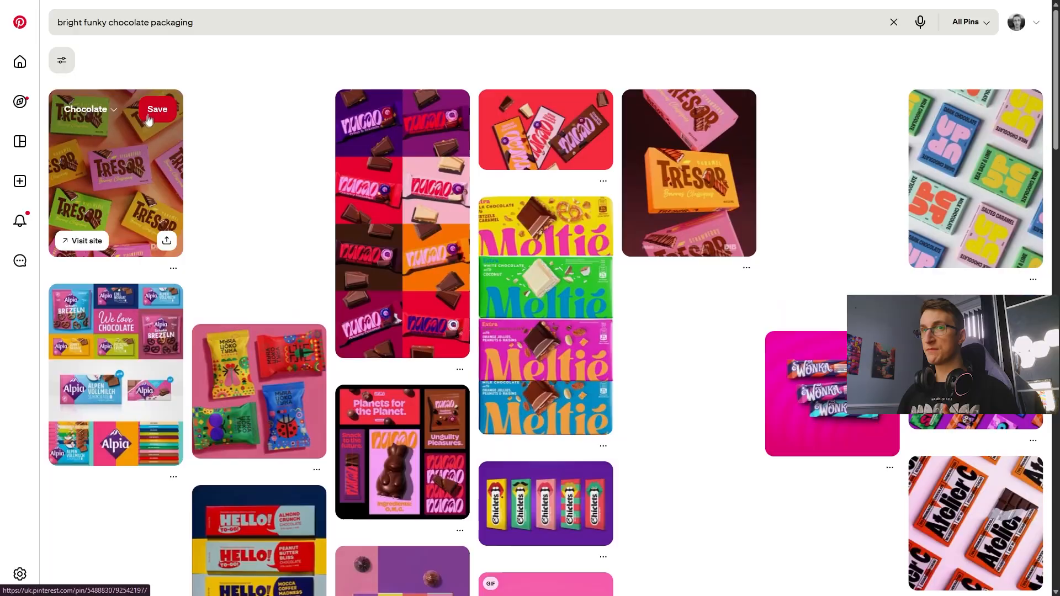
left_click(149, 119)
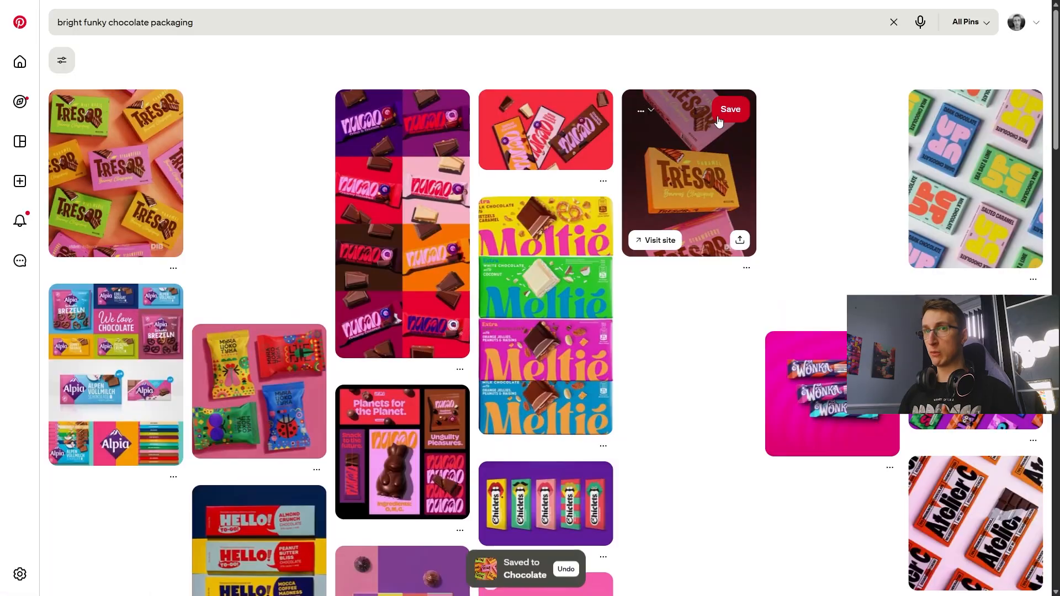
Step: Examine the bright funky chocolate packaging results for bold wrapper colours, lettering and illustration styles
scroll(590, 220, "down", 10)
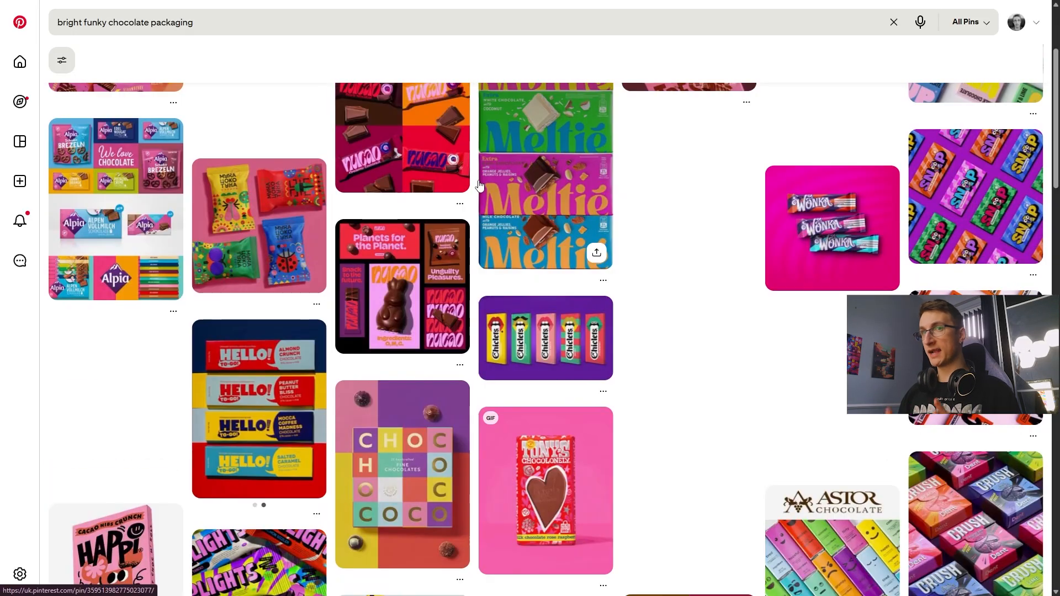
scroll(884, 228, "up", 3)
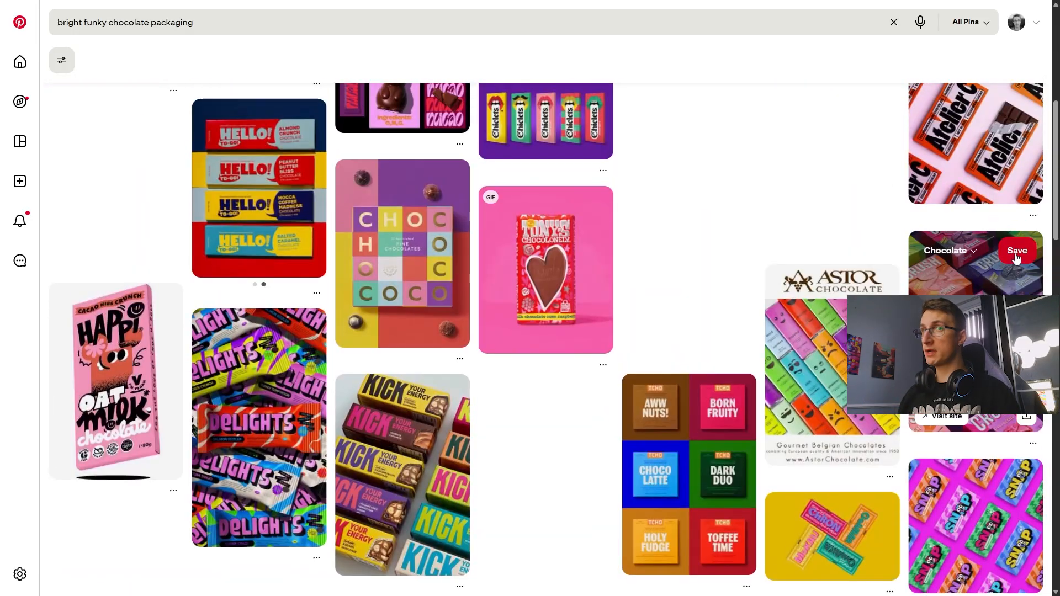
scroll(657, 207, "down", 14)
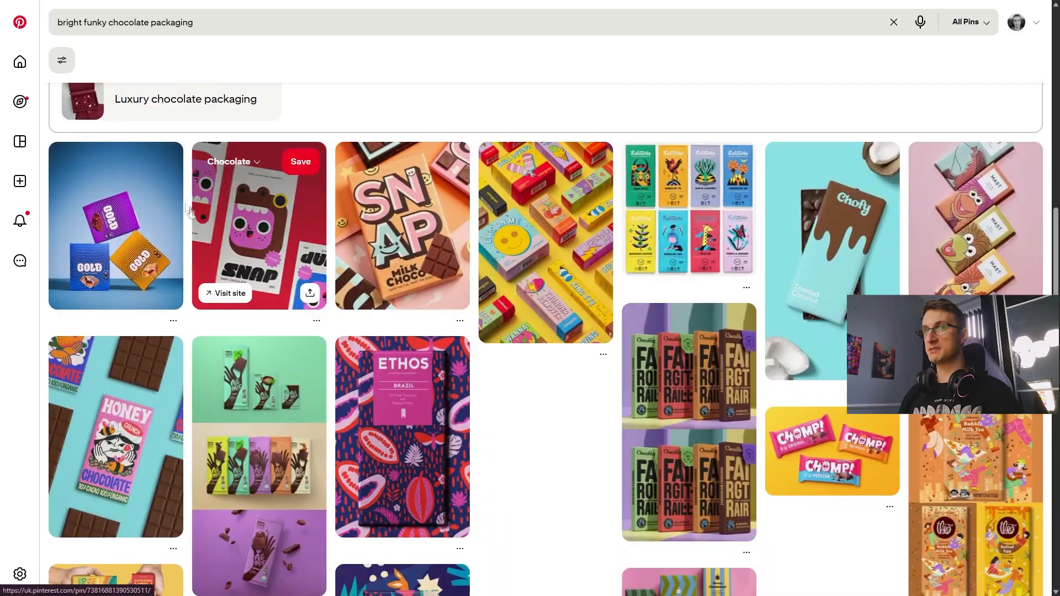
scroll(189, 210, "down", 3)
scroll(409, 205, "down", 3)
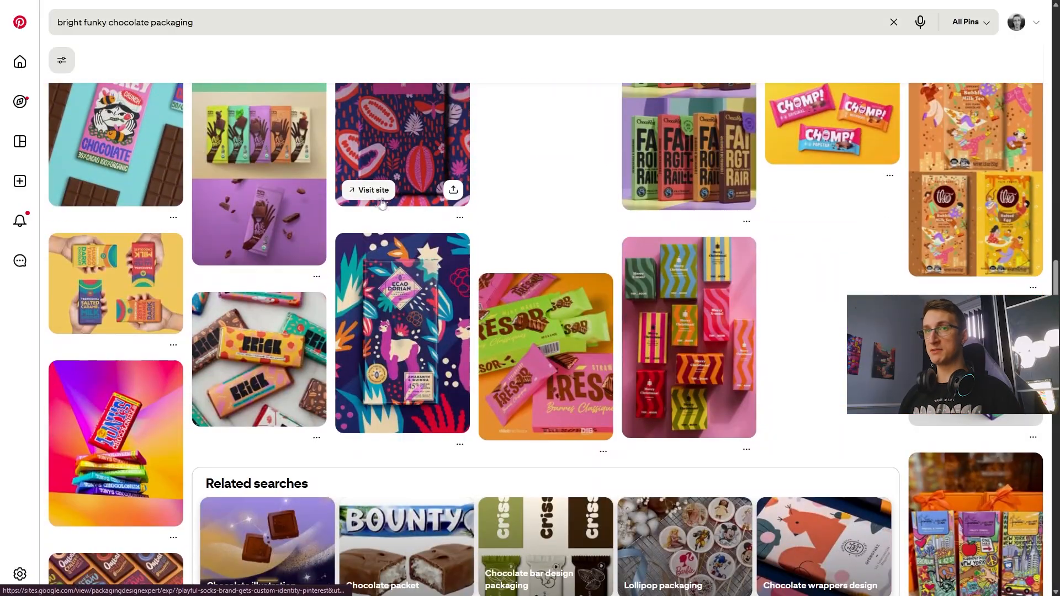
scroll(268, 266, "down", 10)
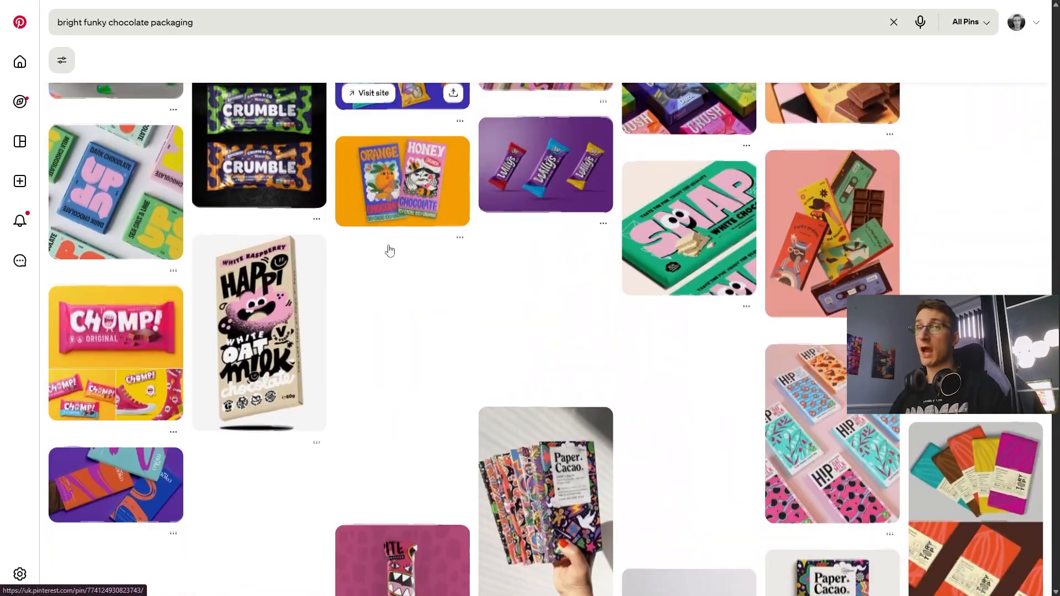
scroll(728, 237, "down", 8)
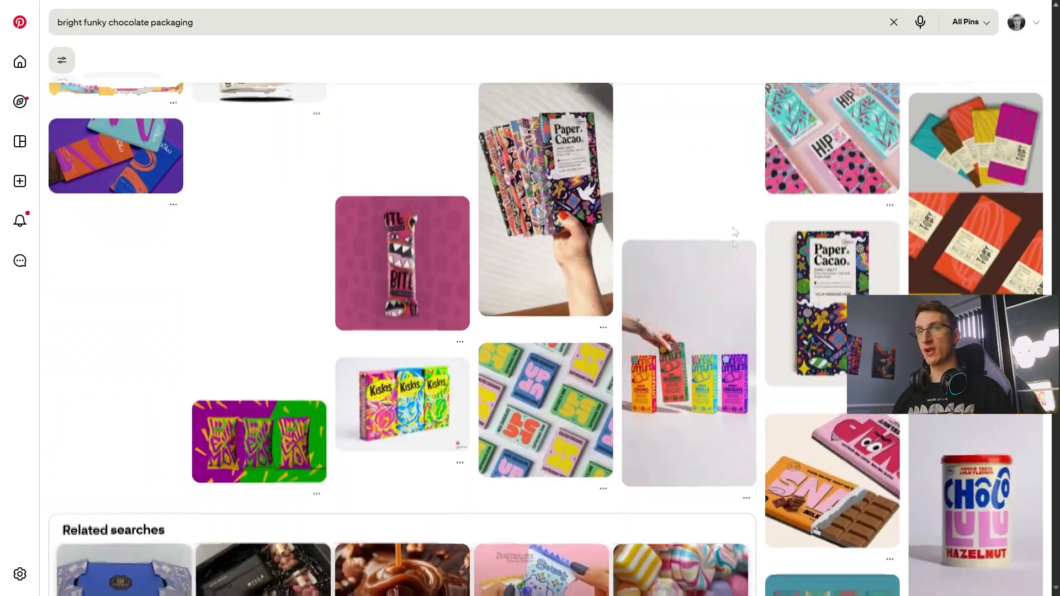
scroll(728, 238, "down", 1)
scroll(595, 256, "down", 7)
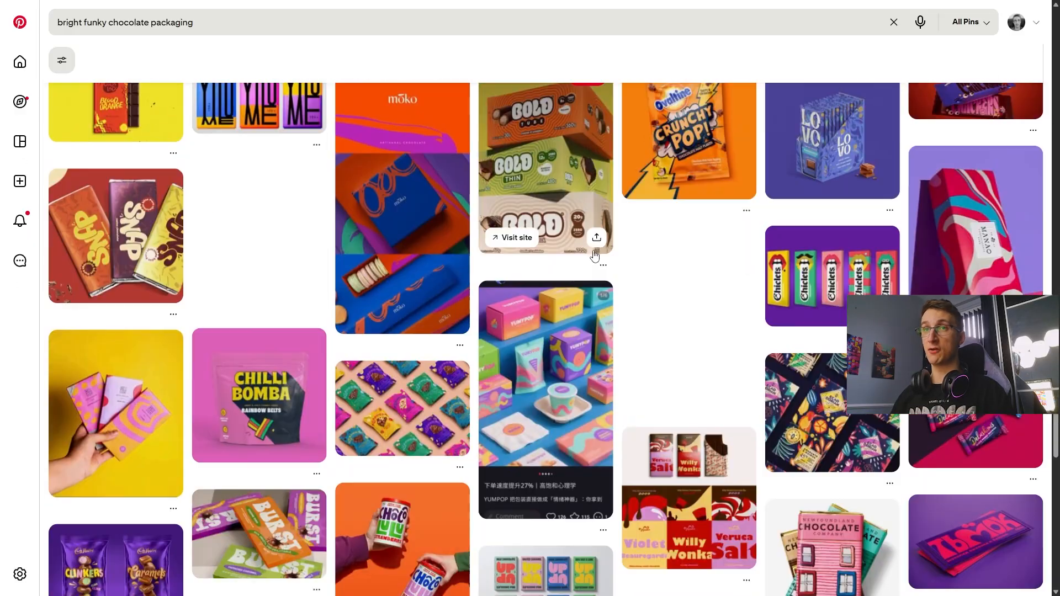
scroll(635, 257, "down", 3)
scroll(557, 238, "down", 20)
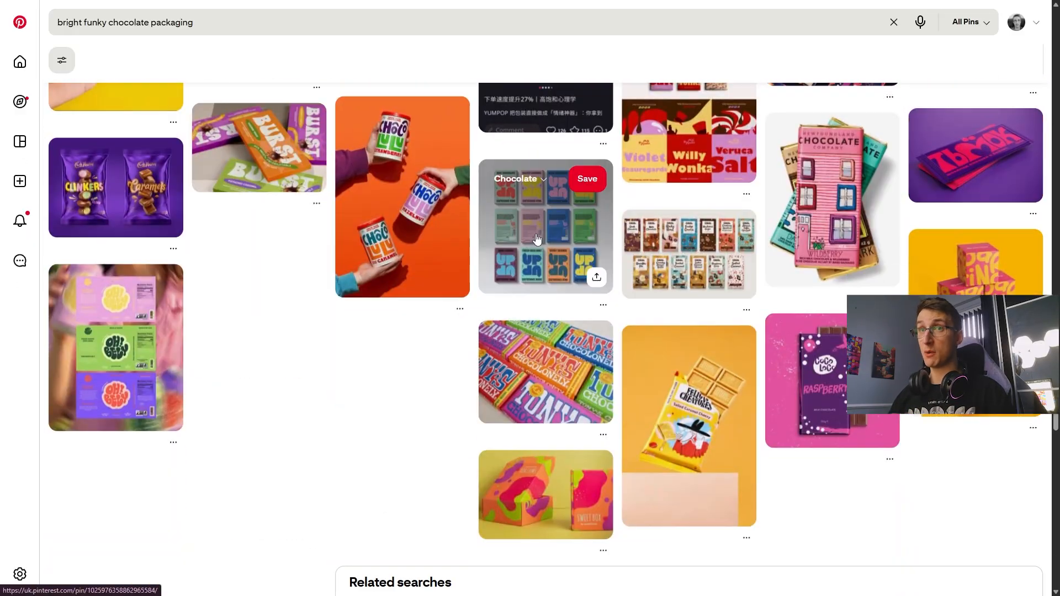
scroll(518, 240, "down", 5)
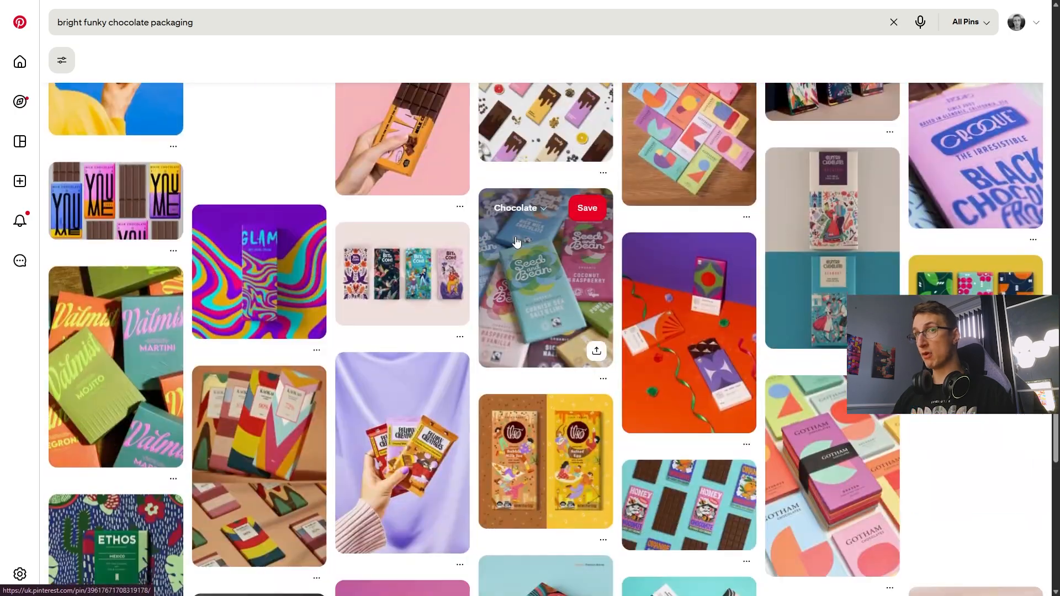
scroll(416, 248, "down", 15)
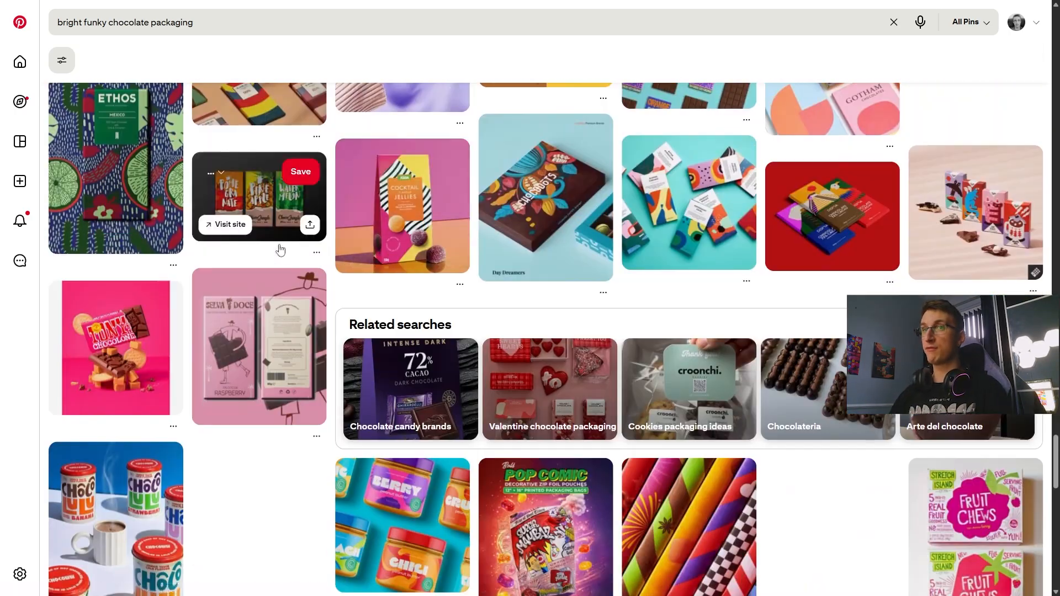
scroll(390, 249, "down", 6)
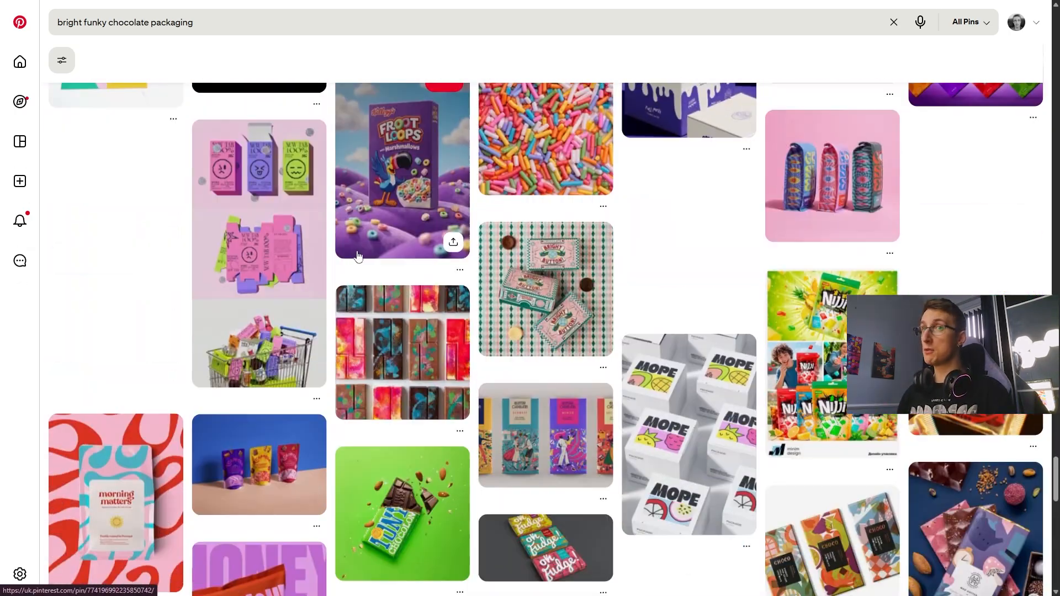
scroll(380, 227, "down", 10)
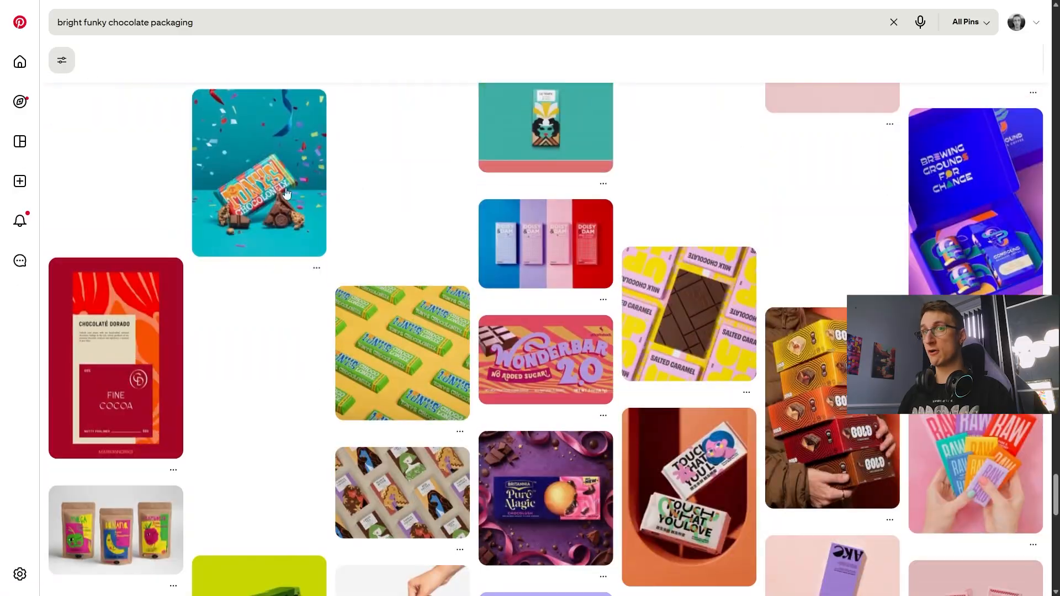
scroll(380, 227, "down", 3)
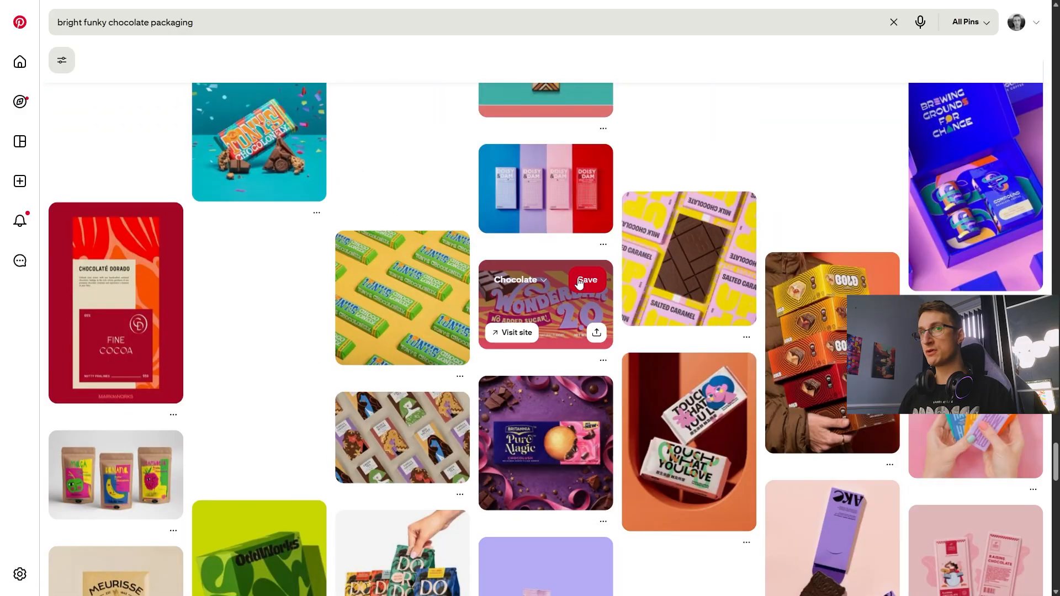
scroll(408, 191, "down", 8)
Step: Save the pin of the piled neon Fuzed packs
scroll(405, 194, "down", 12)
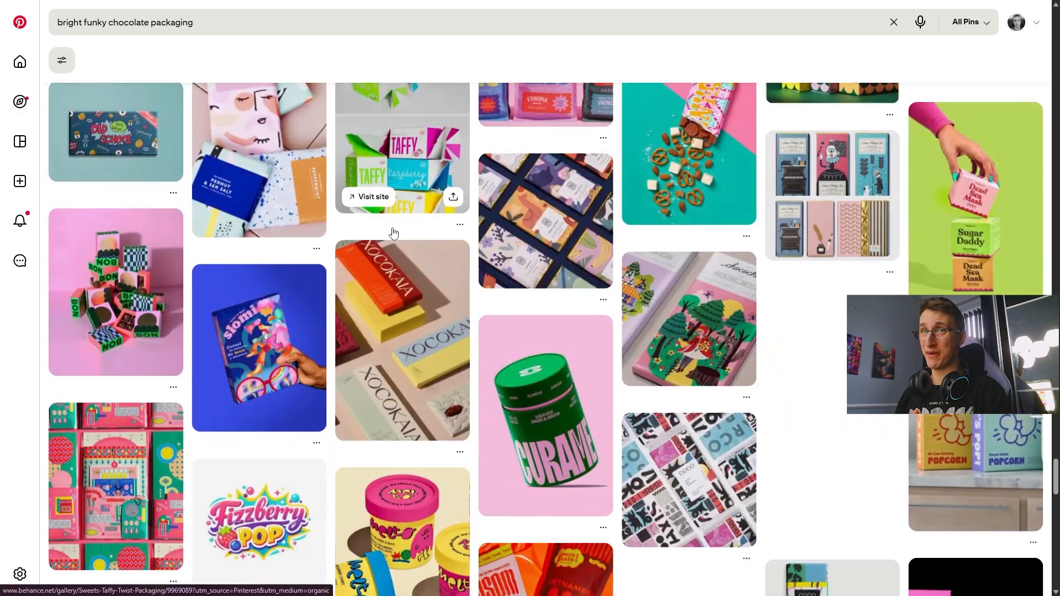
scroll(390, 233, "down", 8)
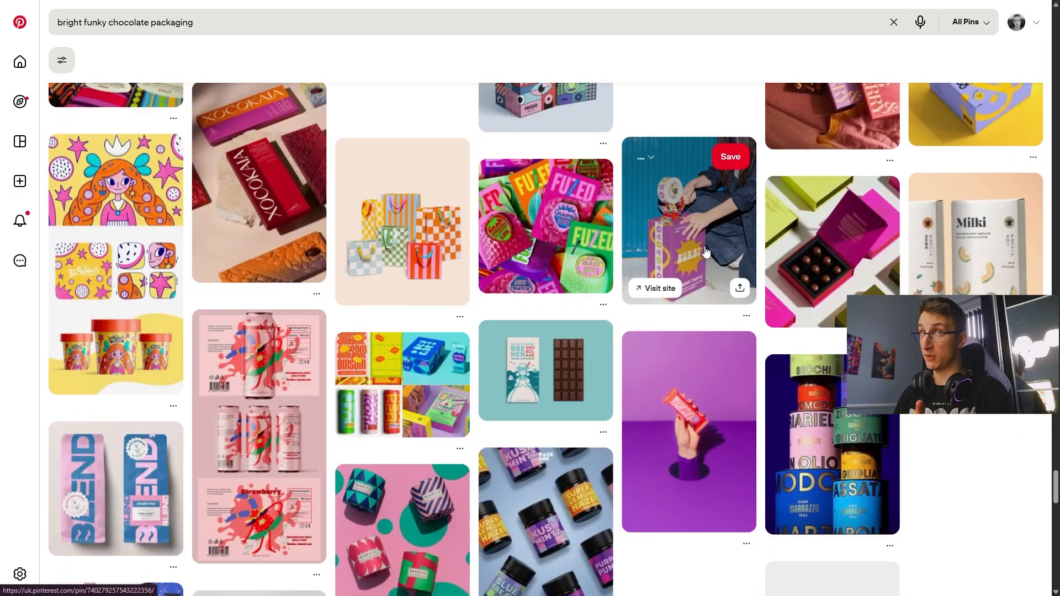
left_click(585, 177)
Step: Change the search to "bright funky typeography" and look through the bold lettering ideas
left_click_drag(200, 22, 108, 42)
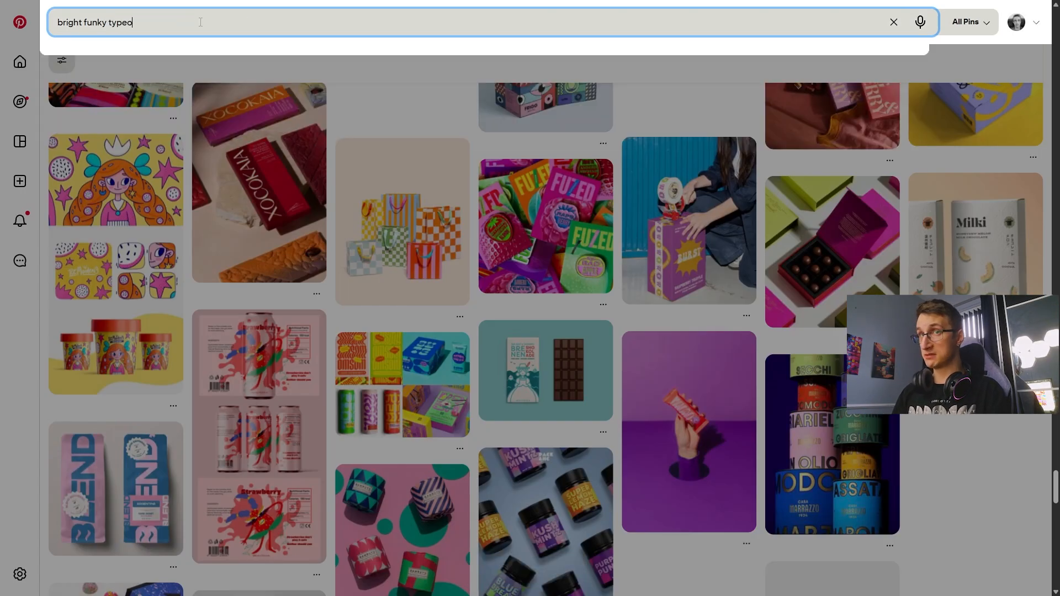
type("bright funky typeography")
key("Return")
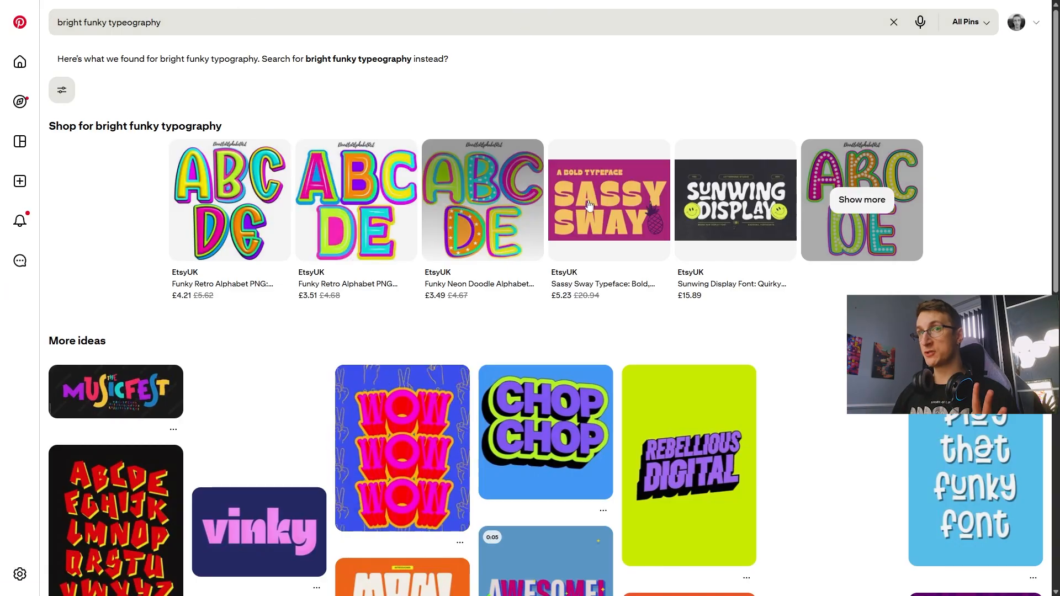
scroll(552, 199, "down", 3)
scroll(414, 185, "up", 2)
scroll(235, 176, "down", 4)
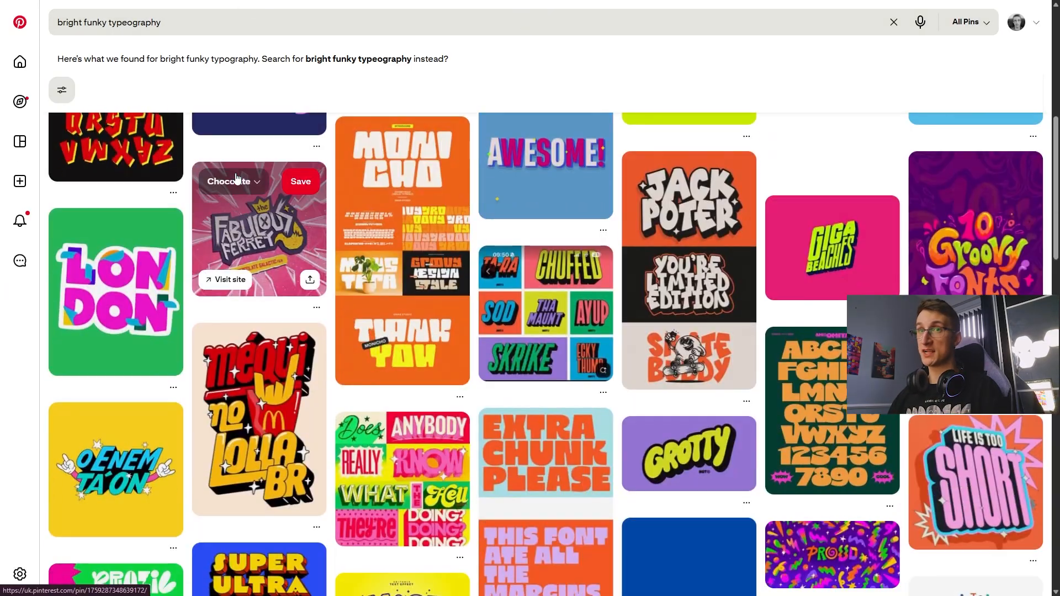
Step: Save the pin of the yellow-green Grotty lettering on a purple background to the Chocolate board
left_click(729, 434)
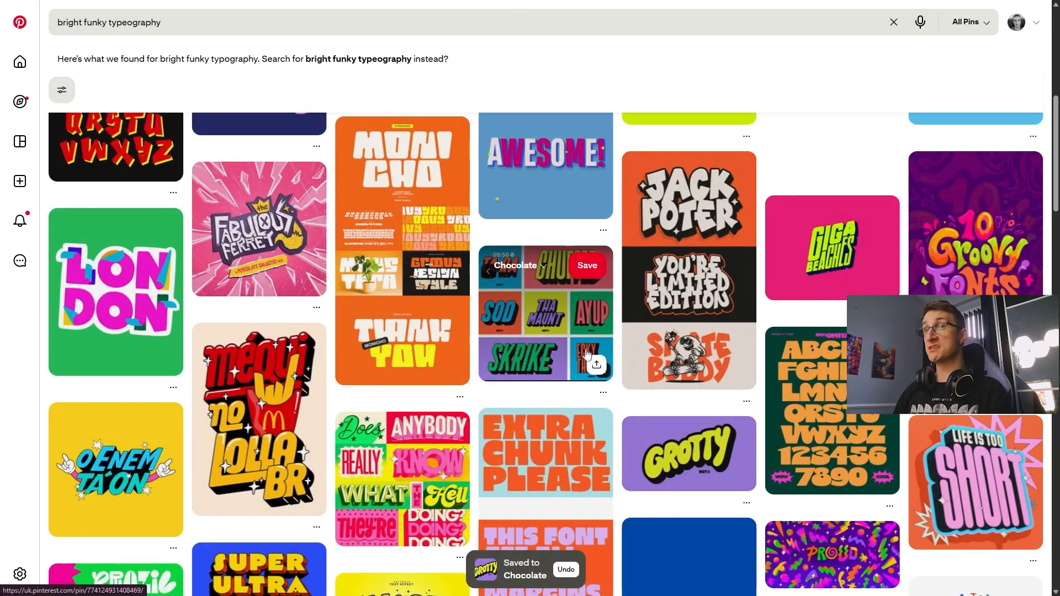
scroll(594, 435, "down", 5)
scroll(492, 237, "up", 1)
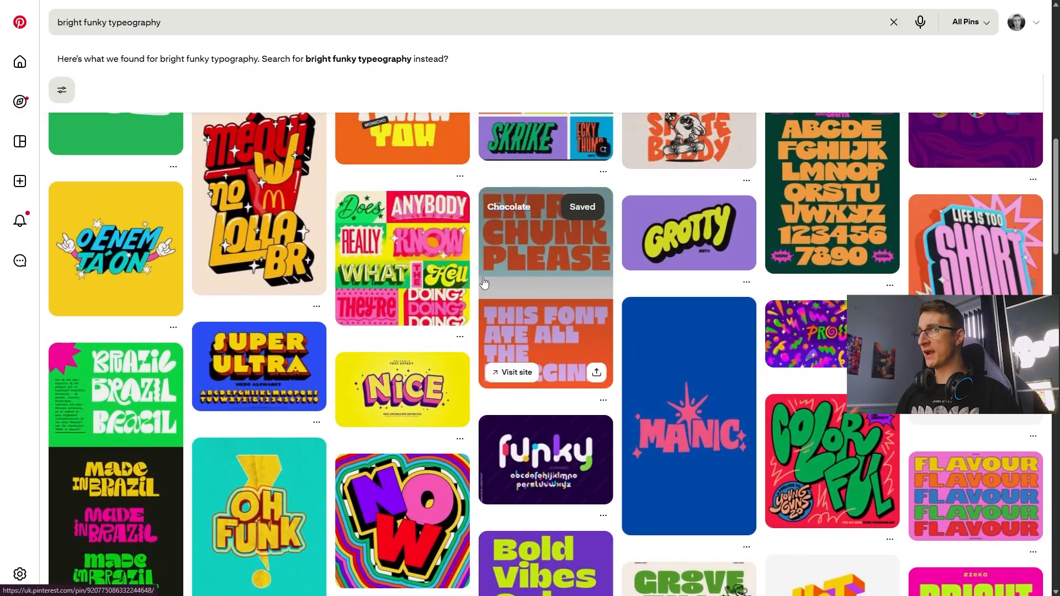
Step: Examine the bright funky typography results for bold, playful lettering styles and vivid colour combinations
scroll(492, 238, "down", 1)
scroll(491, 236, "down", 4)
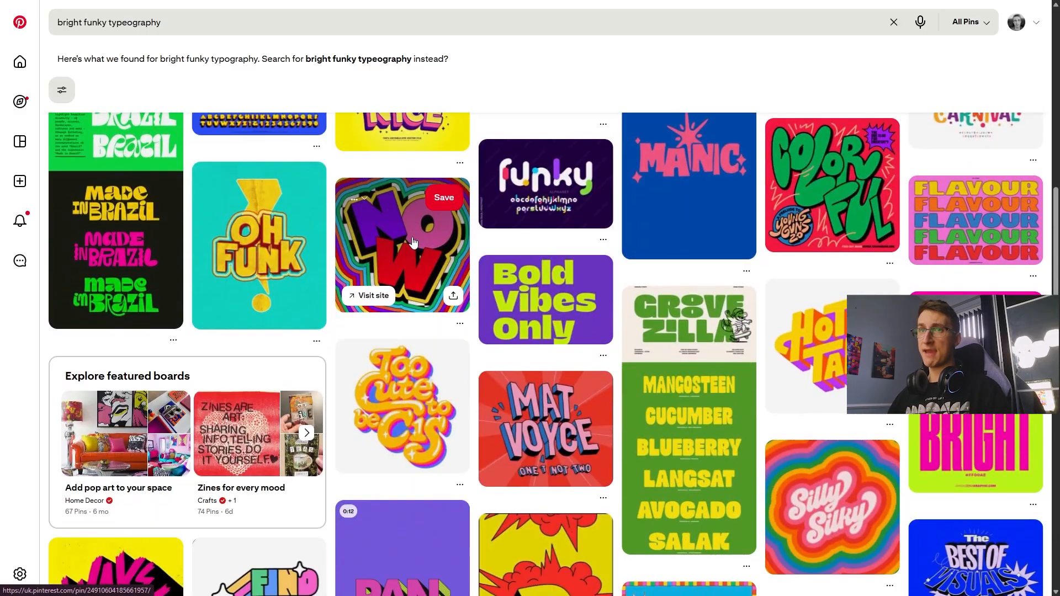
scroll(413, 243, "down", 4)
scroll(414, 331, "down", 4)
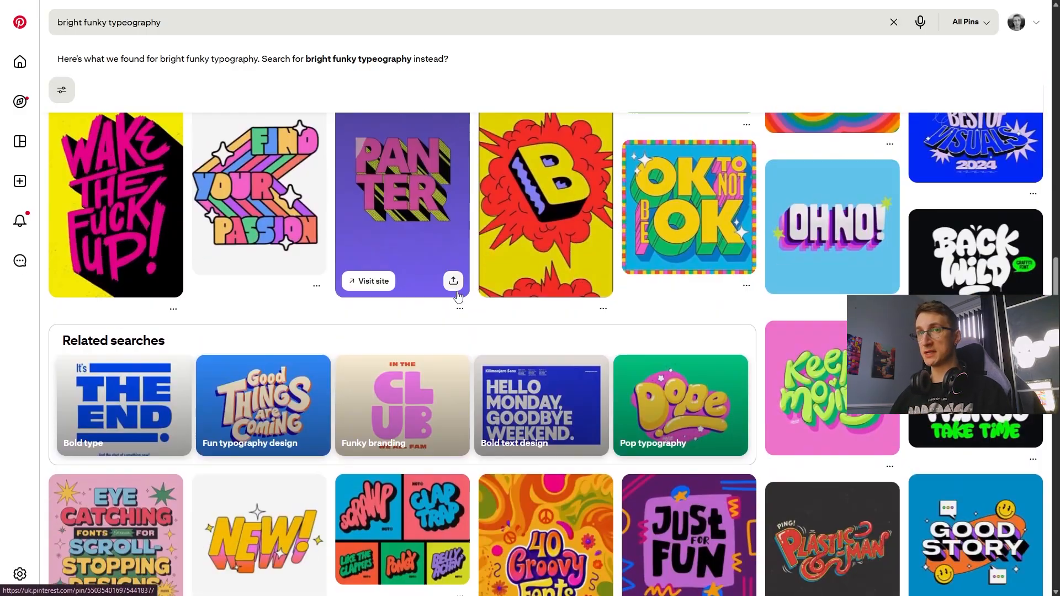
scroll(668, 291, "down", 12)
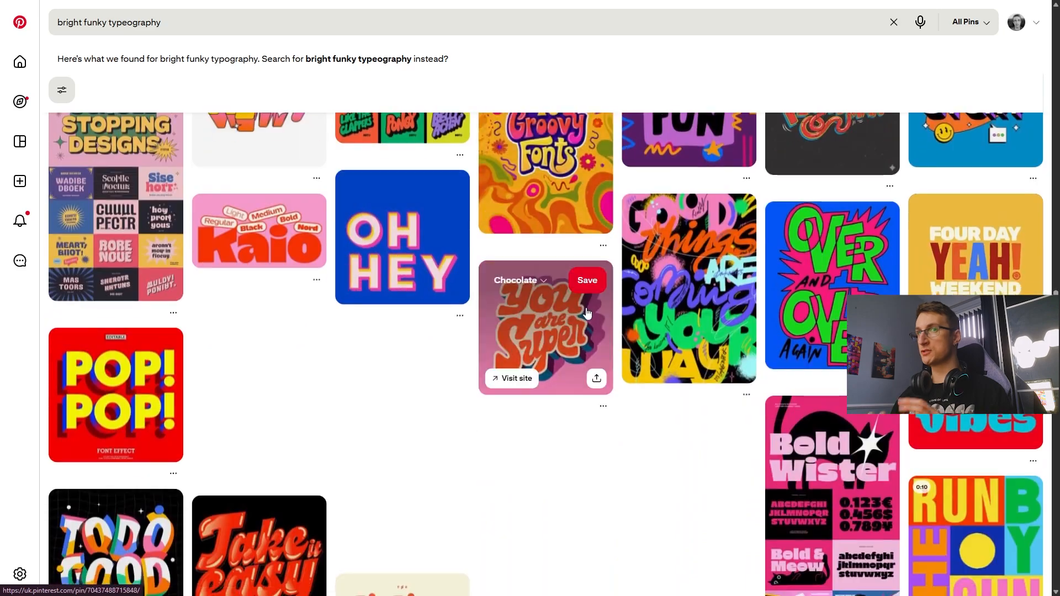
scroll(591, 313, "down", 8)
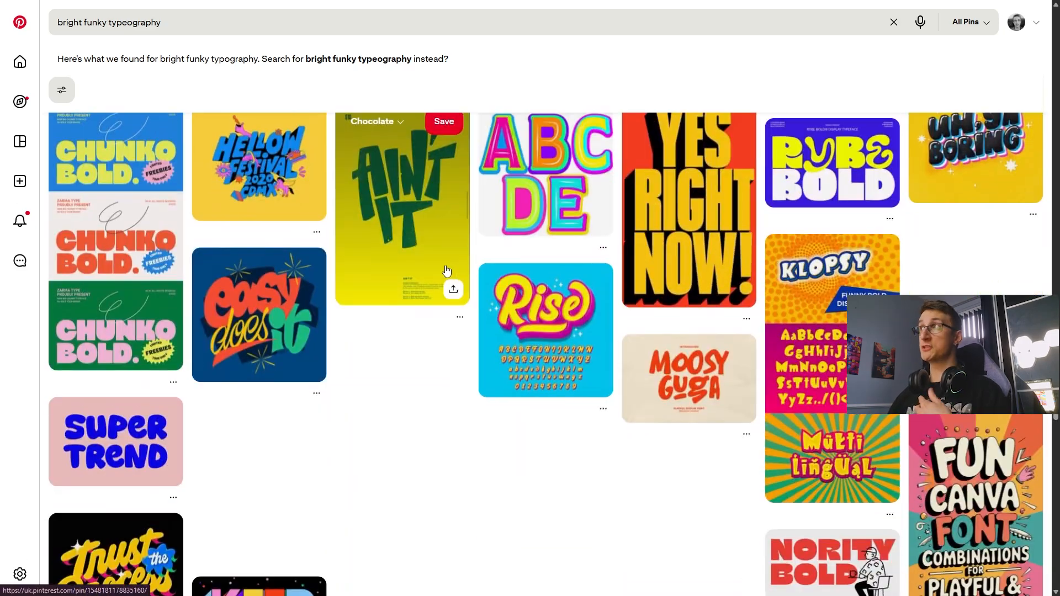
scroll(439, 271, "down", 14)
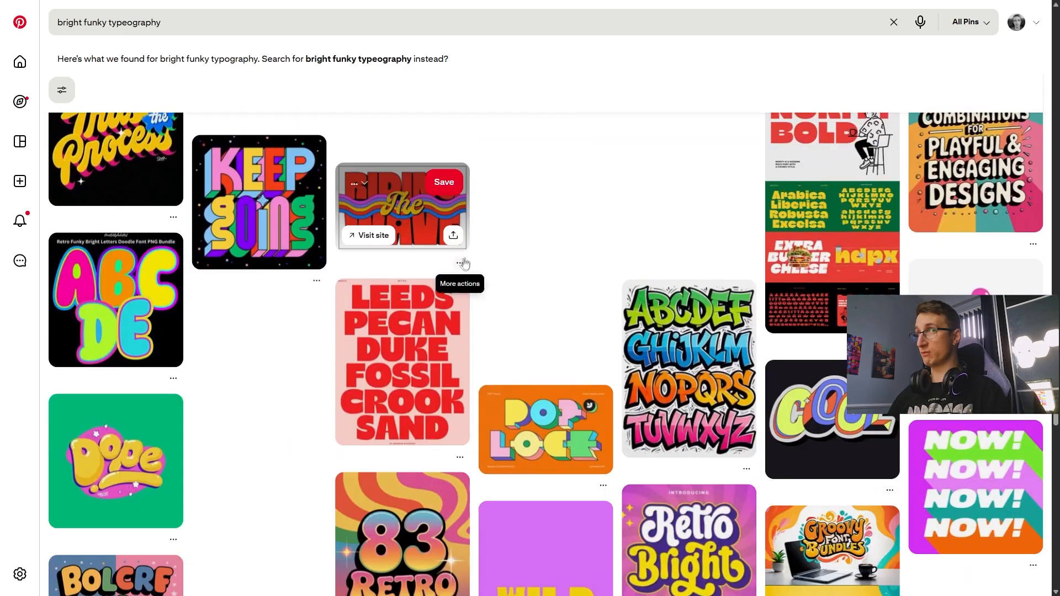
scroll(169, 200, "up", 3)
scroll(296, 244, "down", 6)
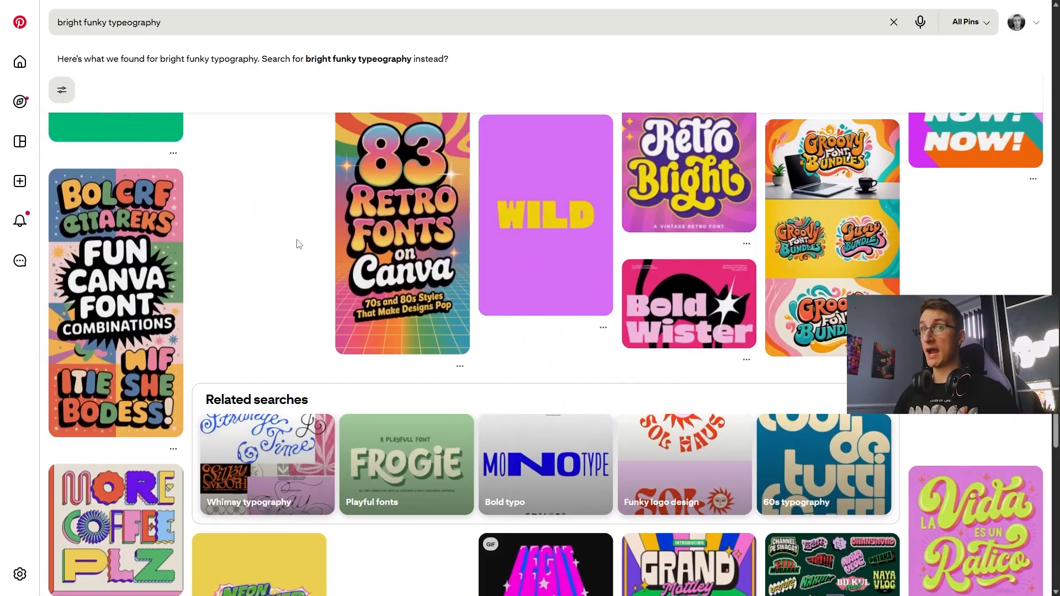
scroll(552, 248, "up", 2)
scroll(652, 275, "down", 6)
scroll(652, 275, "down", 1)
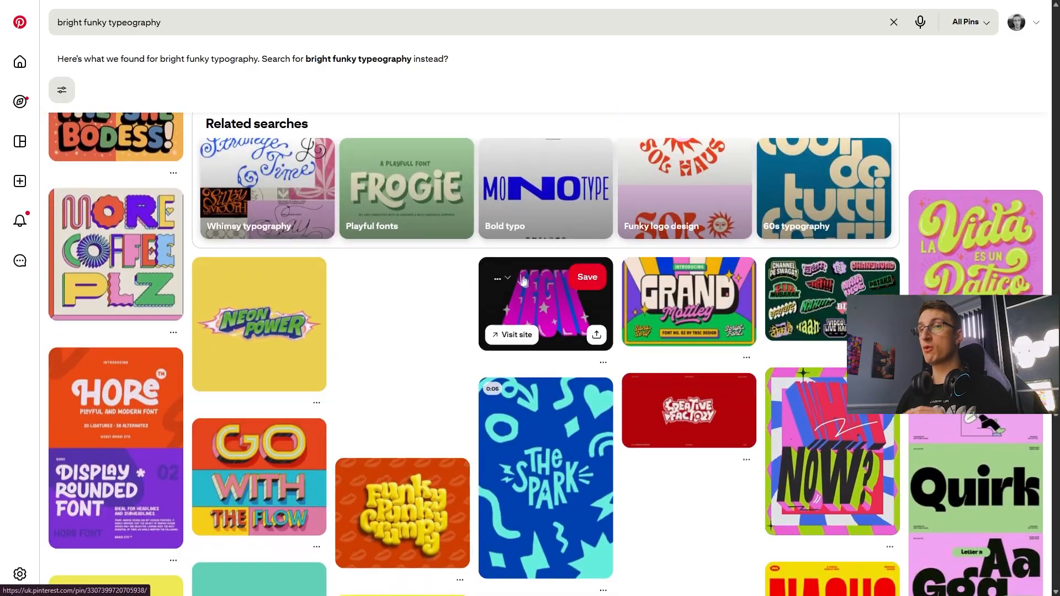
scroll(562, 282, "down", 5)
scroll(562, 282, "down", 6)
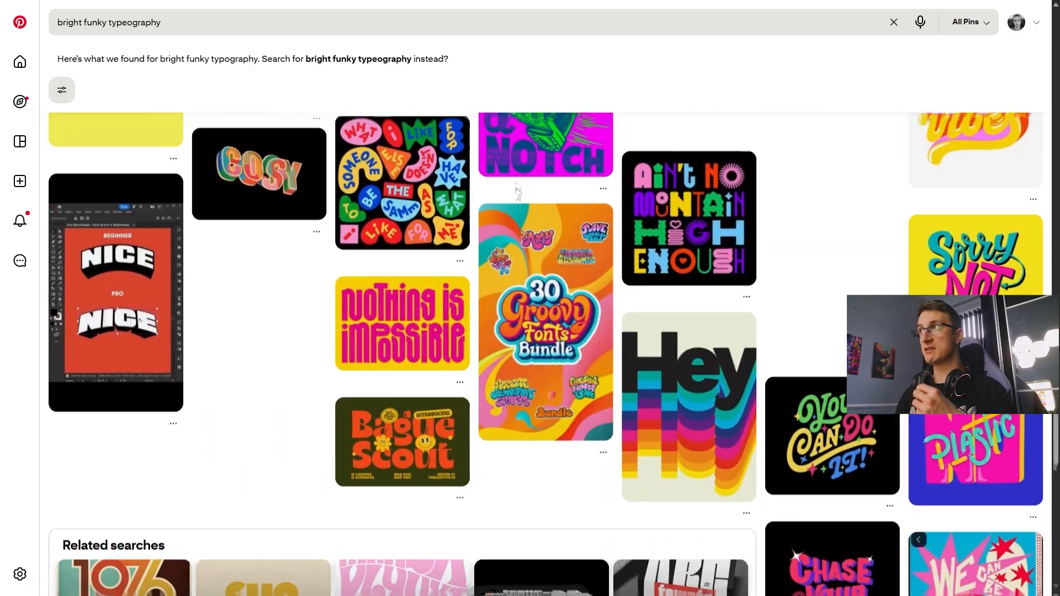
Step: Save the pins of the colourful sticker-shaped lettering and the "Ain't no mountain high enough" lettering to the Chocolate board
scroll(518, 190, "up", 2)
left_click(437, 230)
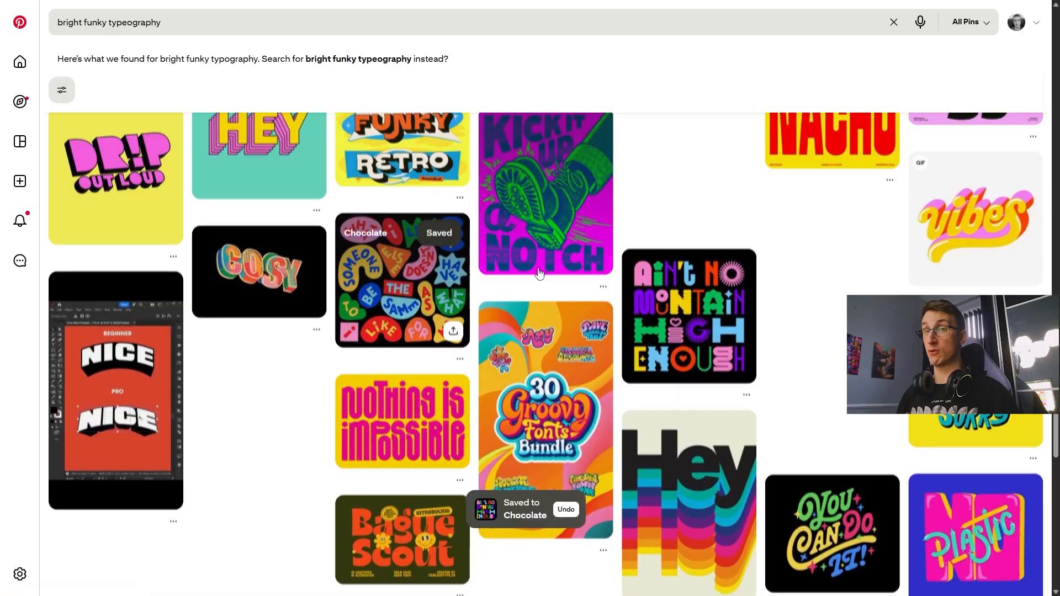
scroll(535, 267, "down", 8)
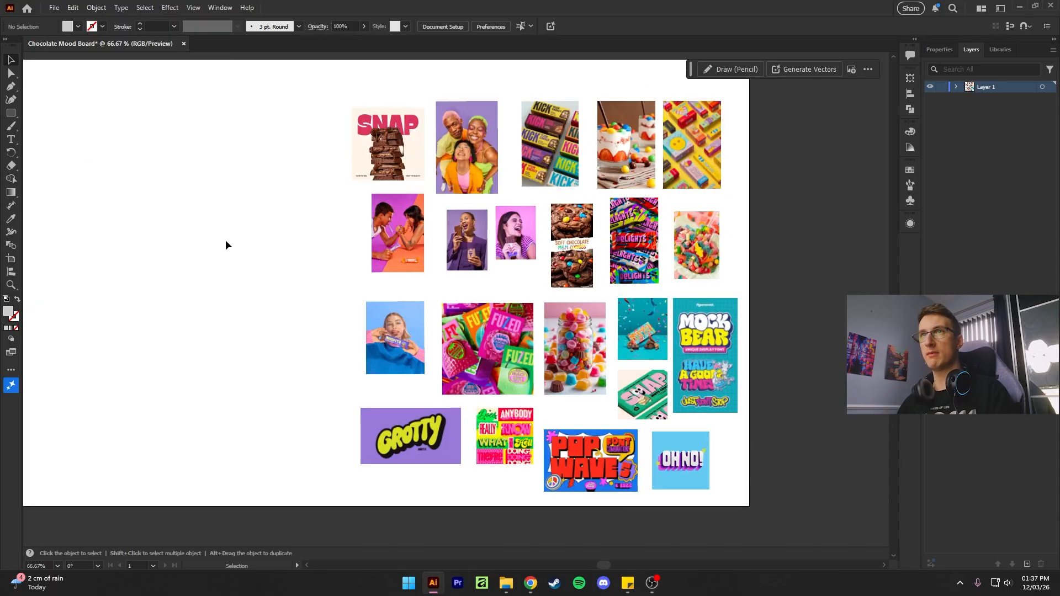
Step: Draw a grey square about 195 px wide in the empty area beside the collected images, near the artboard's upper edge
left_click_drag(226, 240, 441, 265)
left_click(12, 113)
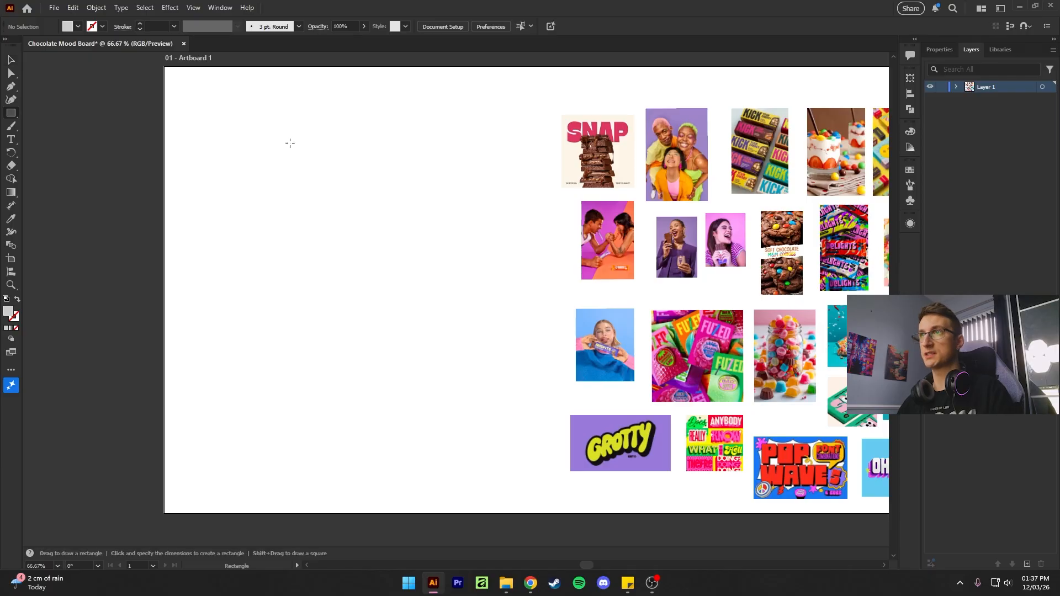
left_click_drag(225, 131, 306, 211)
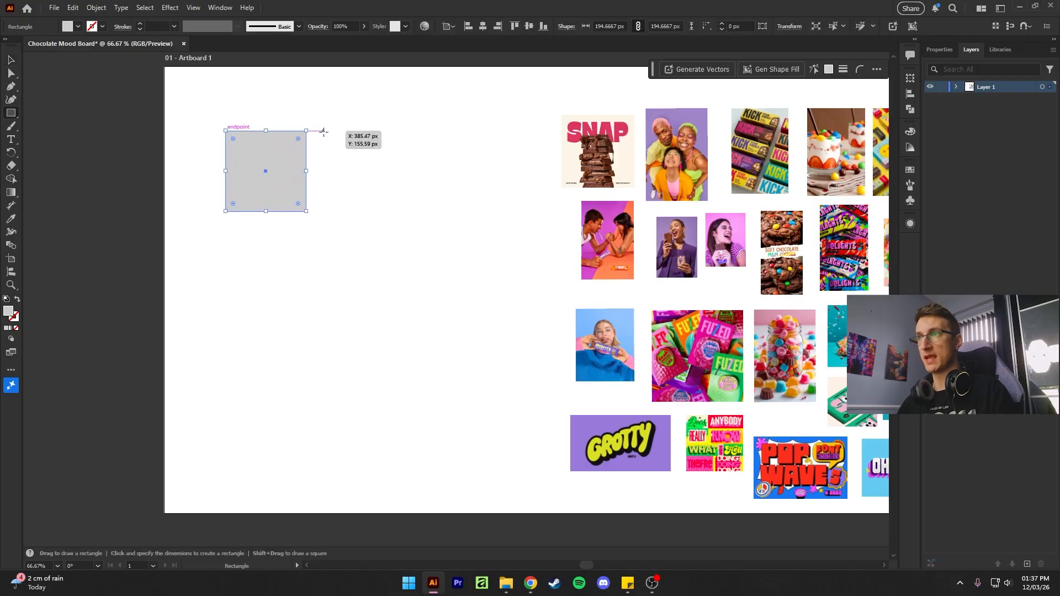
left_click_drag(324, 131, 403, 188)
key("ctrl+z")
Step: Duplicate the square into a three-by-three grid with narrow, even gaps between the squares
left_click(11, 61)
left_click(282, 204)
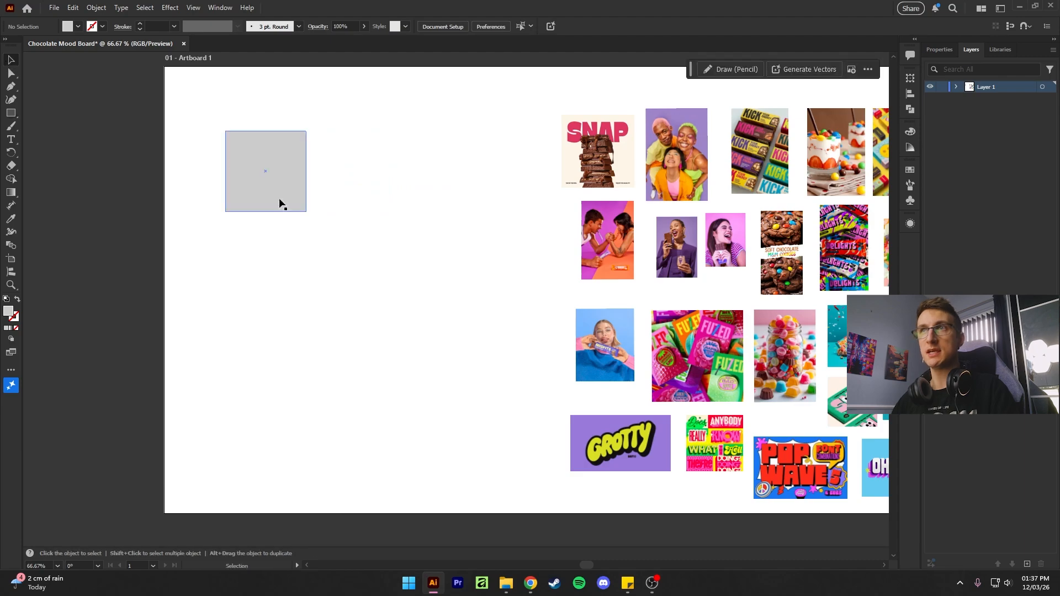
left_click_drag(252, 193, 431, 223)
left_click_drag(359, 160, 355, 329)
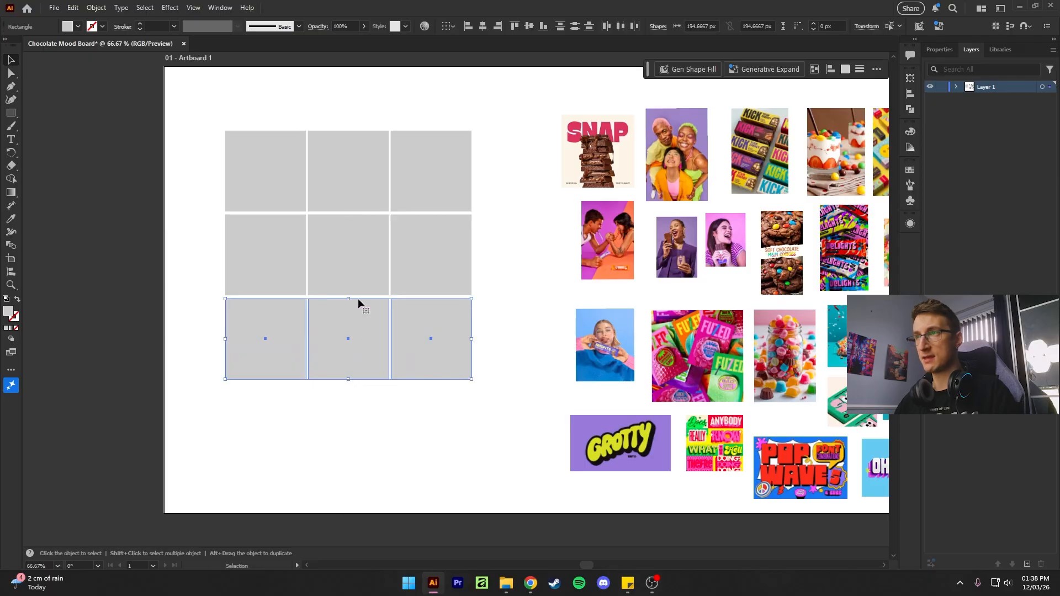
left_click(363, 250)
left_click(134, 214)
left_click(364, 247)
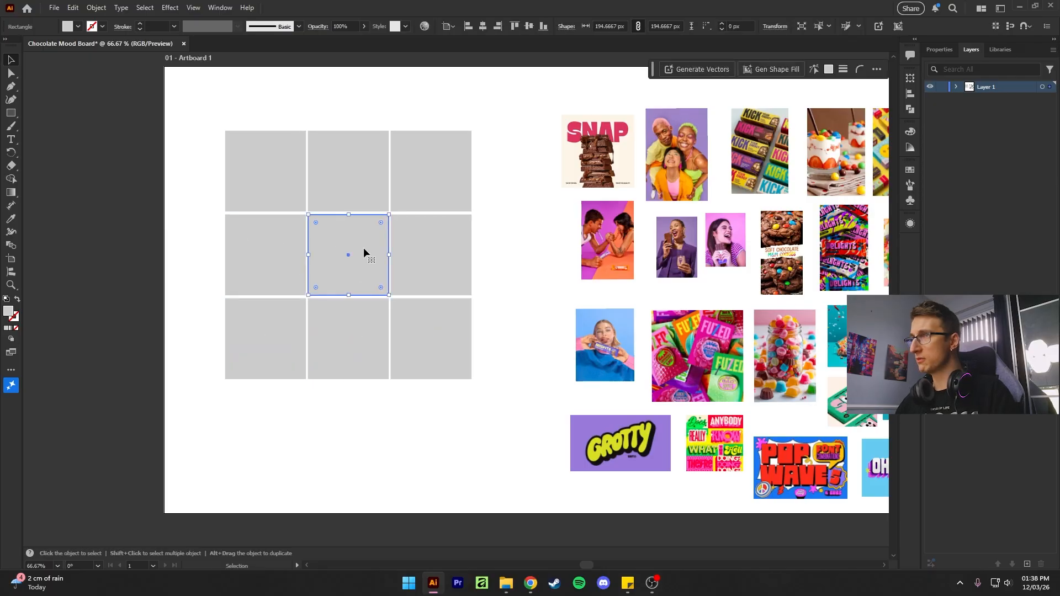
left_click(184, 173)
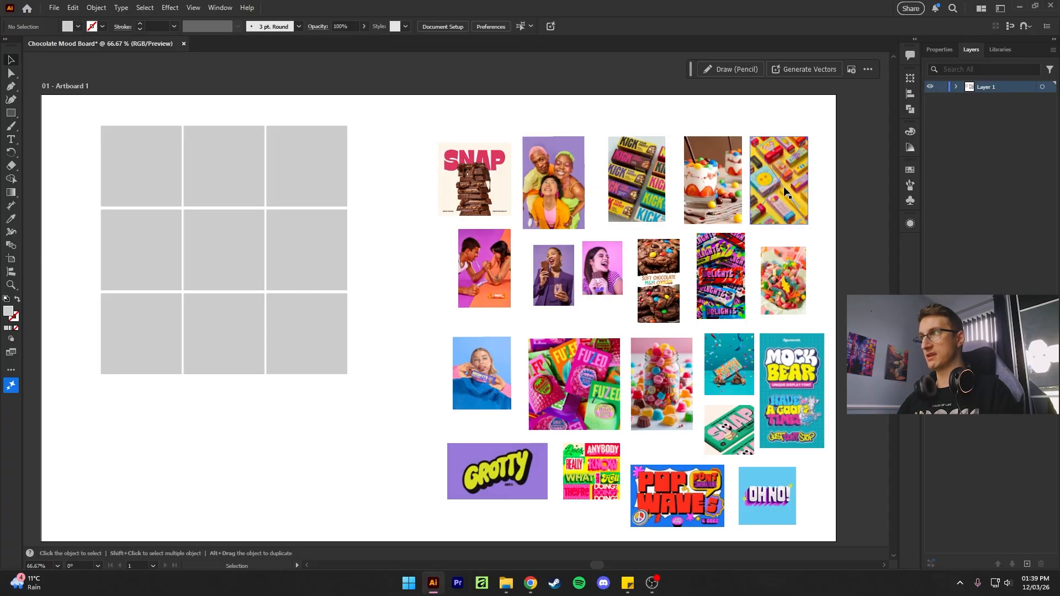
Step: Move the yellow sweet-packaging image onto the grid's upper-left square and try to make a clipping mask from both
left_click_drag(787, 192, 147, 178)
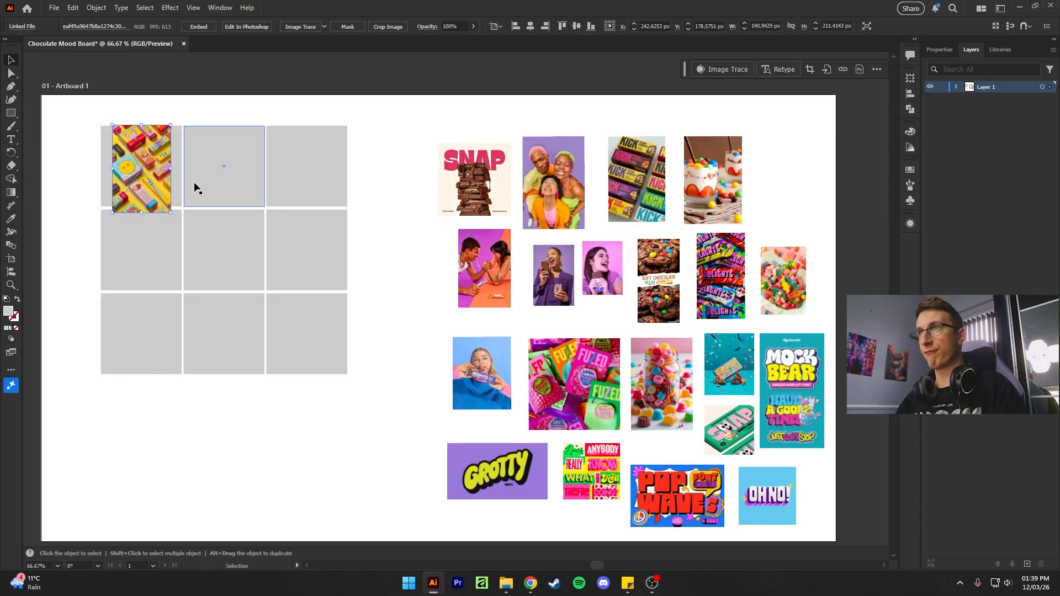
left_click(178, 194, "shift")
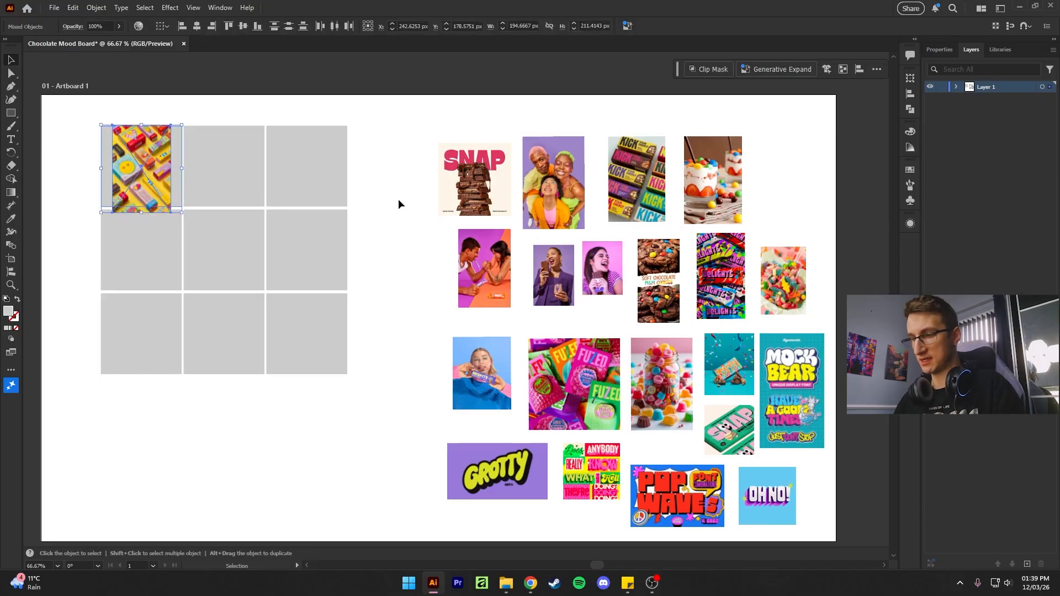
key("ctrl+7")
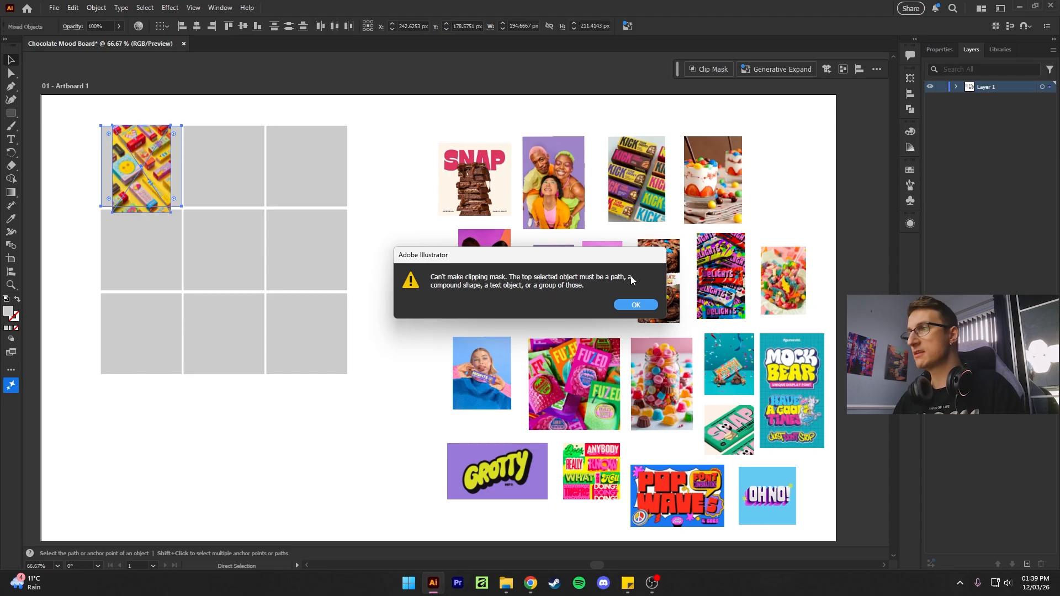
left_click(631, 305)
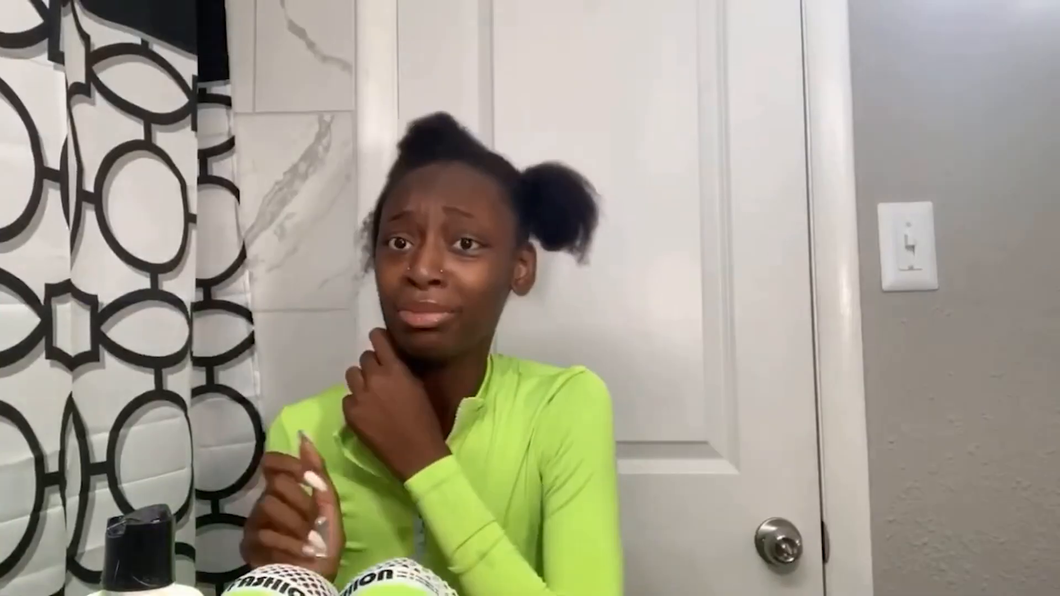
Step: Send the yellow packaging image behind the upper-left square and make a clipping mask with the square
left_click(142, 168)
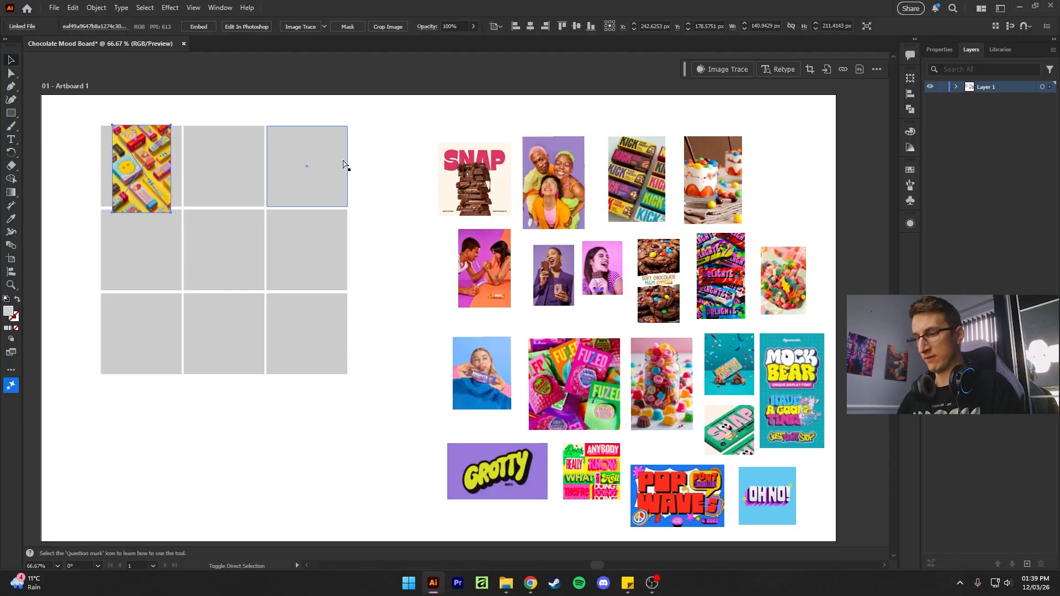
key("ctrl+bracketleft")
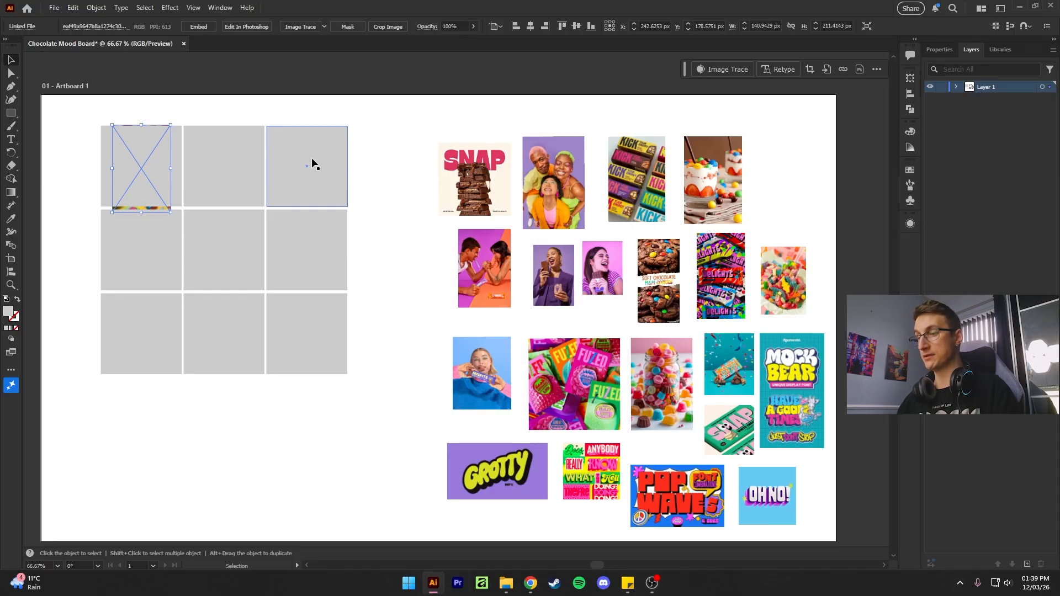
left_click(75, 115)
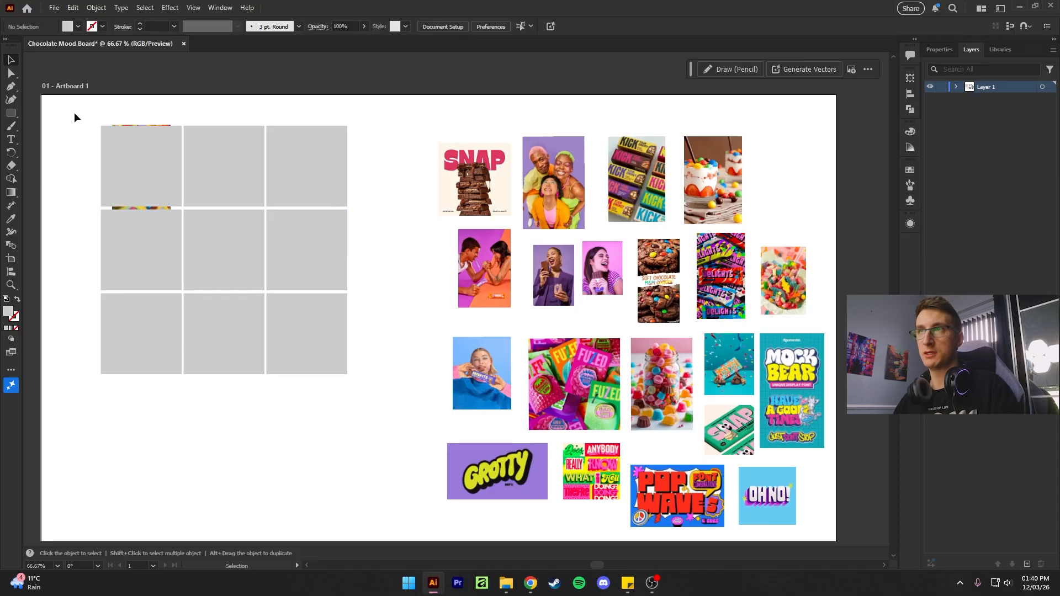
left_click_drag(179, 179, 183, 179)
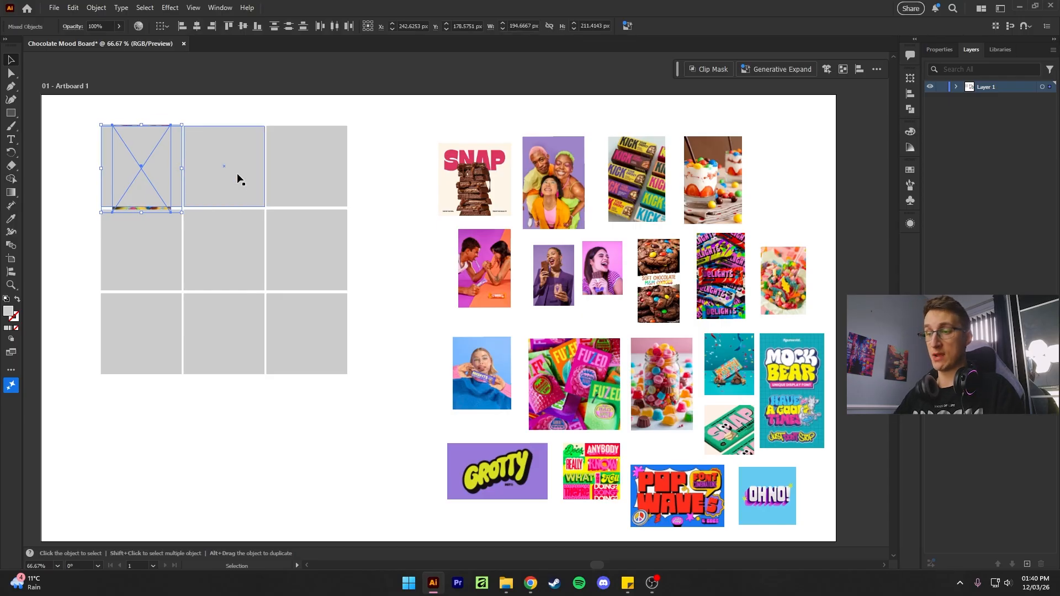
key("ctrl+7")
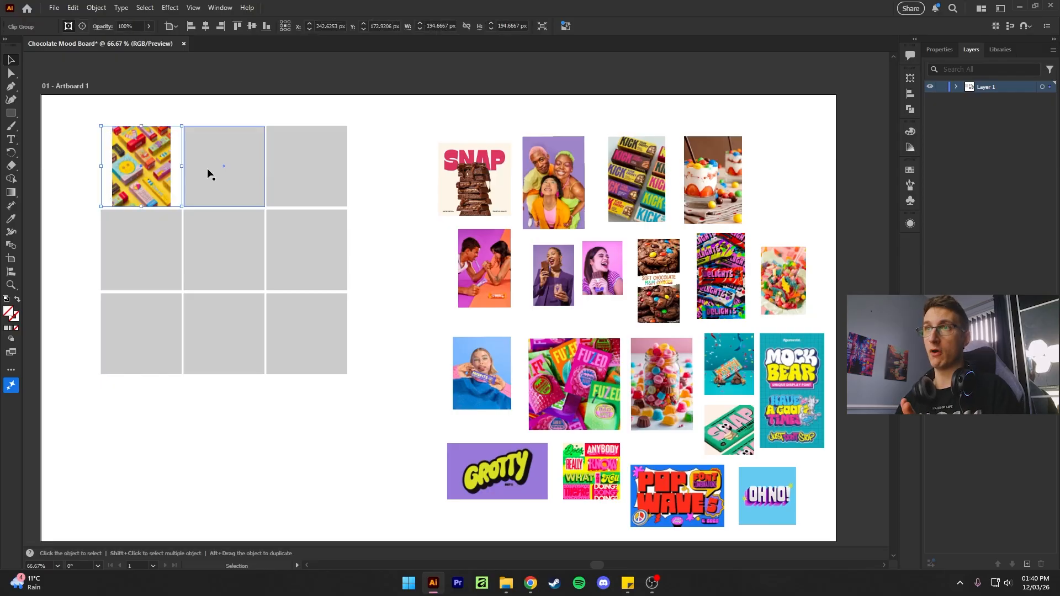
Step: Enlarge and reposition the yellow packaging image inside its clip group so it fills the whole square
double_click(132, 172)
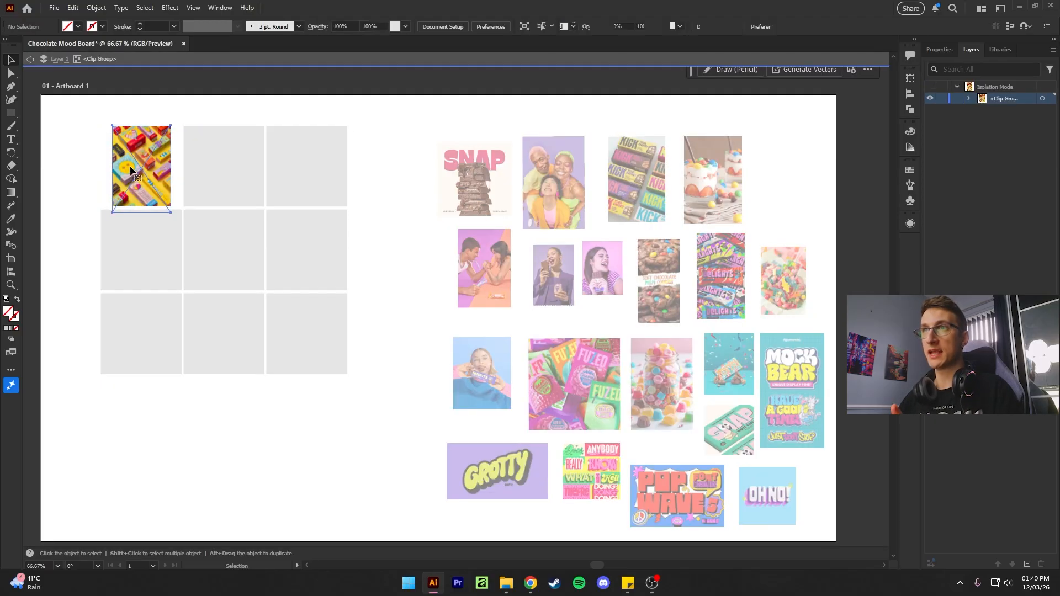
left_click_drag(157, 158, 137, 157)
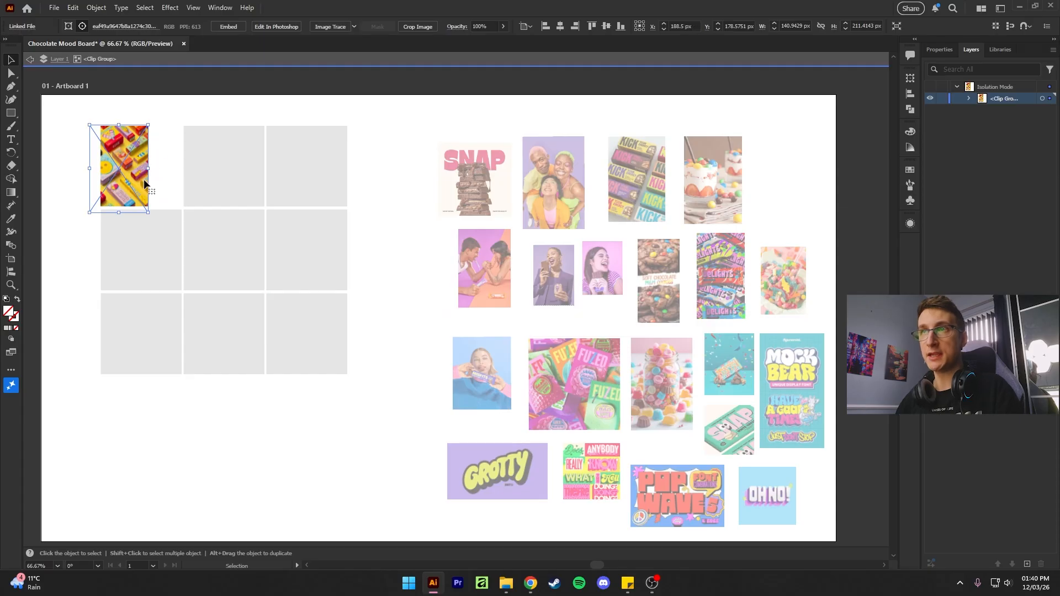
left_click_drag(148, 212, 221, 296)
left_click_drag(150, 184, 164, 189)
double_click(78, 193)
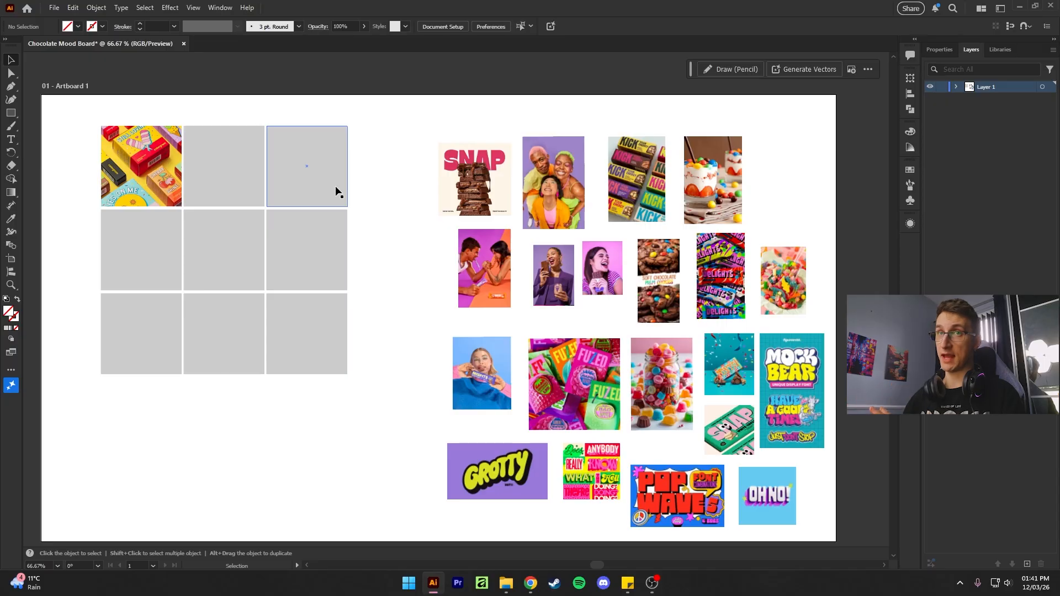
Step: Move the SNAP chocolate-stack image to the grid's upper-right square and clip it to that square
key("backslash")
key("v")
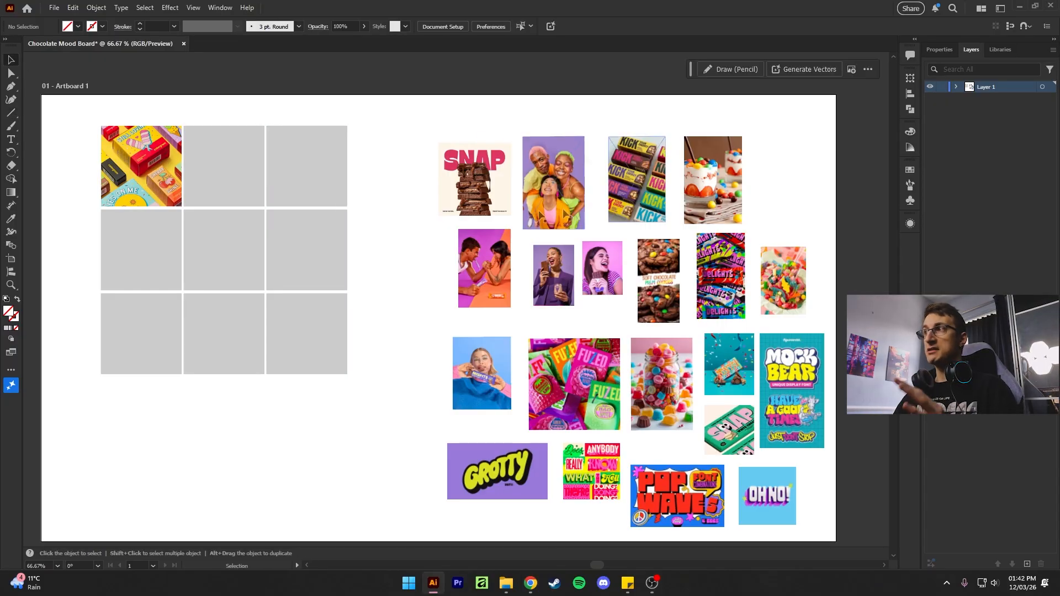
left_click_drag(493, 191, 311, 178)
Step: Enlarge and shift the SNAP image inside its clip group so the chocolate stack and cropped lettering fill the square
double_click(326, 184)
left_click_drag(327, 194, 368, 235)
mouse_move(311, 168)
left_mouse_down()
mouse_move(336, 168)
mouse_move(321, 162)
left_mouse_up()
left_click(308, 165)
left_click(379, 166)
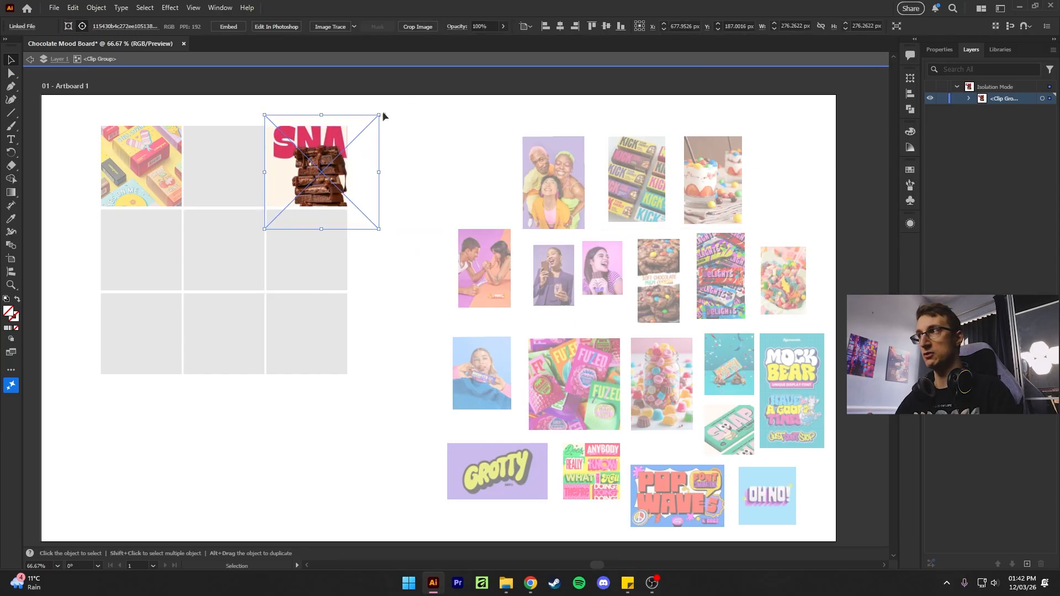
left_click_drag(383, 114, 369, 102)
mouse_move(278, 240)
left_mouse_down()
mouse_move(263, 246)
mouse_move(274, 247)
left_mouse_up()
double_click(474, 157)
Step: Clip the photo of the laughing woman holding a chocolate bar to the grid's lower-left square
left_click_drag(399, 178, 475, 154)
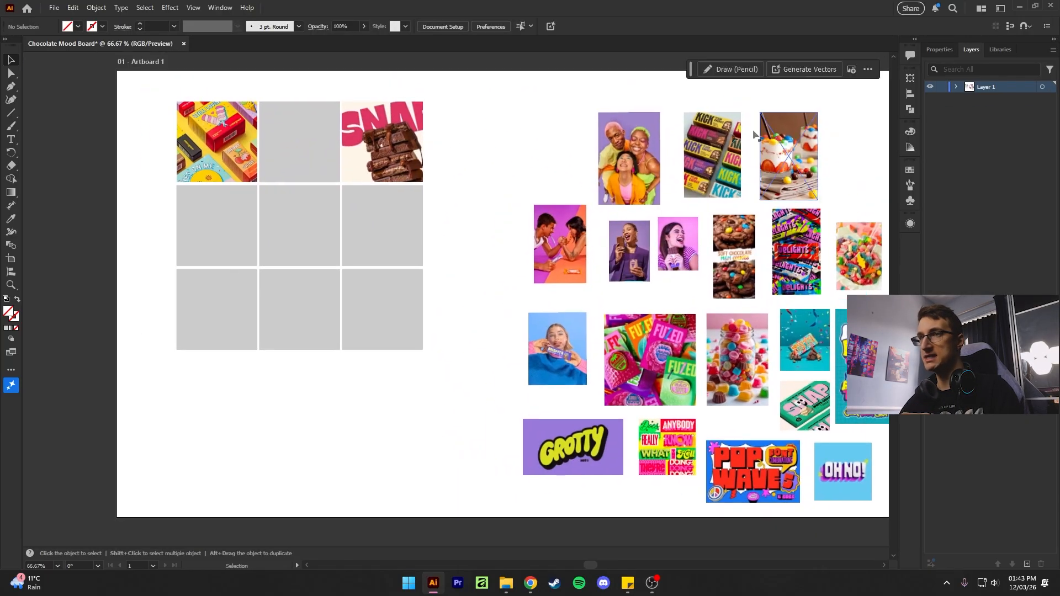
left_click(220, 324)
key("ctrl+7")
Step: Enlarge and reposition the laughing woman's photo inside its clip group so her face and the chocolate bar fill the square
double_click(216, 320)
left_click_drag(217, 320, 242, 318)
left_click_drag(181, 269, 170, 251)
left_click_drag(226, 307, 230, 320)
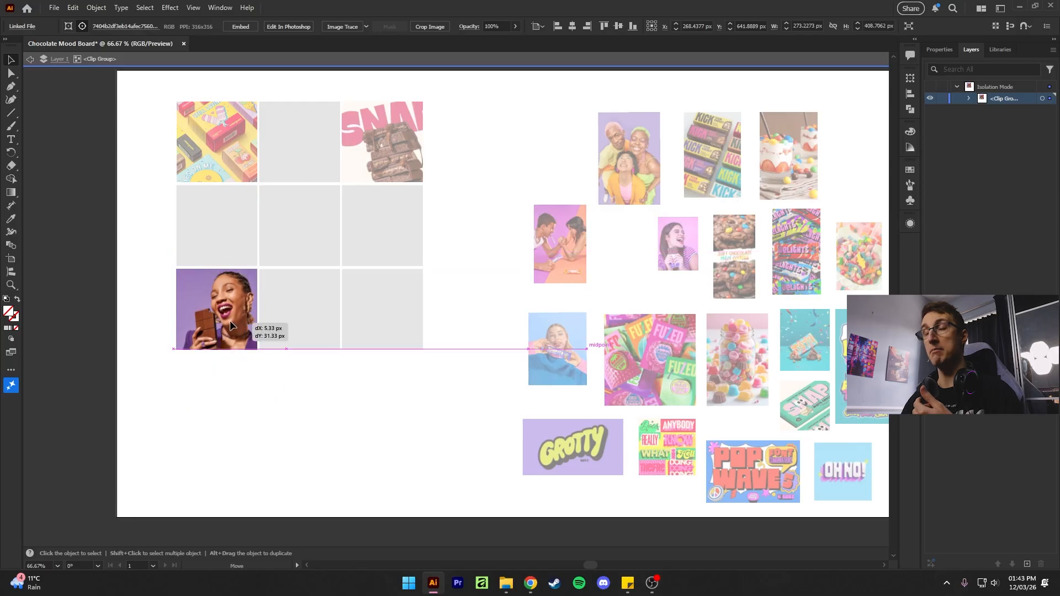
left_click(134, 369)
double_click(134, 370)
scroll(191, 310, "down", 2)
scroll(223, 316, "up", 1)
left_click_drag(320, 365, 381, 390)
left_click_drag(299, 350, 350, 355)
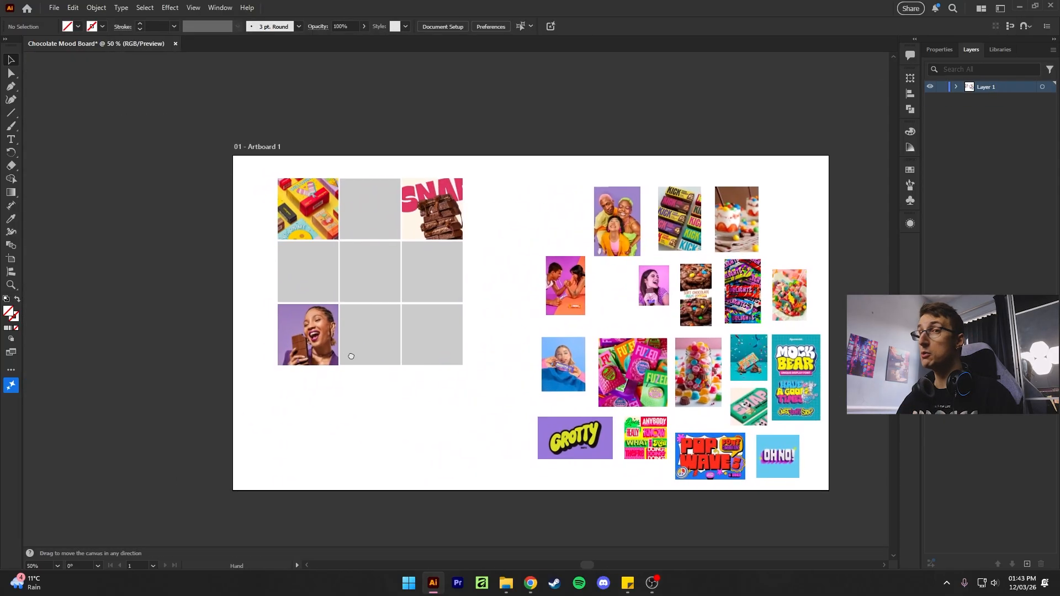
Step: Move the gummy candy photo to the grid's lower-right square and clip it to that square
scroll(411, 362, "up", 1)
left_click_drag(494, 344, 433, 382)
left_click(369, 308)
left_click(386, 330, "shift")
key("ctrl+7")
Step: Enlarge and reposition the gummy candy photo inside its clip group so the sweets fill the lower-right square
double_click(390, 328)
left_click_drag(393, 328, 361, 310)
left_click_drag(379, 366, 420, 388)
left_click_drag(378, 345, 423, 320)
double_click(441, 351)
Step: Move the Mock Bear typography image to the grid's middle-left square and clip it to that square
left_click_drag(846, 348, 190, 221)
left_click_drag(106, 219, 196, 201)
key("ctrl+7")
Step: Enlarge, tilt and shift the Mock Bear image inside its clip group so the lettering fills the square
double_click(194, 248)
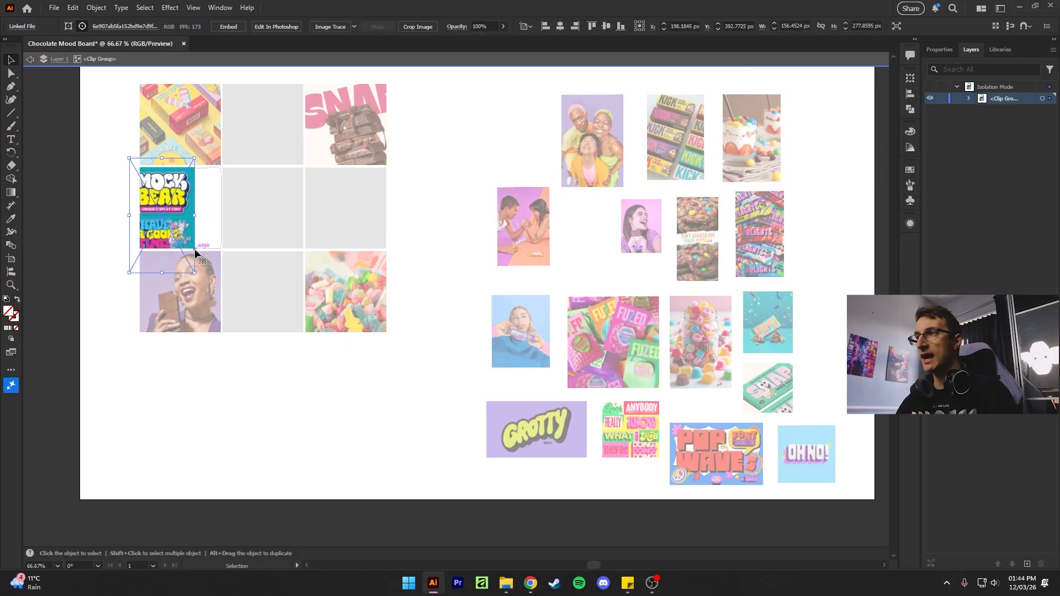
left_click_drag(194, 273, 183, 363)
left_click_drag(188, 216, 183, 214)
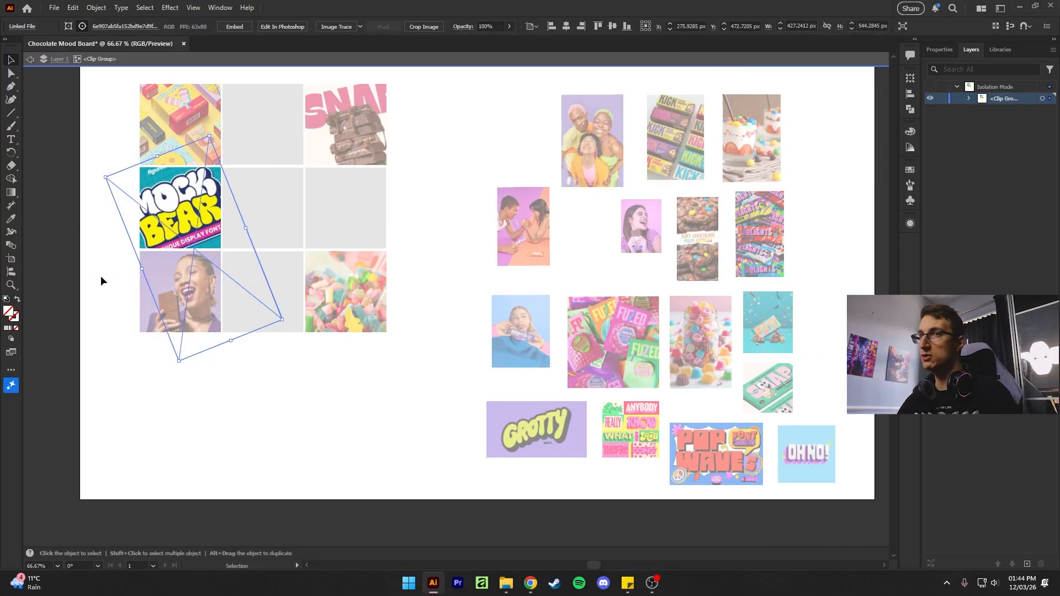
double_click(101, 275)
Step: Move the Pop Wave typography image to the grid's lower-middle square and clip it to that square
key("space")
left_click_drag(271, 354, 290, 379)
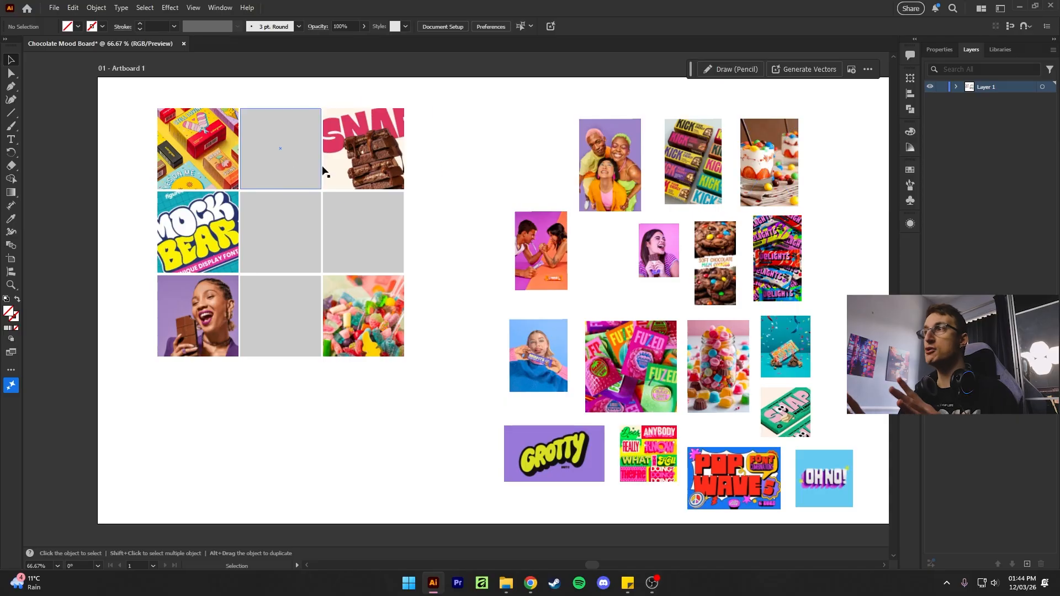
left_click(316, 27)
left_click(544, 187)
key("space")
left_click_drag(501, 171, 348, 160)
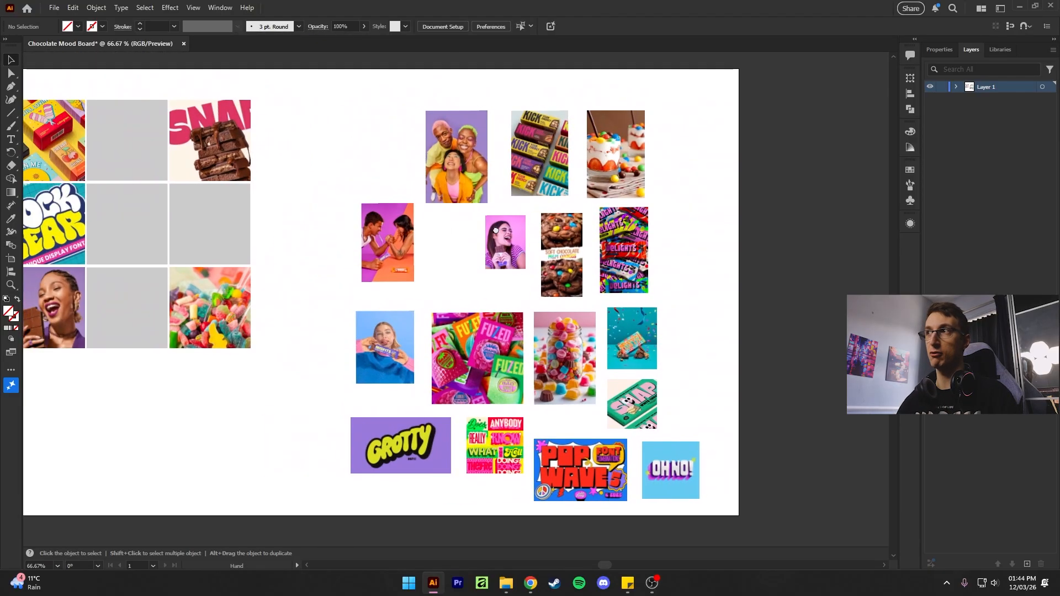
left_click_drag(495, 229, 553, 238)
left_click_drag(637, 488, 173, 293)
left_click(216, 278, "shift")
key("ctrl+7")
Step: Enlarge, tilt and reposition the Pop Wave image inside its clip group so its cropped lettering fills the square
double_click(194, 316)
left_click_drag(217, 331, 183, 335)
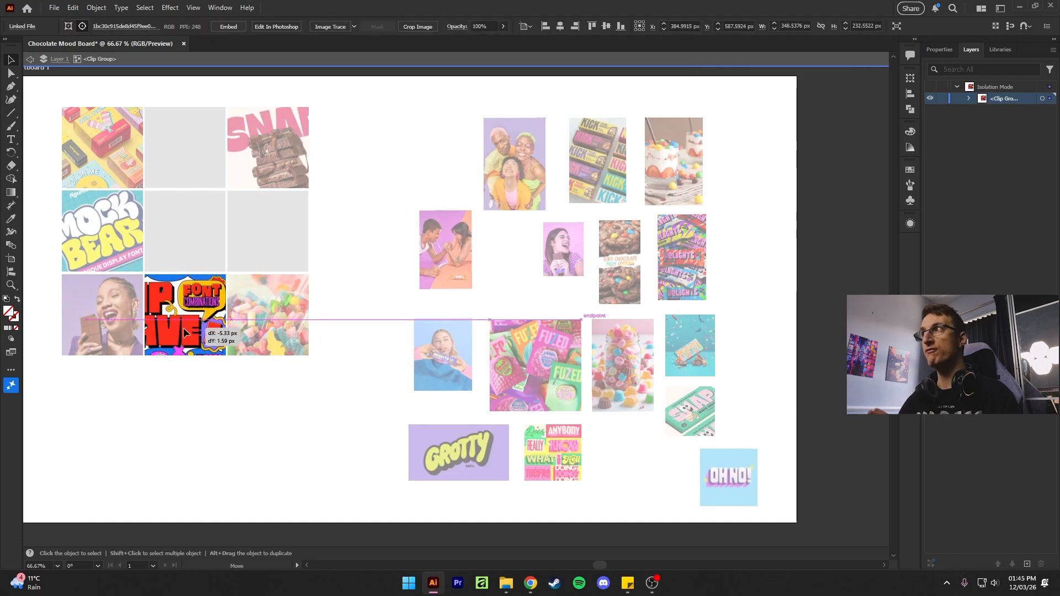
left_click_drag(242, 266, 256, 289)
left_click_drag(243, 293, 278, 278)
left_click_drag(197, 325, 165, 323)
left_click_drag(214, 392, 237, 417)
mouse_move(185, 319)
left_mouse_down()
mouse_move(154, 314)
mouse_move(193, 314)
left_mouse_up()
left_click_drag(282, 280, 314, 265)
key("super")
key("super")
left_click_drag(205, 315, 194, 336)
left_click_drag(302, 286, 297, 288)
left_click_drag(193, 308, 152, 288)
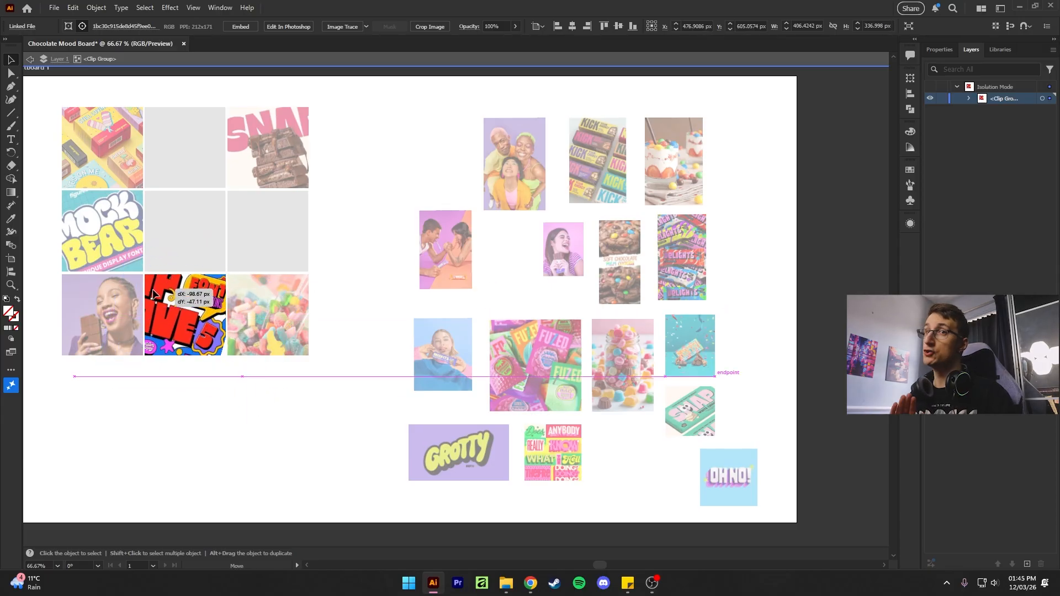
left_click_drag(217, 379, 231, 390)
double_click(318, 396)
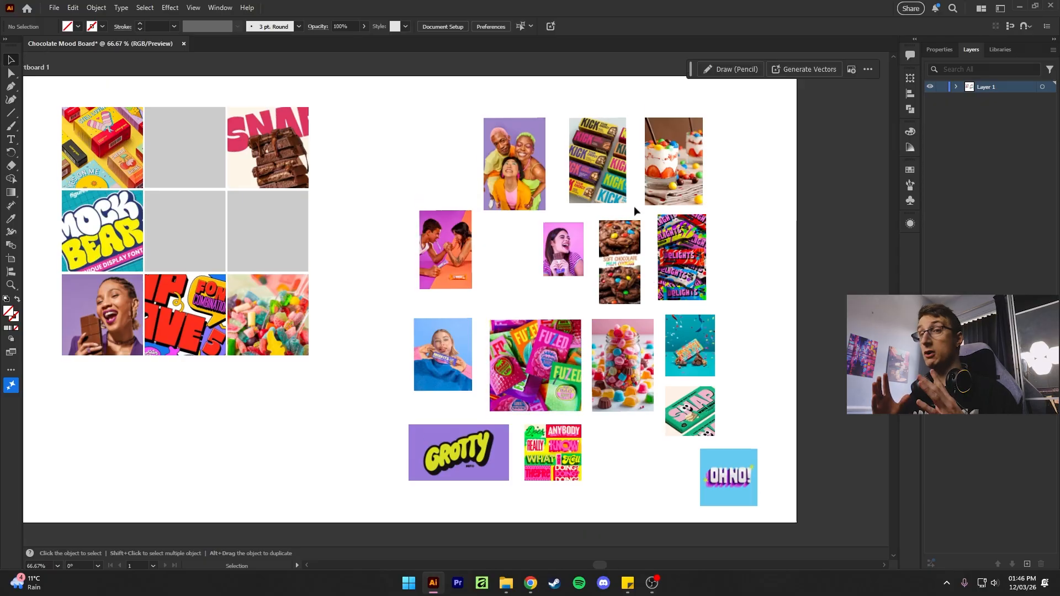
Step: Clip the candy-topped dessert photo to the grid's upper-middle square and enlarge it inside its clip group
left_click_drag(674, 162, 185, 147)
double_click(188, 128)
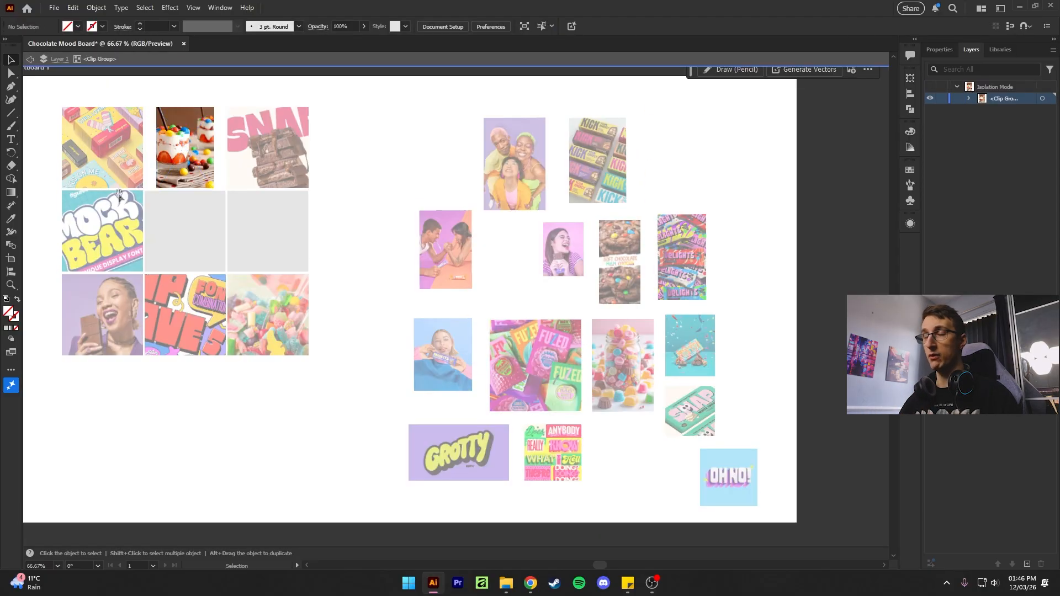
left_click_drag(119, 194, 405, 260)
double_click(486, 219)
left_click_drag(529, 288, 531, 290)
double_click(705, 237)
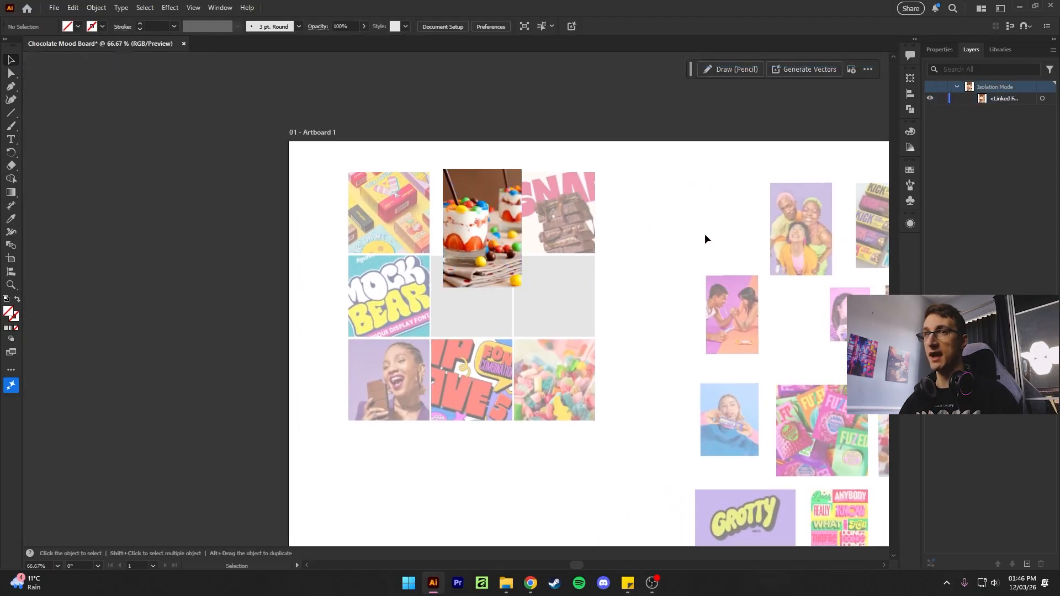
Step: Enlarge the dessert photo further, tilt it and reposition it so the candy-topped glass fills the upper-middle square
double_click(482, 221)
left_click_drag(482, 221, 471, 221)
left_click_drag(513, 289, 532, 313)
left_click_drag(491, 240, 475, 212)
left_click_drag(514, 136, 498, 129)
double_click(544, 147)
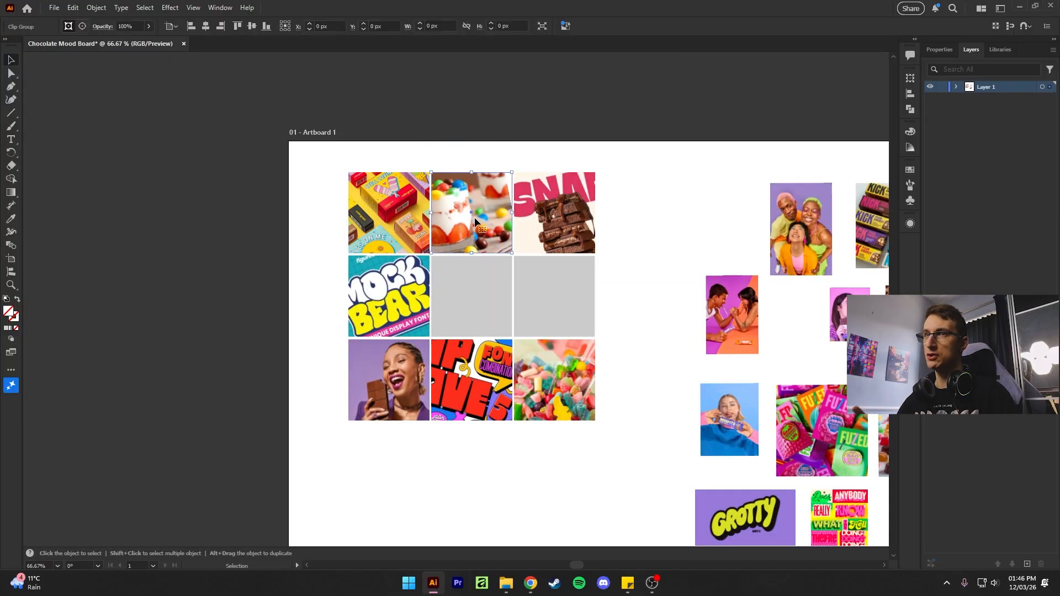
double_click(474, 217)
mouse_move(474, 217)
left_mouse_down()
mouse_move(529, 196)
mouse_move(472, 223)
left_mouse_up()
double_click(686, 241)
Step: Move the Delights packaging image aside and clip the KICK bars image to the grid's middle-right square
left_click_drag(683, 240, 474, 192)
left_click_drag(771, 269, 788, 225)
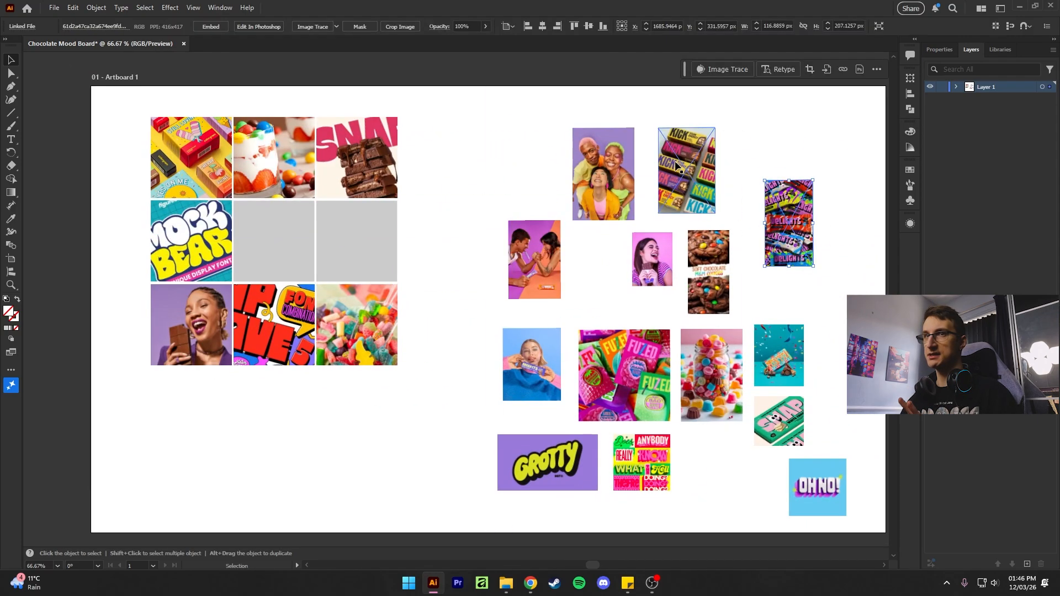
left_click_drag(691, 177, 375, 249)
left_click(333, 234, "shift")
key("ctrl+7")
key("v")
Step: Enlarge, tilt and reposition the KICK bars image inside its clip group so the packaging fills the square
double_click(356, 243)
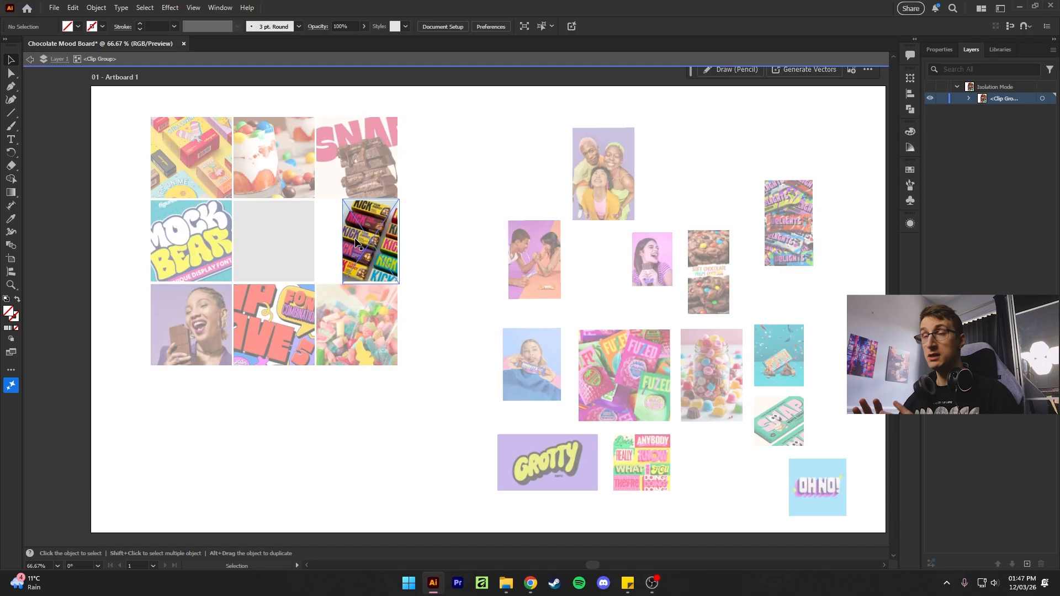
left_click(356, 243)
left_click_drag(343, 284, 279, 381)
left_click_drag(356, 253, 393, 204)
left_click_drag(318, 334, 349, 288)
left_click_drag(375, 218, 348, 241)
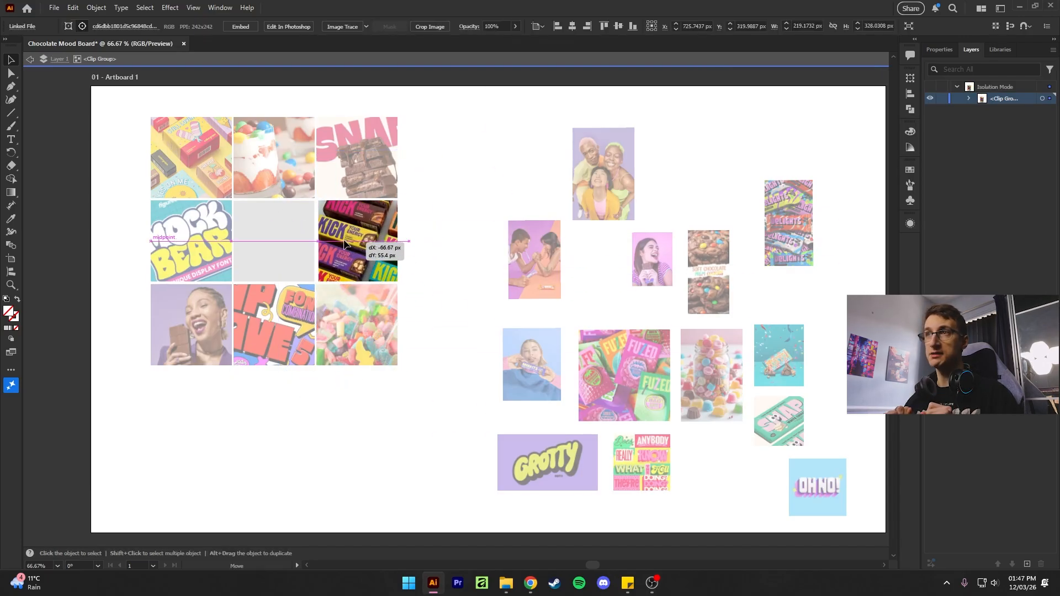
left_click_drag(413, 168, 435, 185)
mouse_move(322, 229)
left_mouse_down()
mouse_move(300, 227)
mouse_move(309, 225)
left_mouse_up()
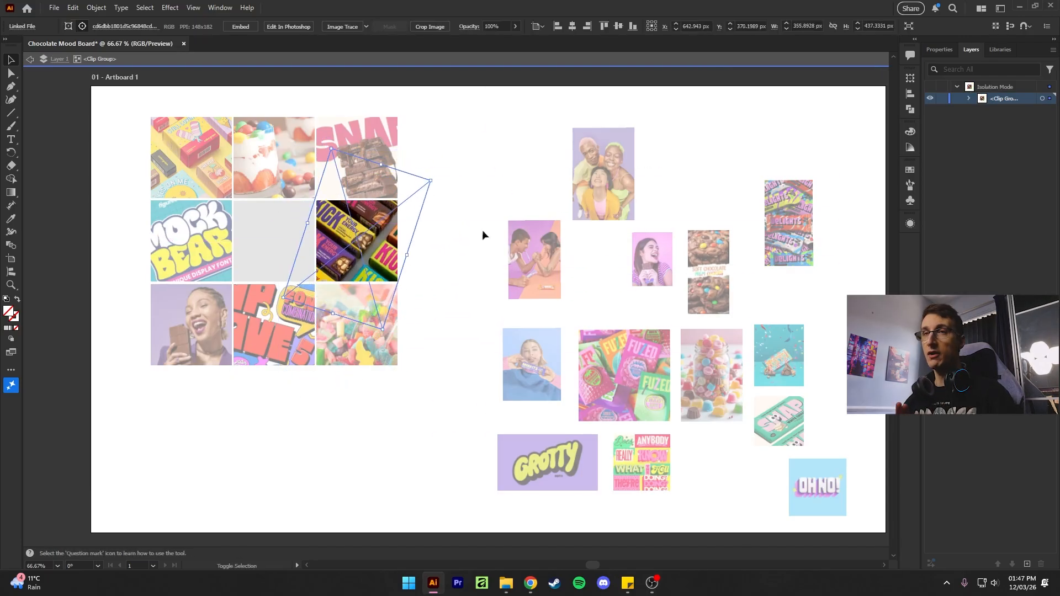
double_click(448, 296)
Step: Move the arm-wrestling couple's photo to the grid's centre square and clip it to that square
left_click_drag(447, 298, 411, 280)
left_click_drag(502, 264, 253, 223)
left_click(256, 245, "shift")
key("ctrl+7")
left_click(522, 249)
Step: Resize, tilt and reposition the arm-wrestling photo inside its clip group so both people and their clasped hands fill the square
double_click(250, 226)
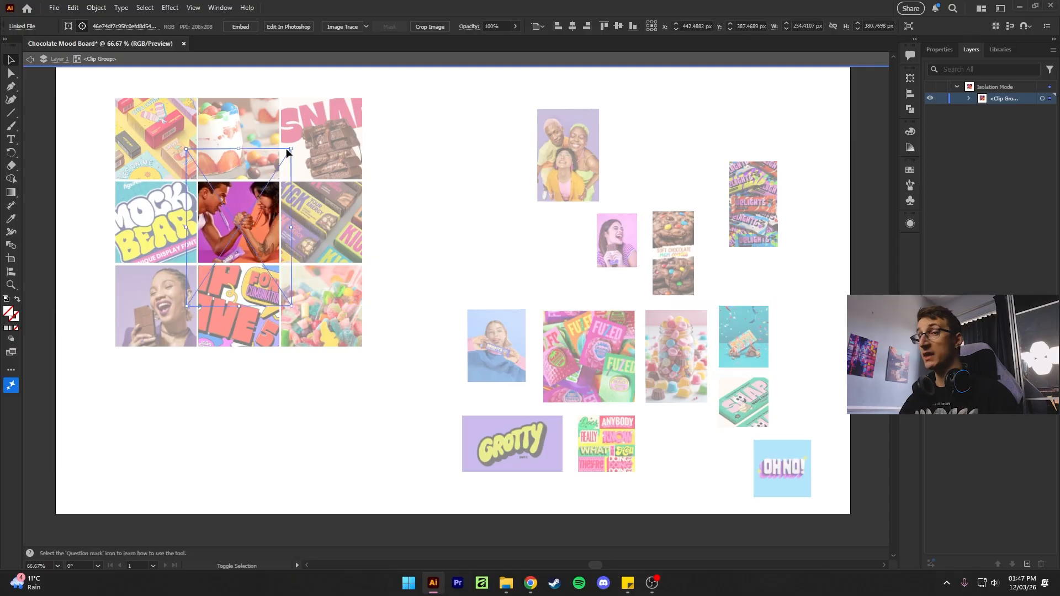
left_click_drag(293, 148, 279, 168)
left_click_drag(247, 243, 246, 239)
left_click_drag(282, 162, 300, 170)
left_click_drag(247, 241, 255, 222)
left_click_drag(271, 294, 276, 305)
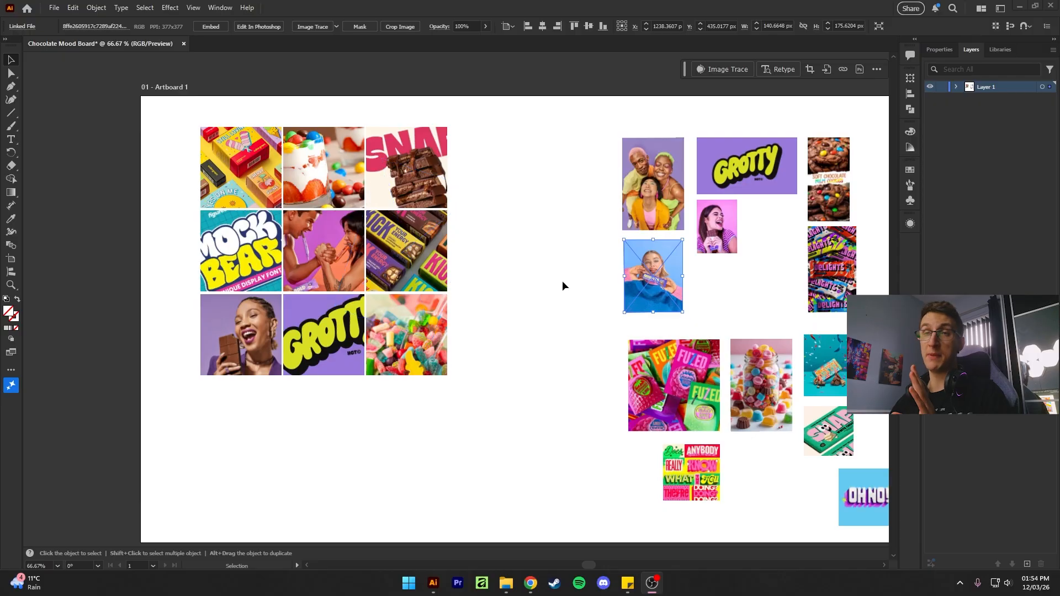
Step: Draw a square about 81 px wide beside the SNAP image and align it close to the grid's upper-right edge
right_click(11, 112)
left_click(50, 114)
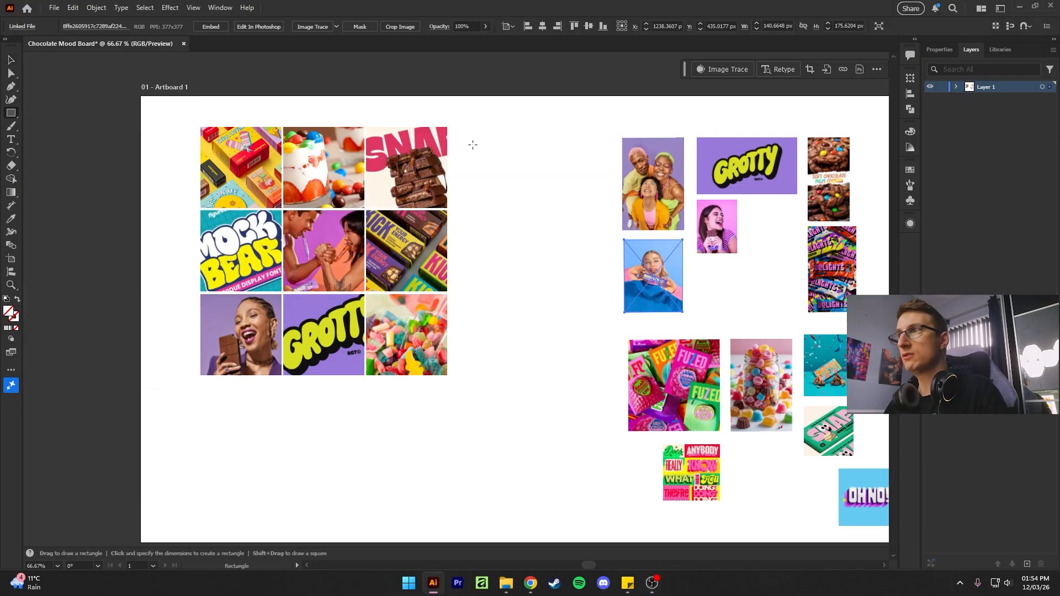
left_click_drag(459, 129, 493, 160)
left_click(11, 59)
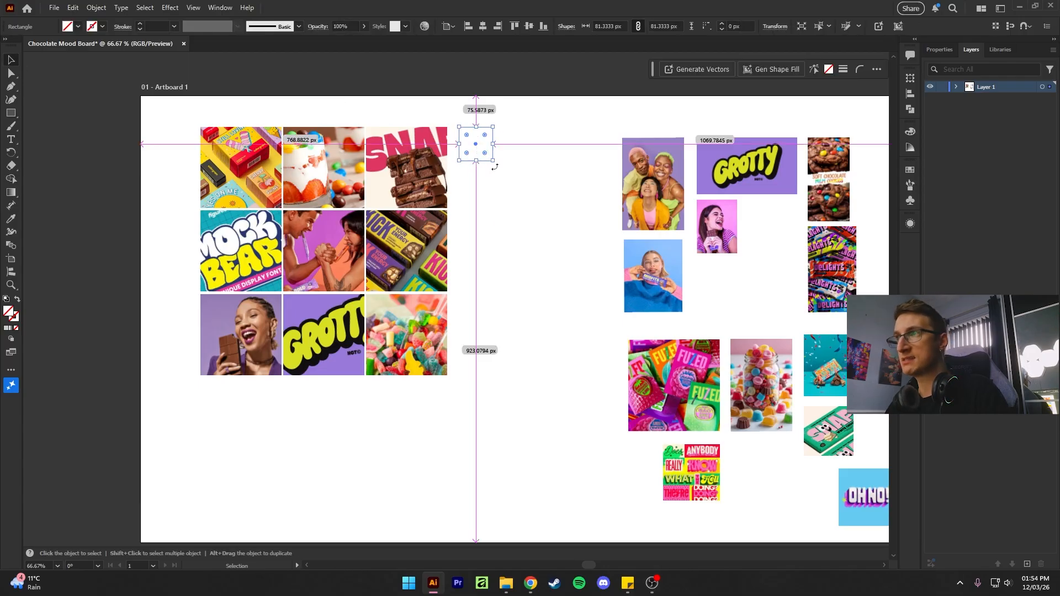
left_click_drag(521, 167, 451, 125)
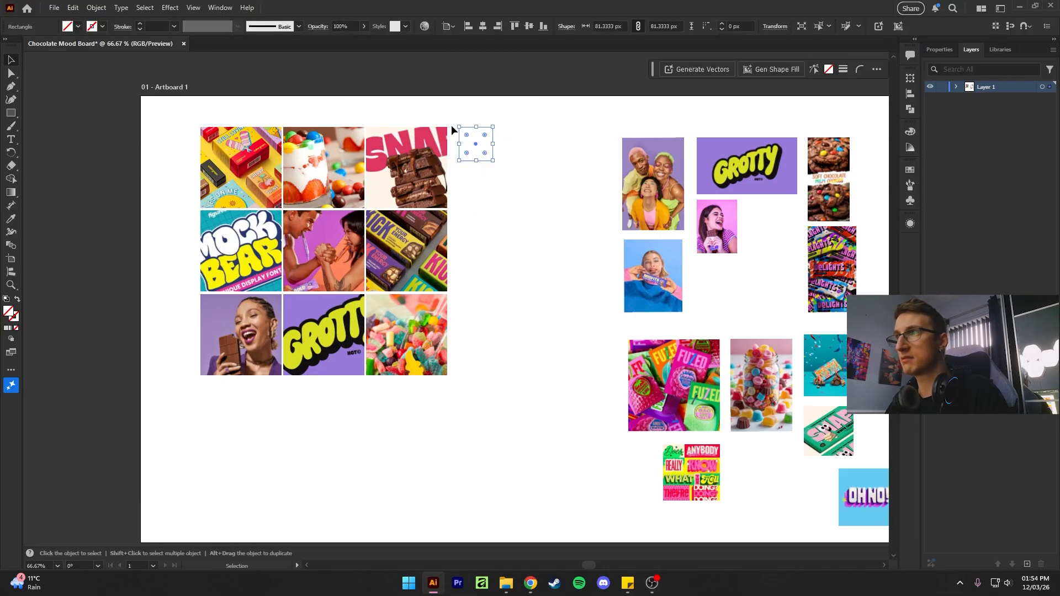
Step: Fill the small square with light grey and duplicate it into an evenly spaced column of six swatches beside the grid
left_click(66, 26)
left_click(13, 79)
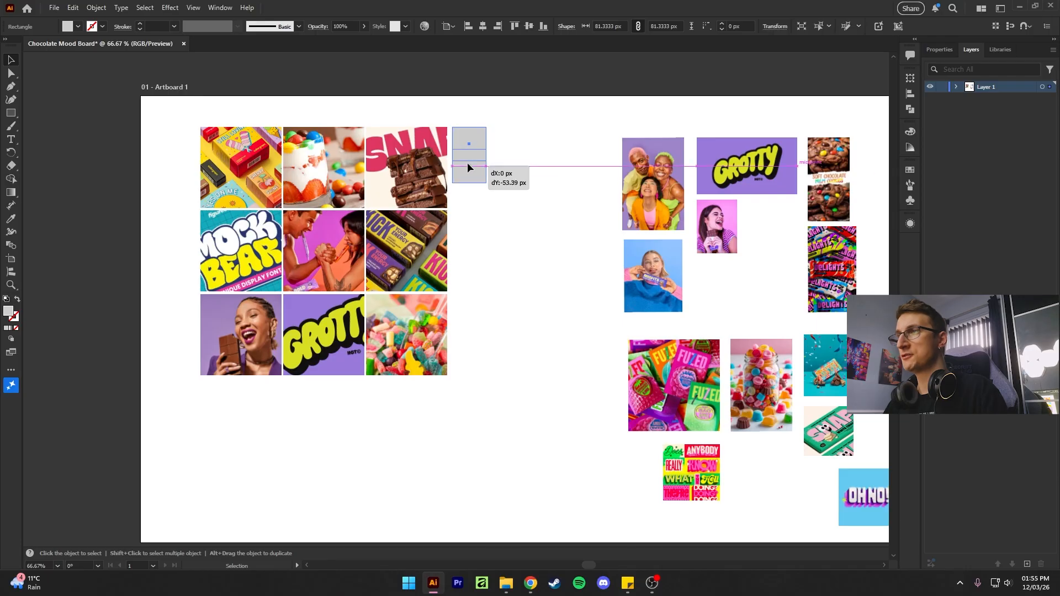
left_click_drag(467, 162, 457, 356)
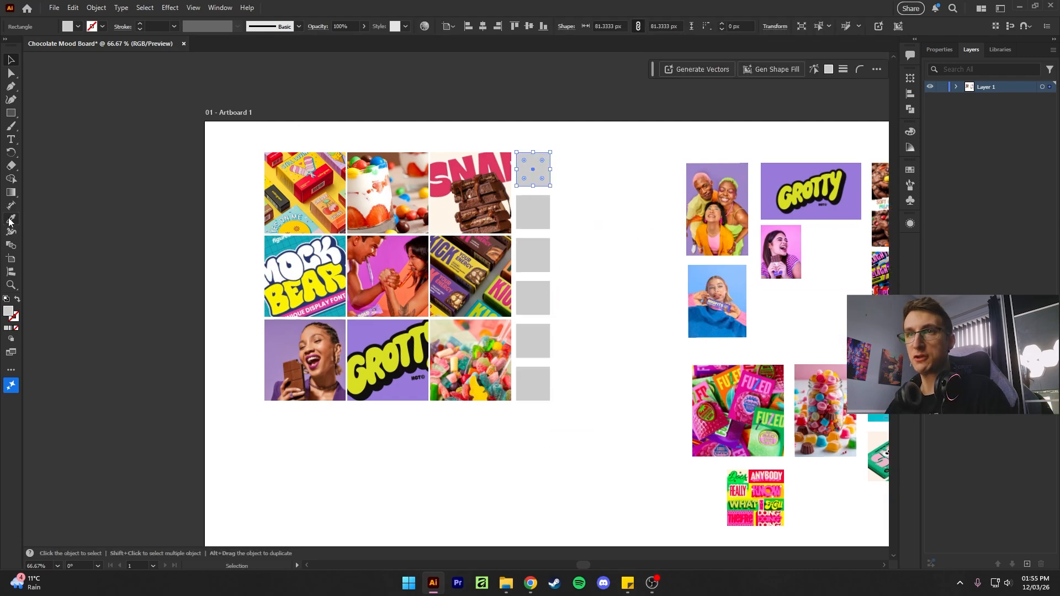
Step: Colour the first swatch yellow from the packaging photo and the second purple from the Grotty image with the Eyedropper
left_click(10, 219)
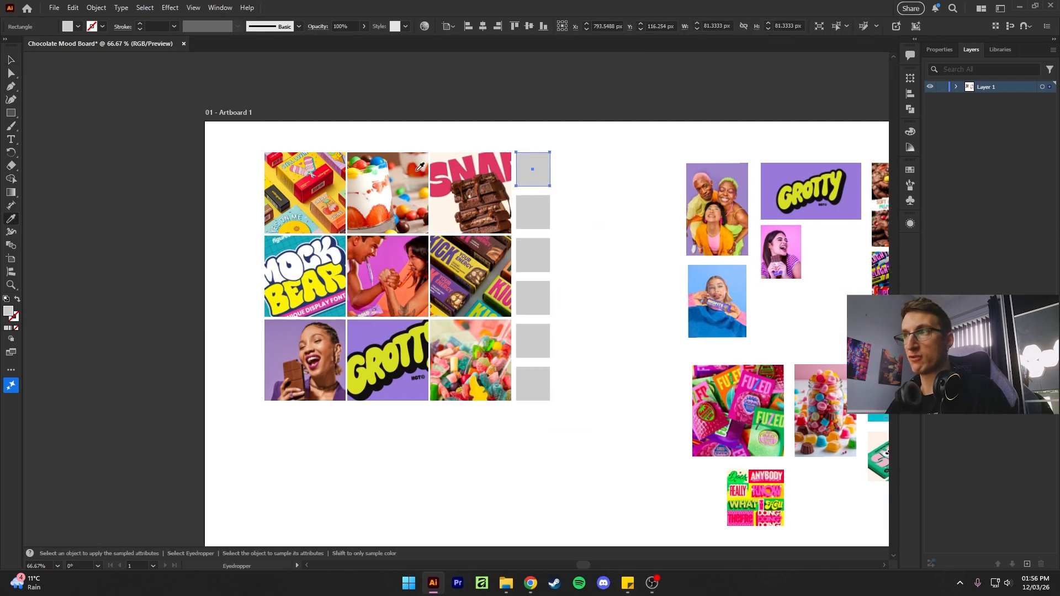
left_click_drag(435, 168, 287, 186)
left_click(282, 190)
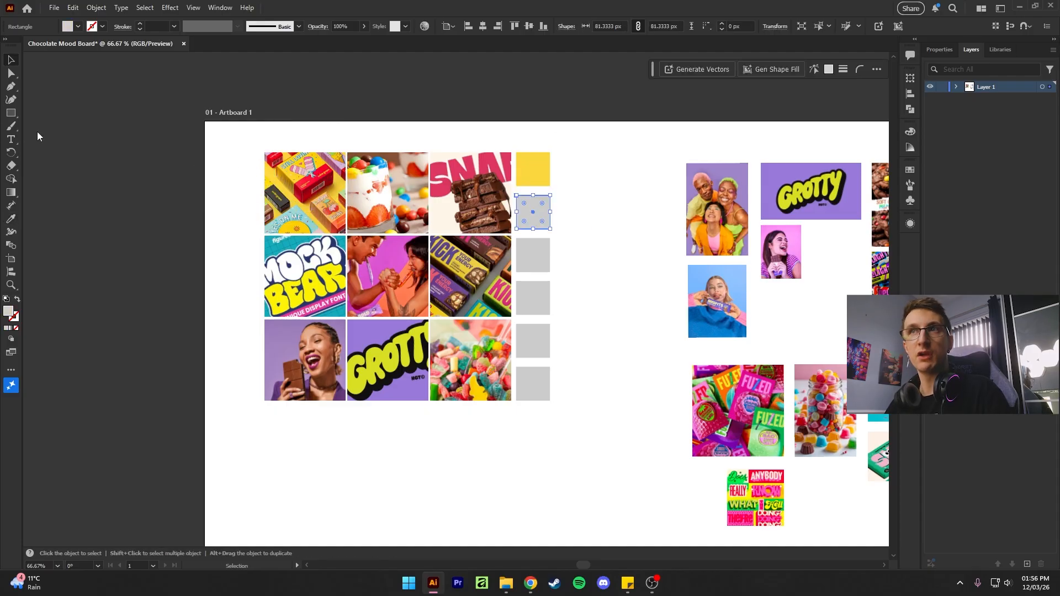
left_click(8, 221)
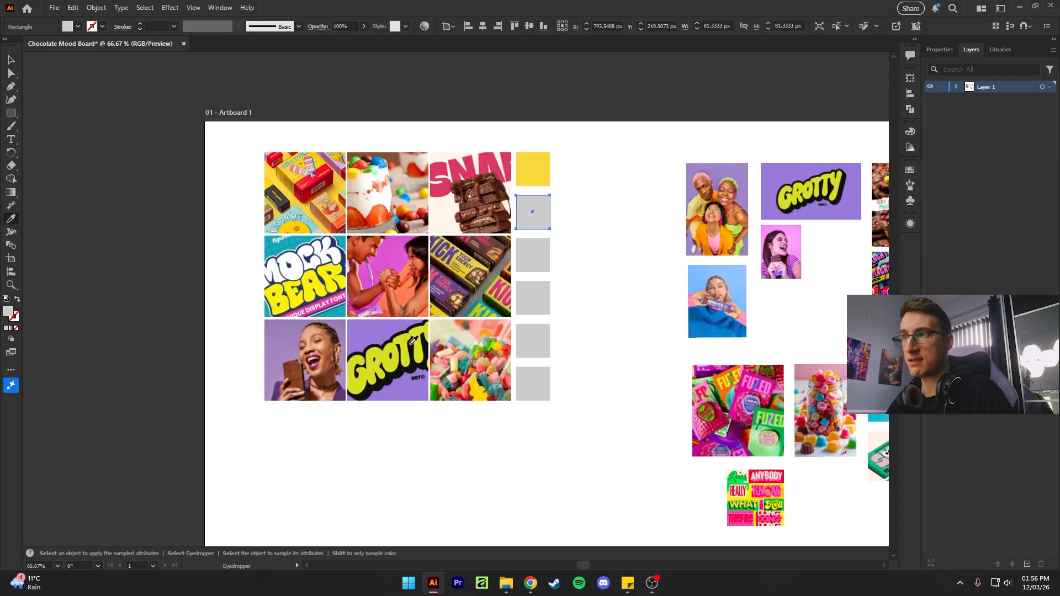
left_click_drag(411, 341, 364, 350)
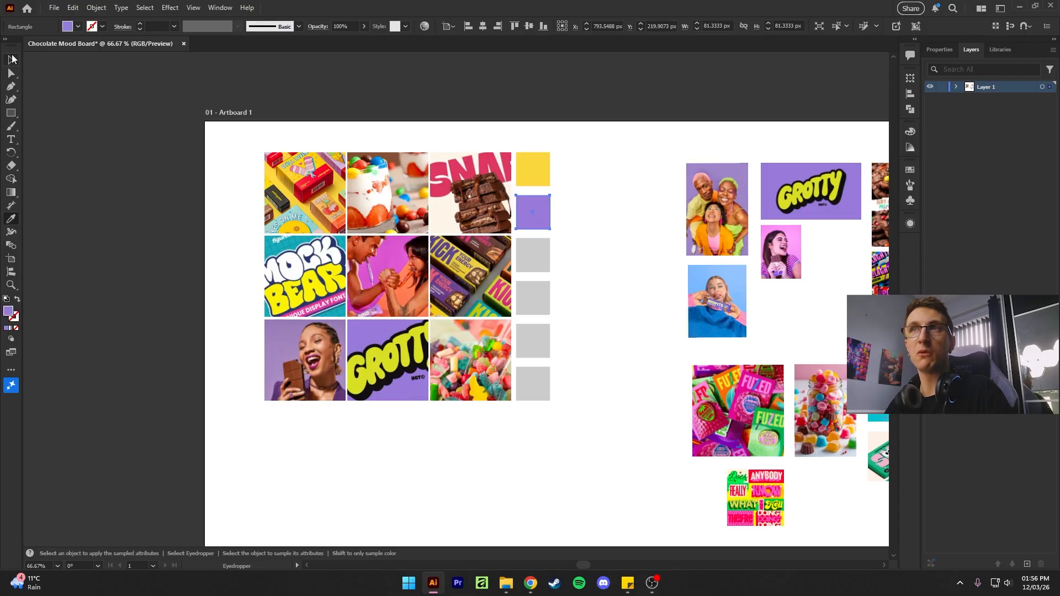
left_click(11, 59)
Step: Colour the third swatch caramel brown and the fourth dark chocolate brown by sampling the grid images with the Eyedropper
left_click(534, 255)
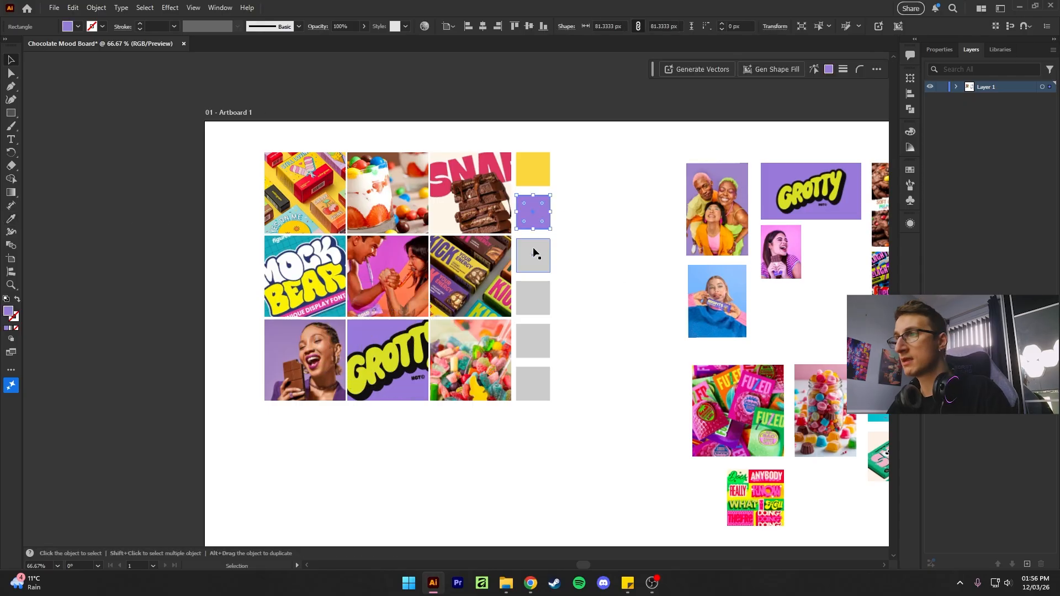
left_click(11, 220)
left_click_drag(457, 159, 472, 193)
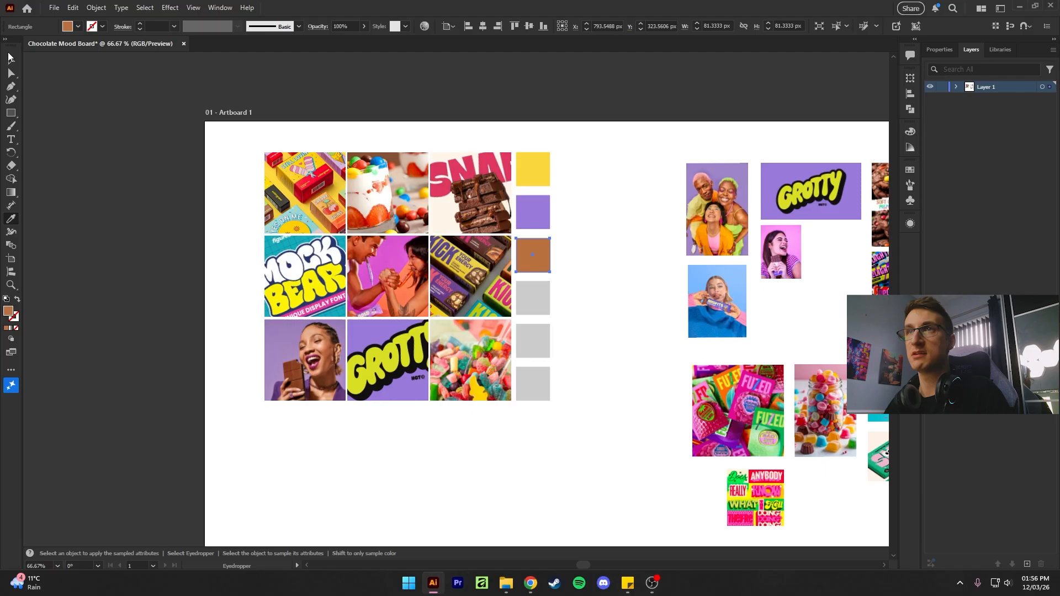
left_click(10, 59)
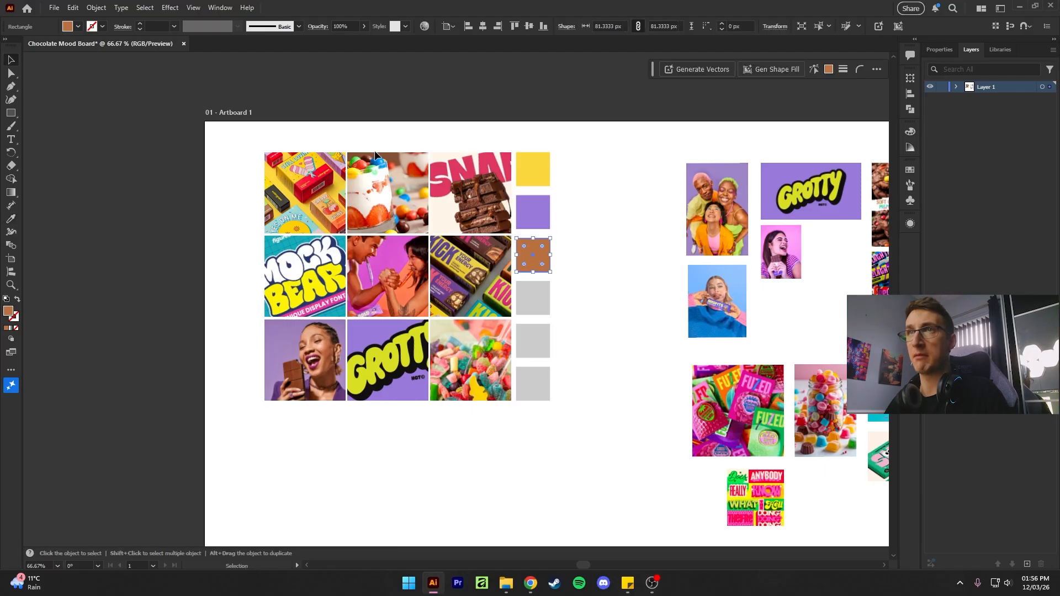
left_click(543, 307)
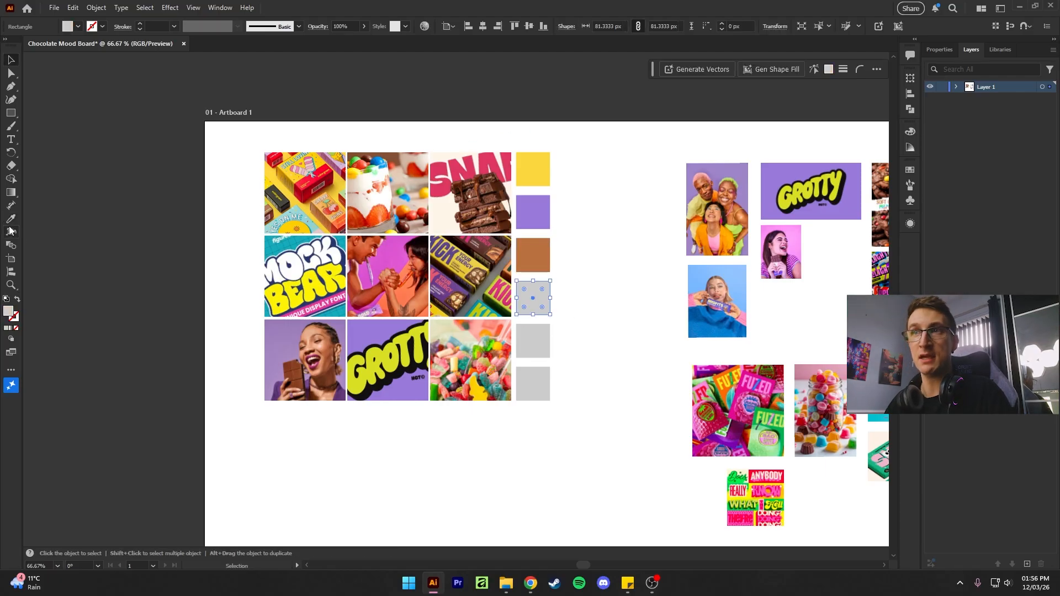
left_click(10, 219)
left_click_drag(490, 215, 457, 203)
left_click(12, 61)
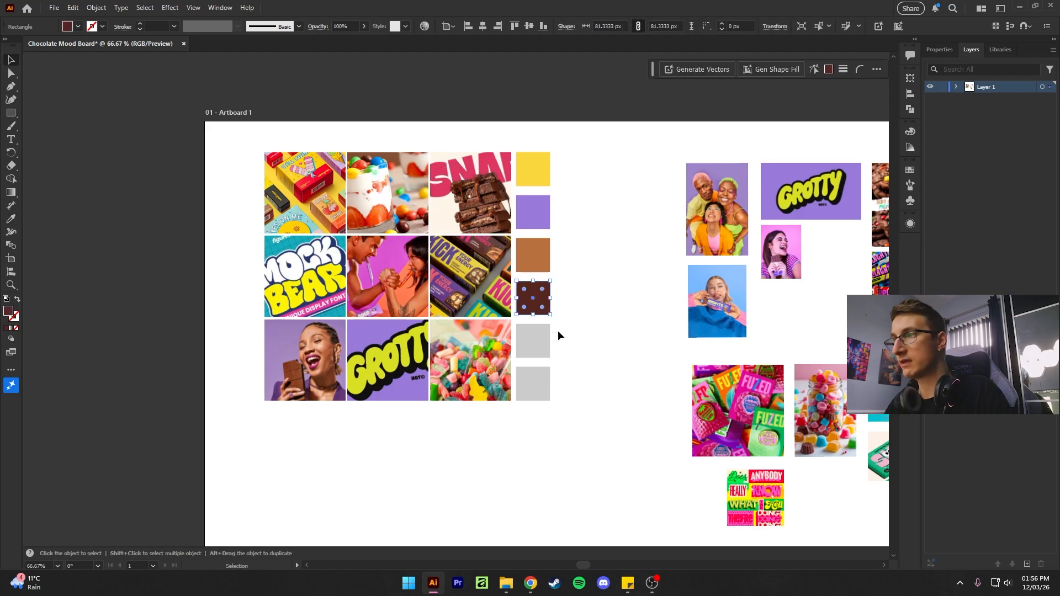
Step: Colour the fifth swatch teal from the Mock Bear image and the sixth red from the dessert photo's candy
left_click(544, 336)
key("i")
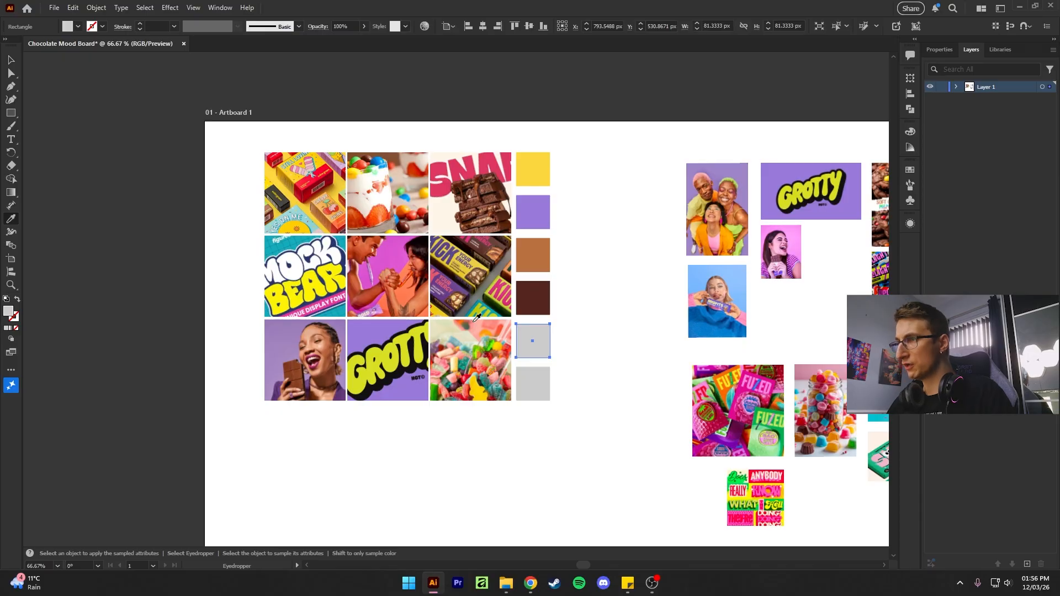
left_click_drag(472, 322, 341, 310)
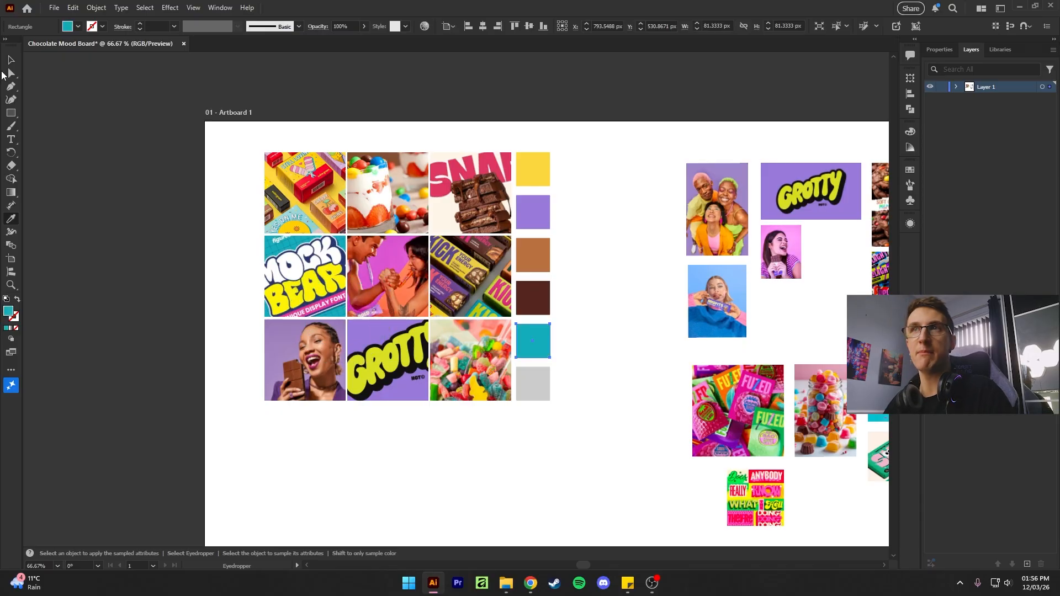
left_click_drag(382, 209, 427, 206)
left_click_drag(426, 207, 427, 206)
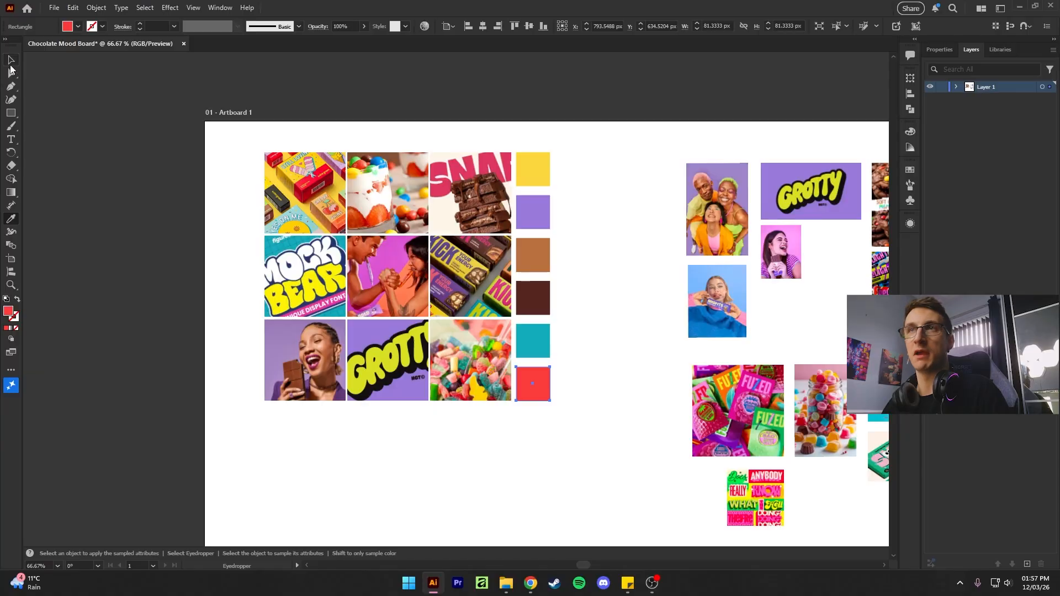
left_click(10, 64)
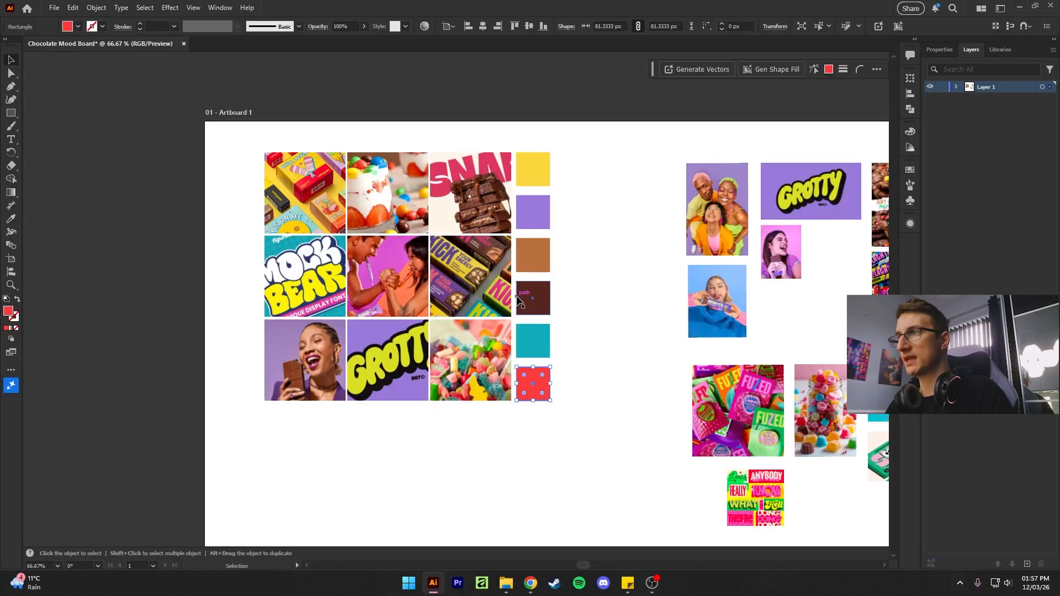
left_click(626, 333)
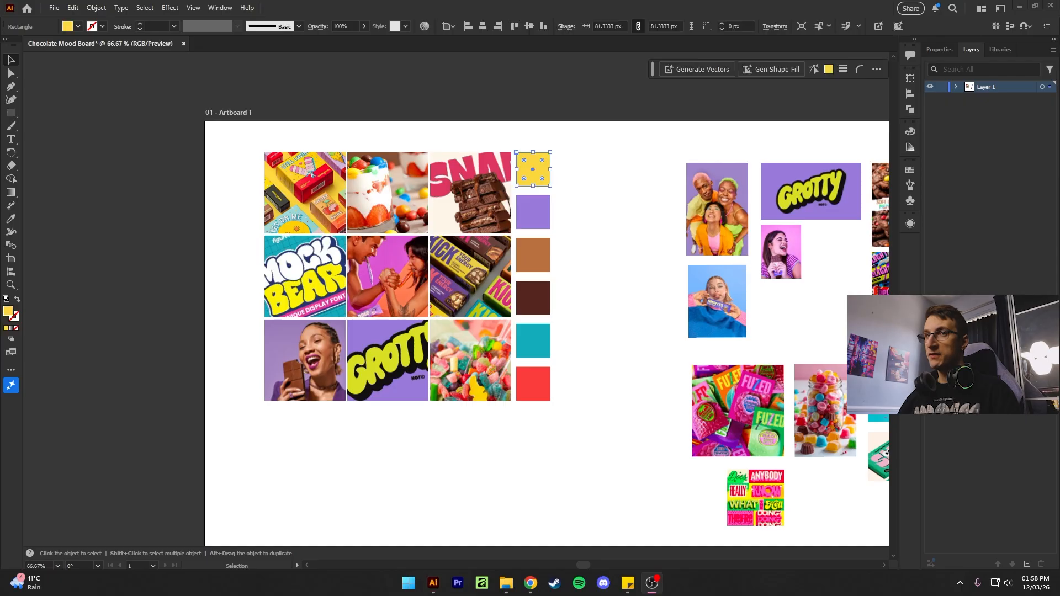
Step: Brighten the yellow swatch to about 52° hue, 83% saturation and 100% brightness
left_click(830, 70)
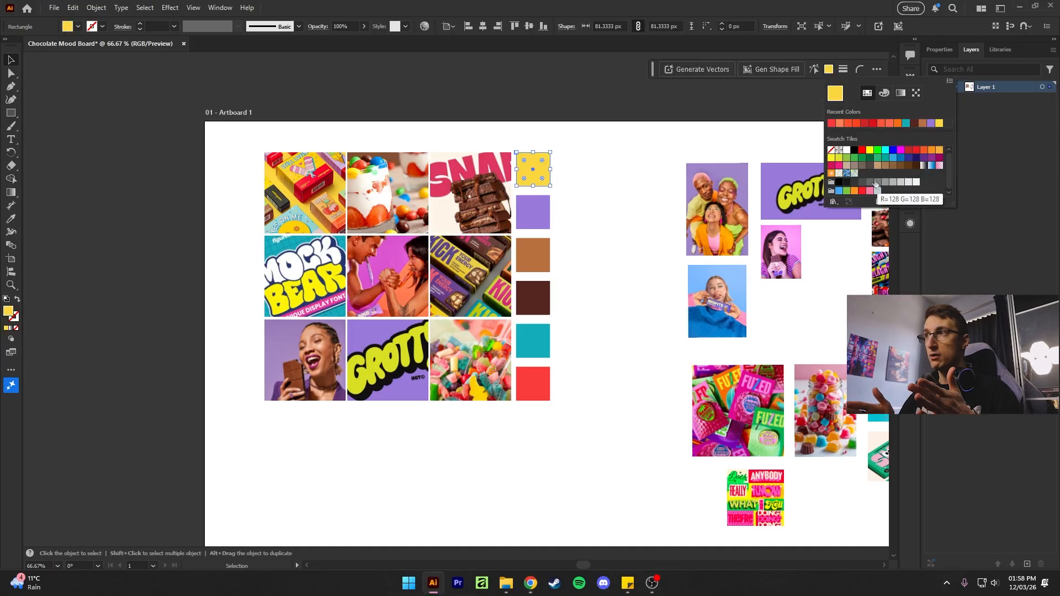
left_click(899, 94)
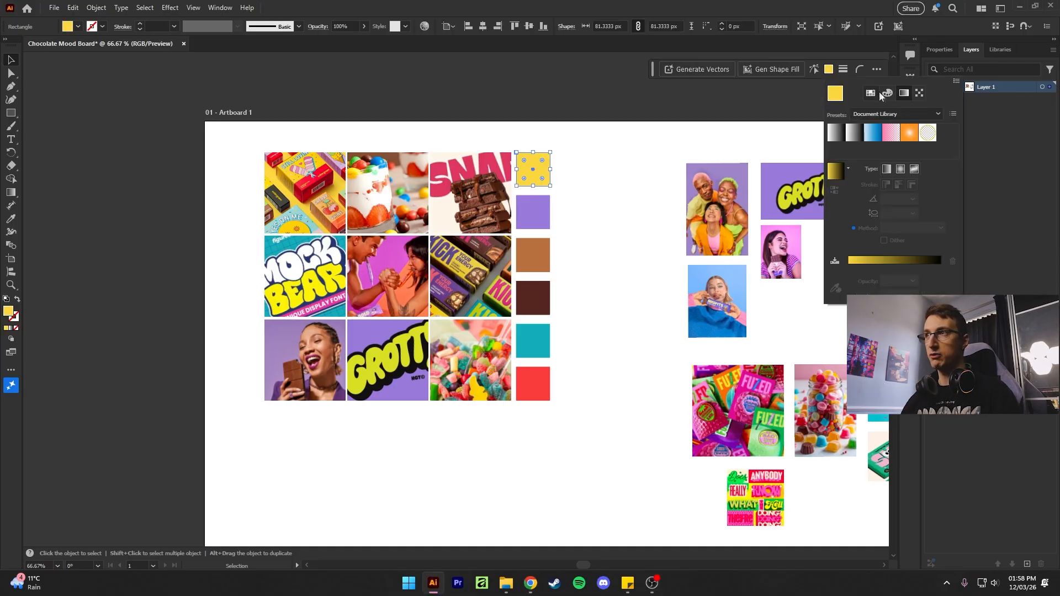
left_click(889, 95)
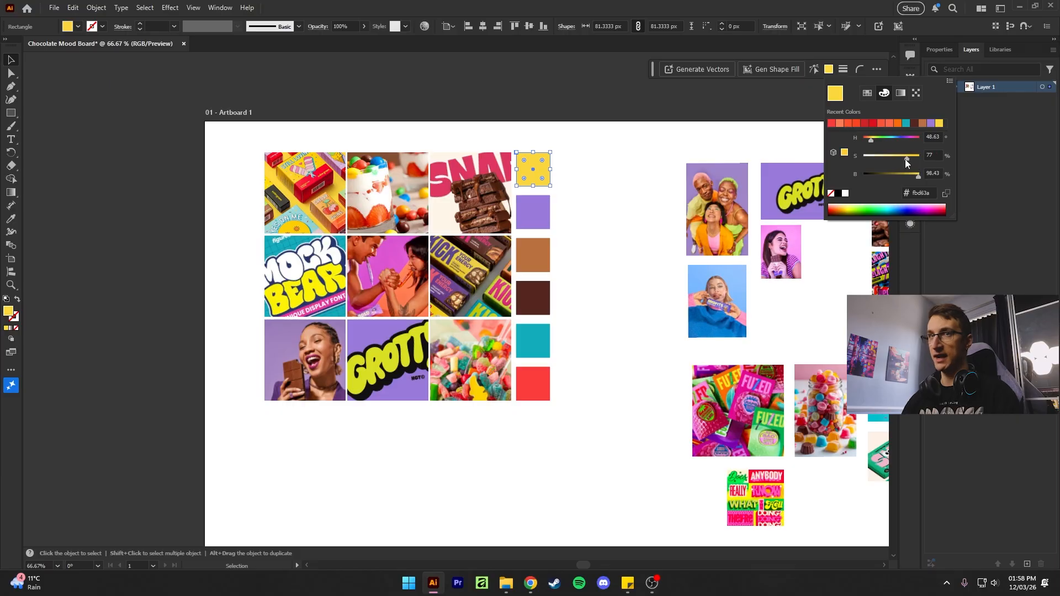
mouse_move(912, 160)
left_mouse_down()
mouse_move(890, 160)
mouse_move(909, 163)
mouse_move(872, 138)
mouse_move(916, 160)
mouse_move(912, 178)
mouse_move(921, 178)
left_mouse_up()
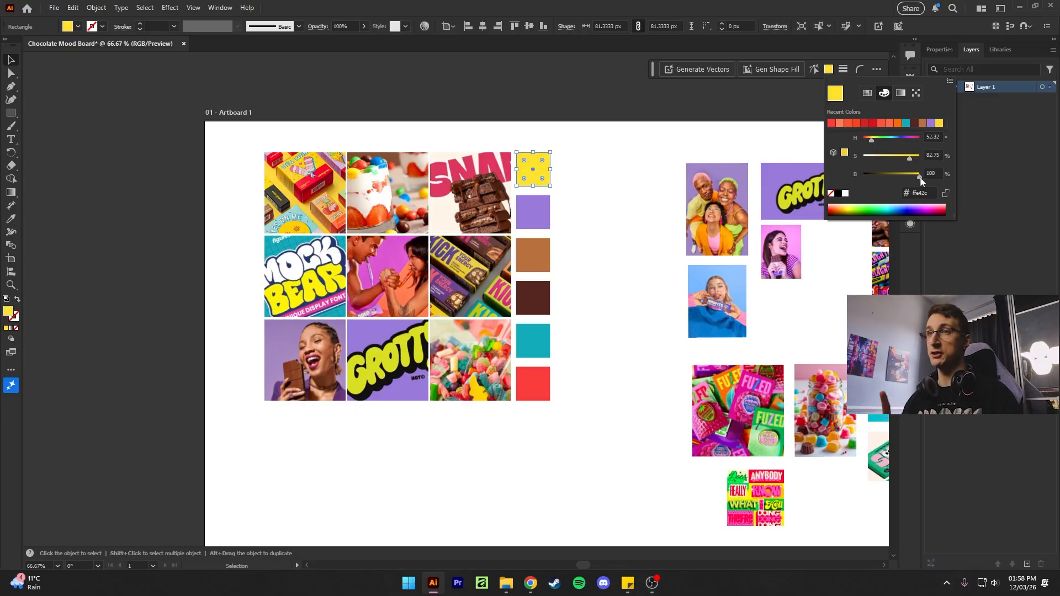
left_click(594, 212)
Step: Make the purple swatch more vivid, with hue about 263° and saturation 55%
left_click(535, 207)
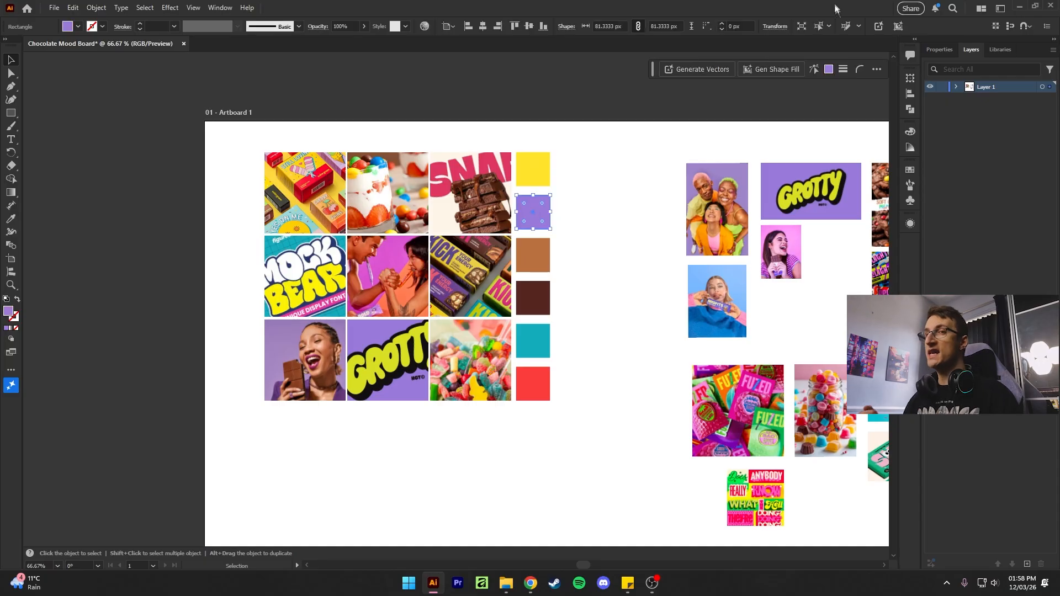
left_click(828, 70)
mouse_move(882, 158)
left_mouse_down()
mouse_move(900, 161)
mouse_move(888, 161)
left_mouse_up()
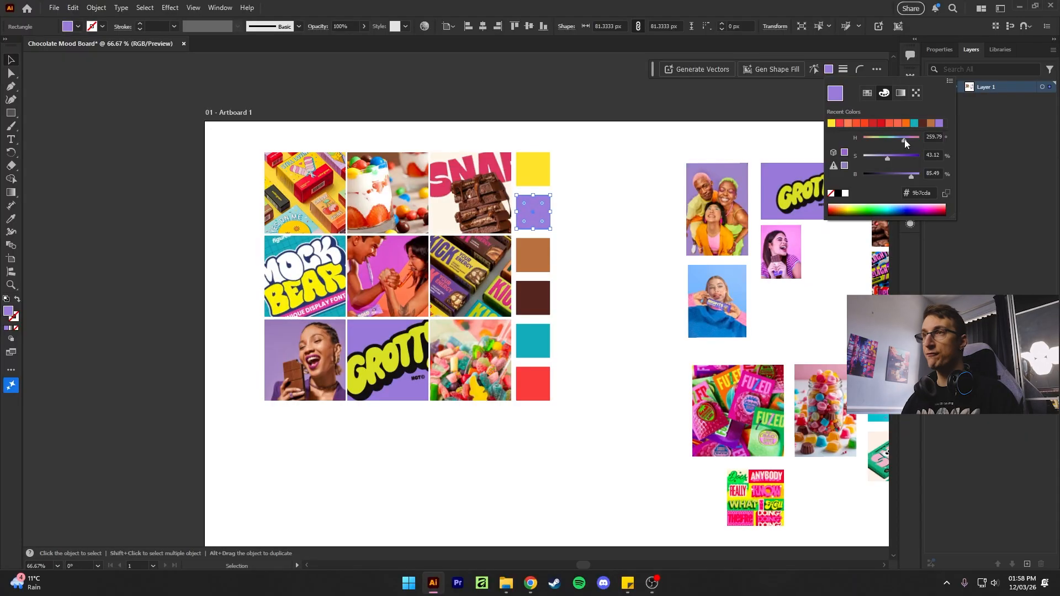
left_click_drag(904, 139, 894, 157)
left_click(900, 141)
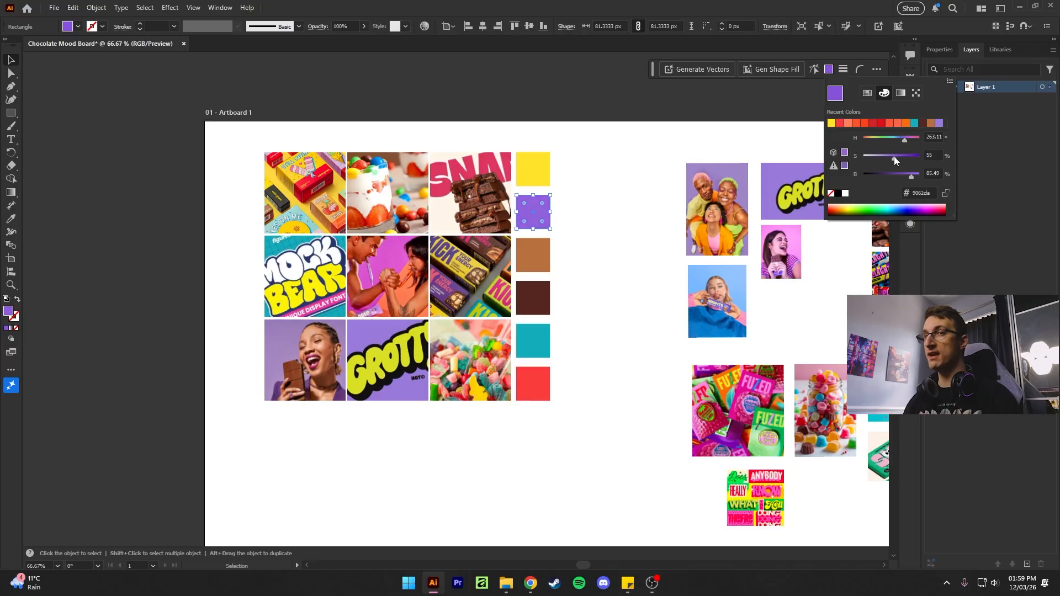
left_click(629, 219)
Step: Soften the caramel swatch to a lighter pinkish tan and lighten the dark chocolate swatch to about 39% brightness
left_click(533, 263)
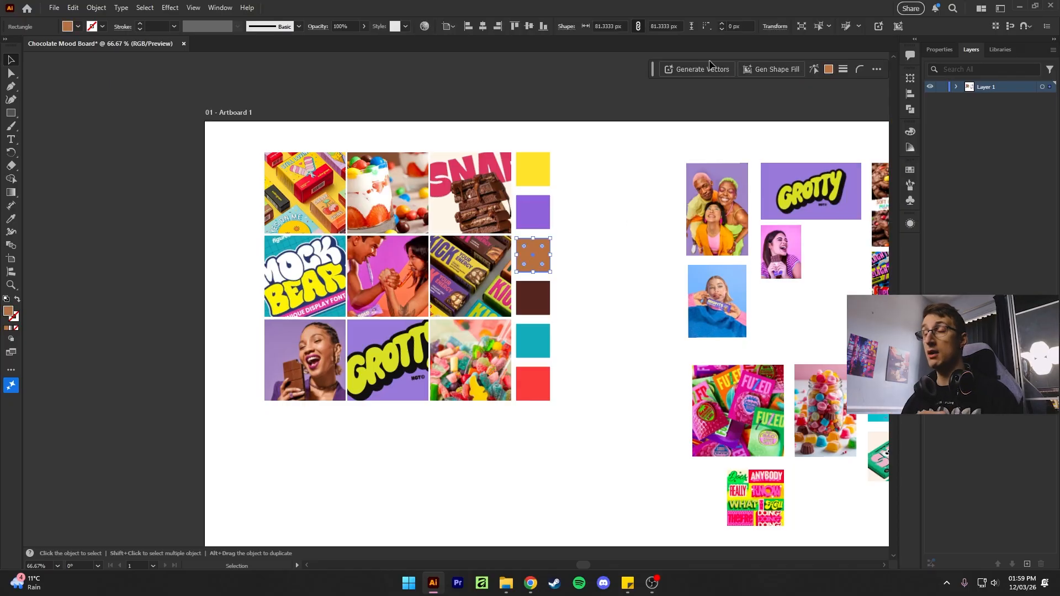
left_click(829, 69)
left_click_drag(901, 159, 888, 162)
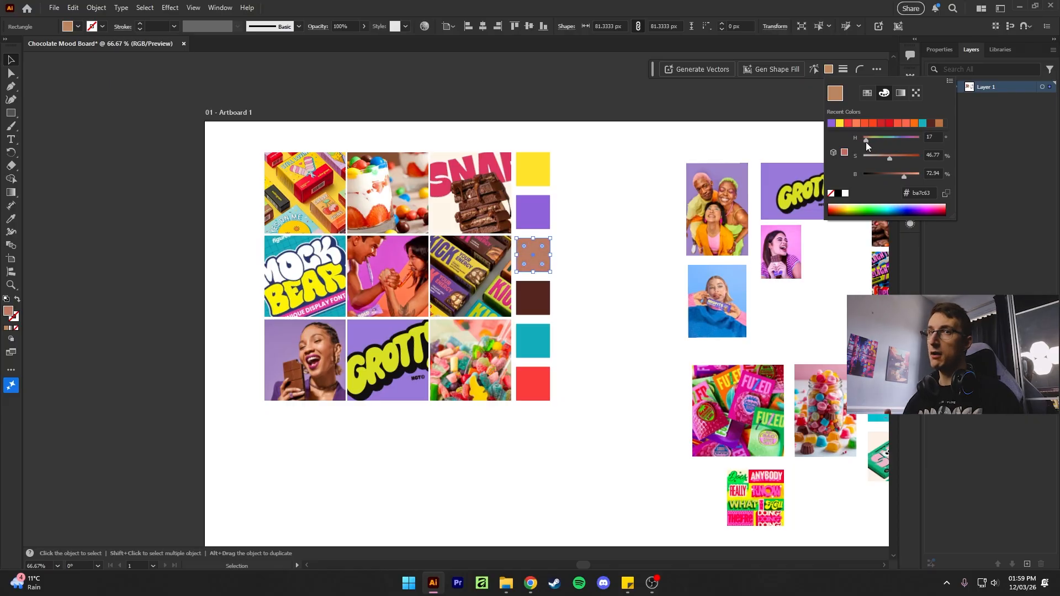
mouse_move(890, 158)
left_mouse_down()
mouse_move(910, 177)
mouse_move(888, 161)
left_mouse_up()
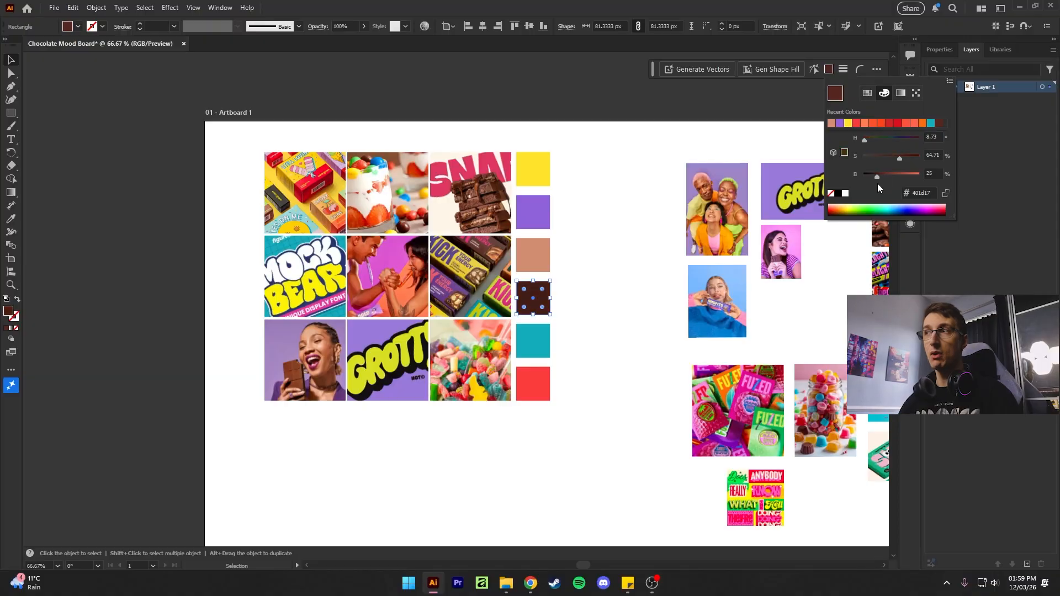
mouse_move(877, 184)
left_mouse_down()
mouse_move(909, 160)
mouse_move(883, 178)
left_mouse_up()
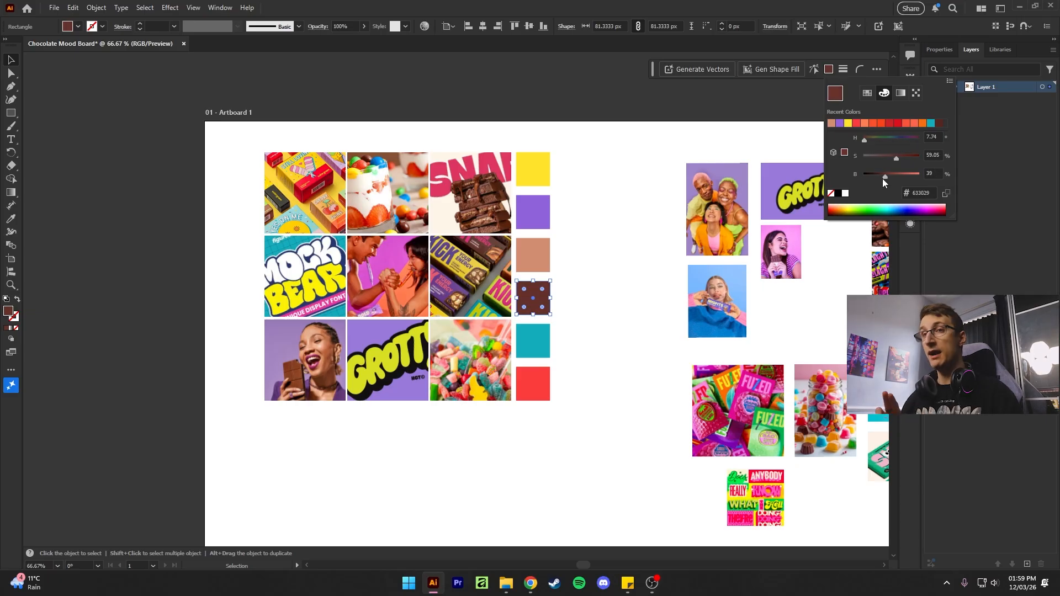
left_click(635, 296)
Step: Shift the teal swatch to a brighter sky blue with about 85% brightness
left_click(533, 348)
left_click(829, 69)
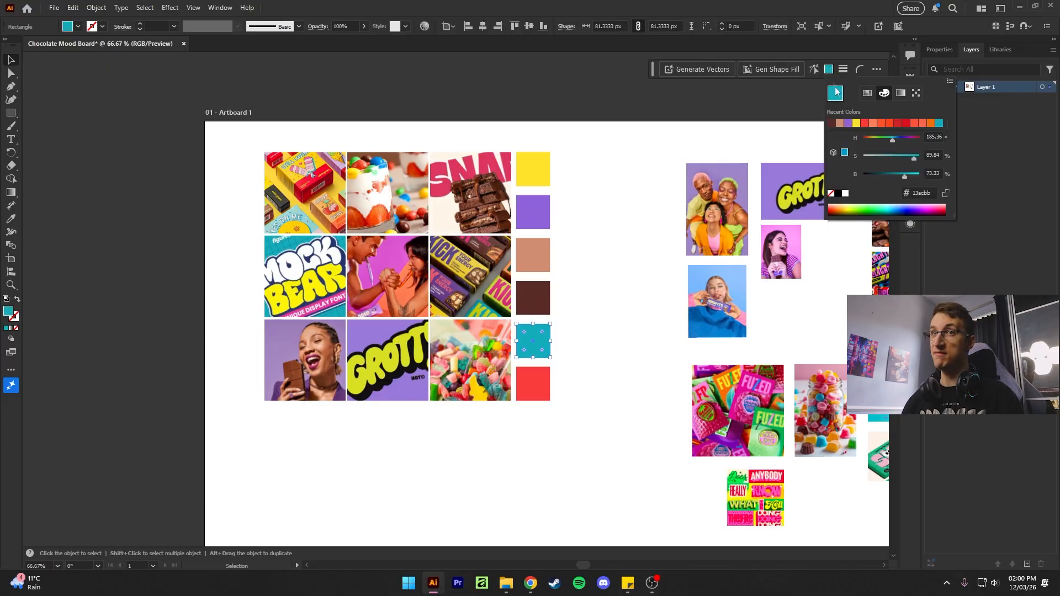
left_click_drag(909, 160, 913, 178)
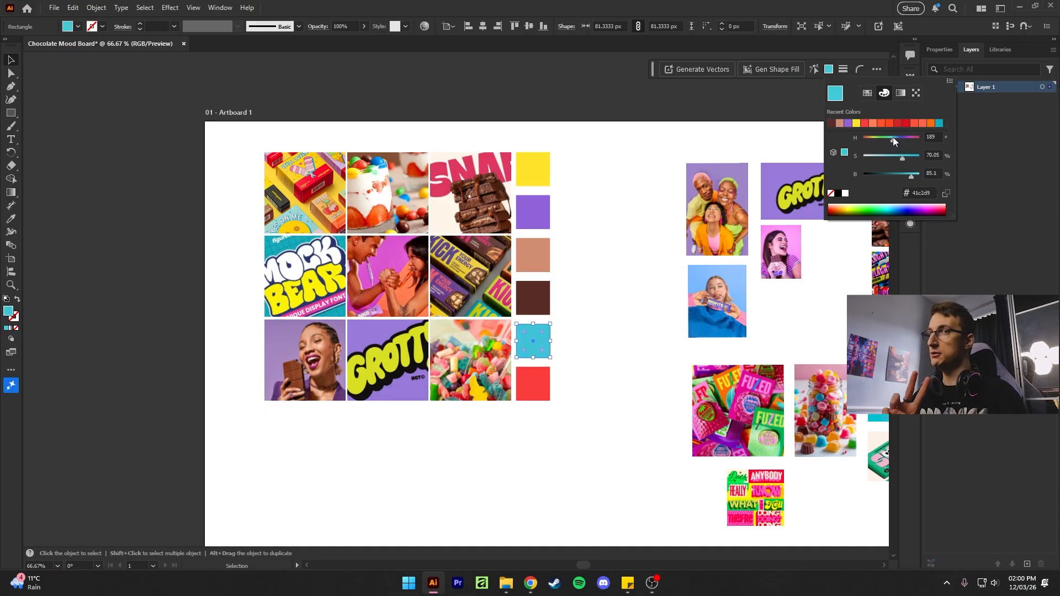
left_click_drag(893, 138, 906, 165)
left_click(627, 272)
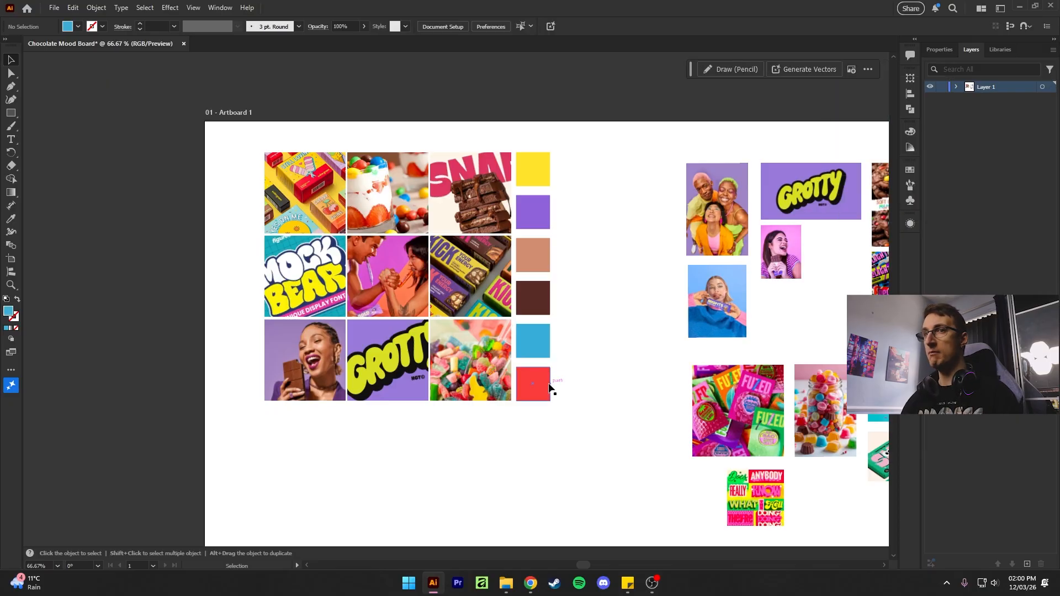
Step: Adjust the red swatch to hue 0° with saturation about 77%
left_click(544, 387)
left_click(829, 69)
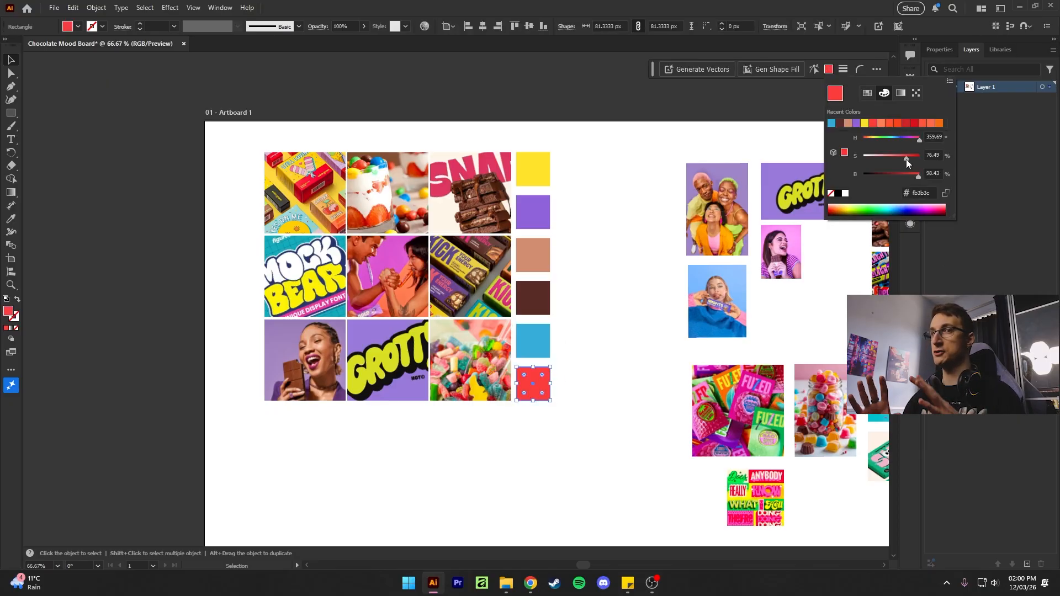
left_click_drag(905, 158, 860, 147)
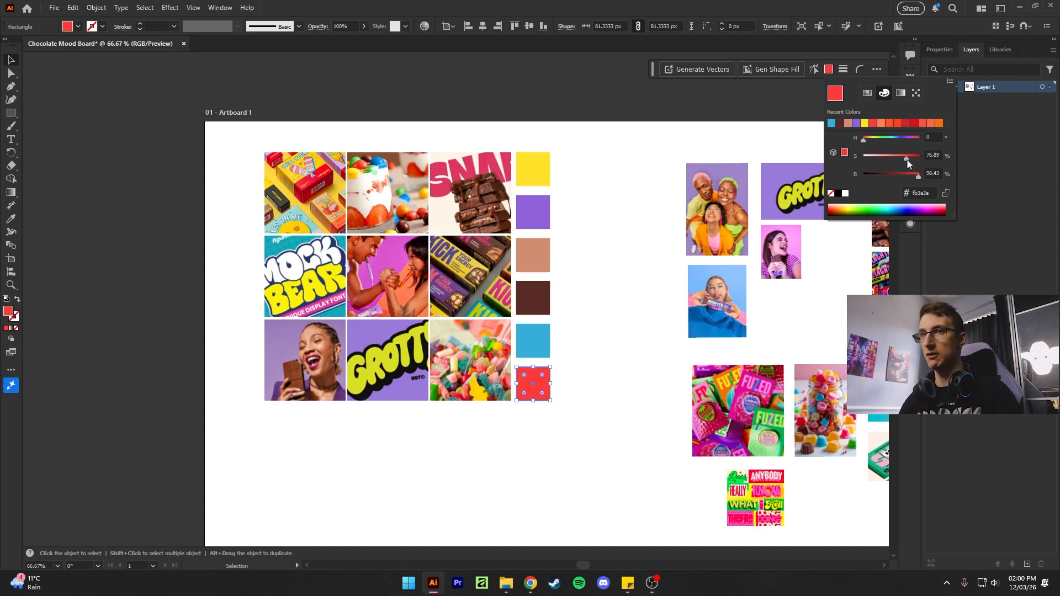
left_click(584, 258)
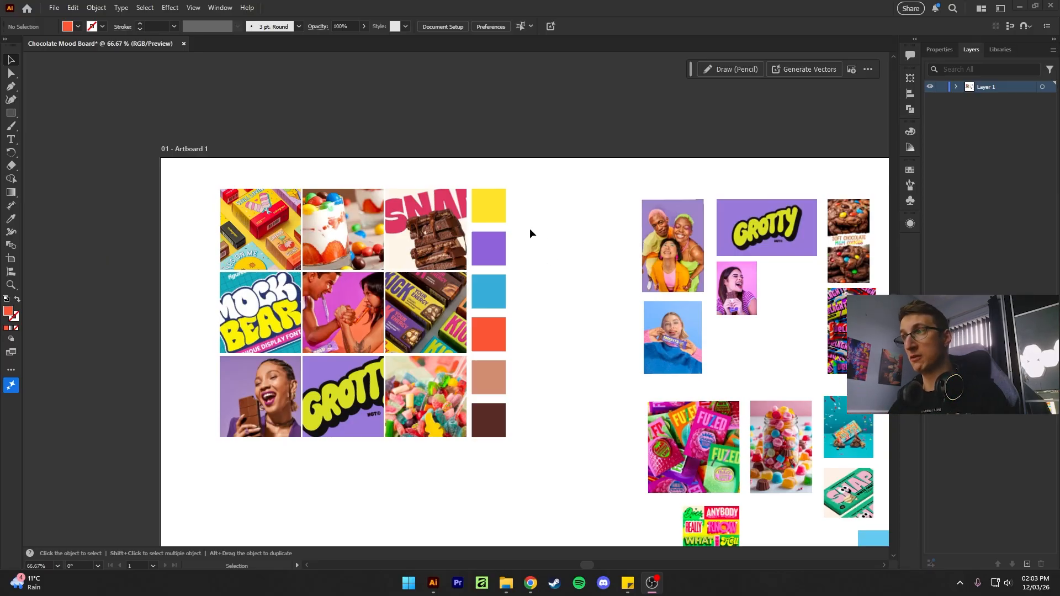
scroll(523, 217, "down", 1)
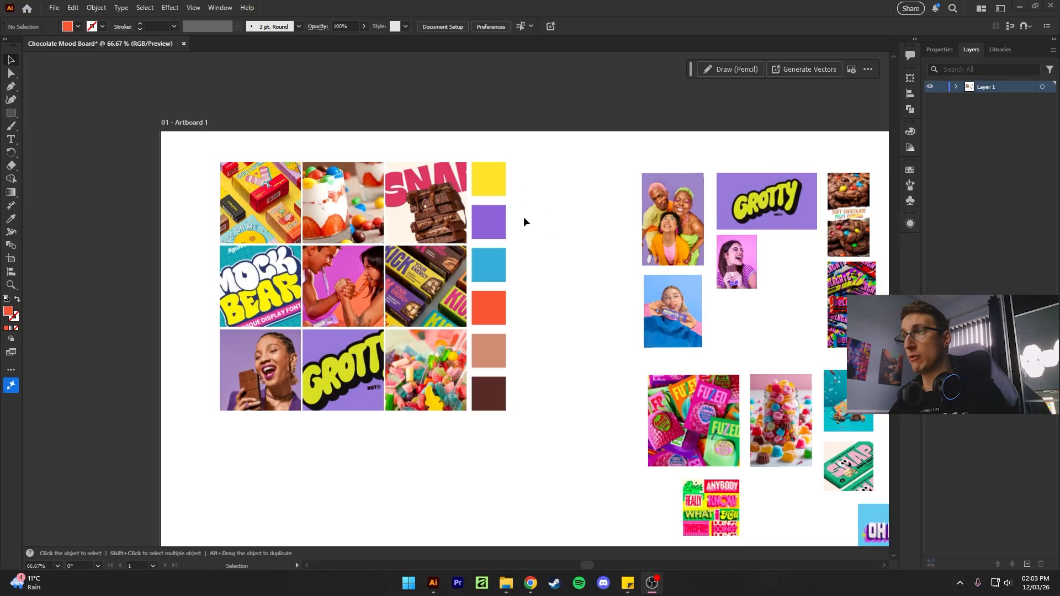
scroll(502, 213, "up", 1)
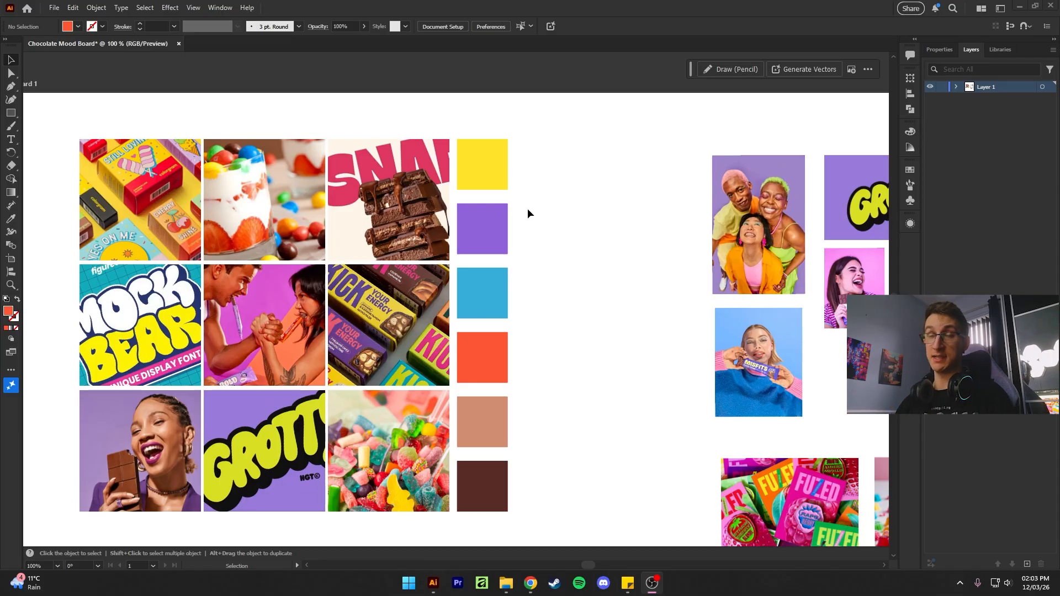
scroll(528, 208, "down", 1)
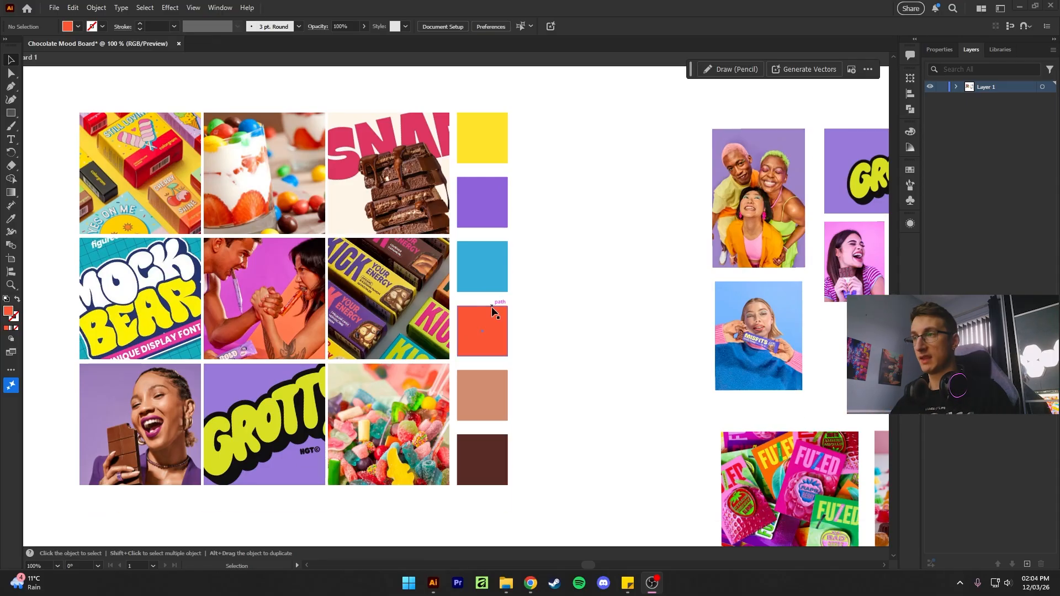
left_click_drag(529, 360, 518, 393)
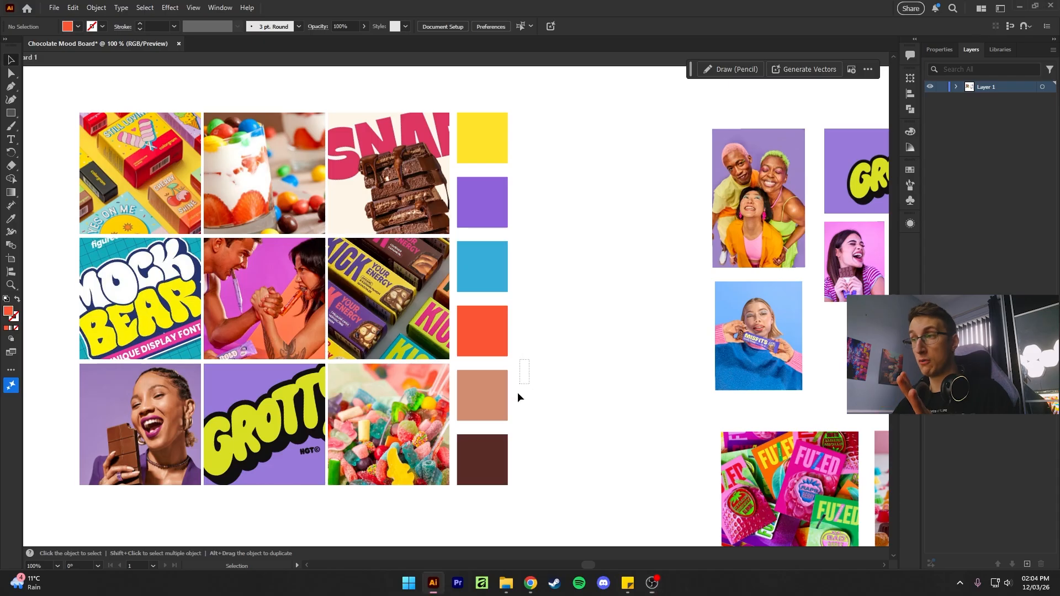
left_click_drag(487, 481, 500, 474)
left_click(606, 425)
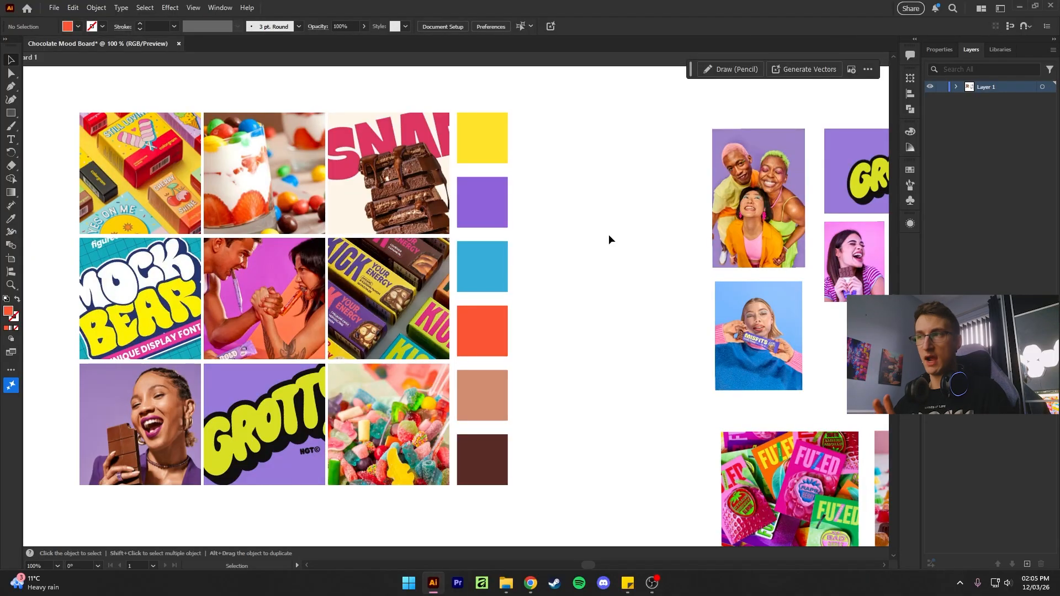
Step: Copy the orange-red swatch into the Snap chocolate image's clip group and enlarge it to about 213 px wide, covering the image
left_click(481, 351)
key("a")
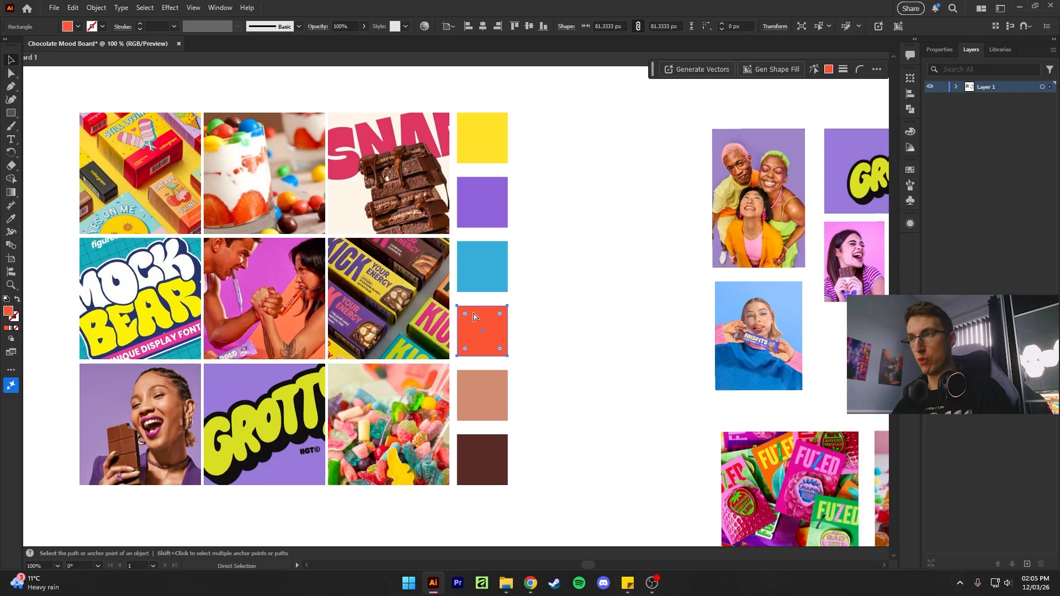
key("v")
double_click(401, 163)
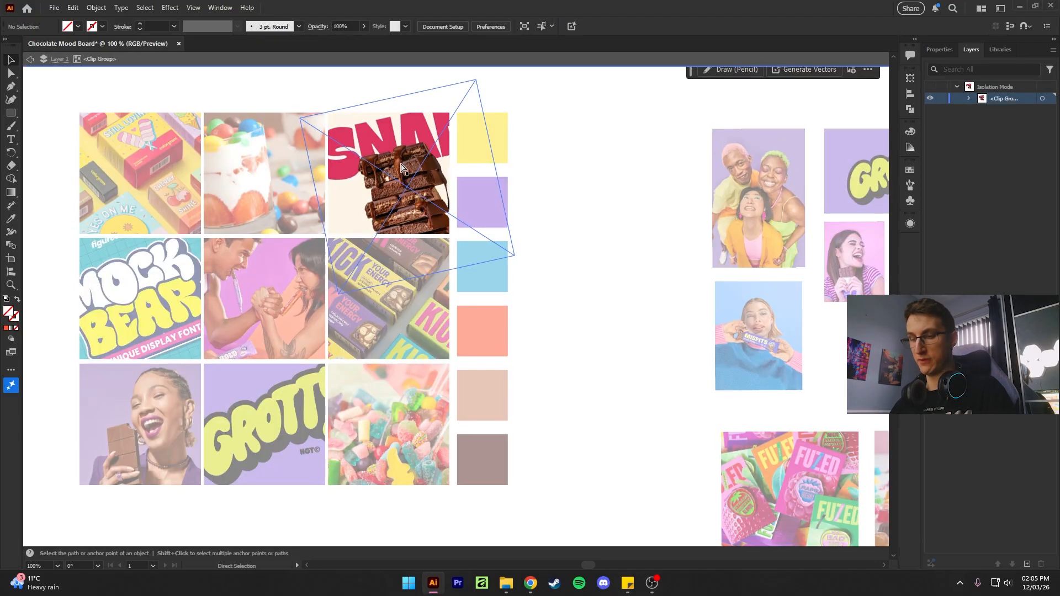
key("ctrl+v")
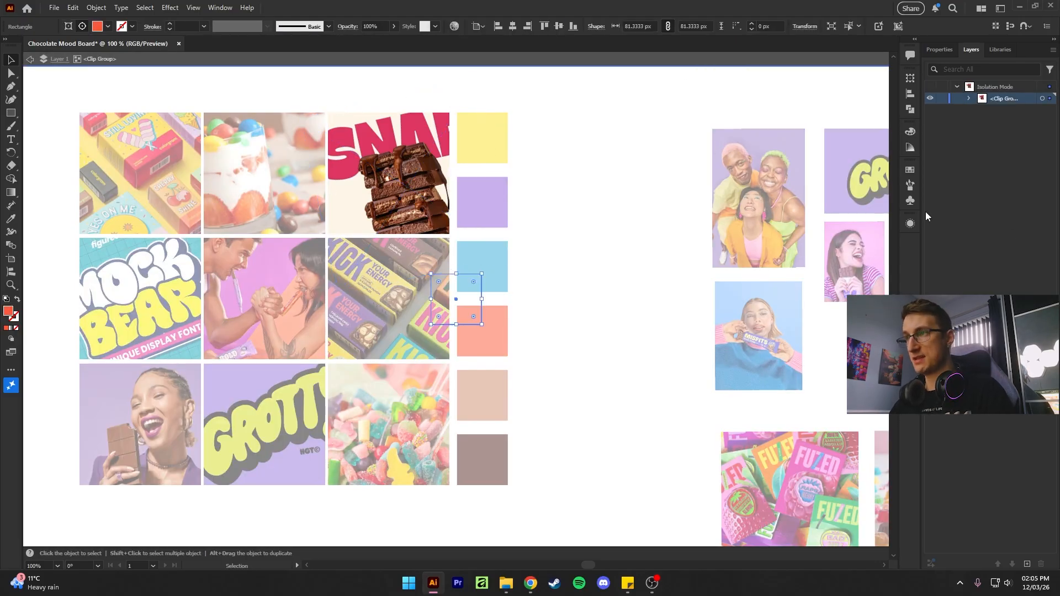
left_click_drag(442, 298, 464, 241)
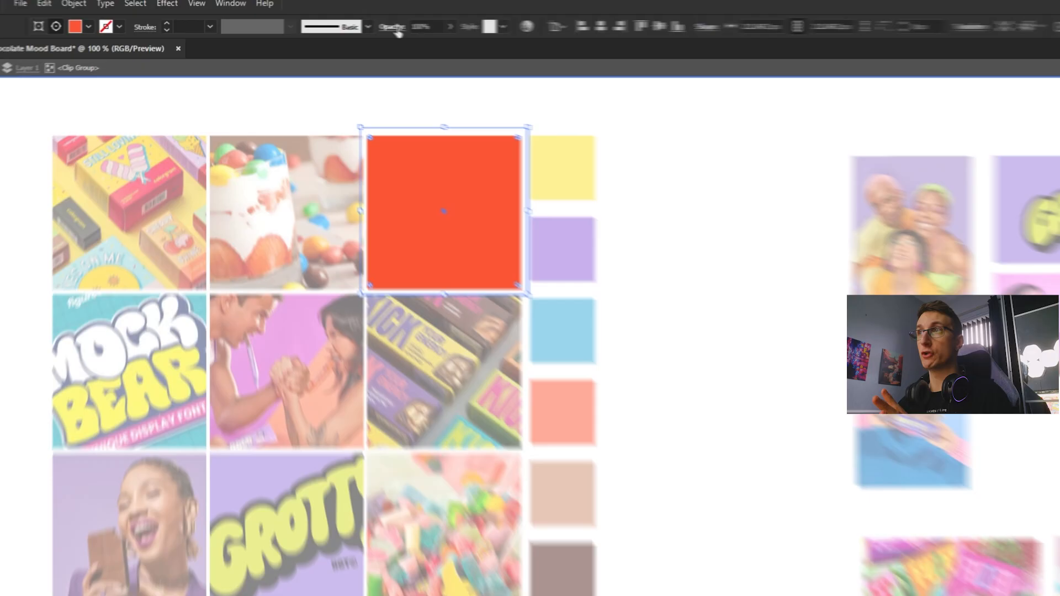
Step: Try the Multiply, Screen and Overlay blend modes on the orange-red square over the Snap chocolate image
left_click(352, 29)
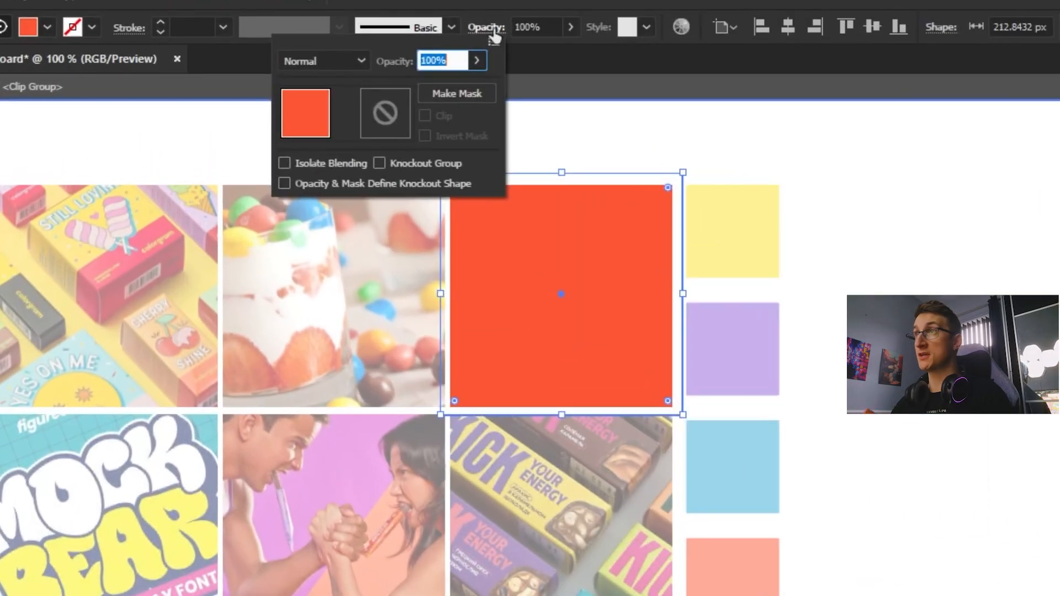
left_click(360, 59)
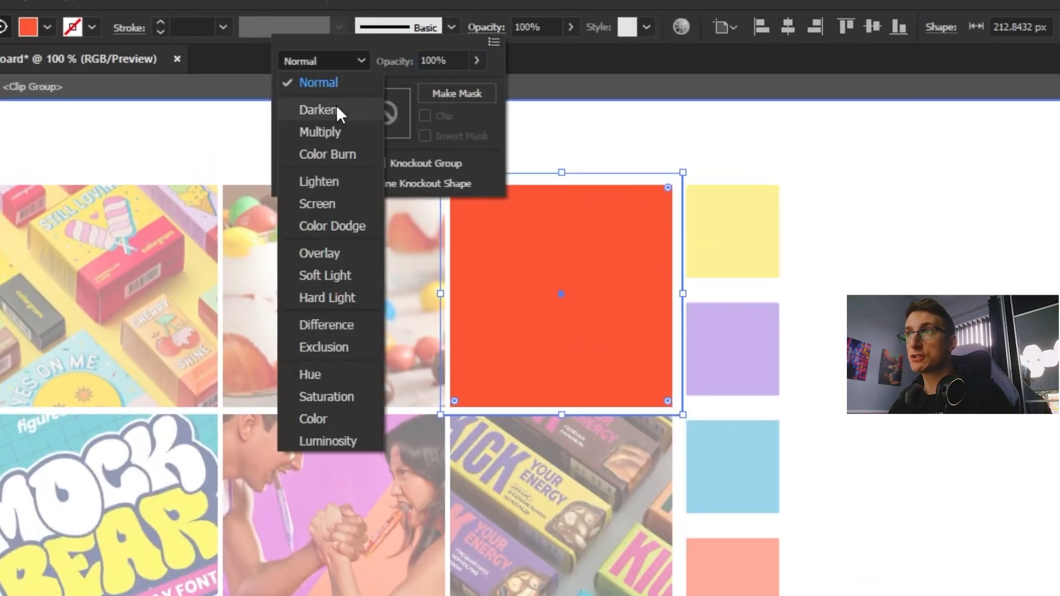
left_click(333, 128)
left_click(341, 62)
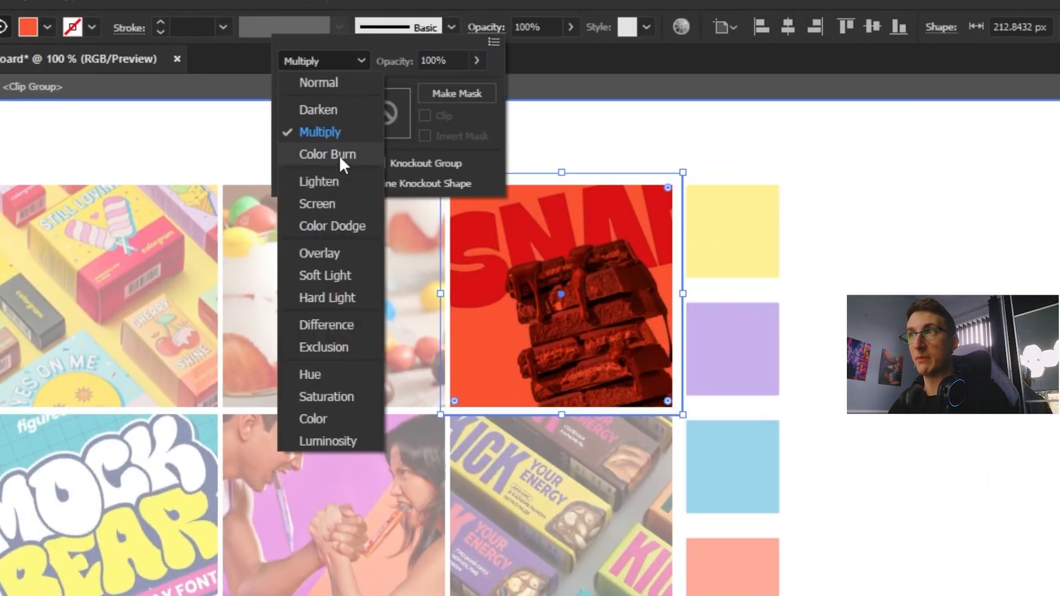
left_click(330, 199)
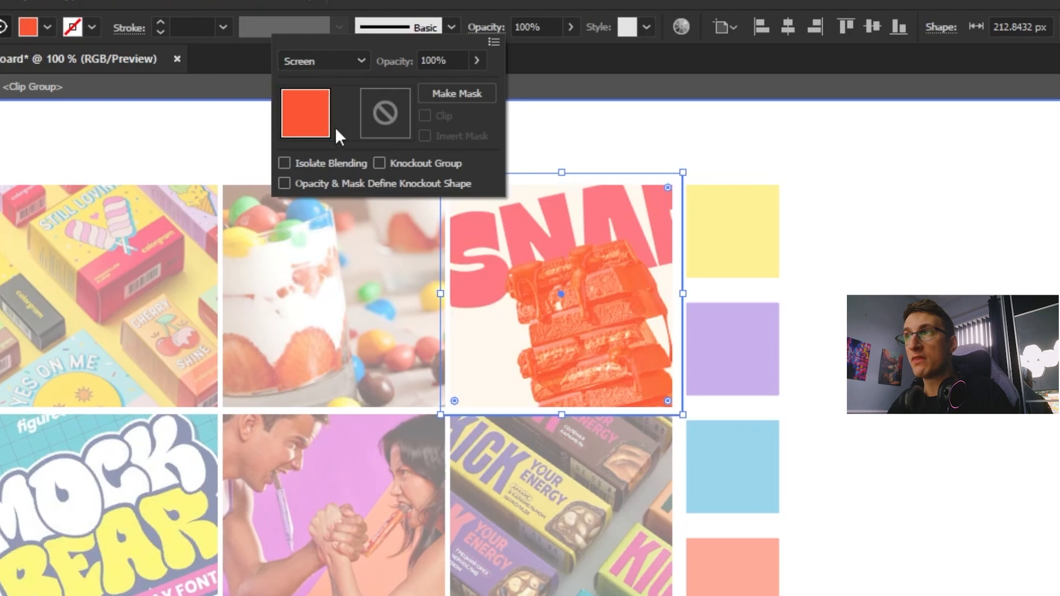
left_click(318, 62)
left_click(332, 254)
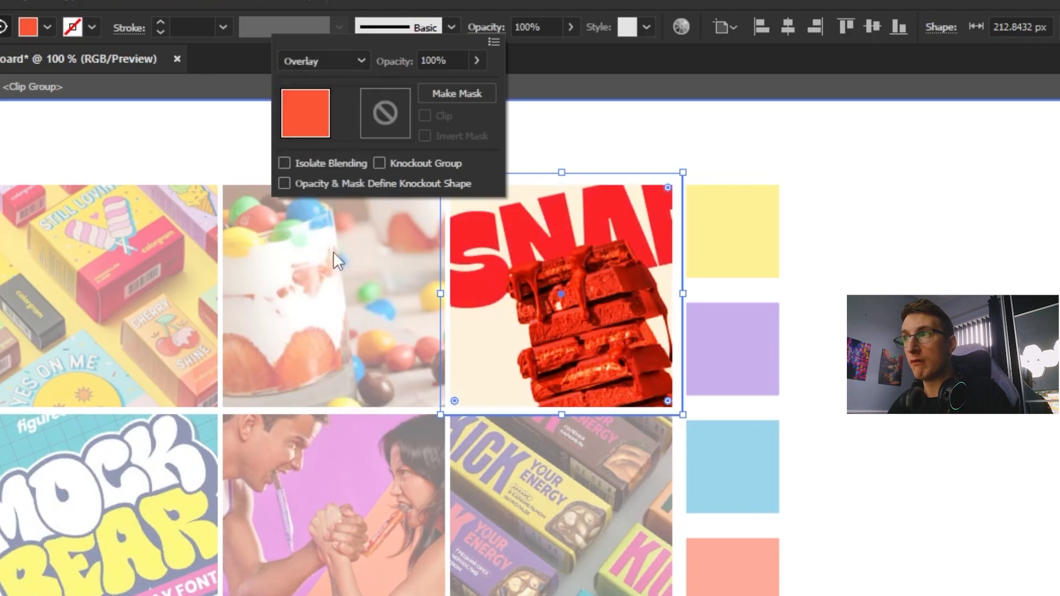
Step: Set the orange-red overlay on the Snap chocolate image to the Soft Light blend mode at 50% opacity
left_click(310, 57)
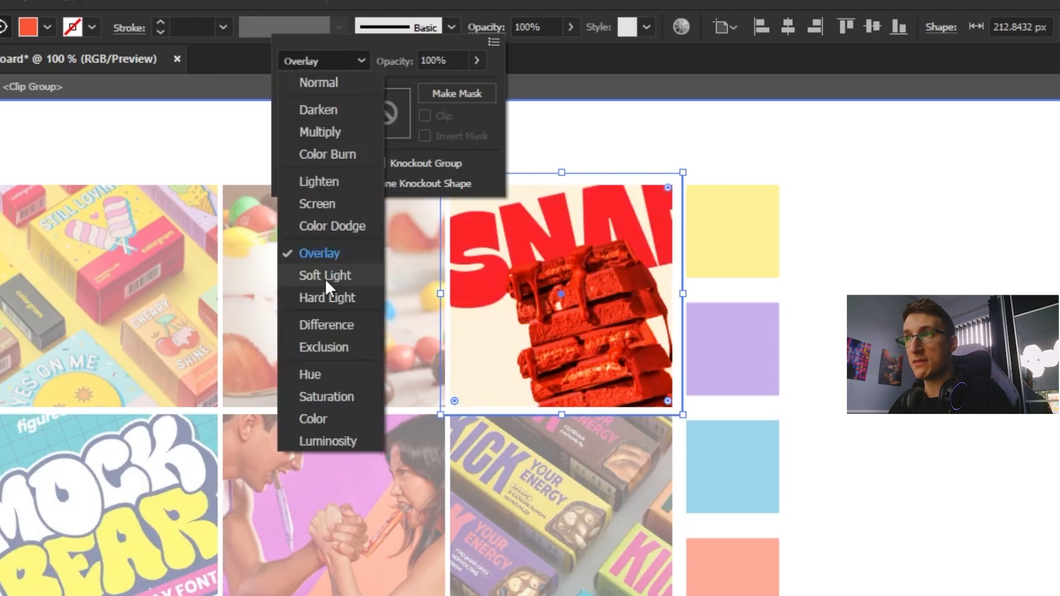
left_click(325, 279)
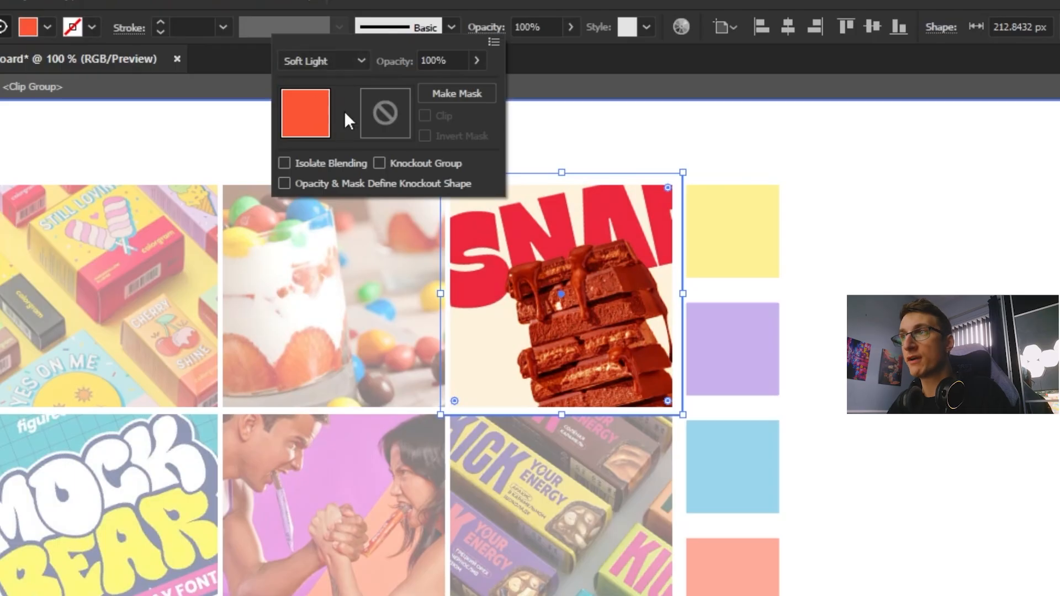
left_click(458, 58)
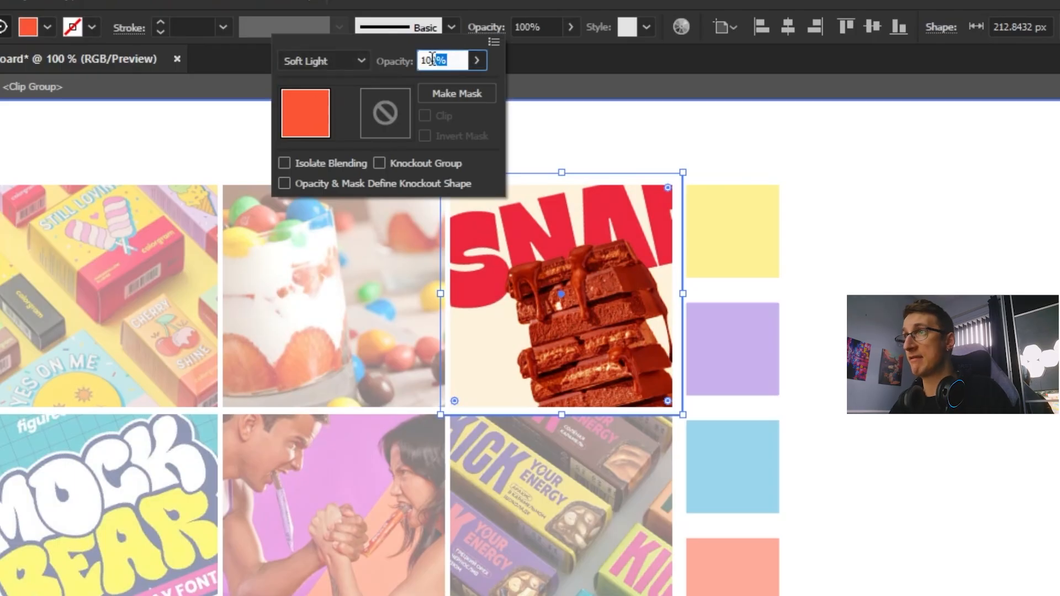
type("50")
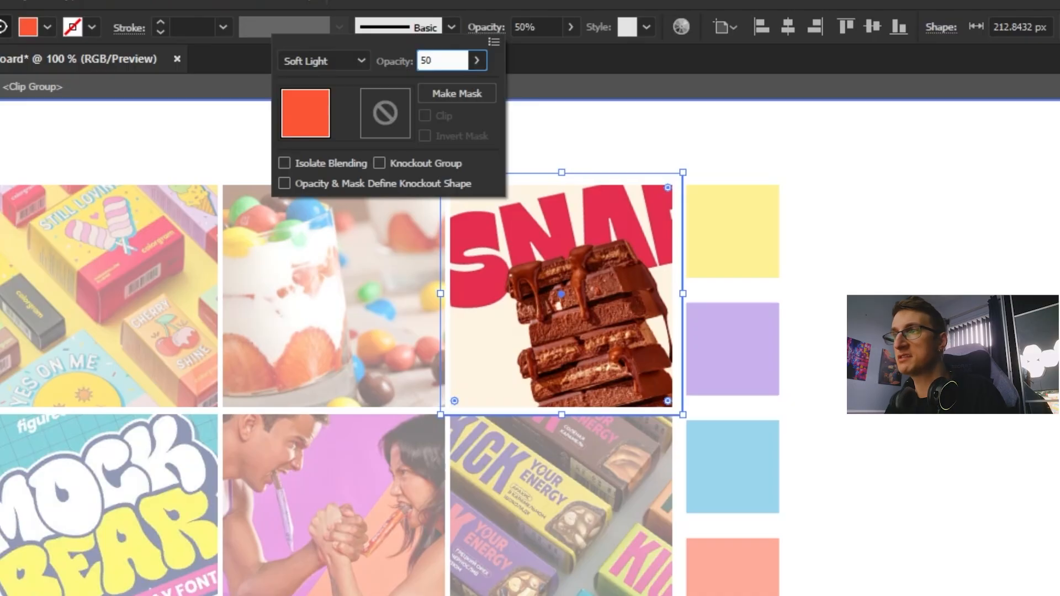
Step: Copy the purple swatch into the colourful packaging image's clip group and enlarge it to cover the image
double_click(619, 230)
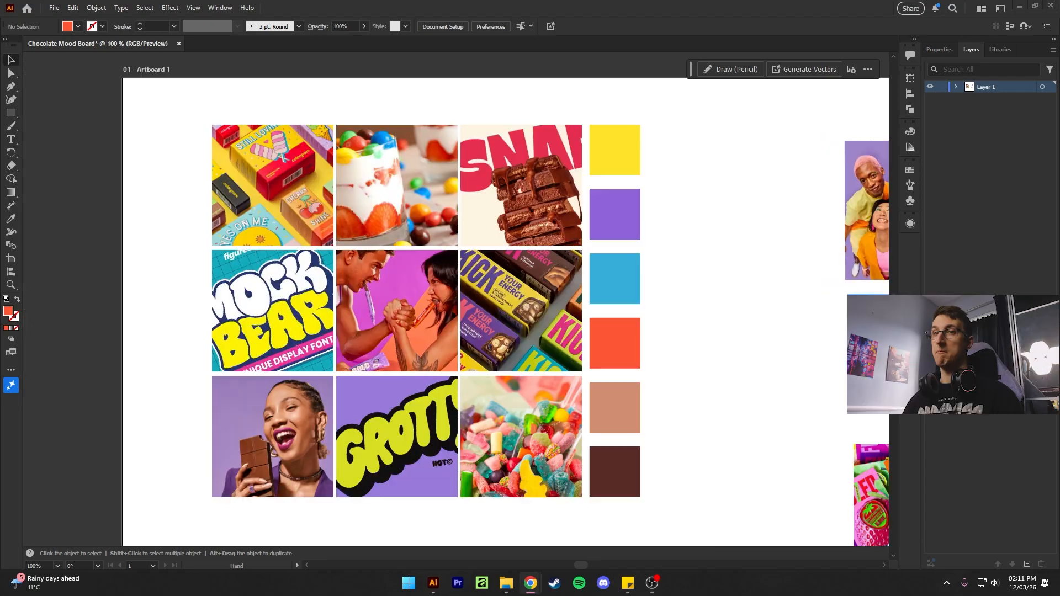
left_click_drag(622, 226, 677, 227)
key("ctrl+z")
left_click(621, 221)
double_click(282, 188)
key("ctrl+v")
left_click_drag(467, 315, 241, 153)
left_click_drag(254, 175, 340, 260)
Step: Try the Screen blend mode at 50% opacity on the purple square over the packaging image
left_click(348, 28)
left_click(259, 45)
left_click(256, 123)
left_click(297, 46)
type("50")
double_click(387, 99)
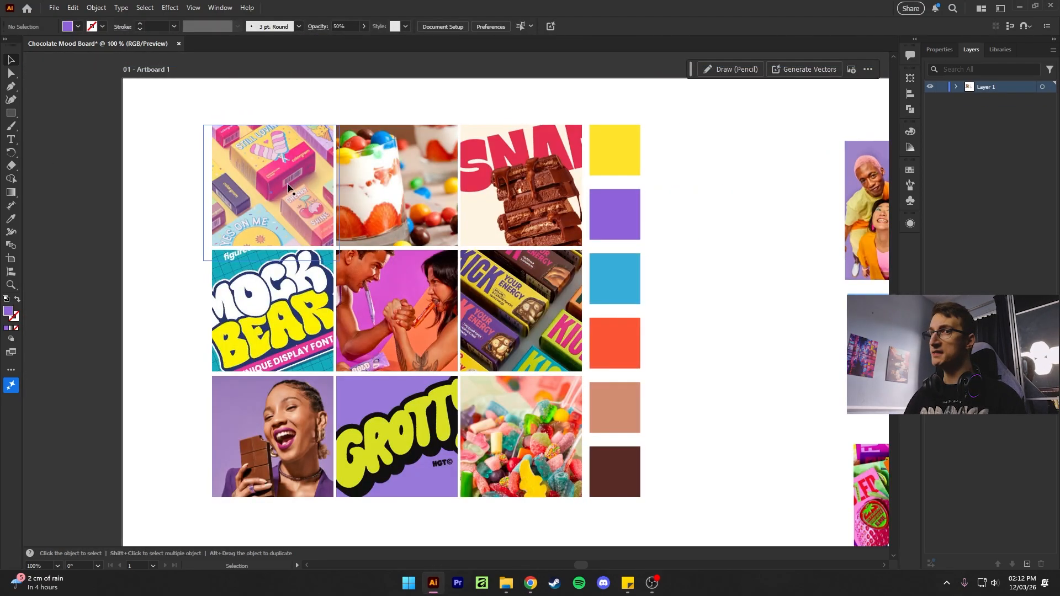
Step: Try the Overlay blend mode on the purple square over the packaging image, and delete the square
double_click(282, 177)
left_click(348, 28)
left_click(278, 149)
left_click(343, 45)
left_click_drag(321, 60, 357, 63)
left_click(165, 57)
key("Delete")
double_click(760, 260)
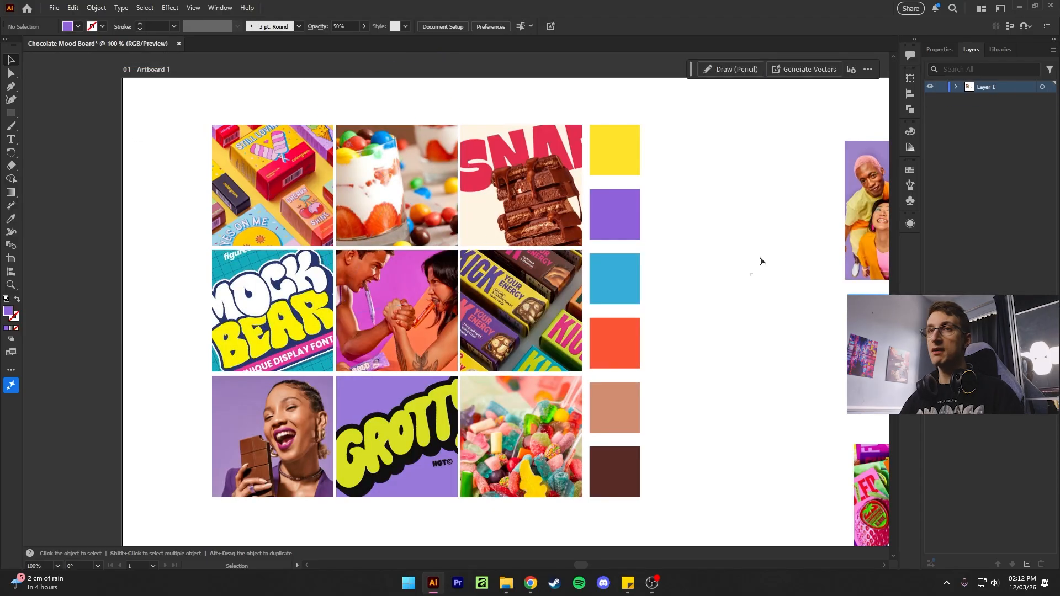
Step: Copy the blue swatch into the sweets image's clip group and enlarge it to about 227 px wide, covering the image
left_click_drag(760, 260, 737, 227)
left_click(592, 247)
key("ctrl+c")
double_click(497, 398)
key("ctrl+v")
left_click_drag(479, 390, 570, 479)
Step: Set the blue overlay on the sweets image to the Overlay blend mode at 30% opacity and leave the clip group
left_click(347, 27)
left_click(259, 45)
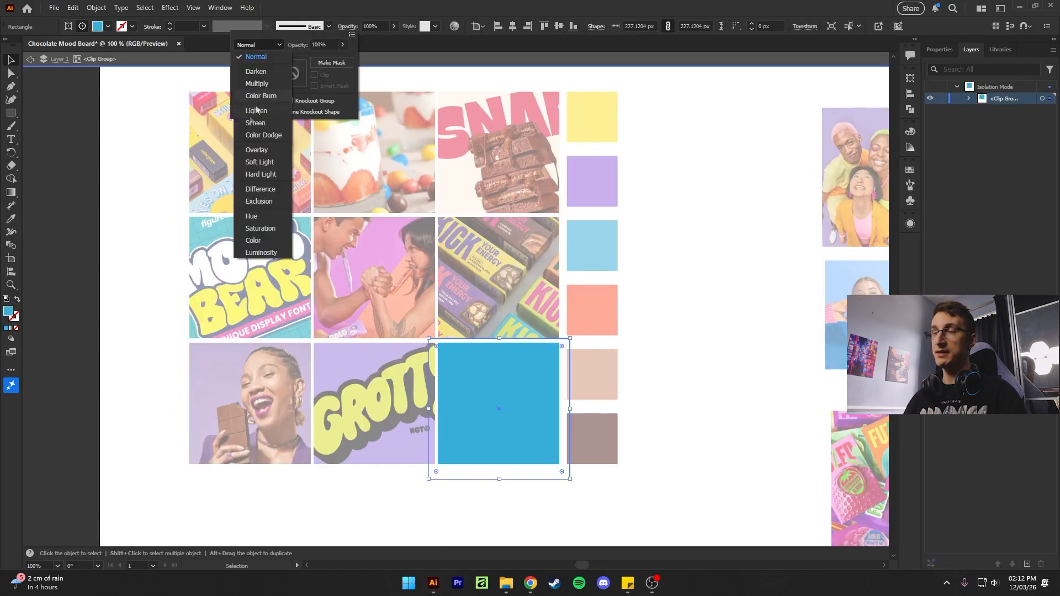
left_click(257, 149)
type("30")
double_click(670, 279)
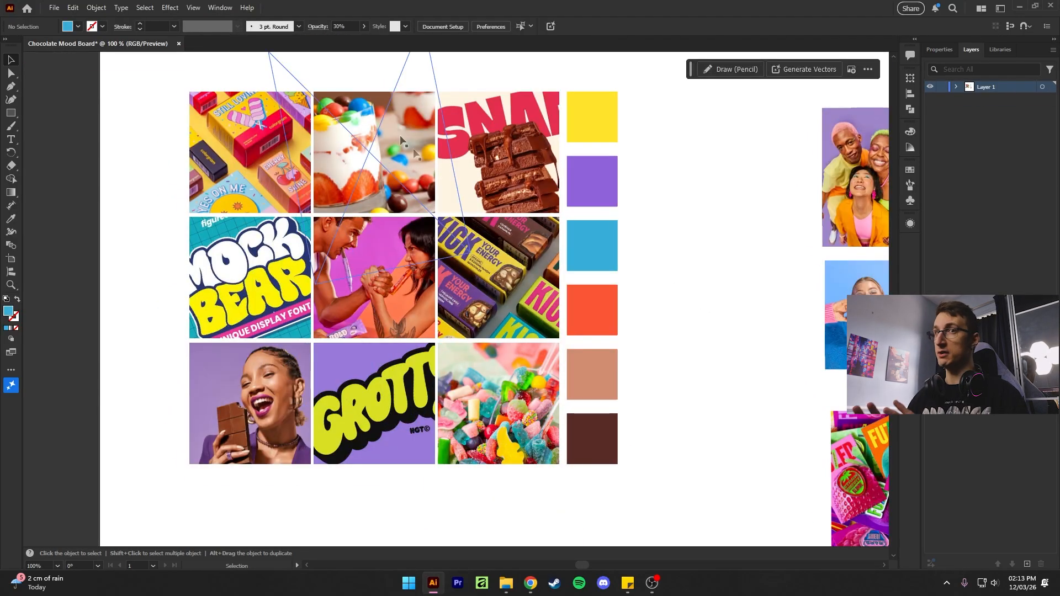
Step: Copy the tan swatch into the layered dessert image's clip group and enlarge it to about 228 px wide, covering the image
left_click(603, 384)
key("ctrl+c")
double_click(378, 158)
key("ctrl+v")
left_click_drag(456, 307, 444, 227)
Step: Try the Hard Light, Hue and Saturation blend modes on the tan square over the dessert image
left_click(347, 26)
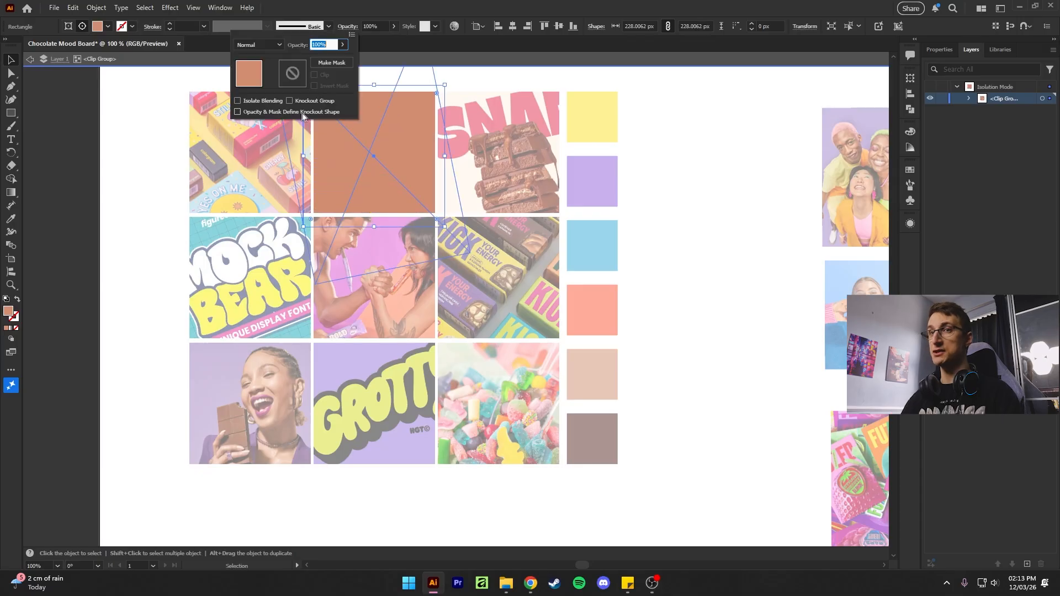
left_click(258, 45)
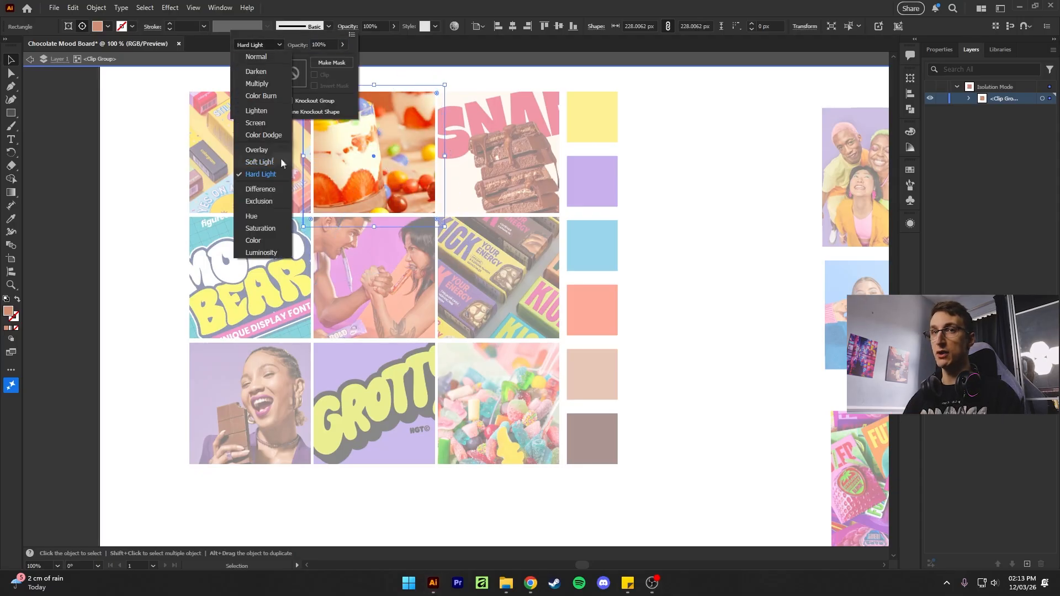
left_click(256, 217)
left_click(258, 44)
left_click(258, 228)
left_click(270, 45)
Step: Lower the tan overlay's opacity on the dessert image, trying 20% and settling on 10%, and leave the clip group
key("Escape")
key("Escape")
double_click(373, 26)
type("20")
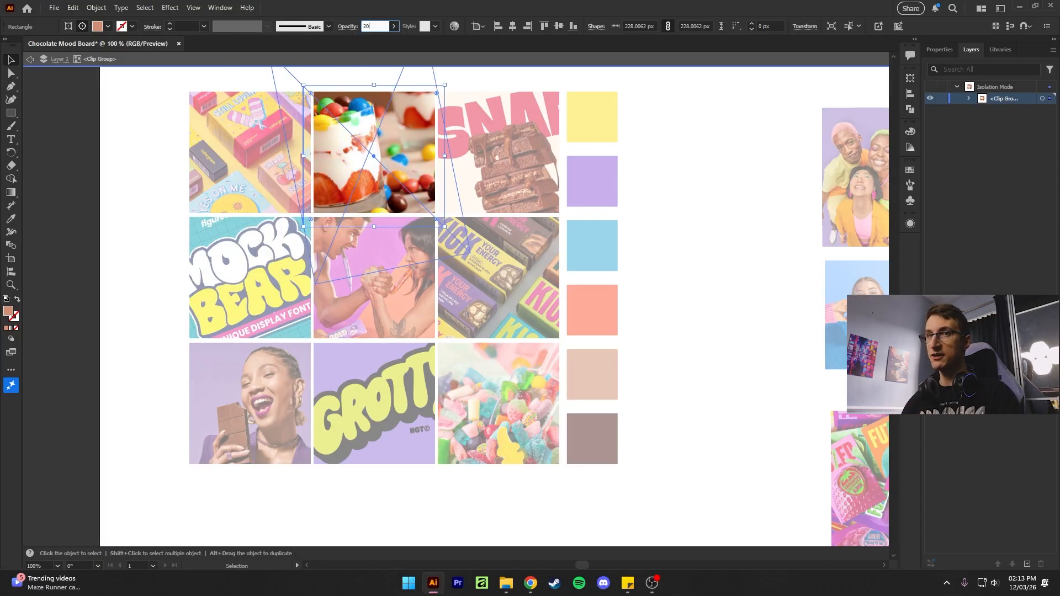
left_click(347, 26)
left_click(258, 45)
key("Escape")
key("Escape")
key("Escape")
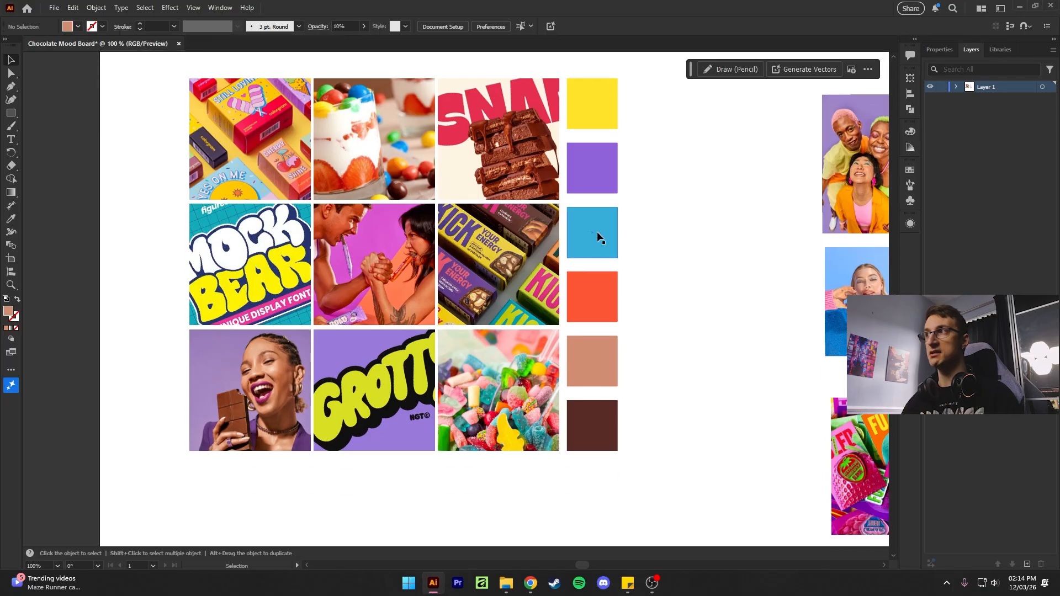
Step: Copy the blue swatch into the Mock Bear image's clip group and enlarge it to about 210 px wide, covering the image
double_click(265, 268)
key("i")
left_click(592, 246)
key("m")
left_click_drag(189, 216, 339, 348)
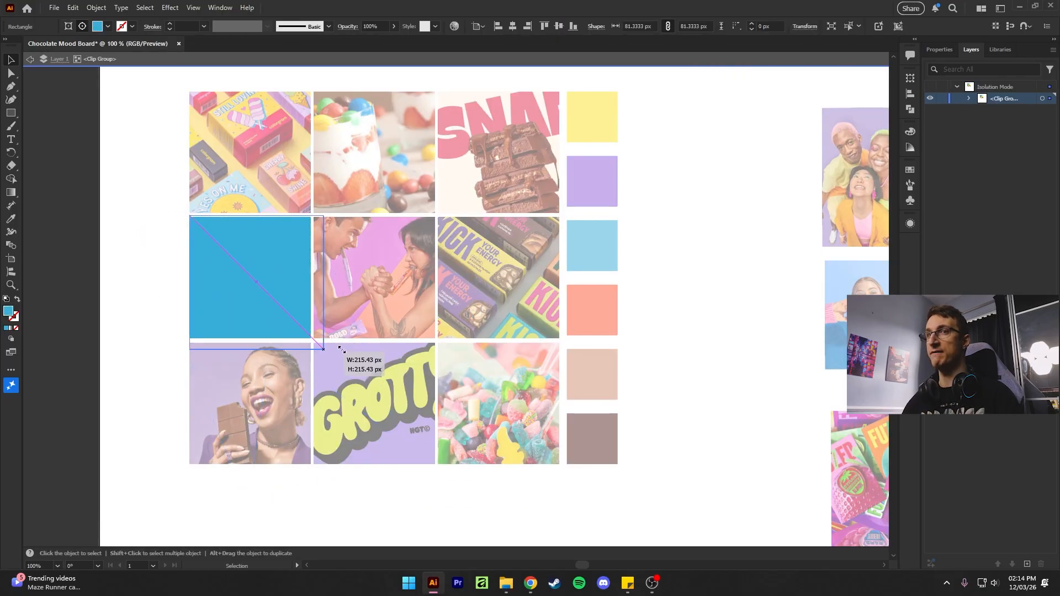
key("v")
Step: Try the Overlay blend mode on the blue square over the Mock Bear image at 80% and lower opacities
left_click(347, 27)
left_click(258, 44)
left_click(259, 228)
left_click(297, 45)
type("20")
key("Return")
left_click(288, 47)
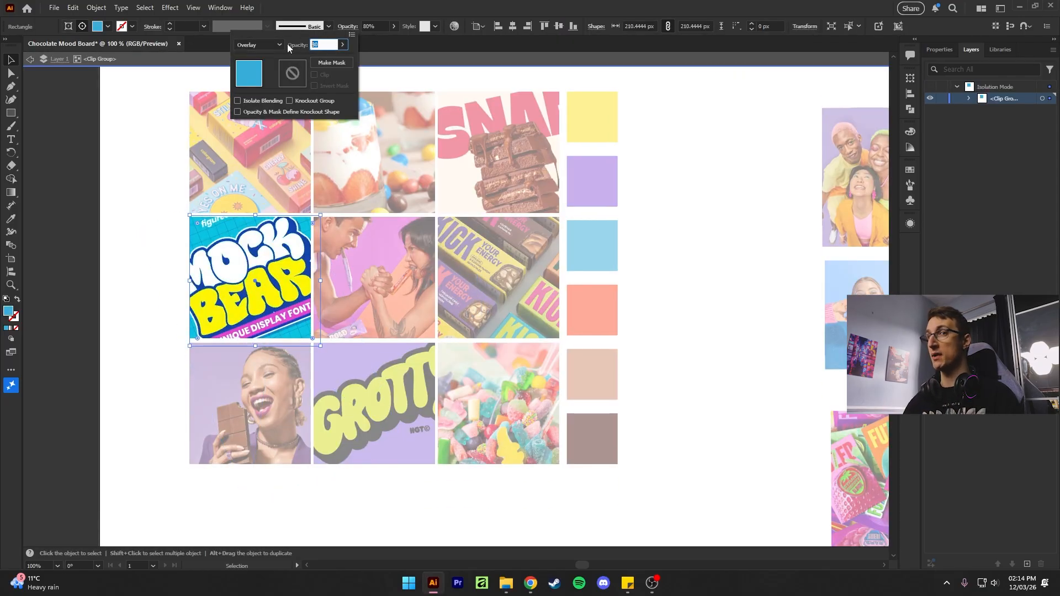
type("25")
left_click(429, 75)
Step: Try the Hard Light and Hue blend modes on the blue square over the Mock Bear image
left_click(348, 26)
left_click(258, 44)
left_click(259, 174)
left_click(258, 44)
left_click(260, 216)
left_click(259, 44)
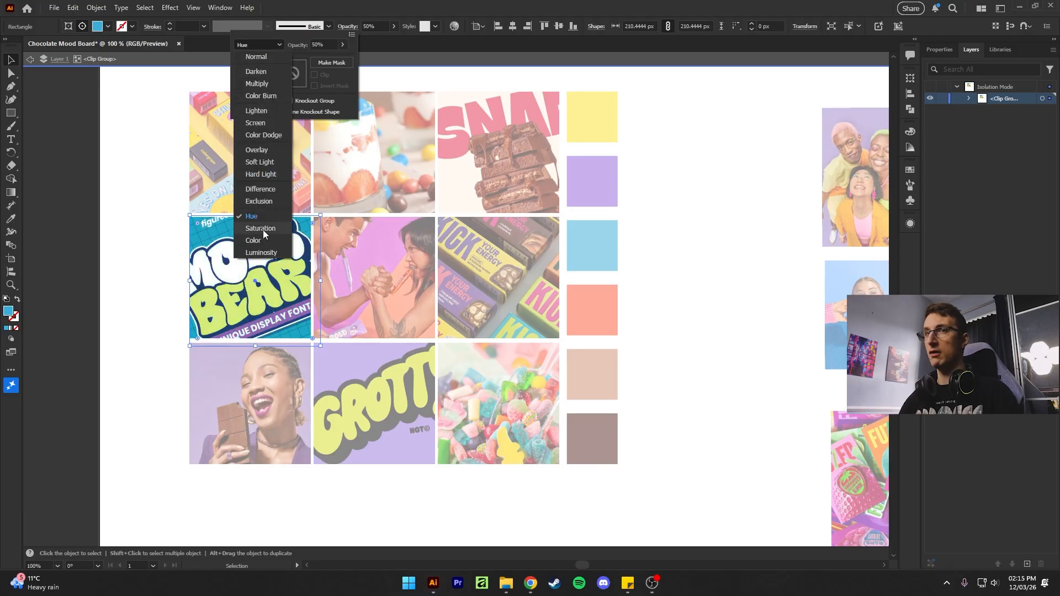
Step: Compare Luminosity with Saturation on the Mock Bear image's blue overlay, and settle on Saturation at 100% opacity
left_click(262, 229)
left_click_drag(326, 45, 202, 42)
left_click(347, 27)
left_click(347, 26)
left_click(259, 45)
left_click(262, 254)
left_click(258, 44)
left_click(263, 230)
double_click(155, 215)
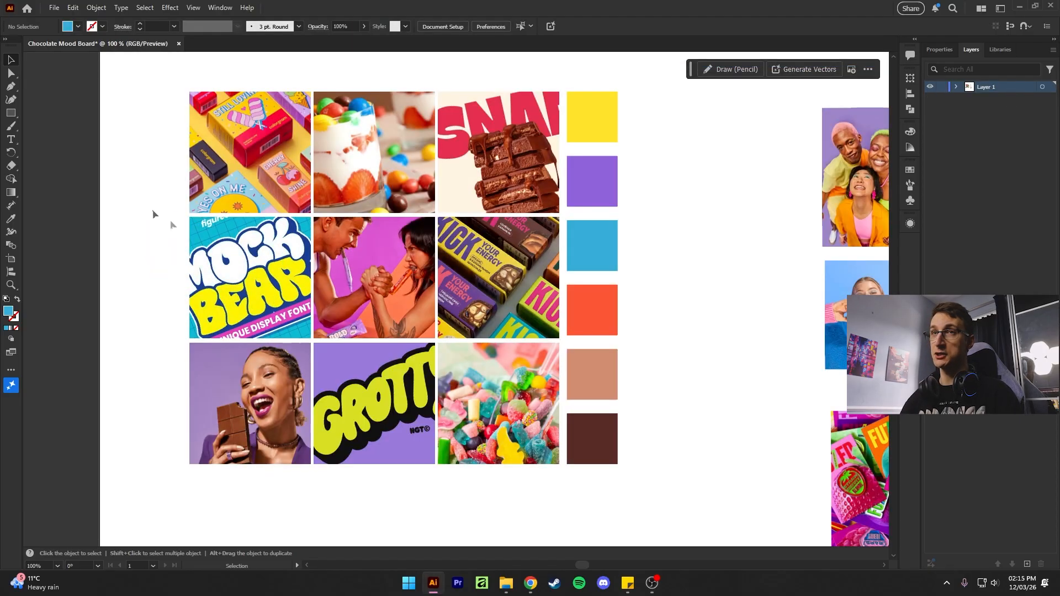
Step: Copy the tan swatch into the Kick bars image's clip group and enlarge it to about 232 by 239 px, covering the image
double_click(668, 333)
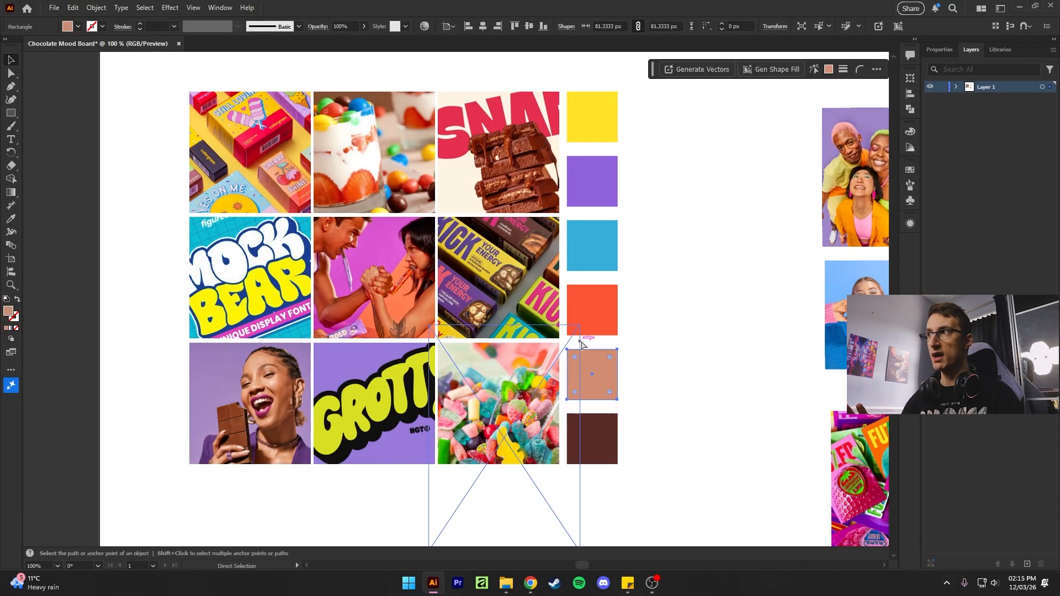
double_click(557, 336)
left_click_drag(558, 338, 573, 355)
Step: Set the tan overlay on the Kick bars image to the Overlay blend mode at 25% opacity and leave the clip group
left_click(347, 27)
left_click(259, 44)
left_click(260, 152)
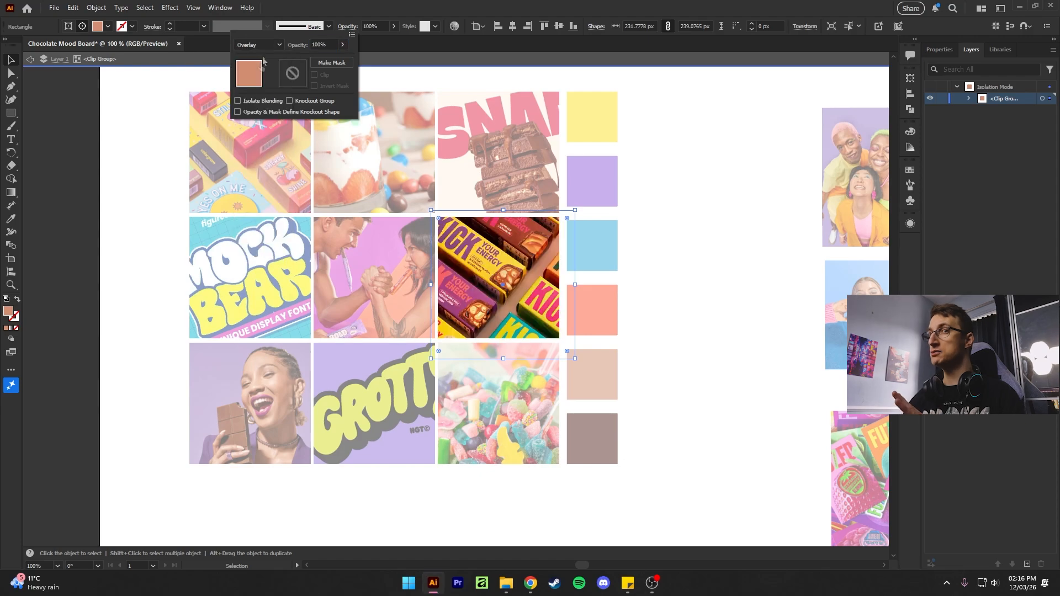
left_click_drag(327, 45, 276, 44)
type("25")
double_click(679, 275)
Step: Copy the purple swatch into the arm-wrestling image's clip group and enlarge it to about 242 px wide, covering the image
left_click_drag(668, 283, 699, 284)
left_click(623, 181)
key("ctrl+c")
double_click(405, 270)
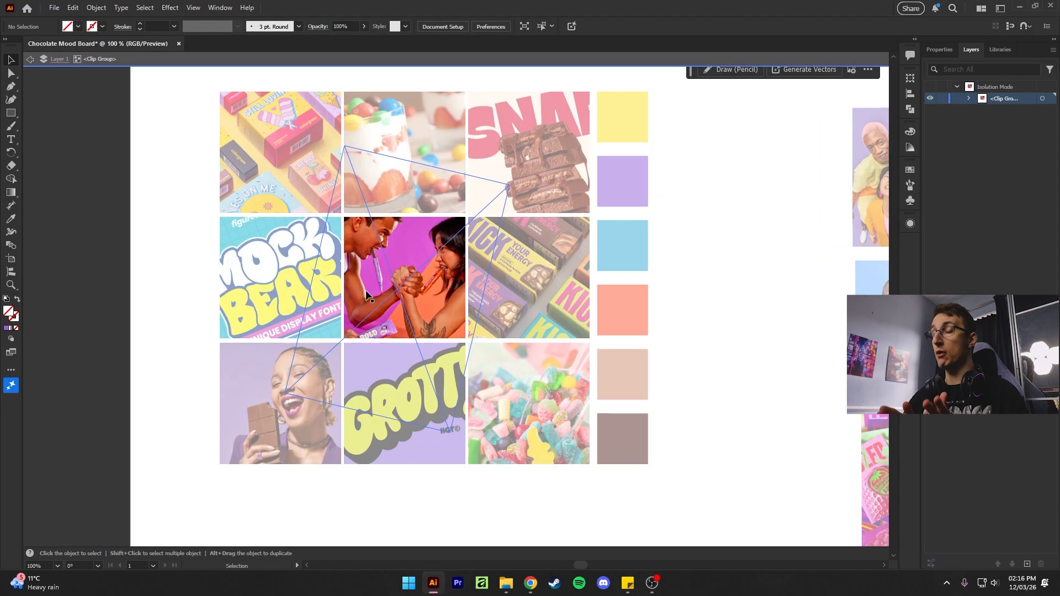
key("ctrl+v")
left_click_drag(456, 301, 472, 359)
Step: Try the Overlay and Soft Light blend modes on the purple square over the arm-wrestling image at 25% and 100% opacity
left_click(348, 27)
left_click(259, 45)
left_click(260, 152)
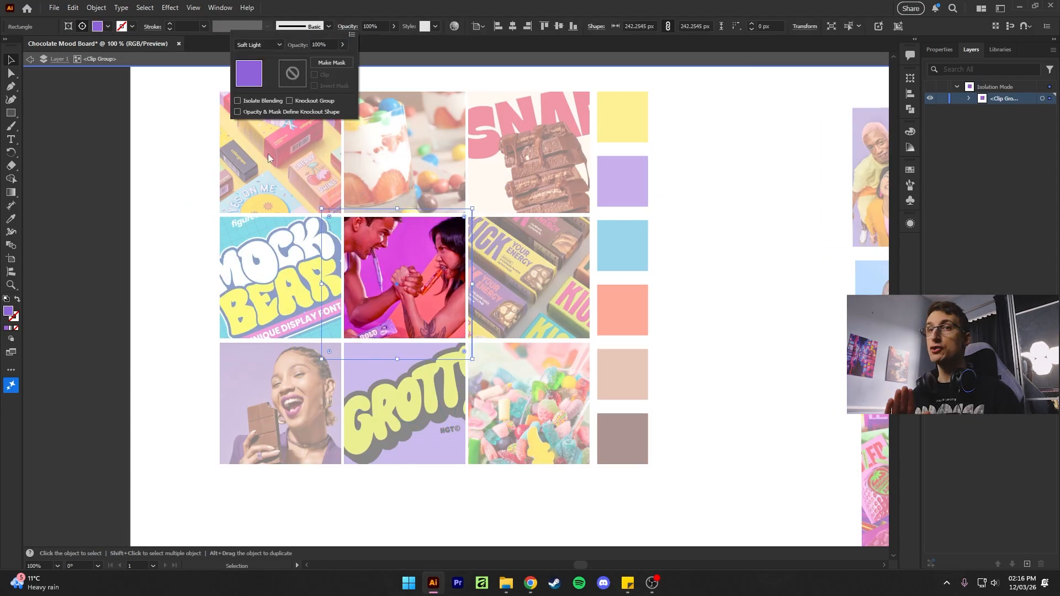
left_click_drag(329, 45, 282, 45)
type("25")
left_click(348, 27)
type("100")
left_click(399, 39)
Step: Try Saturation at 100% opacity and Overlay at 25% on the purple square over the arm-wrestling image
left_click(348, 26)
left_click(271, 45)
left_click(259, 230)
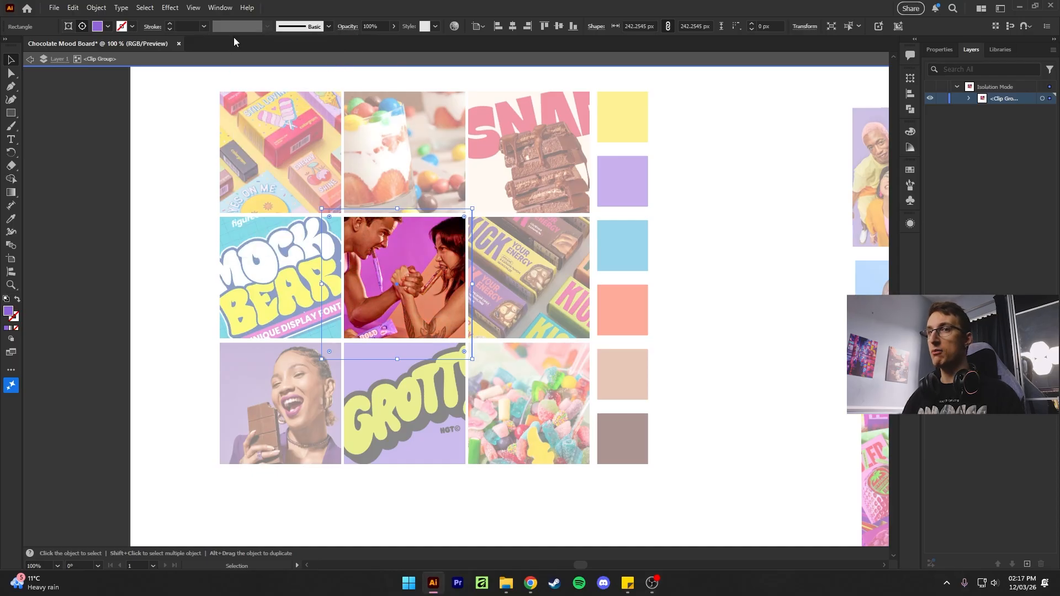
left_click(347, 27)
left_click(271, 45)
left_click(261, 151)
left_click(425, 296)
Step: Delete the purple square from the arm-wrestling image's clip group and leave the group
left_click(348, 27)
left_click(271, 45)
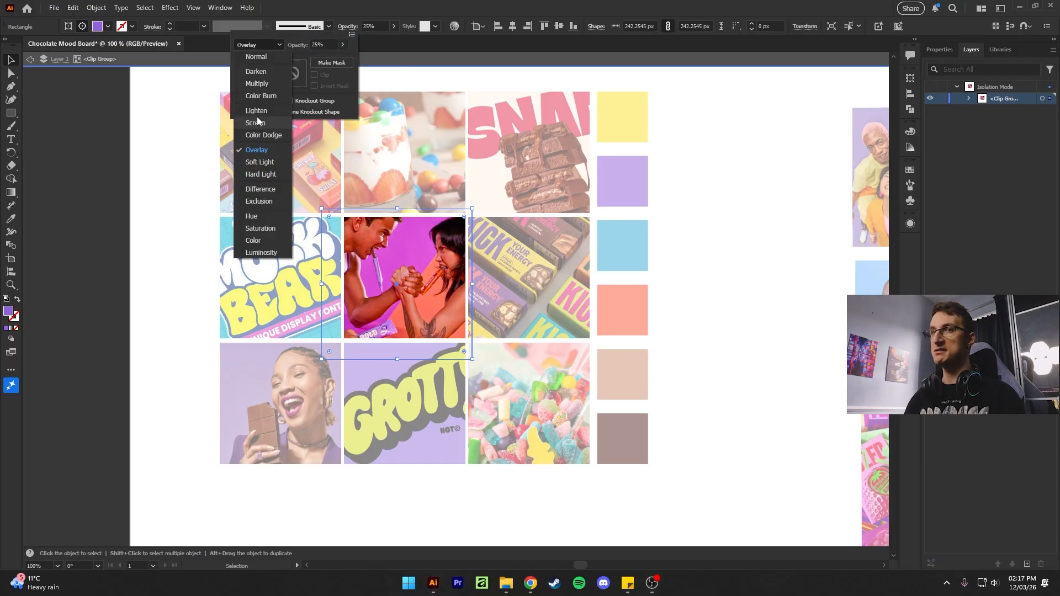
left_click(116, 167)
key("Delete")
double_click(116, 167)
double_click(559, 379)
key("Escape")
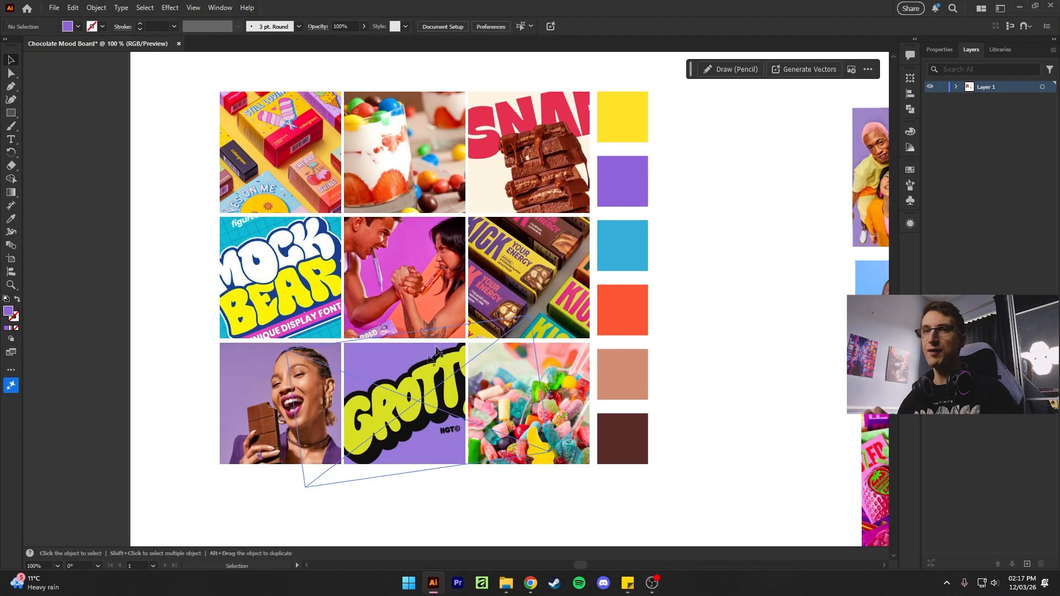
Step: Copy the yellow swatch into the laughing woman image's clip group and enlarge it to cover the image
left_click(622, 117)
key("ctrl+c")
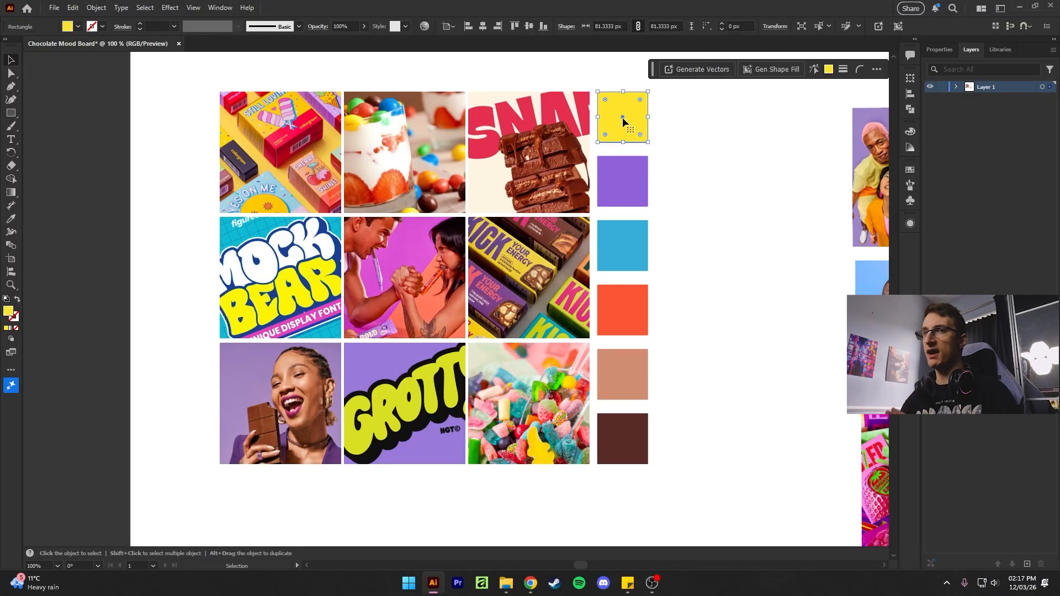
double_click(269, 388)
key("ctrl+v")
left_click_drag(267, 386, 348, 481)
Step: Set the yellow overlay on the laughing woman image to the Overlay blend mode at 10% opacity
left_click(347, 26)
left_click(259, 45)
left_click(260, 149)
left_click_drag(327, 45, 270, 47)
type("1025")
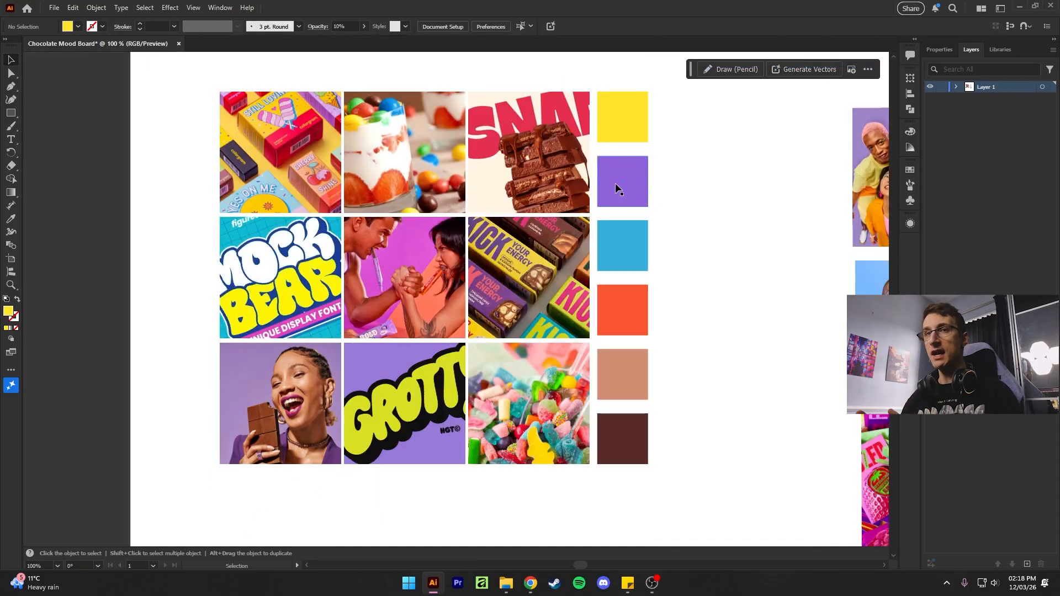
Step: Copy the purple swatch into the laughing woman image's clip group and resize it to about 203 by 232 px, covering the image
key("ctrl+v")
key("ctrl+x")
double_click(258, 374)
key("ctrl+v")
left_click_drag(443, 307, 348, 469)
left_click_drag(286, 412, 282, 416)
left_click_drag(280, 347, 280, 329)
Step: Set the purple overlay on the laughing woman image to the Overlay blend mode and lower its opacity to 50%
left_click(347, 26)
left_click(260, 45)
left_click(260, 149)
left_click_drag(325, 45, 270, 47)
type("25")
key("Return")
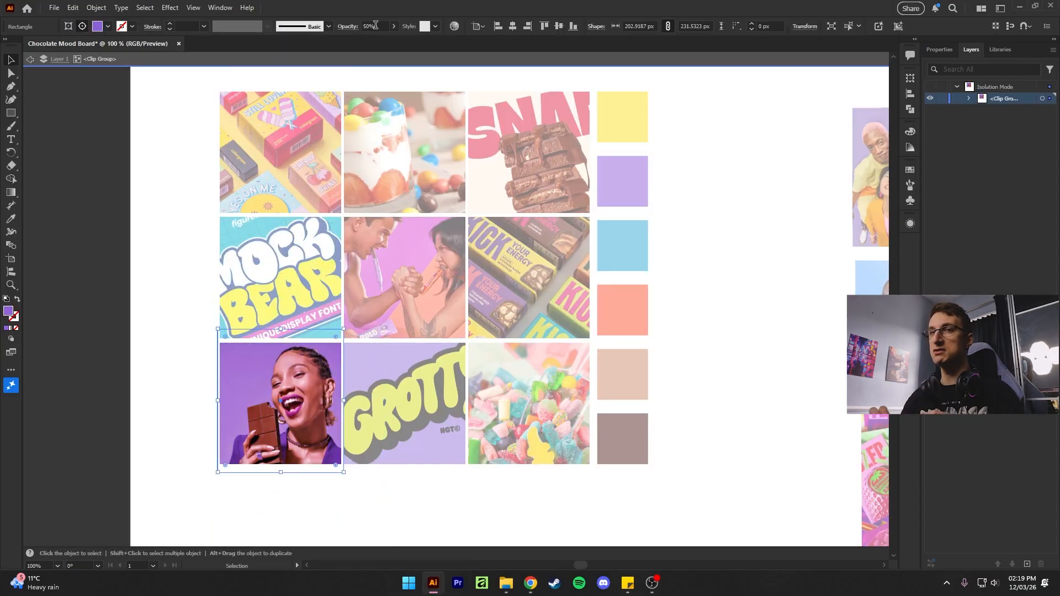
double_click(180, 346)
Step: Copy the yellow swatch into the Grotty lettering image's clip group and enlarge it to about 230 px wide, covering the image
left_click_drag(588, 141, 550, 145)
left_click(584, 121)
key("ctrl+c")
double_click(359, 414)
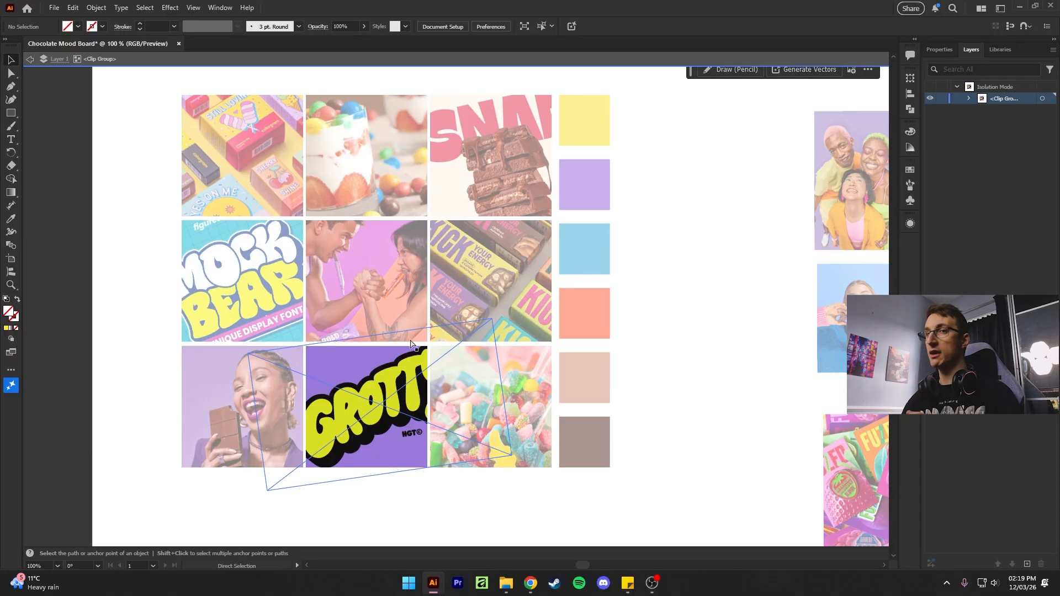
key("ctrl+v")
left_click_drag(352, 390, 445, 498)
Step: Try several blend modes on the yellow overlay over the Grotty lettering image and lower its opacity to 21%
left_click(347, 26)
left_click(259, 44)
left_click(260, 149)
left_click(260, 45)
left_click(262, 227)
left_click(259, 45)
left_click(260, 161)
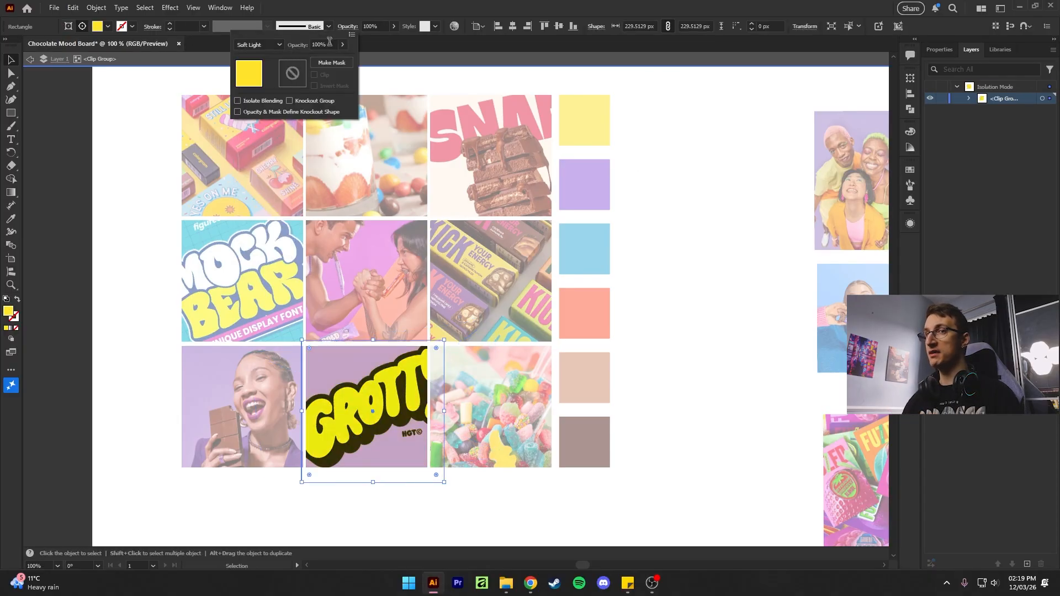
left_click_drag(327, 45, 270, 43)
type("25")
key("Return")
left_click(347, 27)
left_click(260, 45)
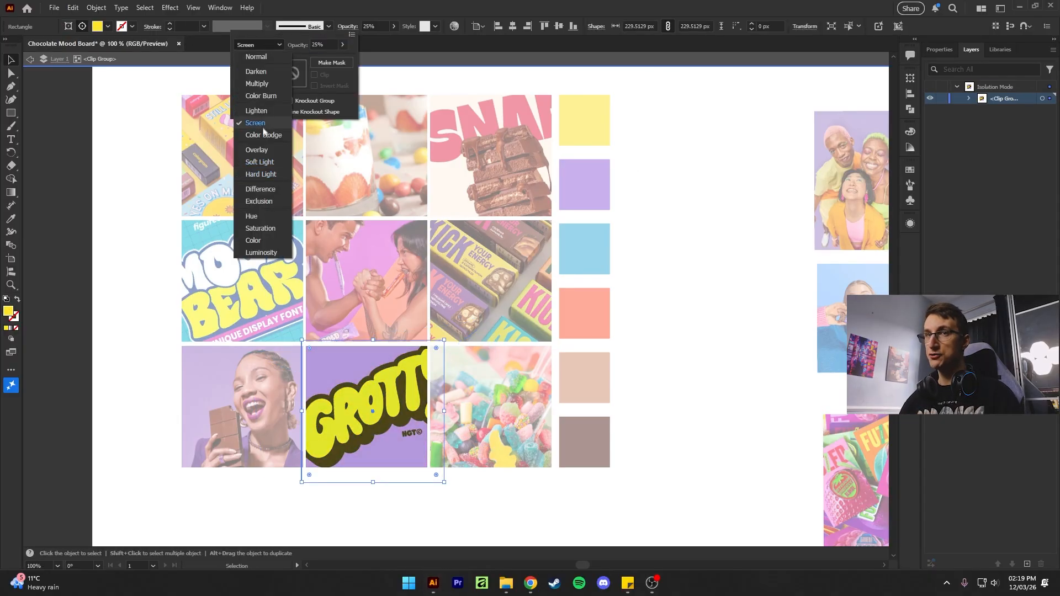
left_click(258, 198)
key("Escape")
key("Escape")
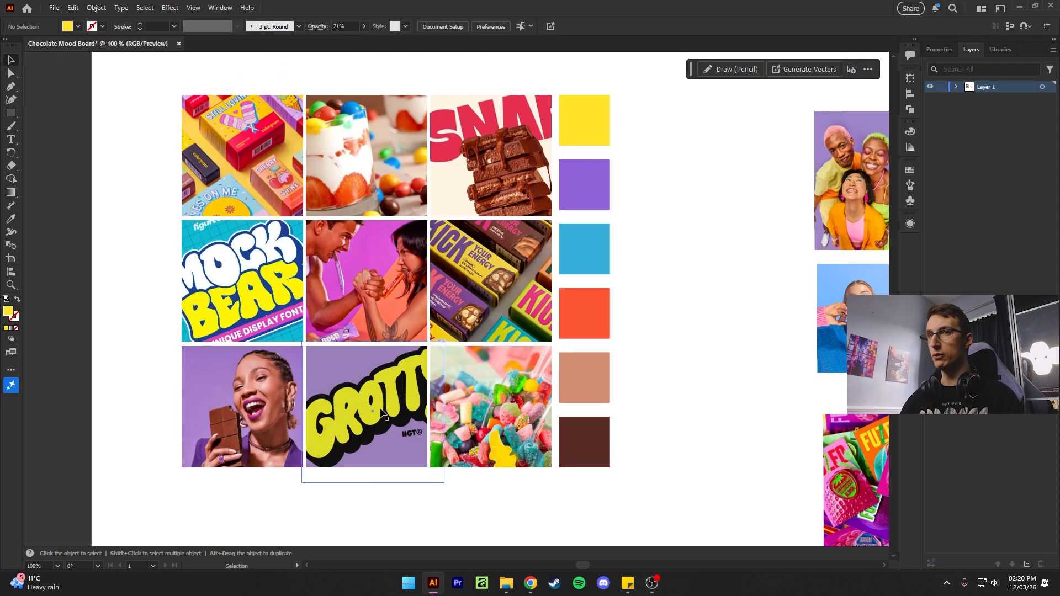
Step: Copy the purple swatch into the Grotty lettering image's clip group and enlarge it to cover the image
double_click(359, 412)
left_click(584, 185)
key("ctrl+c")
double_click(359, 412)
key("ctrl+v")
left_click_drag(349, 394, 438, 480)
Step: Set the opacity of the purple overlay on the Grotty lettering image to 50%
left_click(347, 26)
type("50")
key("Return")
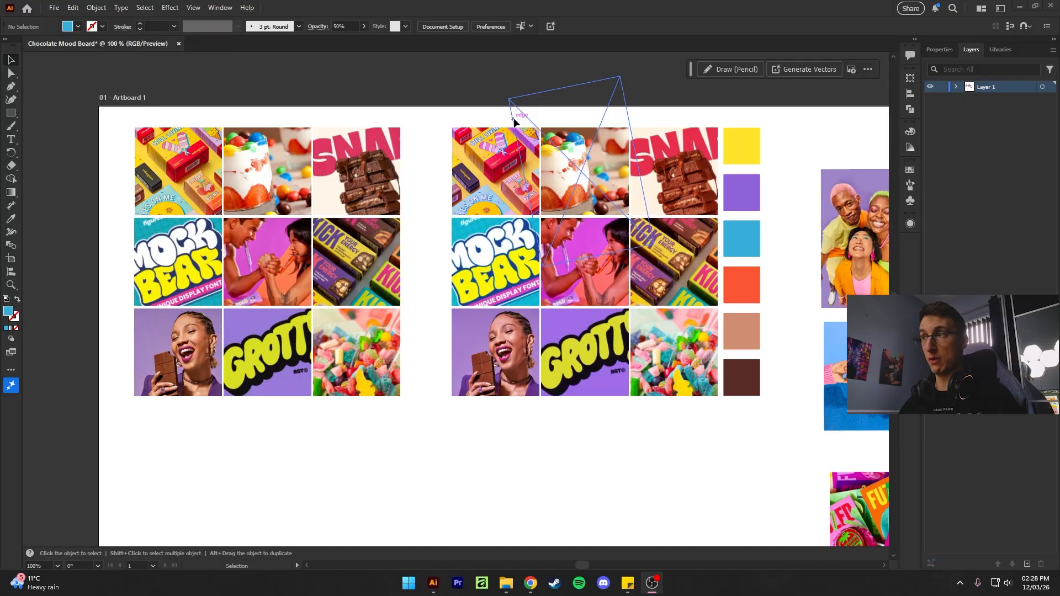
Step: Compare the two nine-image grids by selecting each one in turn, and clear the selection
left_click_drag(119, 114, 431, 420)
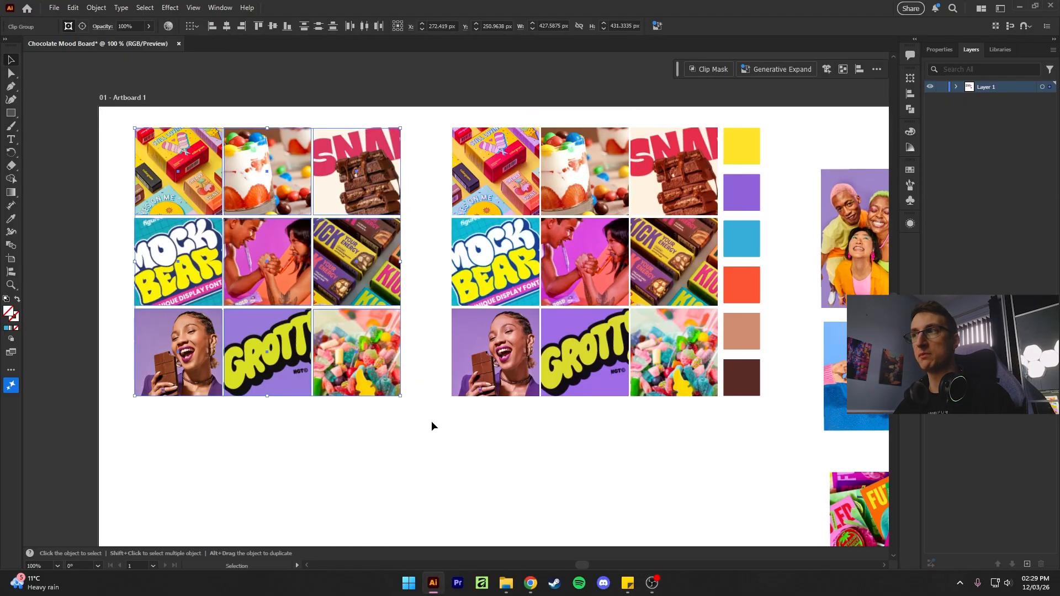
left_click_drag(431, 116, 717, 415)
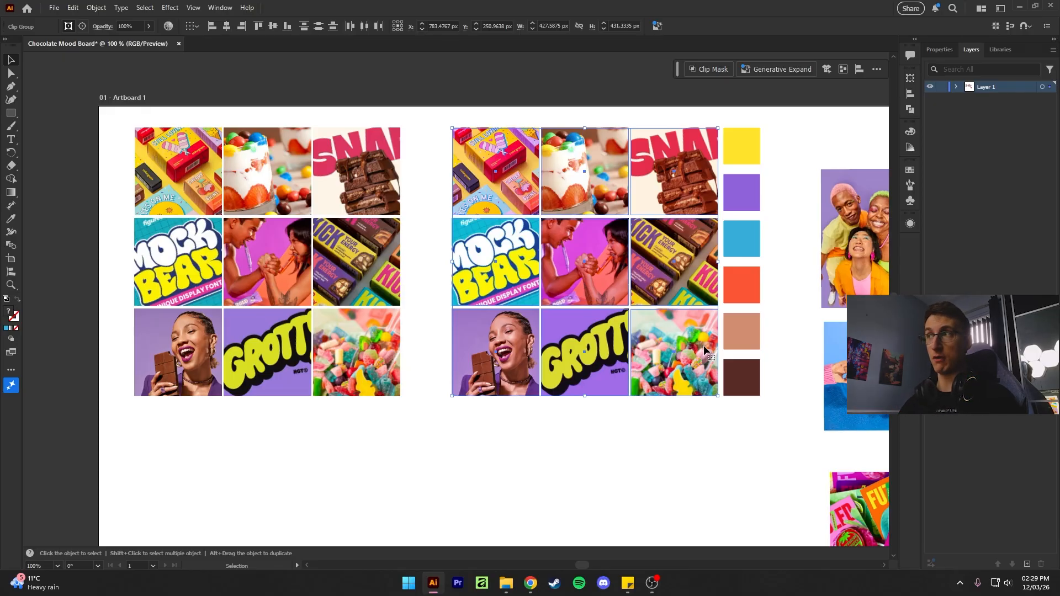
left_click(526, 429)
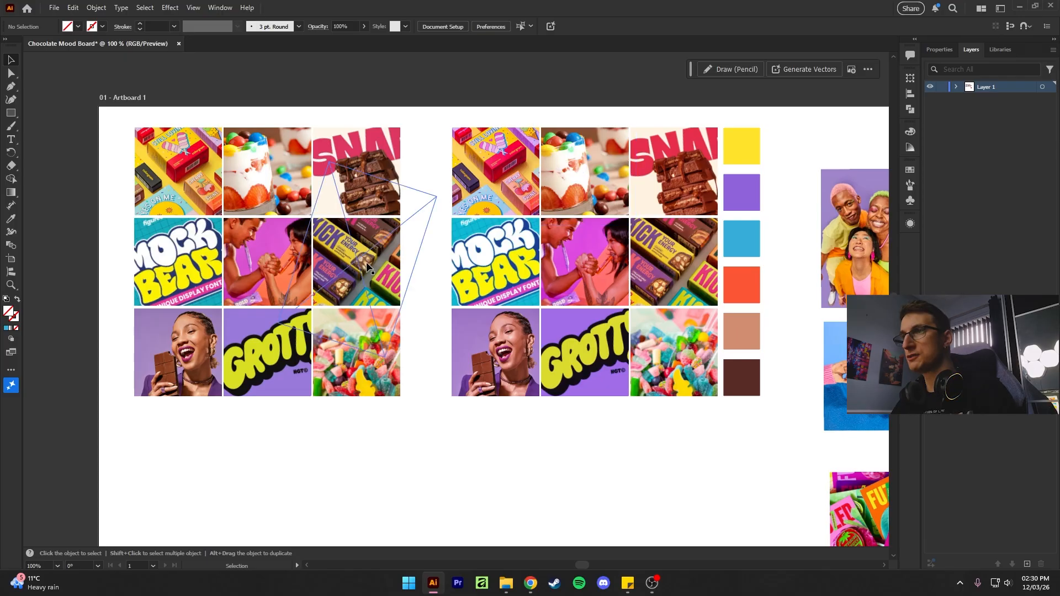
Step: Pull the Kick bar image out of both grids and place the two versions side by side below for a close comparison
left_click_drag(364, 264, 436, 468)
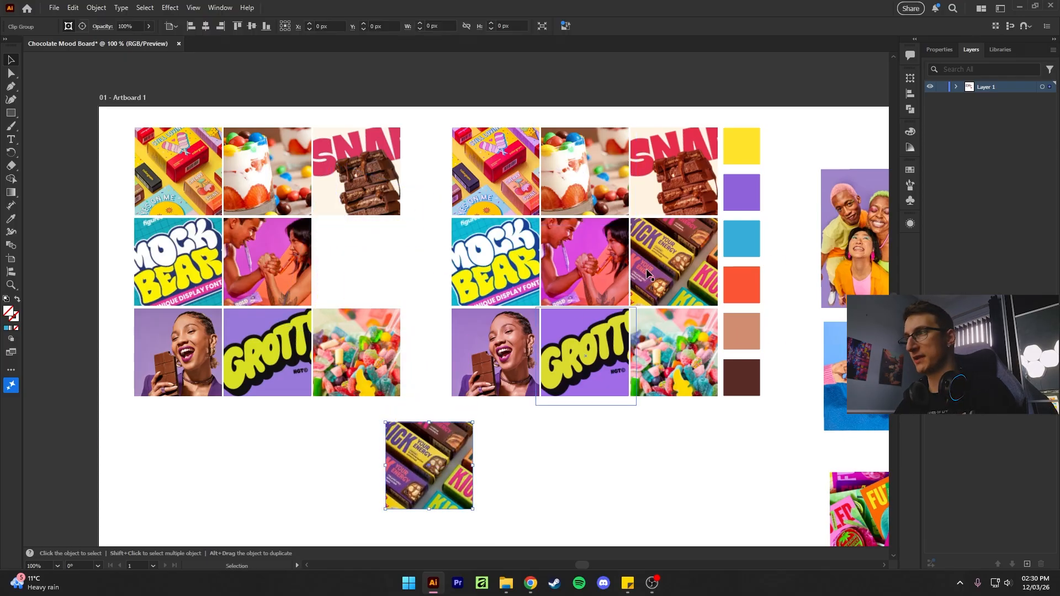
left_click_drag(669, 240, 523, 443)
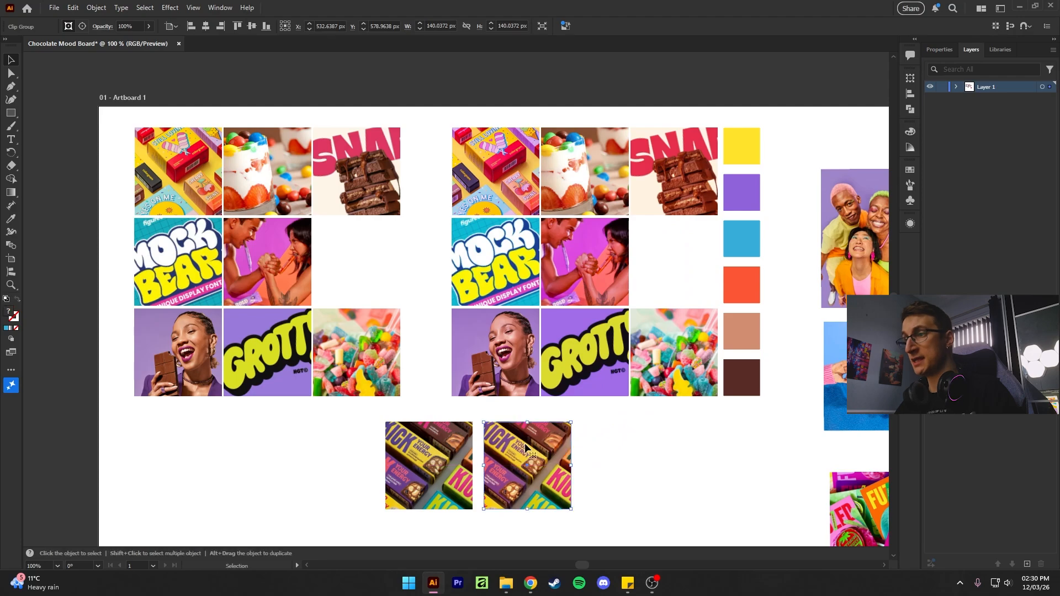
scroll(528, 445, "down", 3)
left_click(602, 380)
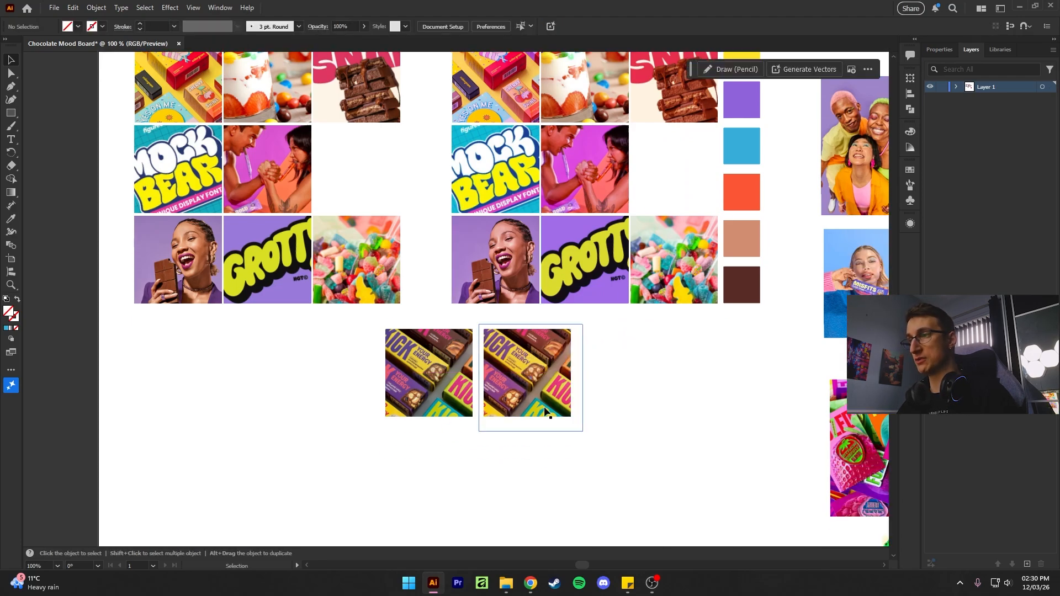
scroll(542, 390, "up", 2)
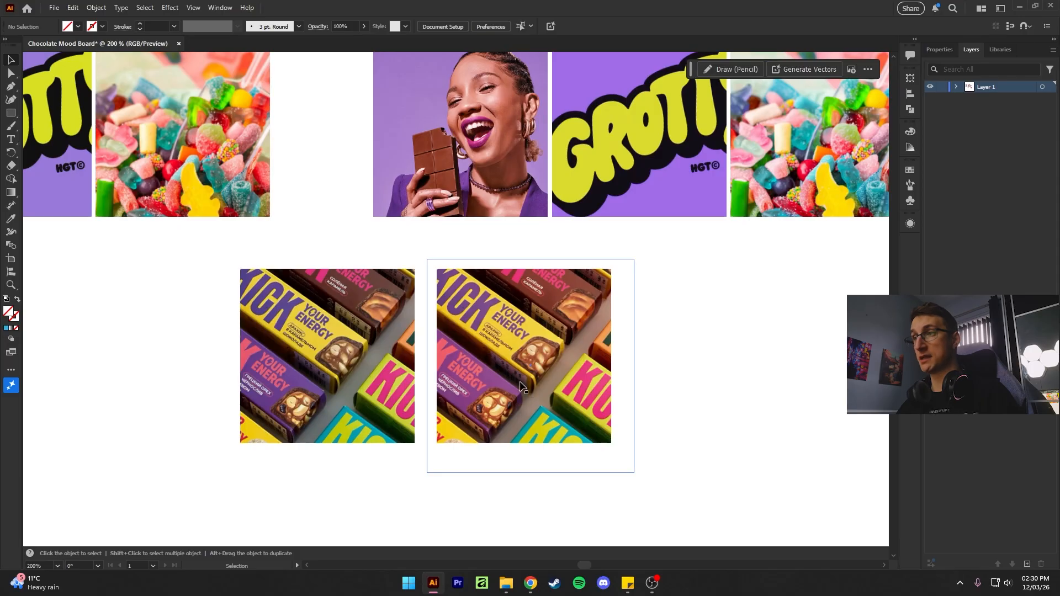
scroll(522, 386, "down", 1)
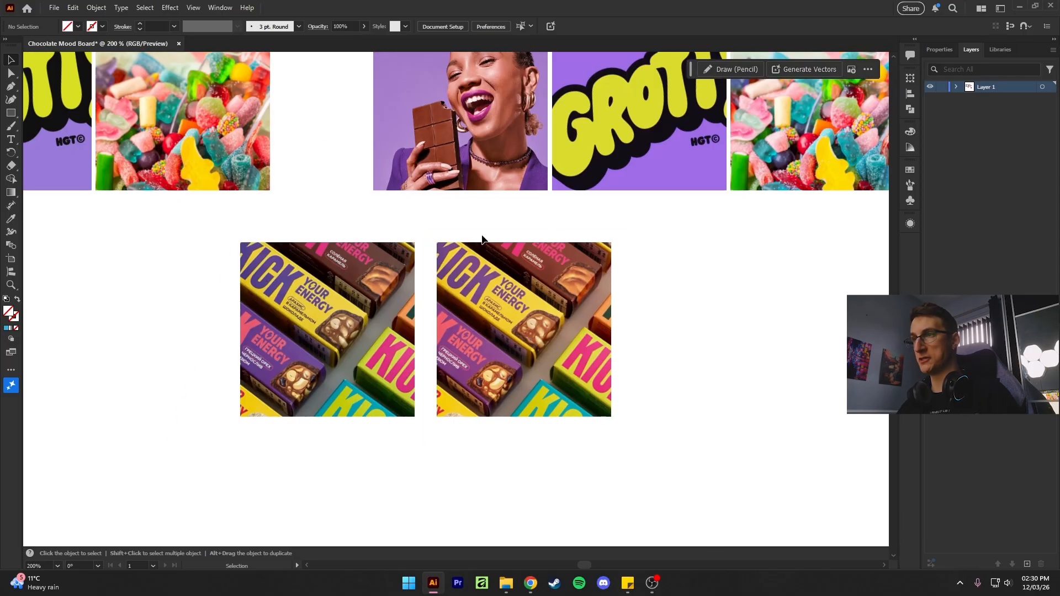
scroll(600, 336, "down", 1)
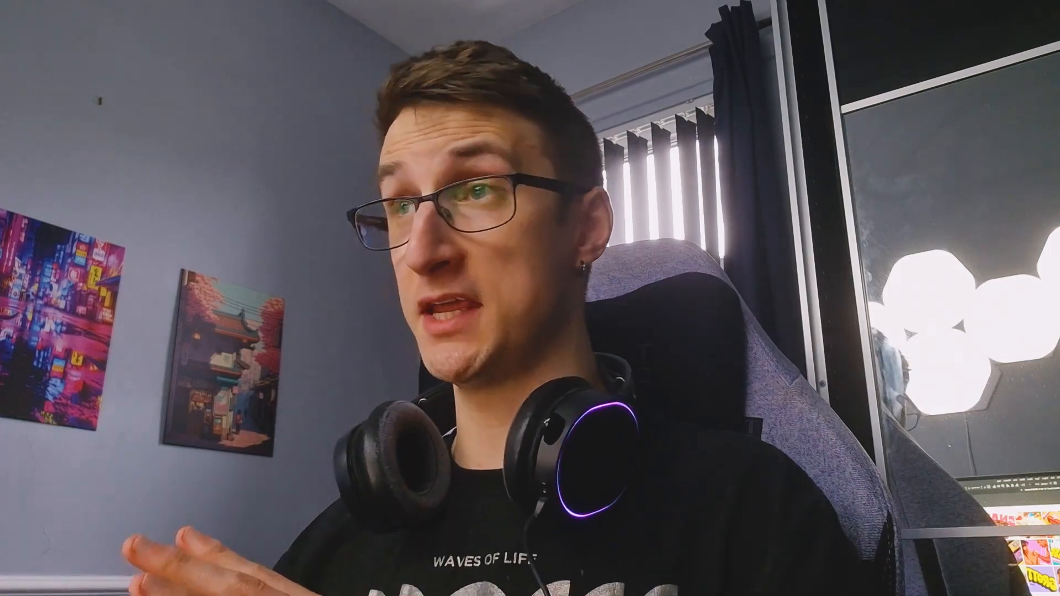
left_click_drag(335, 110, 554, 387)
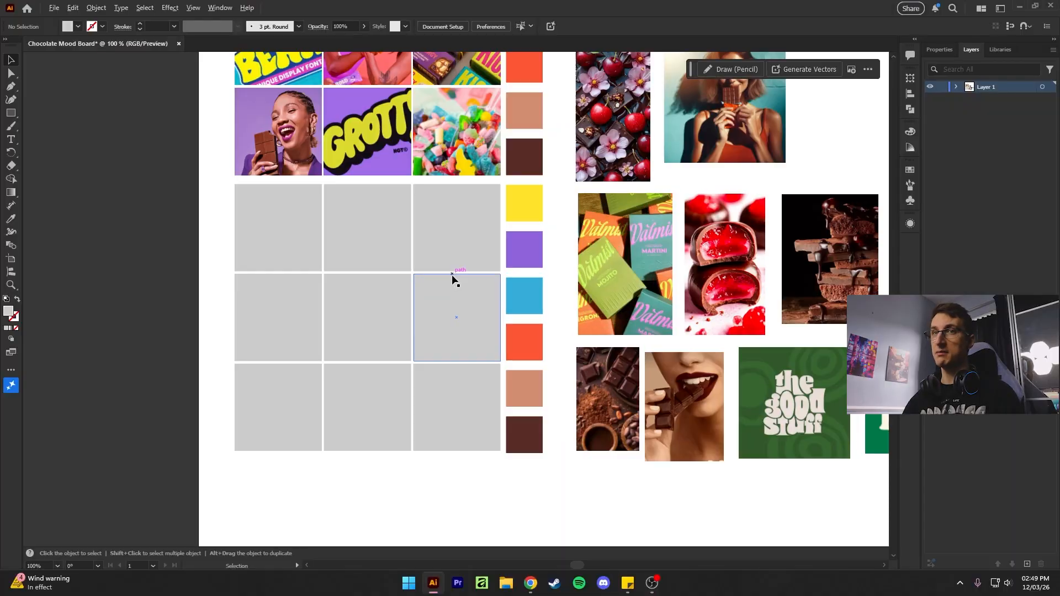
Step: Clip the Valmist packaging image into the right cell of the empty grid's middle row, scaled and positioned to fill it
left_click_drag(617, 270, 470, 323)
double_click(458, 319)
left_click_drag(503, 389, 484, 365)
scroll(483, 325, "up", 2)
left_click_drag(487, 405, 501, 396)
left_click_drag(491, 283, 472, 329)
double_click(681, 237)
Step: Move the cherry and blossom chocolate image behind the new grid's top-left cell and clip it to that cell
scroll(680, 238, "down", 2)
left_click_drag(689, 143, 353, 261)
key("ctrl+shift+[")
left_click(353, 248, "shift")
key("ctrl+7")
Step: Enlarge and reposition the cherry and blossom image inside its clip group so it fills the cell
double_click(354, 249)
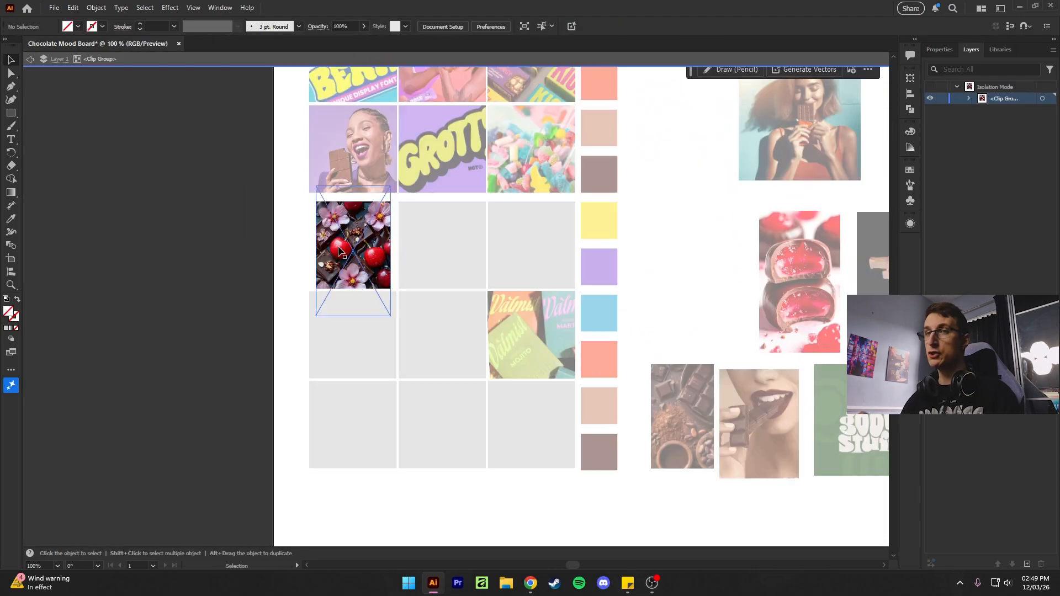
left_click(354, 249)
left_click_drag(390, 316, 467, 378)
left_click_drag(391, 254, 364, 211)
double_click(627, 369)
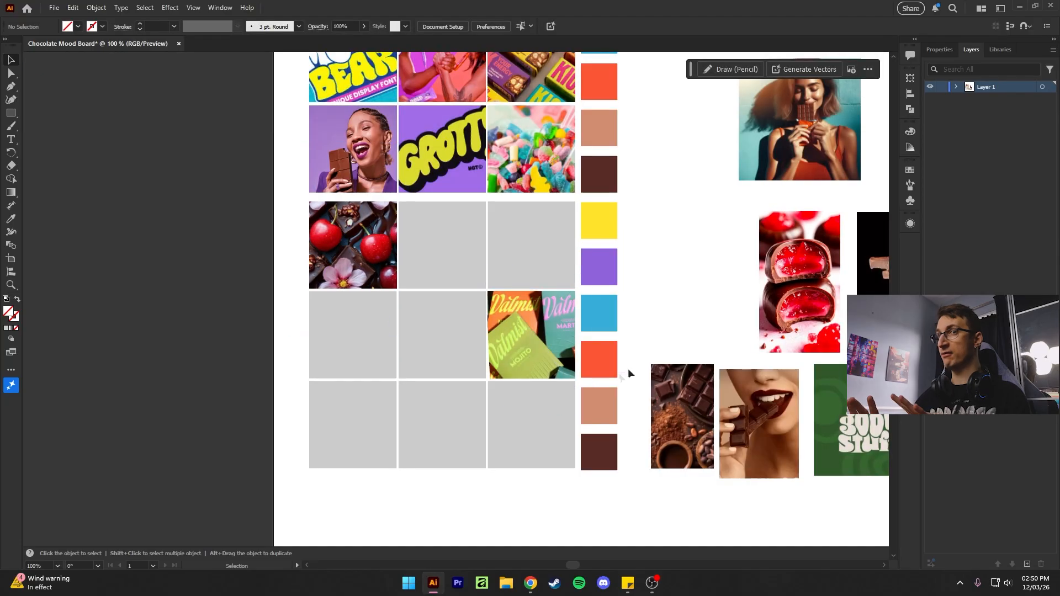
Step: Move the stacked dark chocolate image behind the new grid's top-right cell and clip it to that cell
left_click_drag(686, 311, 474, 309)
left_click_drag(685, 271, 311, 241)
key("ctrl+shift+[")
left_click(319, 243, "shift")
key("ctrl+7")
Step: Slightly resize the stacked dark chocolate image inside its clip group and shift it down within the cell
double_click(318, 243)
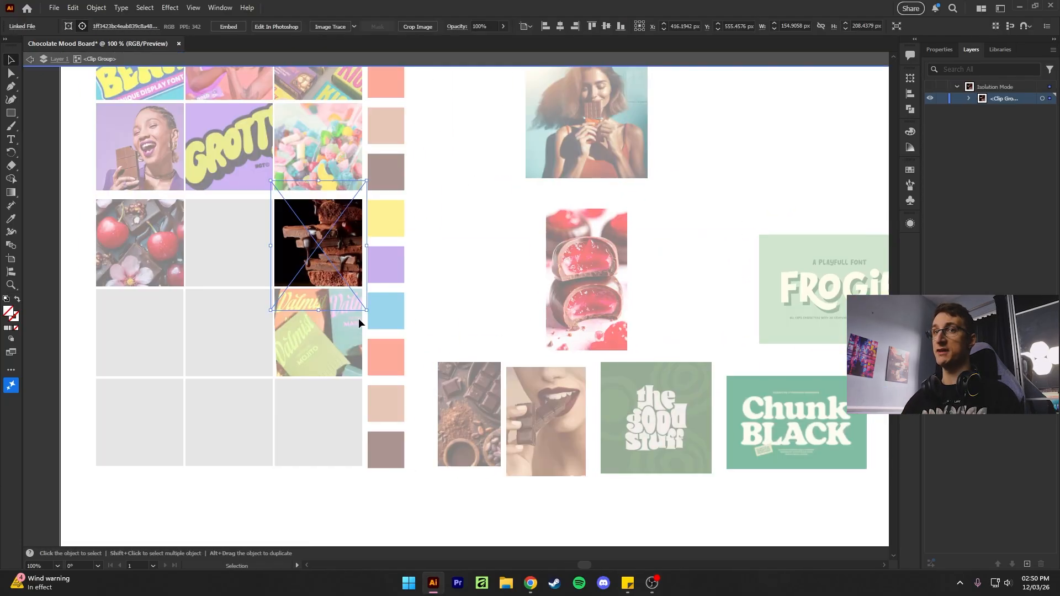
left_click_drag(367, 311, 373, 305)
double_click(356, 219)
left_click_drag(356, 218, 357, 234)
double_click(465, 257)
Step: Move the image of the woman holding a chocolate bar behind the middle-left cell and clip it to that cell
left_click_drag(496, 282, 603, 310)
left_click_drag(699, 161, 253, 368)
key("ctrl+shift+[")
left_click(254, 368, "shift")
key("ctrl+7")
Step: Enlarge and reposition the woman with the chocolate bar inside her clip group so the image fills the cell
double_click(246, 364)
left_click_drag(307, 415, 352, 459)
left_click_drag(278, 353, 271, 363)
double_click(563, 348)
Step: Move the green The Good Stuff lettering image behind the bottom-middle cell and clip it to that cell
left_click_drag(567, 355, 494, 290)
left_click_drag(687, 387, 261, 390)
key("ctrl+shift+[")
left_click(261, 391, "shift")
key("ctrl+7")
Step: Enlarge The Good Stuff lettering image inside its clip group and reposition it so the lettering fills the cell
double_click(278, 406)
left_click(289, 426)
left_click_drag(319, 442, 349, 472)
left_click_drag(295, 409, 271, 393)
double_click(438, 480)
Step: Move the close-up of lips biting chocolate behind the bottom-right cell and clip it to that cell
left_click_drag(439, 479, 348, 467)
left_click_drag(463, 385, 227, 384)
key("ctrl+shift+[")
left_click(237, 382, "shift")
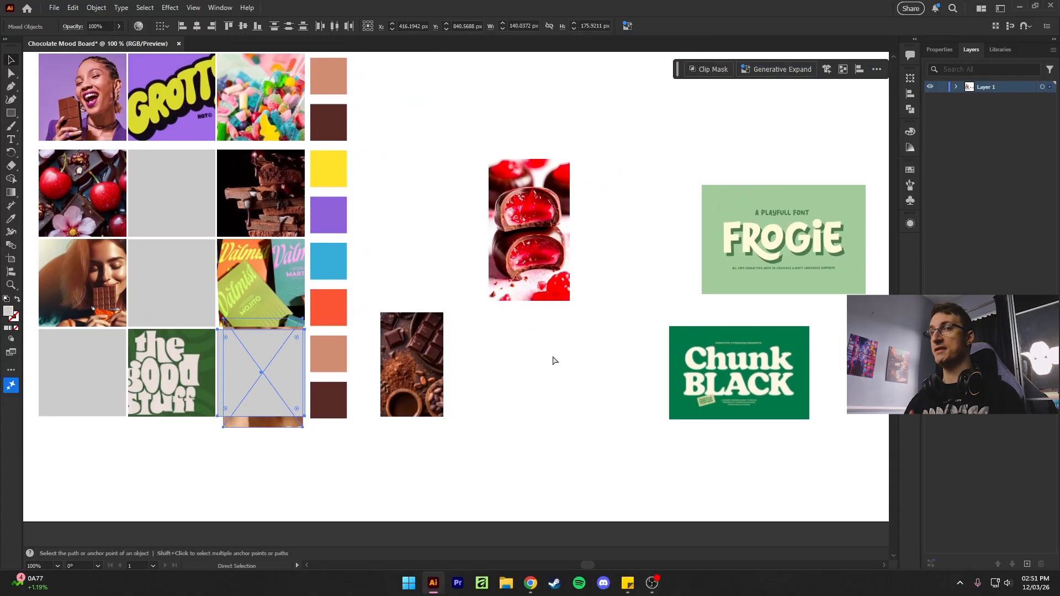
key("ctrl+7")
Step: Enlarge the lips close-up inside its clip group and reposition it to fill the cell
double_click(265, 392)
left_click_drag(294, 429, 339, 491)
left_click_drag(286, 397, 263, 382)
double_click(342, 457)
Step: Fine-tune the size of The Good Stuff lettering inside its clip group and nudge it within the cell
left_click_drag(342, 457, 416, 428)
double_click(248, 348)
left_click_drag(312, 265, 293, 248)
left_click(247, 347)
left_click_drag(254, 353, 257, 355)
double_click(485, 437)
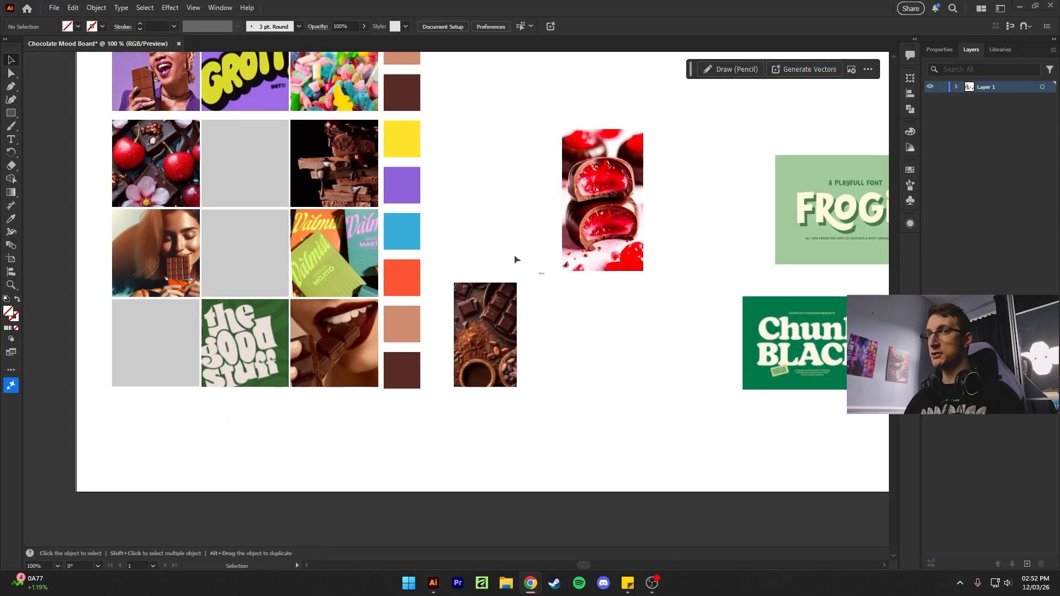
Step: Place the green Chunk Black lettering image at the new grid's top-middle cell and clip it to that cell
left_click_drag(616, 381, 574, 380)
left_click(216, 164, "shift")
left_click_drag(774, 352, 224, 180)
key("ctrl+7")
Step: Enlarge the Chunk Black image inside its clip group and reposition it to fill the cell
double_click(217, 164)
left_click_drag(290, 210, 342, 242)
left_click_drag(243, 181, 238, 168)
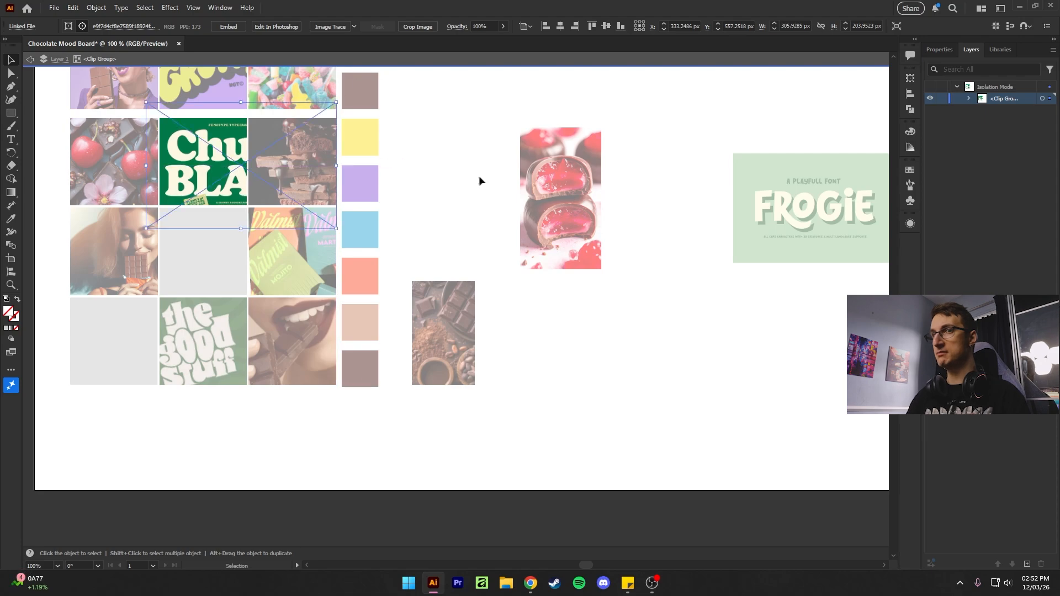
double_click(478, 175)
Step: Place the red-filled chocolate image in the centre cell of the new grid
scroll(496, 210, "left", 4)
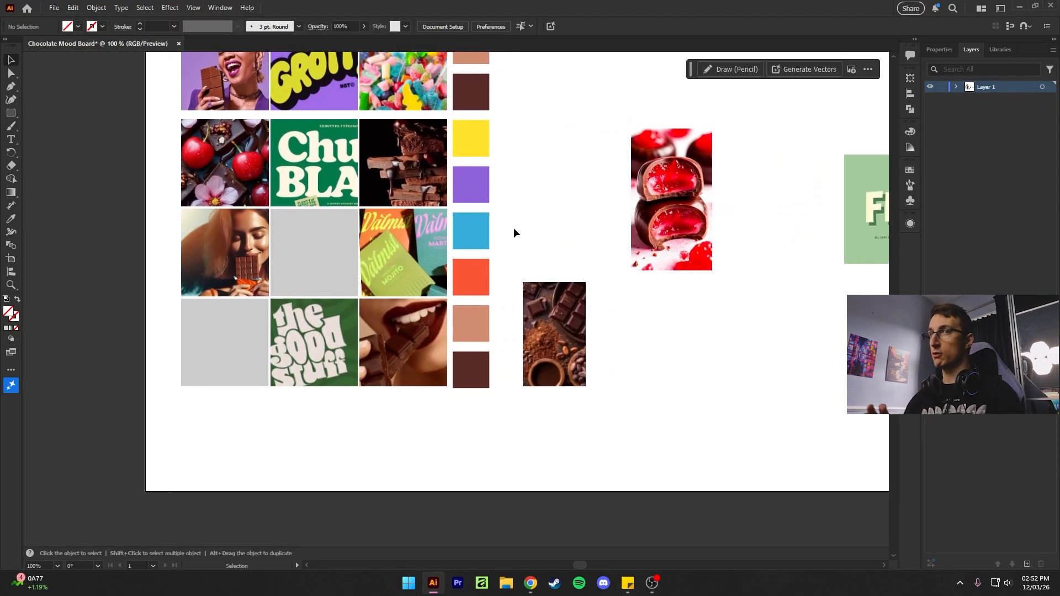
scroll(514, 228, "right", 2)
left_click_drag(662, 254, 289, 284)
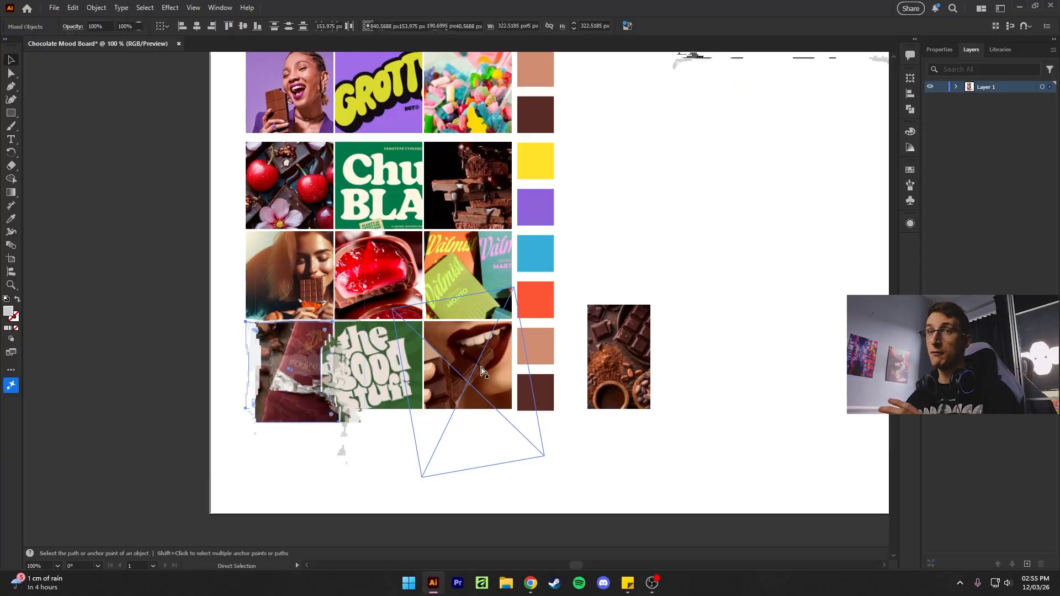
Step: Resize and reposition the Your Brand chocolate packaging image inside the bottom-left cell so the packaging shows
double_click(265, 362)
left_click_drag(285, 393, 388, 273)
left_click_drag(305, 386, 305, 357)
left_click_drag(365, 483, 354, 424)
left_click_drag(316, 362, 326, 421)
double_click(556, 455)
Step: Recolour the yellow swatch beside the new grid with red sampled from the cherry image
key("space")
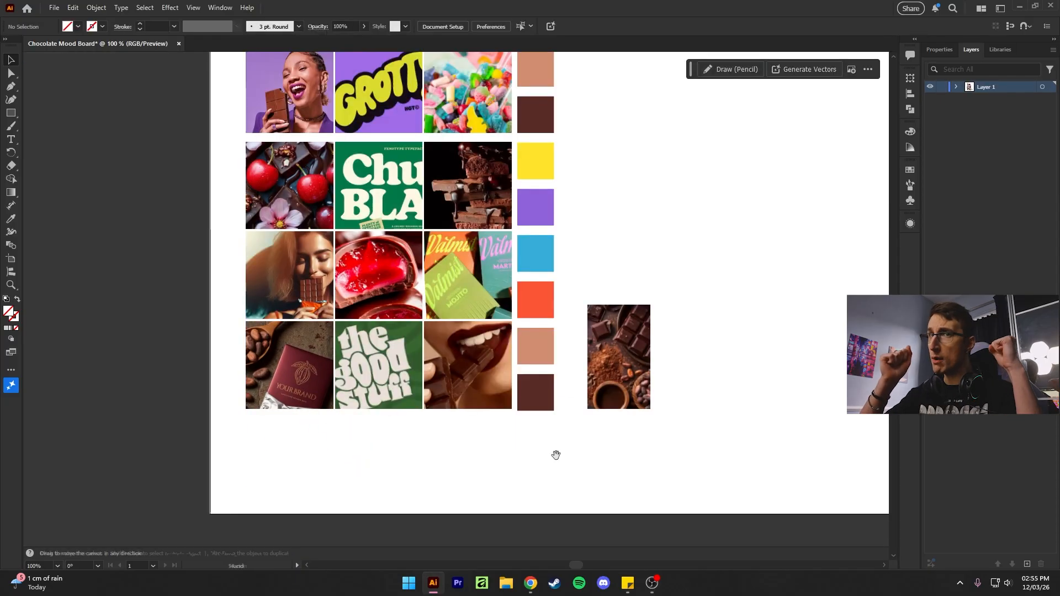
left_click_drag(556, 455, 493, 464)
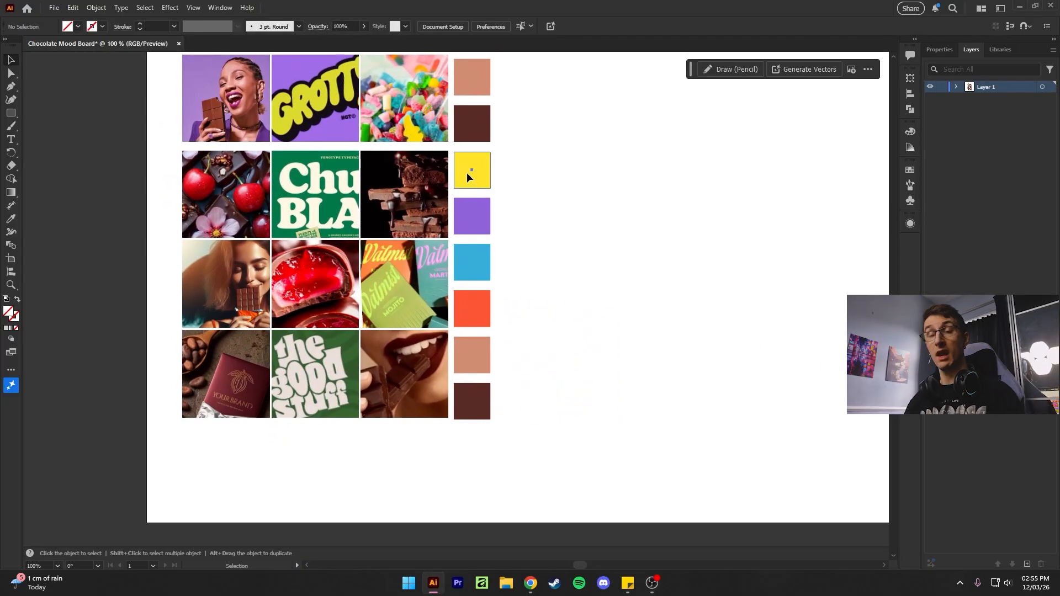
left_click(466, 172)
key("i")
left_click(238, 207)
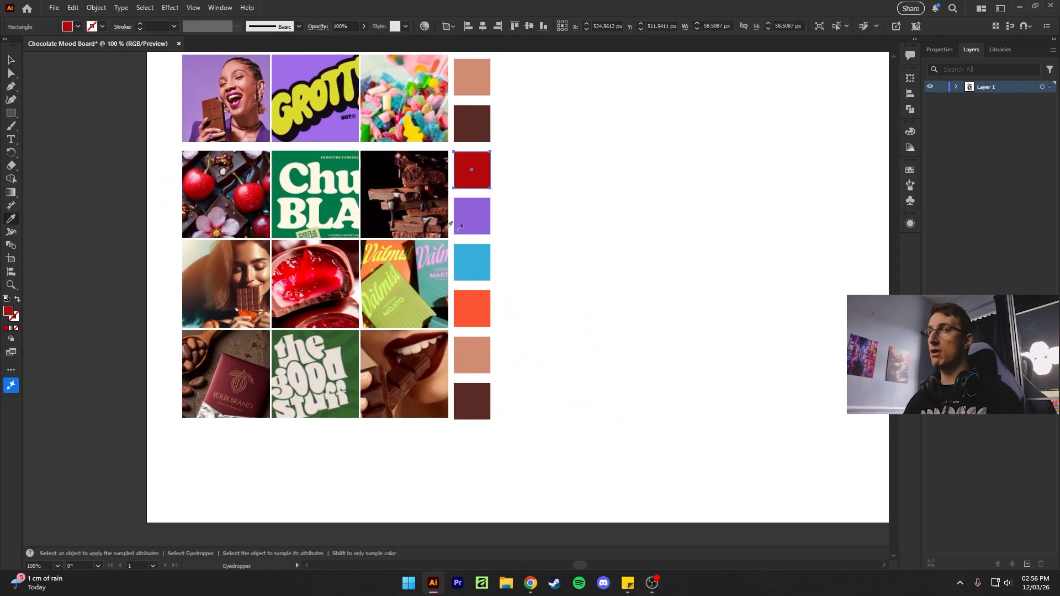
Step: Recolour the purple swatch with the dark green sampled from The Good Stuff image
key("v")
left_click(472, 206)
key("i")
left_click(345, 350)
key("v")
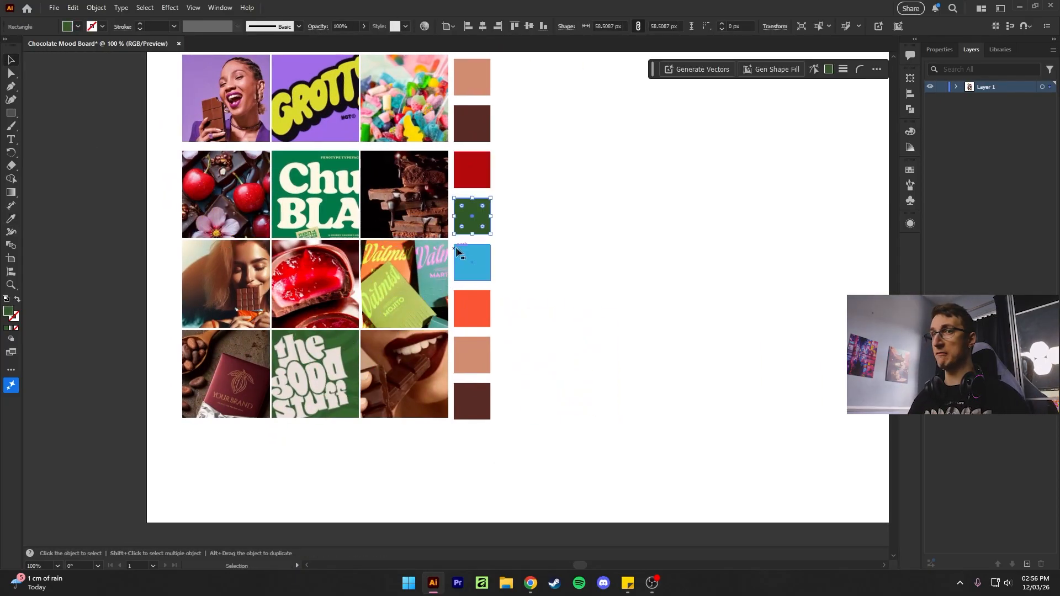
Step: Recolour the blue swatch pale grey-green and the orange swatch teal, sampling colours from the grid images
left_click(463, 254)
key("i")
left_click(316, 269)
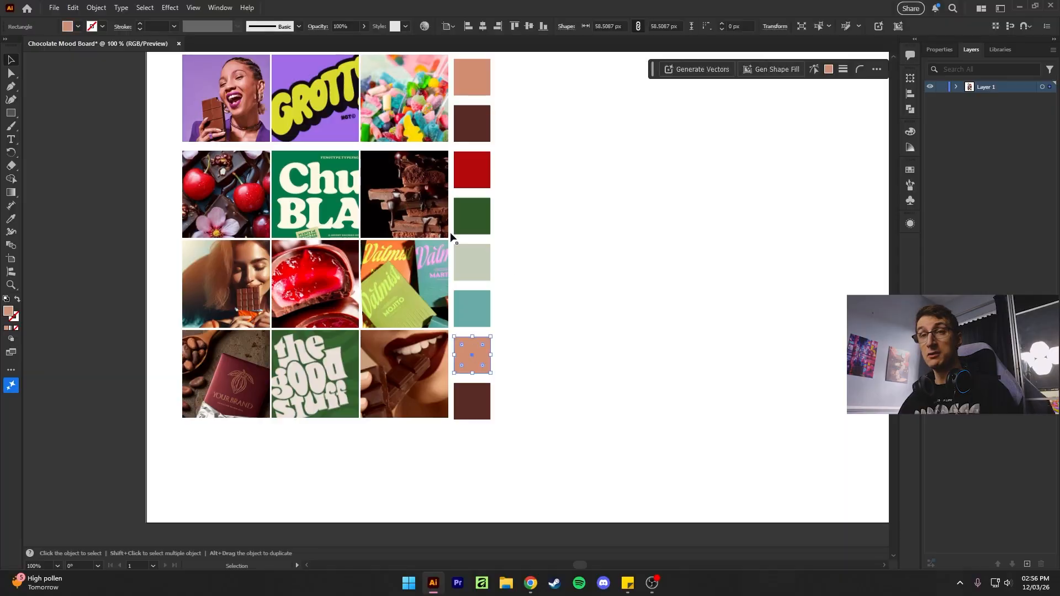
Step: Recolour the tan swatch with a dark maroon sampled from the grid images
left_click(431, 187)
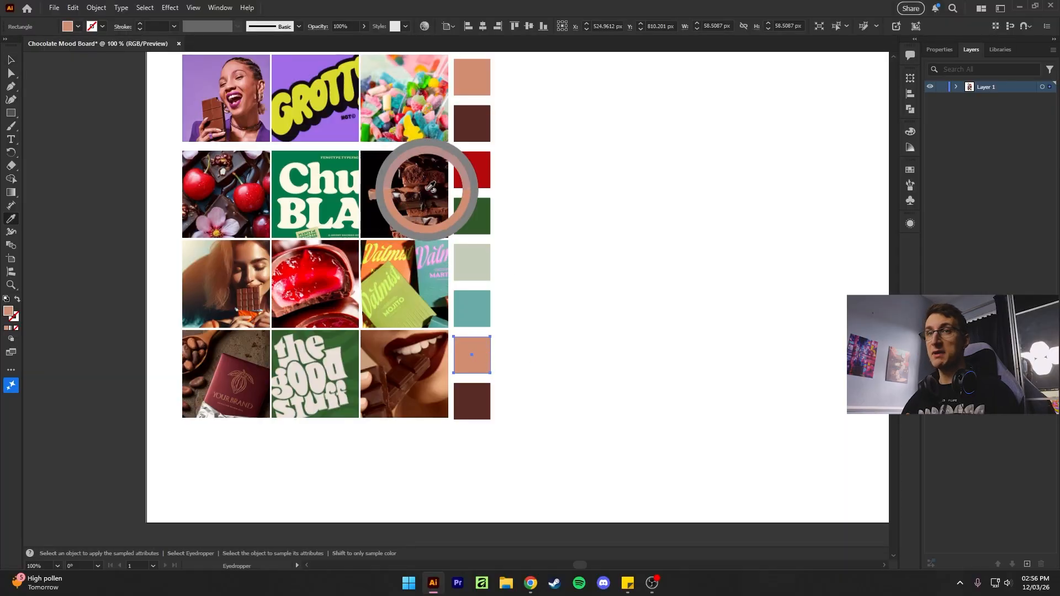
key("v")
left_click(558, 240)
Step: Recolour the dark brown swatch with a grey-purple sampled from the cherry and blossom image
left_click(474, 408)
key("i")
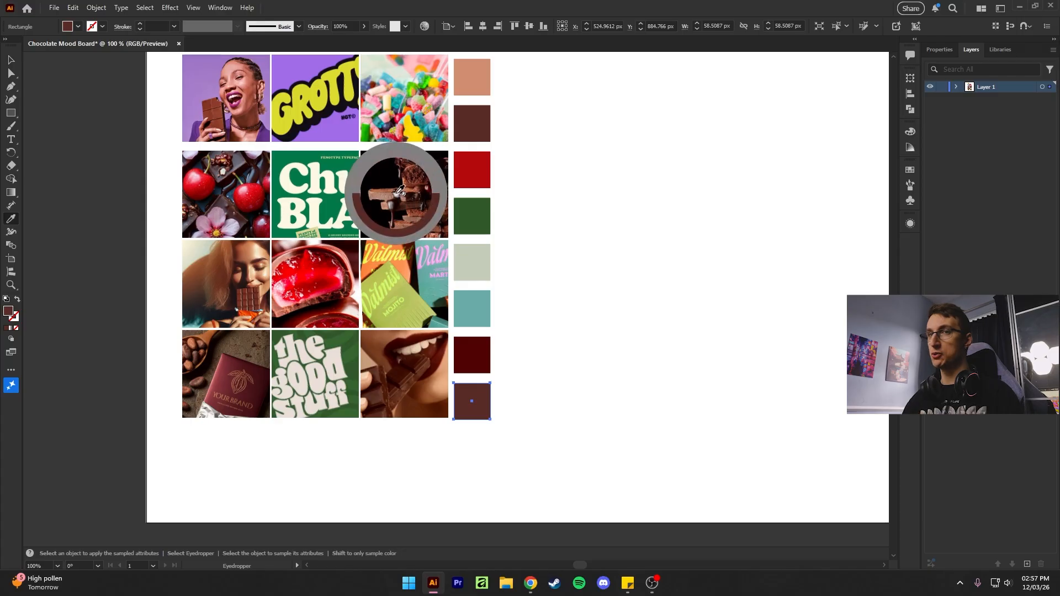
left_click(244, 158)
key("v")
Step: Delete the teal swatch and put a duplicate of the grey-purple swatch in its place
left_click(479, 314)
key("Delete")
left_click(476, 406)
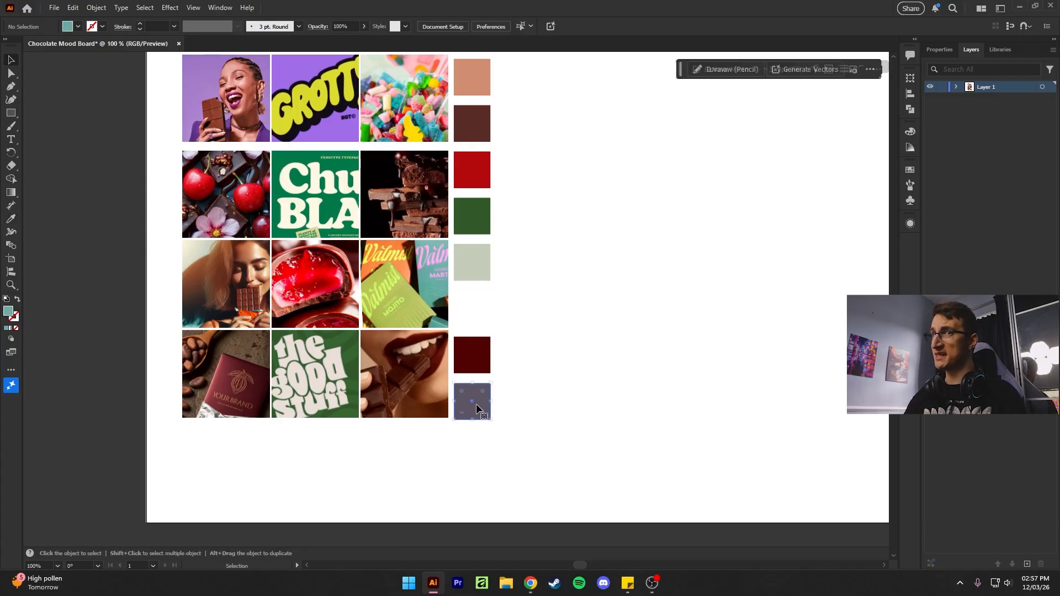
left_click_drag(476, 409, 476, 316)
Step: Recolour the last swatch in the column with a deep pink sampled from the blossom in the cherry image
key("i")
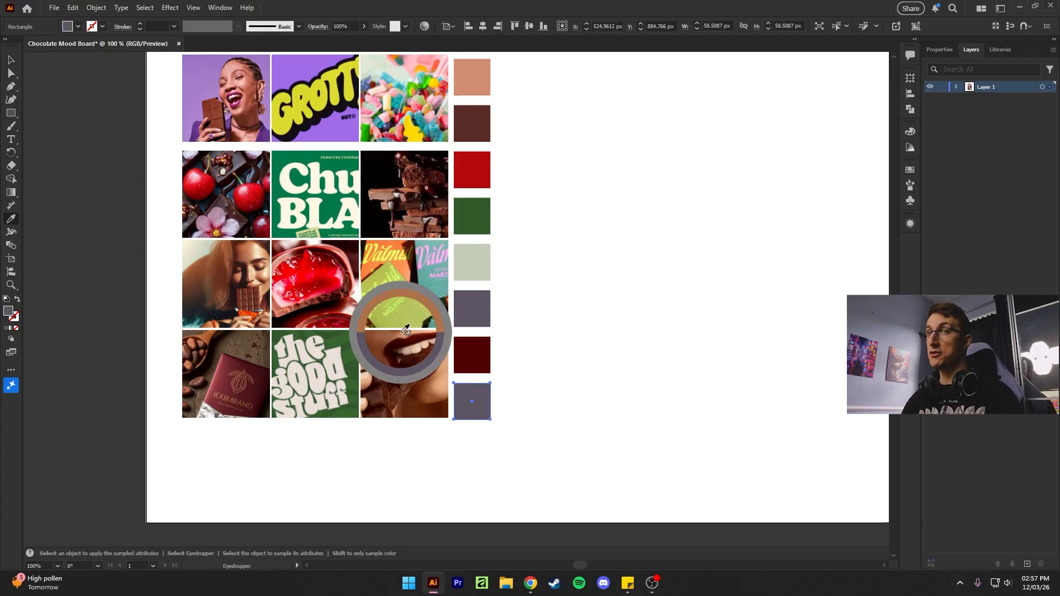
left_click(439, 362)
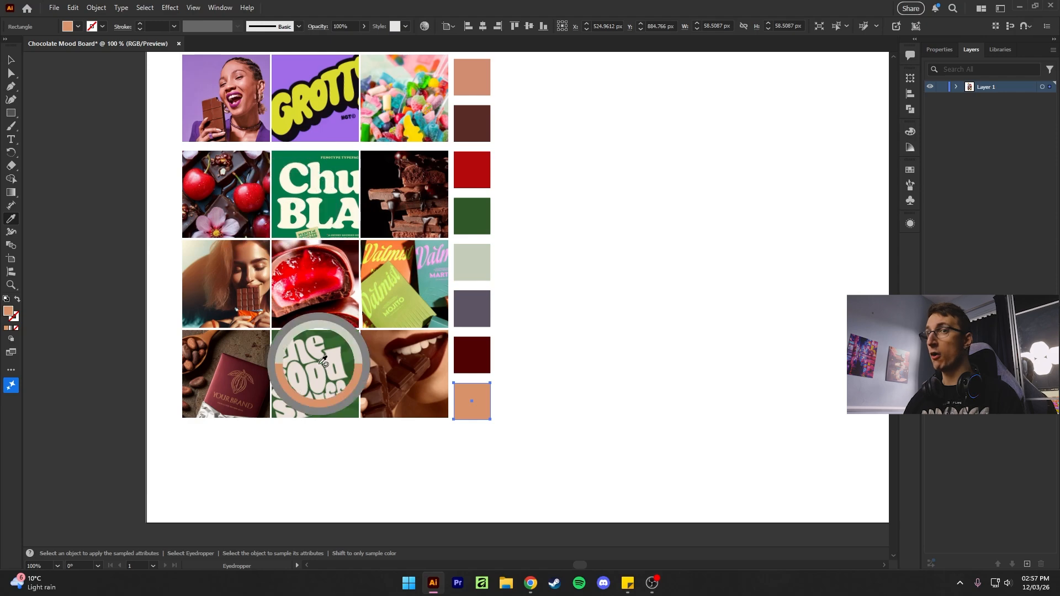
left_click(214, 222)
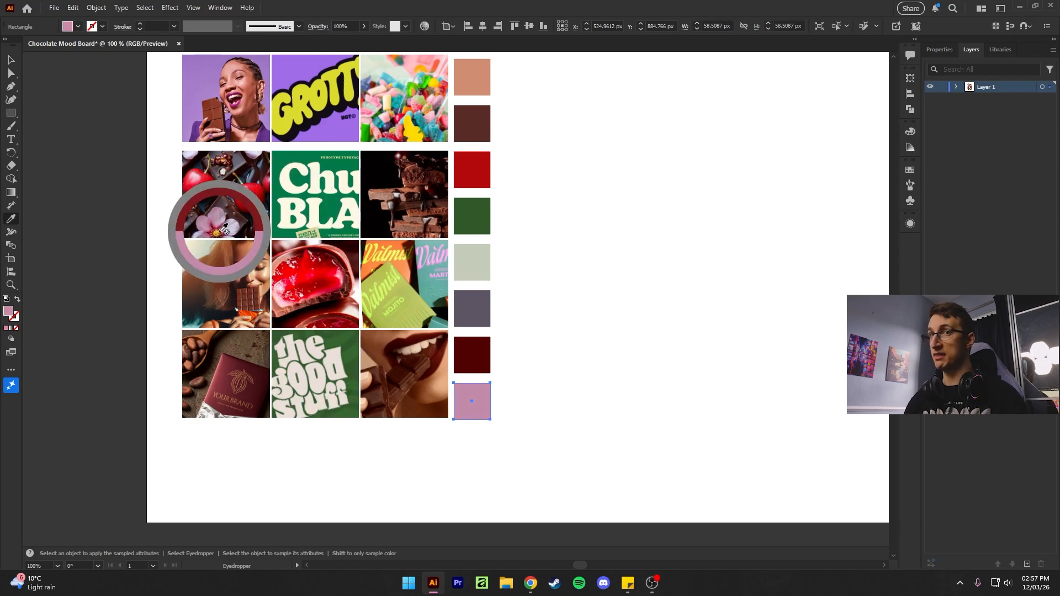
key("v")
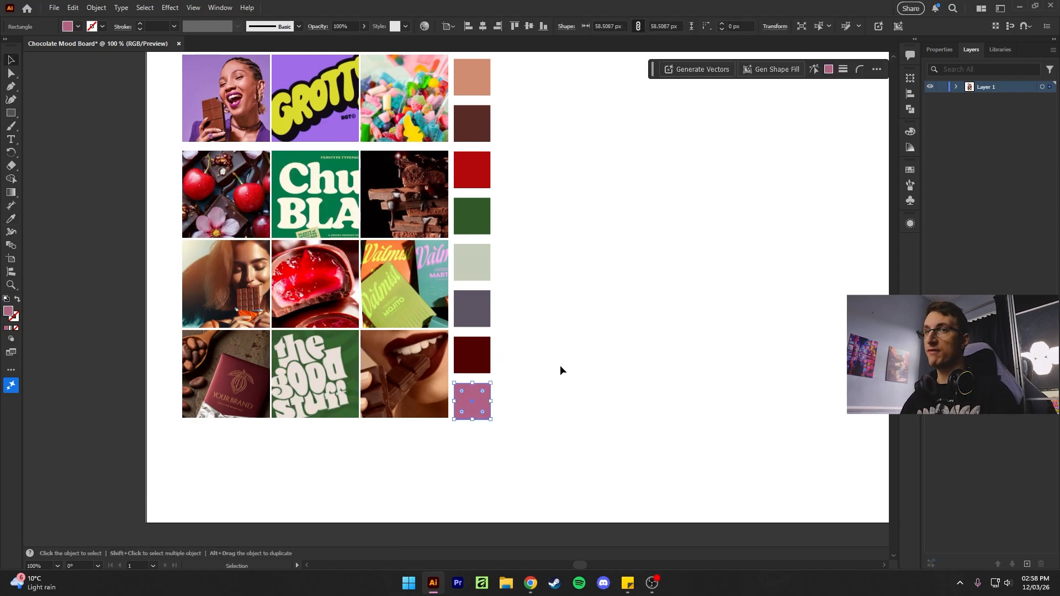
Step: Rearrange the swatches into the order red, pink, pale grey-green, dark green, dark maroon and grey-purple, evenly spaced
mouse_move(476, 404)
left_mouse_down()
mouse_move(522, 311)
mouse_move(479, 401)
left_mouse_up()
left_click_drag(521, 310, 475, 310)
left_click_drag(476, 218, 578, 302)
left_click_drag(482, 309, 482, 217)
left_click_drag(588, 307, 486, 315)
left_click(509, 330)
left_click_drag(478, 353, 478, 351)
left_click(475, 398)
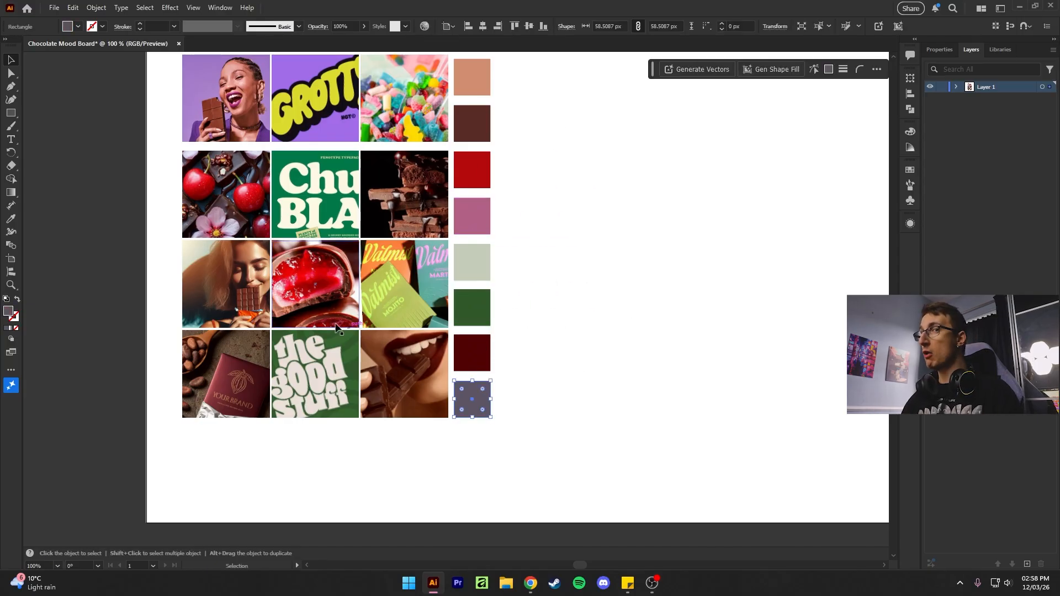
Step: Recolour the last grey-purple swatch with a brown sampled from the cocoa bean image
key("i")
left_click_drag(236, 339, 586, 328)
left_click(10, 60)
Step: Brighten the red swatch and reduce its saturation slightly
left_click(472, 169)
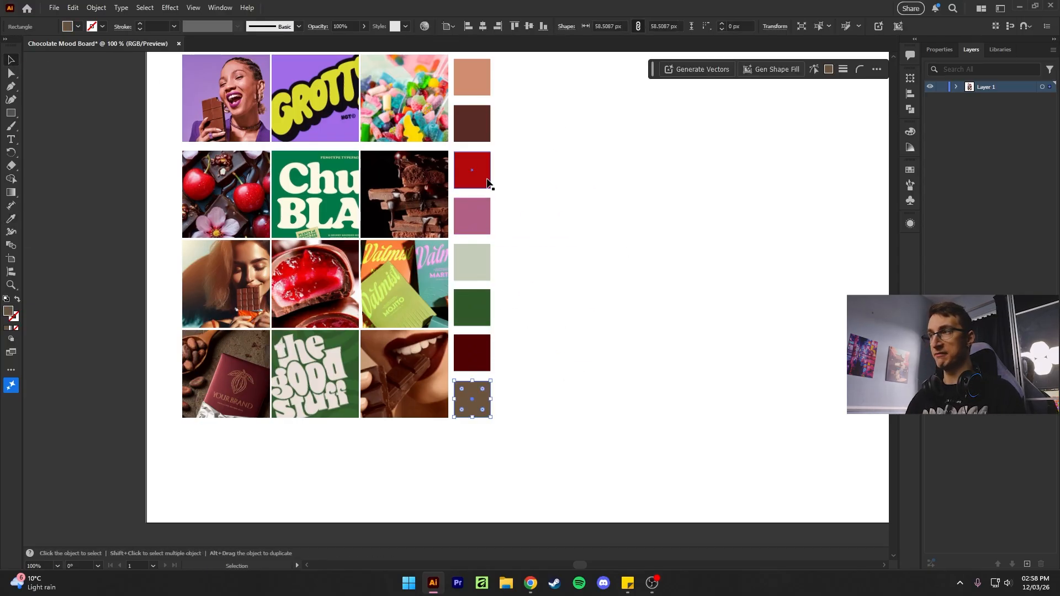
left_click(829, 69)
left_click(884, 92)
mouse_move(905, 176)
left_mouse_down()
mouse_move(914, 164)
mouse_move(902, 176)
mouse_move(895, 159)
left_mouse_up()
left_click(570, 169)
Step: Brighten the pink swatch and mute the pale grey-green swatch to 76% brightness
left_click(472, 216)
left_click(829, 69)
mouse_move(902, 176)
left_mouse_down()
mouse_move(915, 143)
mouse_move(891, 159)
mouse_move(917, 176)
mouse_move(890, 160)
mouse_move(905, 177)
left_mouse_up()
left_click(595, 178)
left_click(483, 266)
left_click(830, 70)
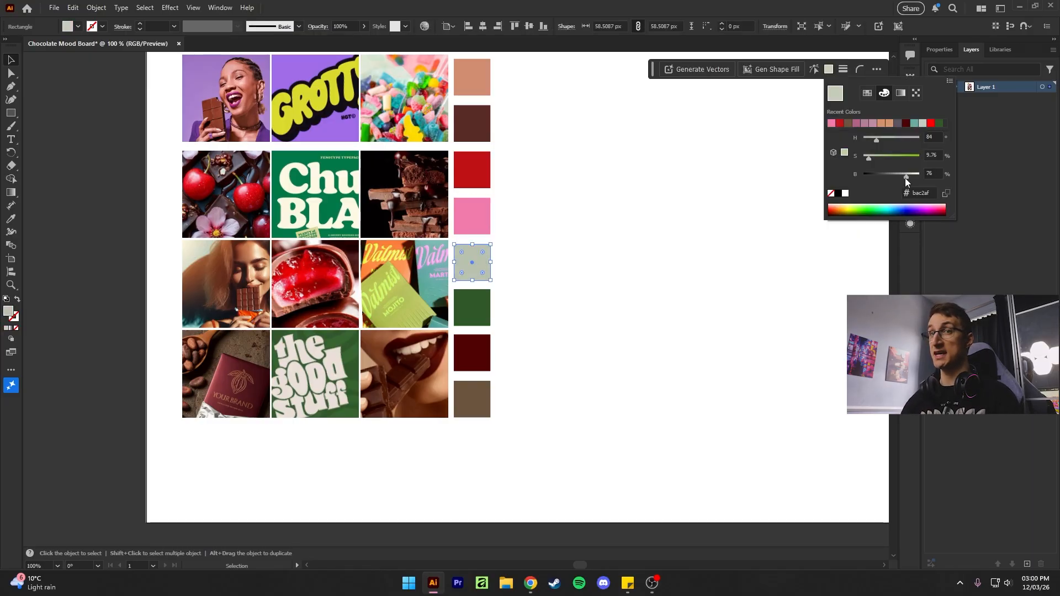
Step: Lighten the dark green swatch to 37% brightness
left_click(472, 308)
left_click(829, 69)
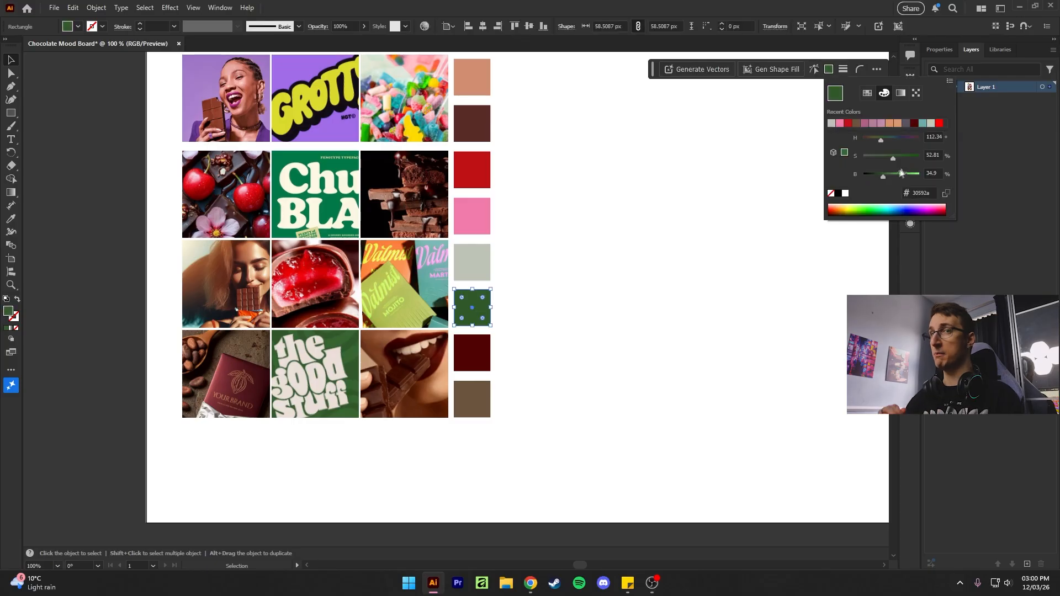
left_click(809, 40)
left_click(829, 70)
left_click_drag(883, 177, 890, 177)
mouse_move(885, 159)
left_mouse_down()
mouse_move(894, 160)
mouse_move(883, 178)
left_mouse_up()
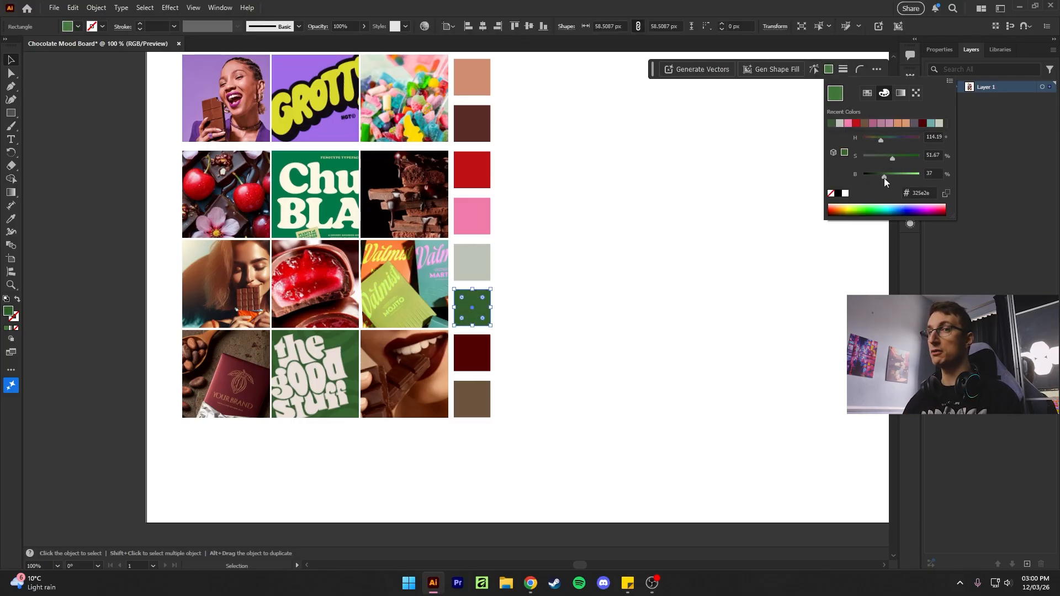
left_click(597, 213)
Step: Soften the dark maroon swatch and shift the last swatch to a warmer, lighter brown
left_click(472, 353)
left_click(829, 69)
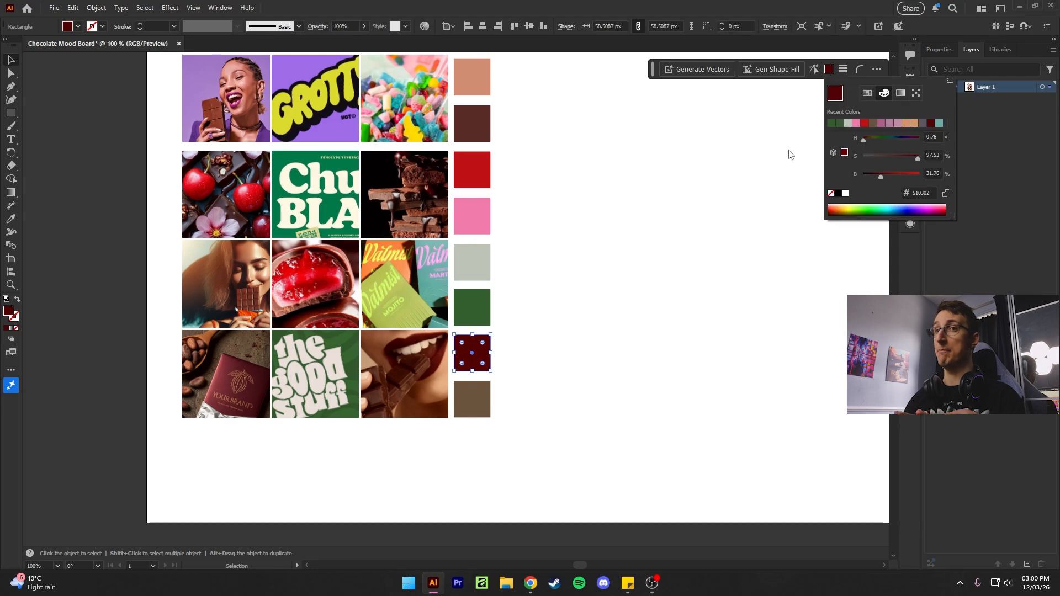
left_click_drag(873, 188, 899, 178)
left_click(651, 281)
left_click(485, 408)
left_click(828, 69)
left_click(584, 350)
Step: Paste a copy of the pink swatch into the cherry image's clip group and stretch it over the whole image
left_click_drag(635, 340, 741, 398)
left_click_drag(580, 286, 642, 287)
key("ctrl+z")
key("ctrl+c")
double_click(333, 262)
key("ctrl+v")
left_click_drag(456, 300, 379, 317)
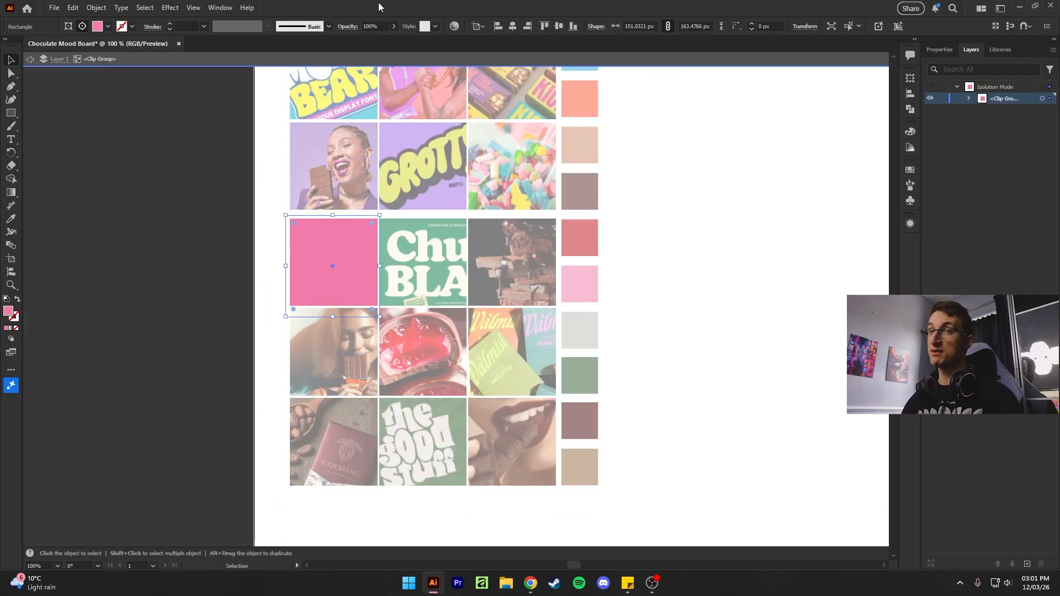
Step: Blend the pink overlay into the cherry image with Soft Light at 50% opacity
left_click(348, 26)
left_click(258, 45)
left_click(342, 45)
left_click_drag(347, 59, 323, 59)
left_click(259, 45)
left_click(266, 164)
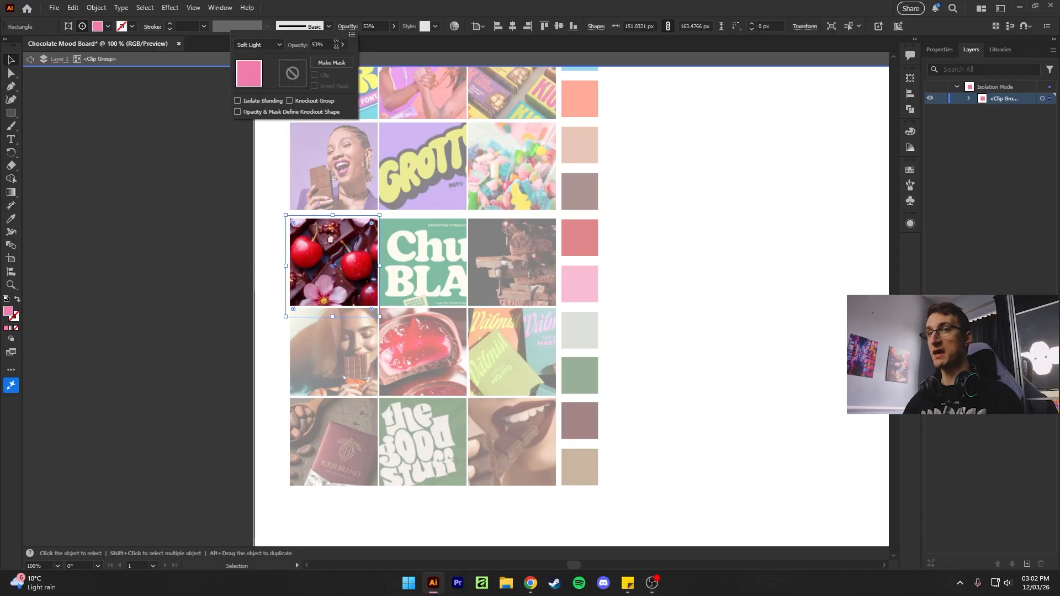
double_click(602, 390)
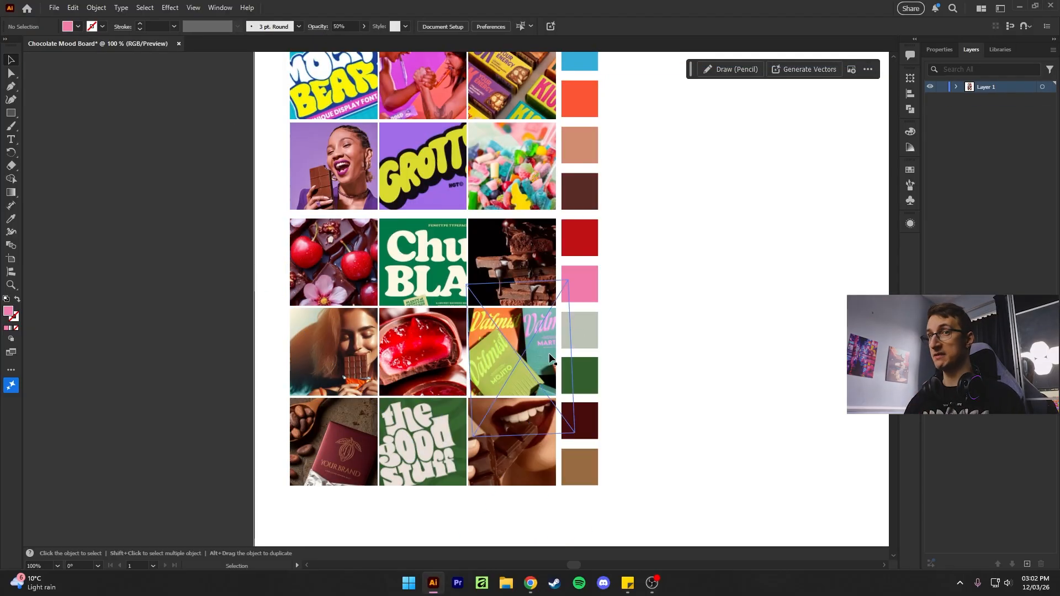
Step: Paste a copy of the dark green swatch into the green serif lettering image and stretch it over the whole image
scroll(546, 354, "down", 3)
scroll(530, 352, "up", 5)
scroll(530, 352, "down", 1)
left_click_drag(353, 88, 860, 370)
left_click_drag(348, 252, 564, 437)
left_click_drag(525, 420, 520, 236)
scroll(447, 109, "up", 2)
left_click(709, 350)
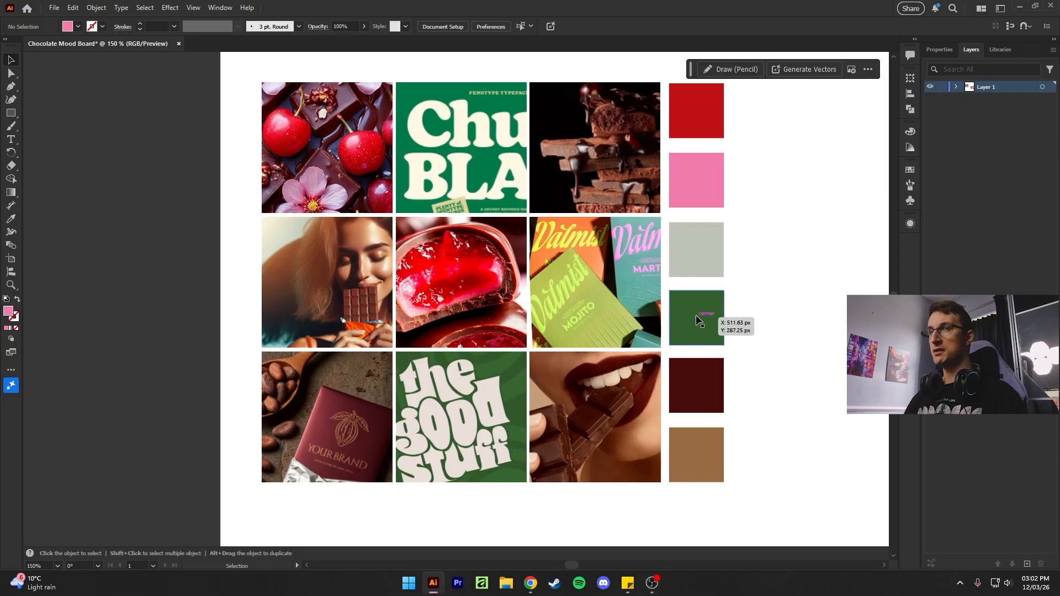
double_click(525, 163)
left_click_drag(437, 132, 534, 222)
Step: Try the Multiply and Screen blend modes on the green overlay of the serif lettering image
left_click(348, 26)
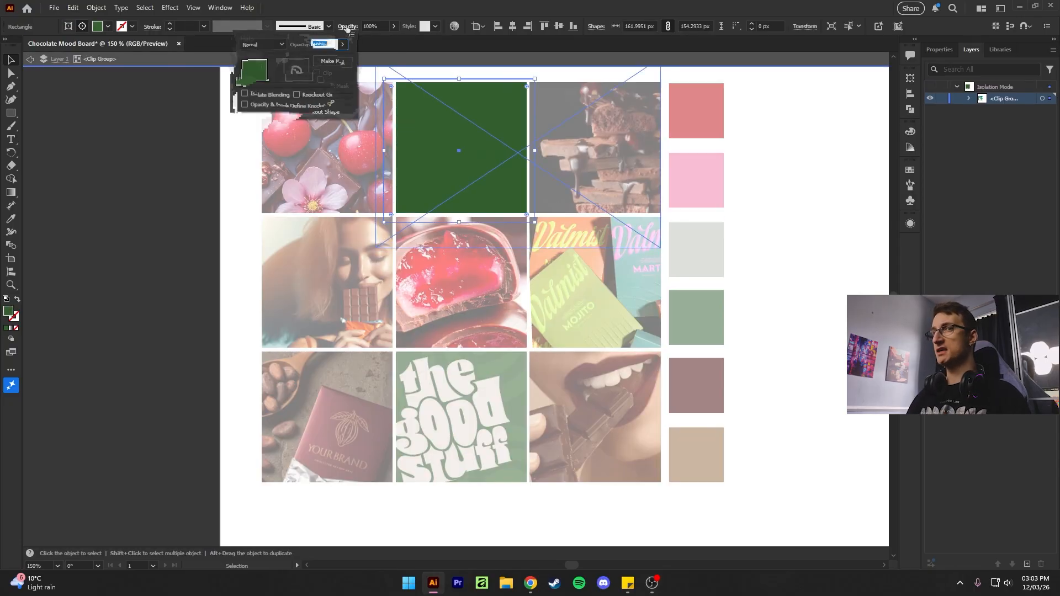
left_click(255, 44)
left_click(267, 85)
left_click(256, 43)
left_click(270, 120)
left_click(379, 26)
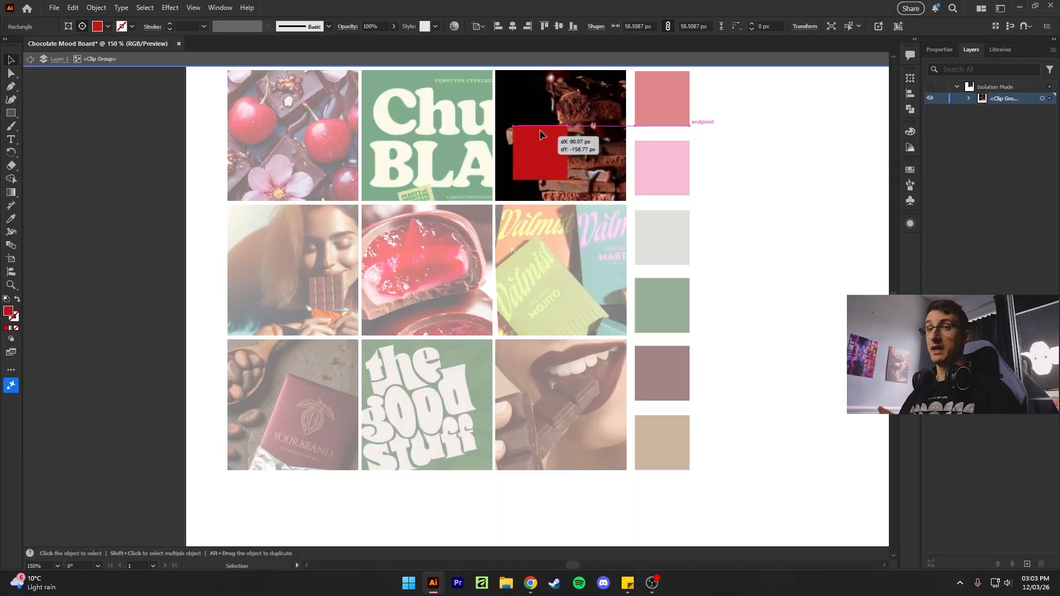
Step: Try to tint the stacked chocolate image with a blended copy of the red swatch
key("ctrl+z")
left_click(347, 26)
left_click(255, 85)
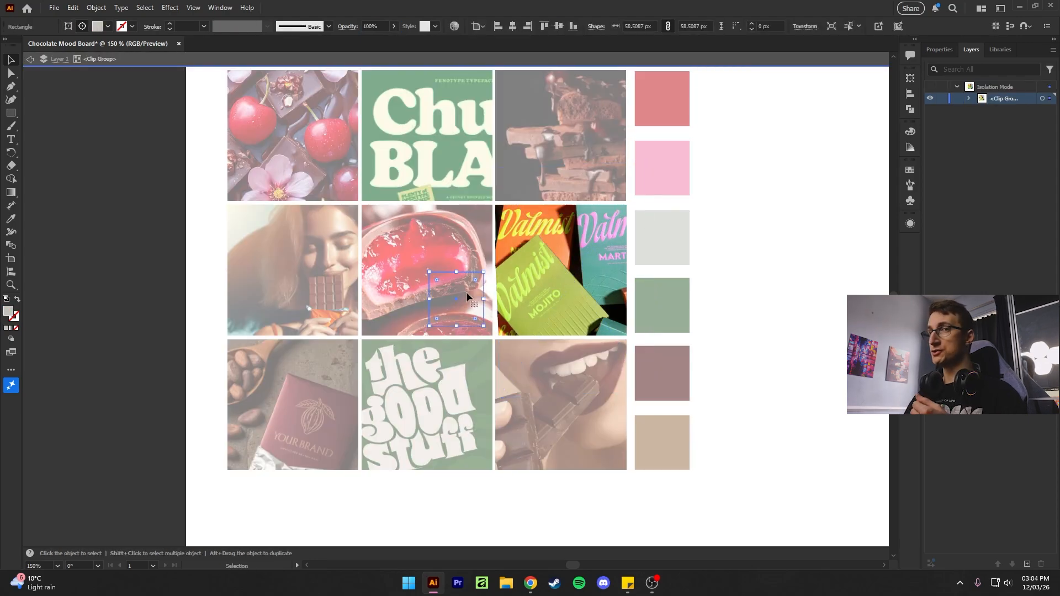
Step: Stretch a copy of the pale grey-green swatch over the Valmist packaging image and set it to Screen at 50% opacity
left_click_drag(466, 292, 515, 208)
left_click_drag(533, 241, 635, 346)
left_click(348, 26)
left_click(255, 42)
left_click(255, 124)
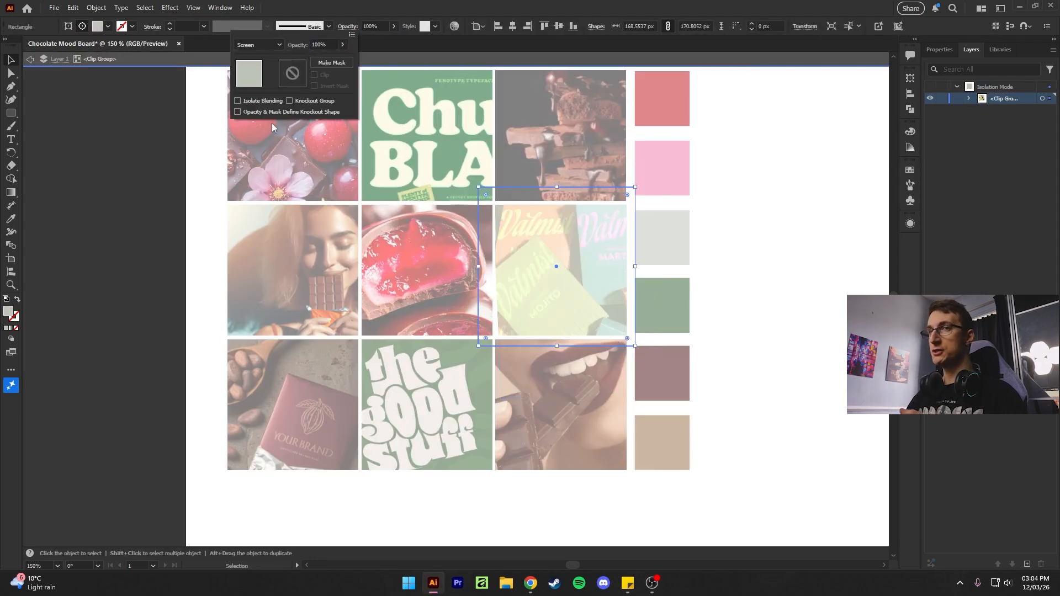
key("Tab")
type("50")
key("Return")
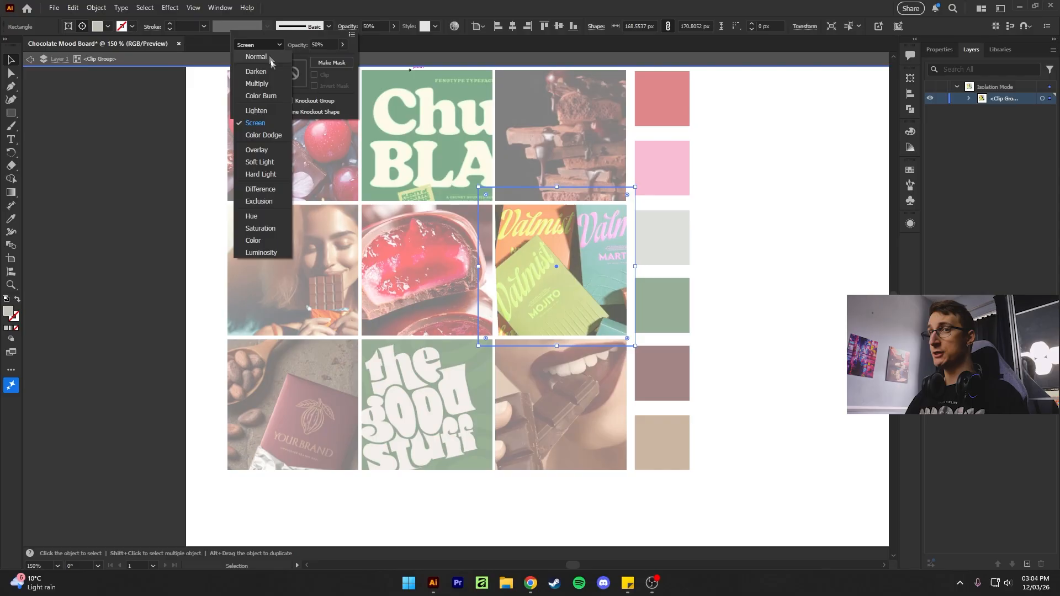
Step: Try Overlay and Hue on the Valmist image's overlay, settling on the Saturation blend mode
left_click(256, 50)
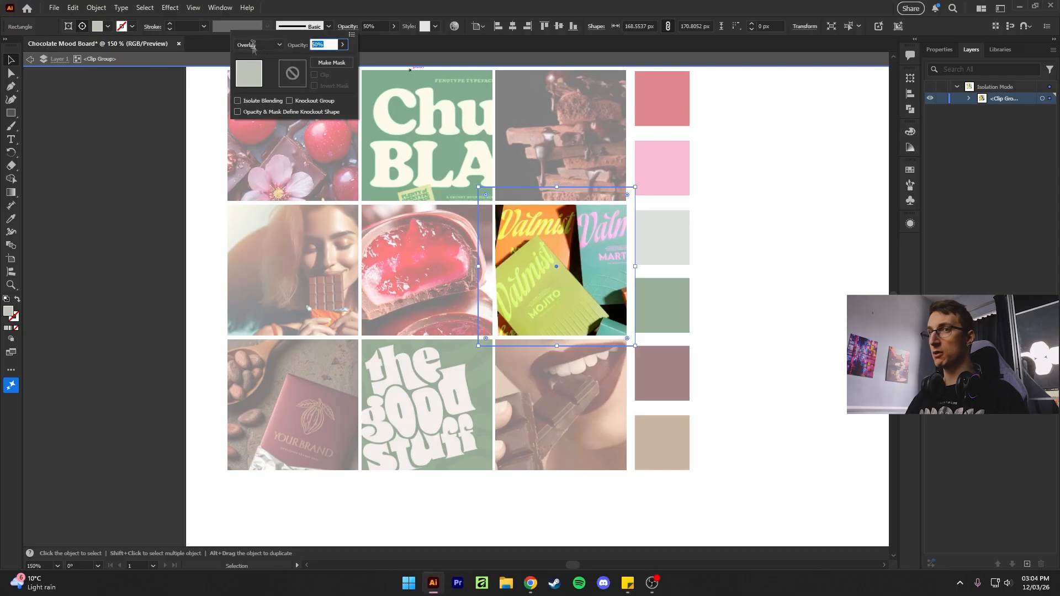
key("Escape")
left_click(354, 26)
left_click(256, 43)
left_click(258, 215)
left_click(257, 42)
left_click(258, 223)
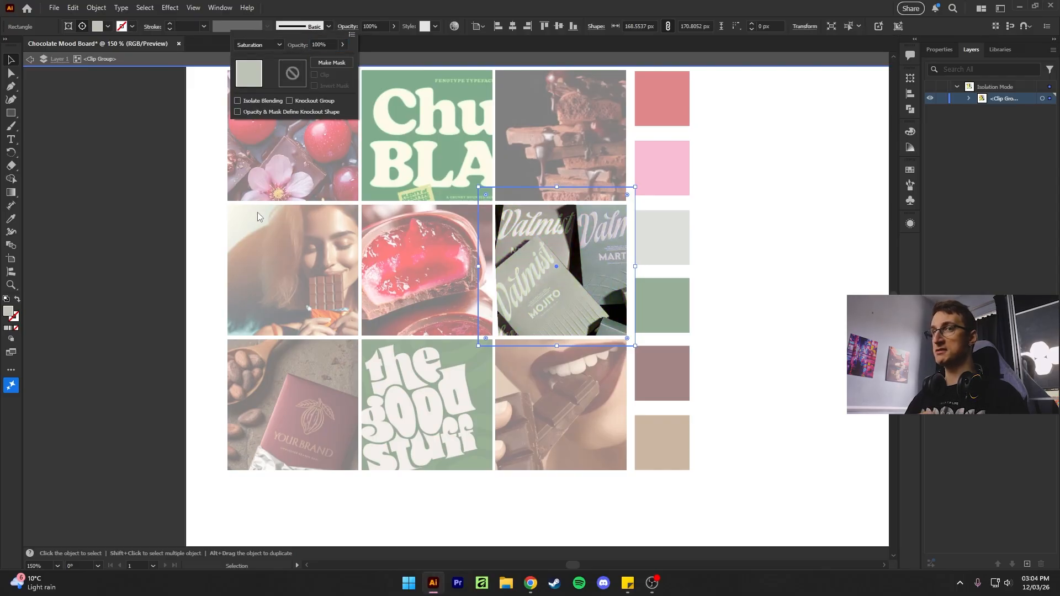
left_click(371, 27)
key("Escape")
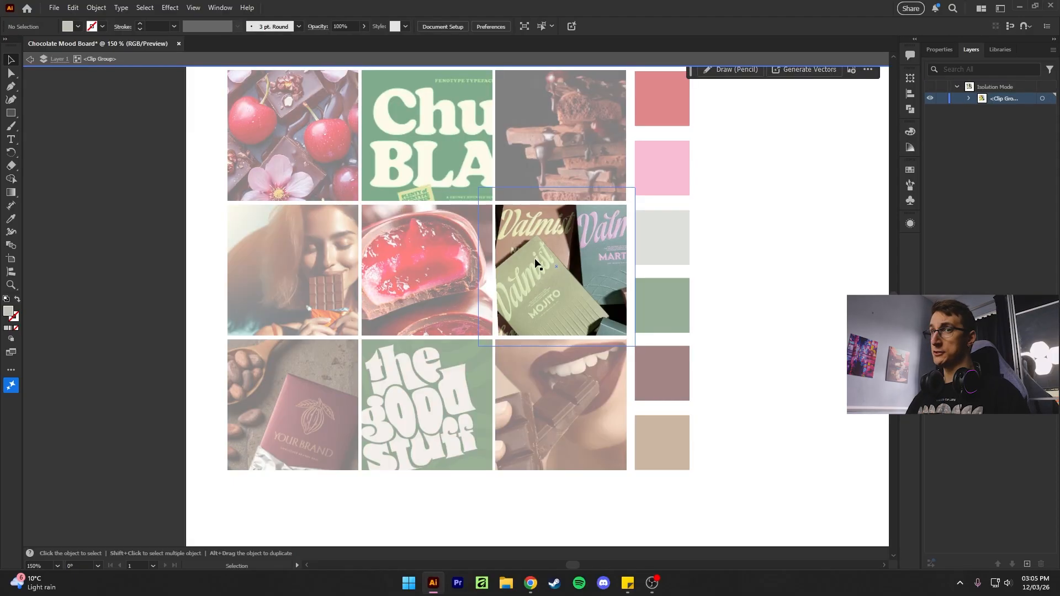
Step: Recolour the Valmist overlay with the dark maroon swatch's colour and set its blend mode to Hue
left_click(535, 264)
key("i")
left_click(673, 369)
left_click(345, 27)
left_click(259, 45)
left_click(259, 220)
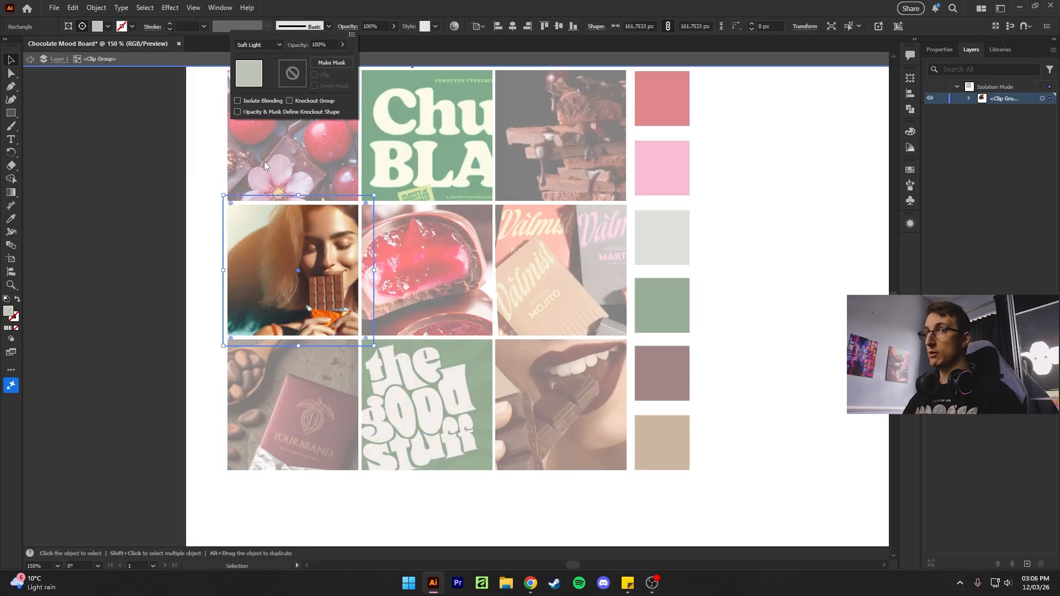
Step: Set the pale grey-green Soft Light overlay on the image of the woman with chocolate to 60% opacity
double_click(153, 116)
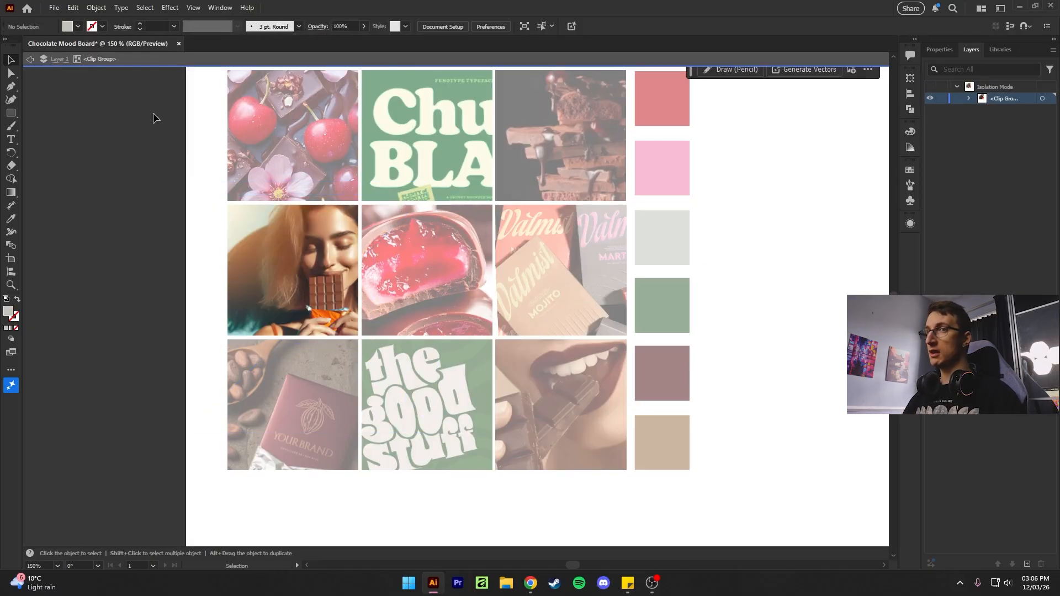
type("80")
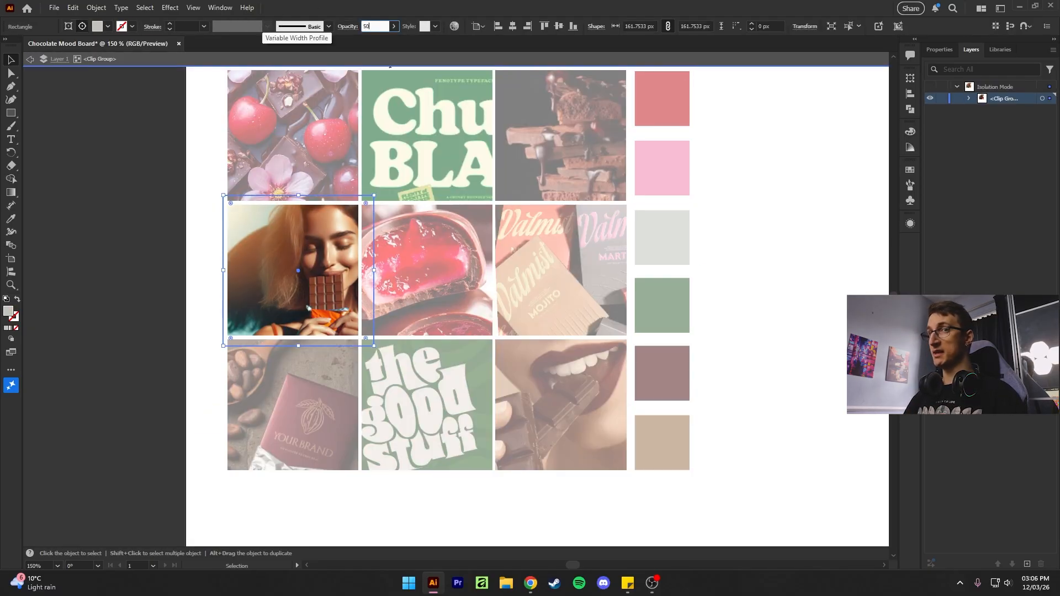
key("Return")
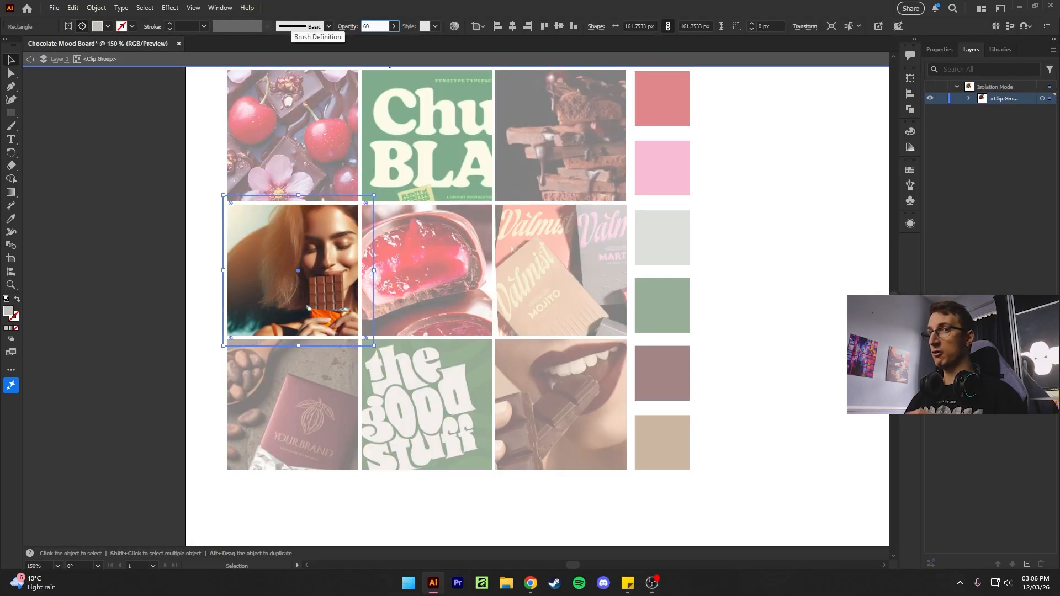
key("Escape")
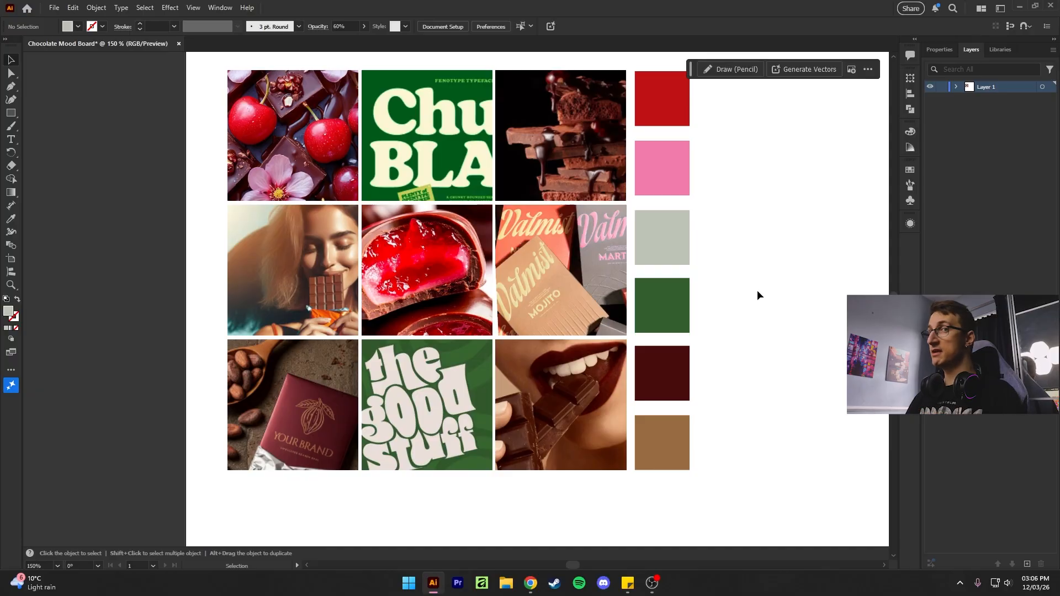
Step: Paste a copy of the dark maroon swatch into the red jelly chocolate image and stretch it over the whole image
left_click(670, 379)
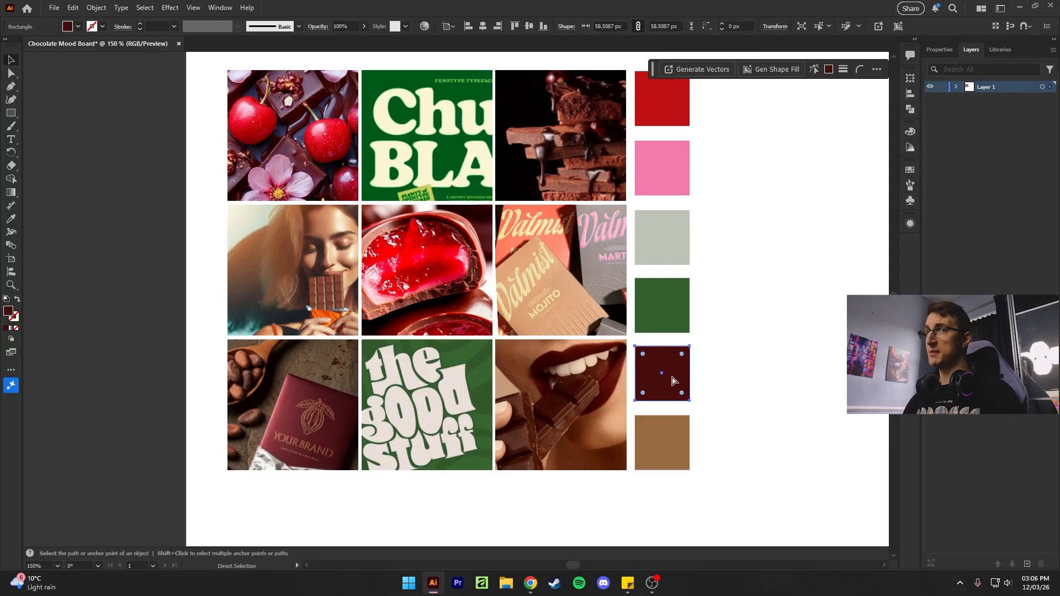
key("ctrl+c")
double_click(455, 287)
key("ctrl+v")
left_click_drag(456, 298, 384, 228)
left_click_drag(411, 255, 504, 349)
Step: Set the maroon overlay on the jelly chocolate image to the Hue blend mode
left_click(348, 26)
left_click(259, 45)
left_click(267, 228)
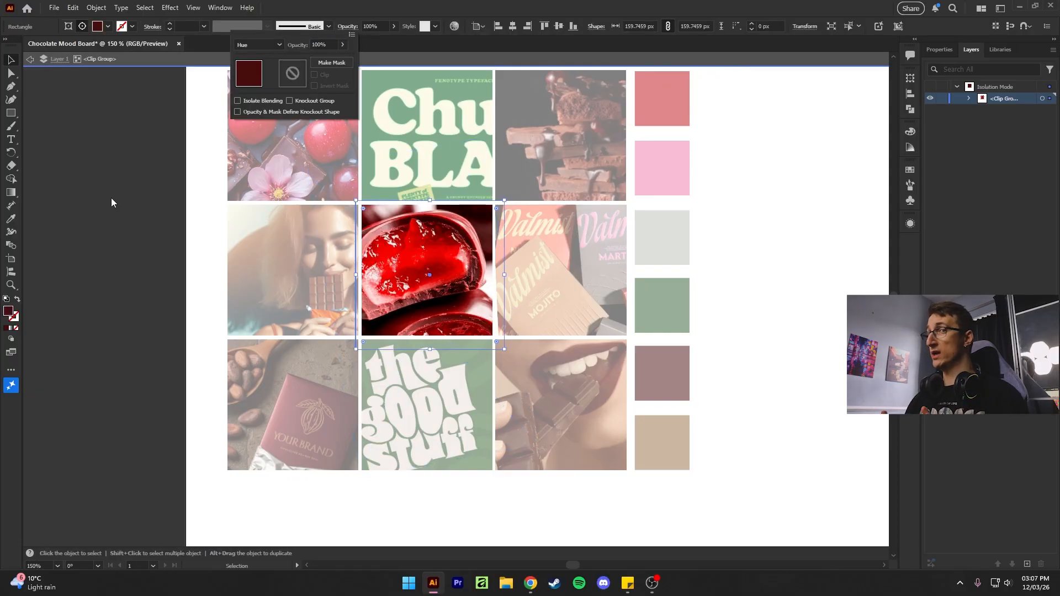
double_click(111, 197)
Step: Set the green overlay on the serif lettering image to Multiply at 20% opacity
double_click(401, 123)
left_click(399, 120)
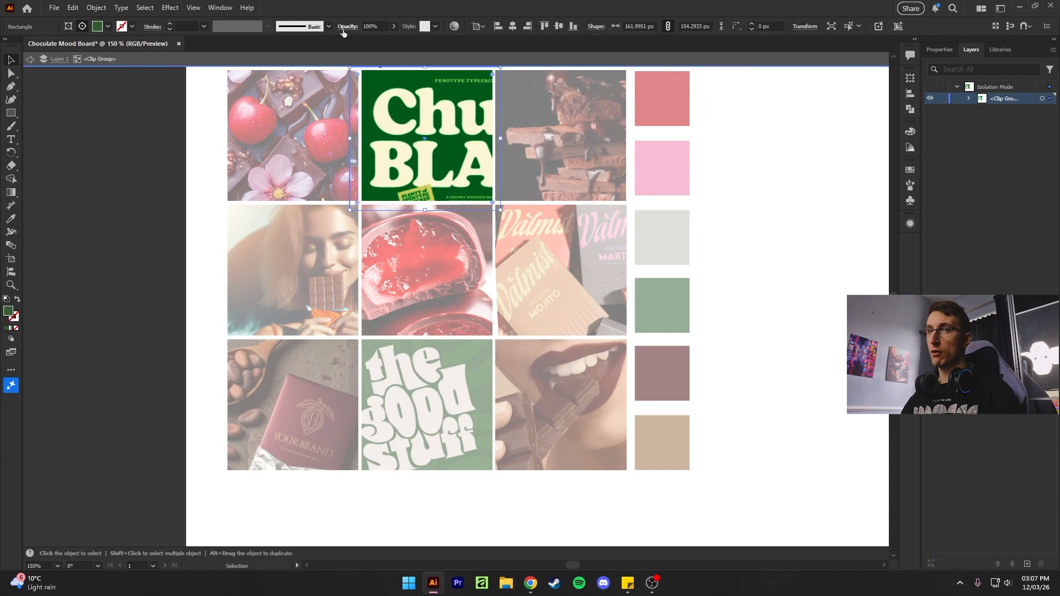
left_click(347, 26)
left_click(259, 45)
left_click(269, 79)
left_click(333, 45)
type("50")
key("Return")
double_click(771, 258)
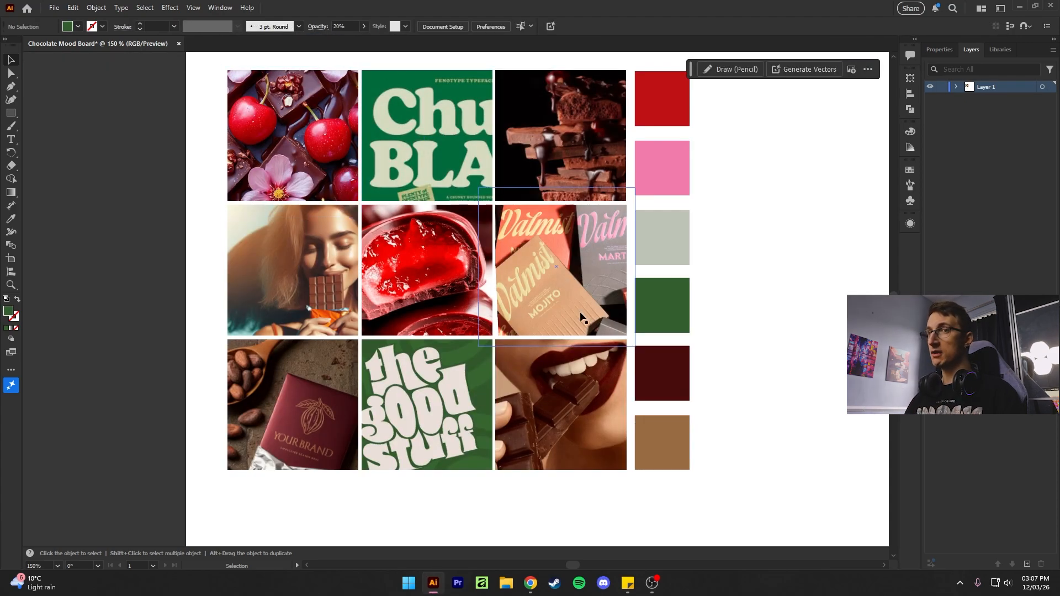
Step: Paste a copy of the pink swatch into "the good stuff" lettering image and stretch it over the whole image
left_click(664, 168)
key("ctrl+c")
double_click(427, 408)
key("ctrl+v")
left_click_drag(456, 299, 372, 357)
left_click_drag(400, 385, 499, 489)
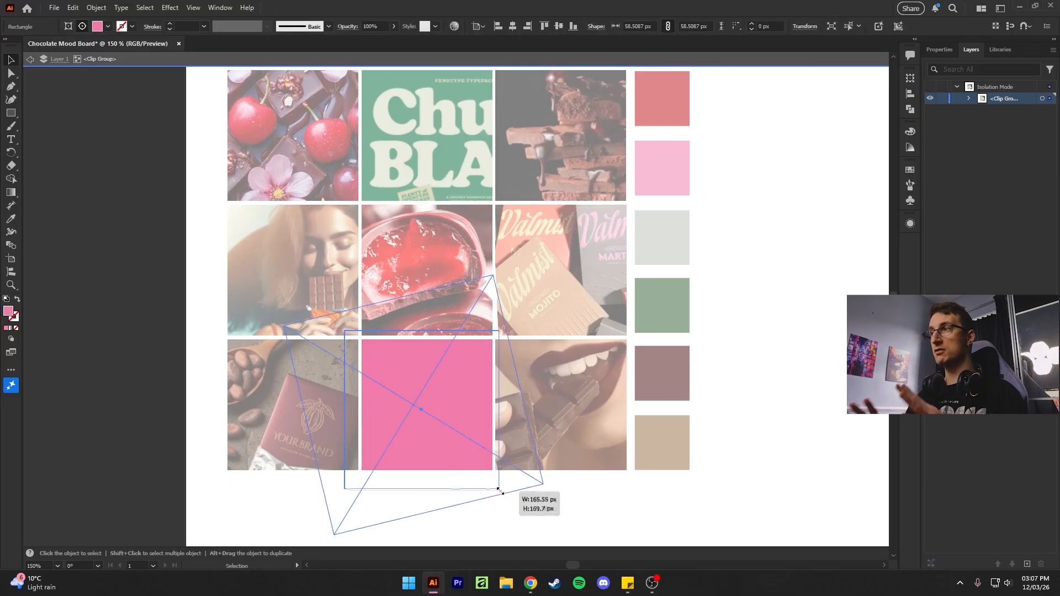
Step: Set the pink overlay on "the good stuff" image to the Color blend mode, trying 80% opacity before 100%
left_click(347, 26)
left_click(259, 44)
left_click(266, 239)
left_click(375, 26)
type("80")
key("Return")
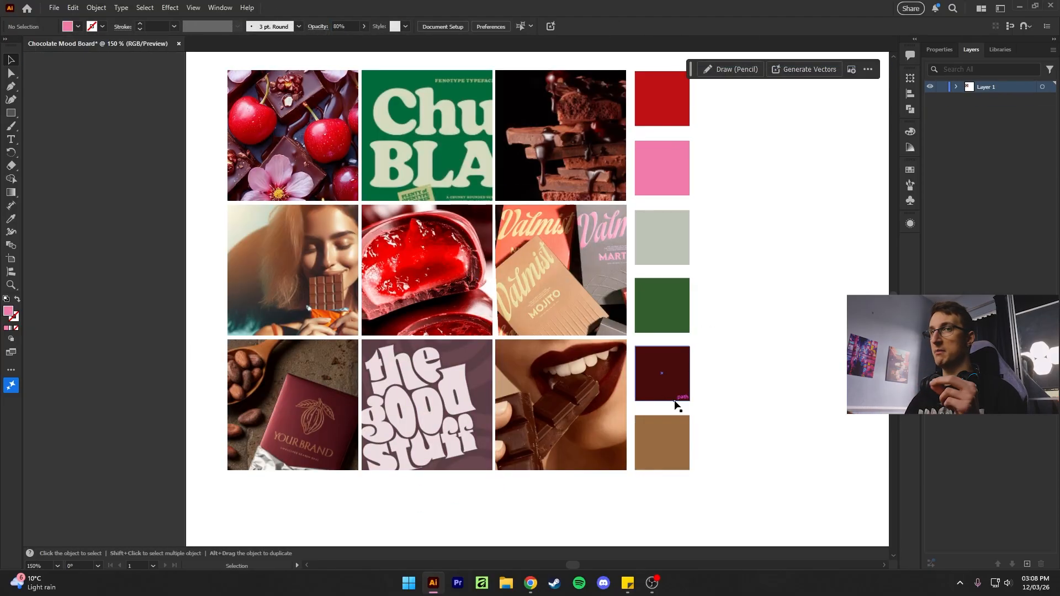
type("100")
key("Return")
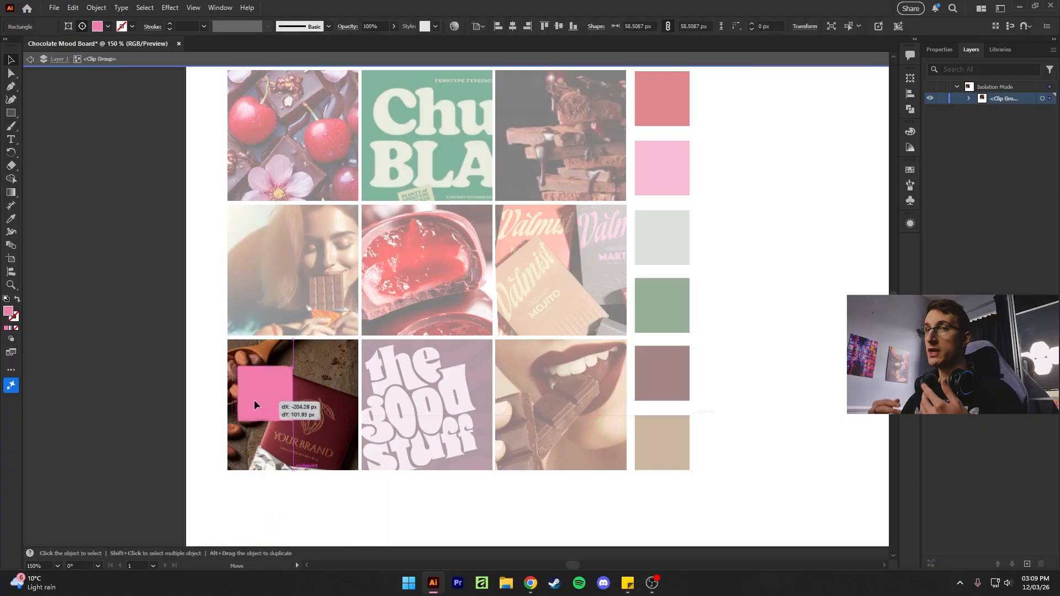
Step: Stretch the pink swatch copy over the cocoa bean and bar image and try the Multiply and Hue blend modes
left_click_drag(276, 422, 382, 483)
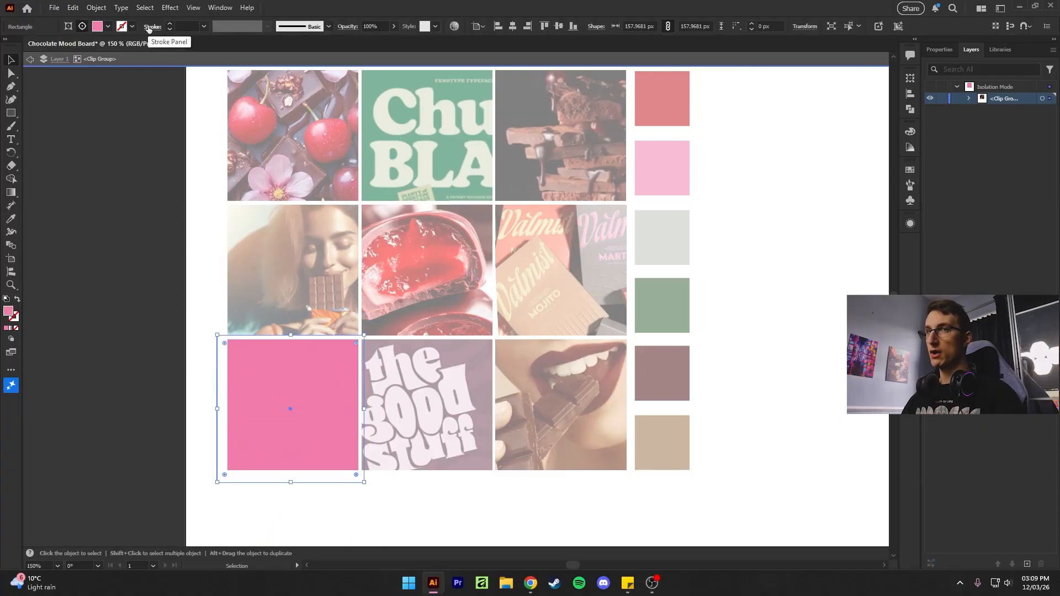
left_click(347, 29)
left_click(261, 45)
left_click(265, 83)
left_click(262, 45)
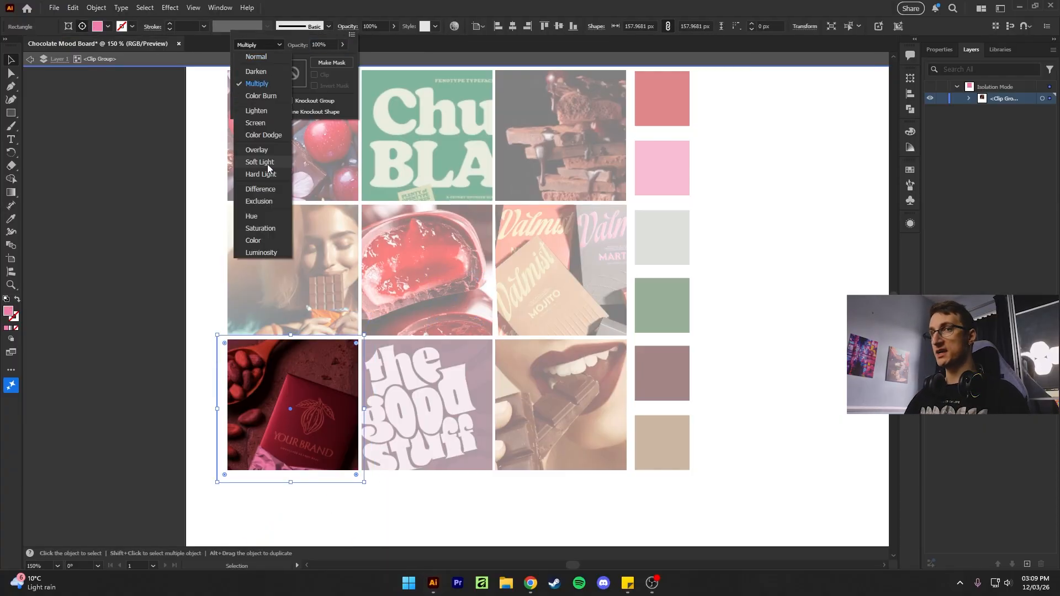
left_click(264, 215)
Step: Set the pink overlay on the cocoa bean image to Saturation at 50% opacity
left_click(262, 45)
left_click(264, 228)
left_click(295, 46)
type("50")
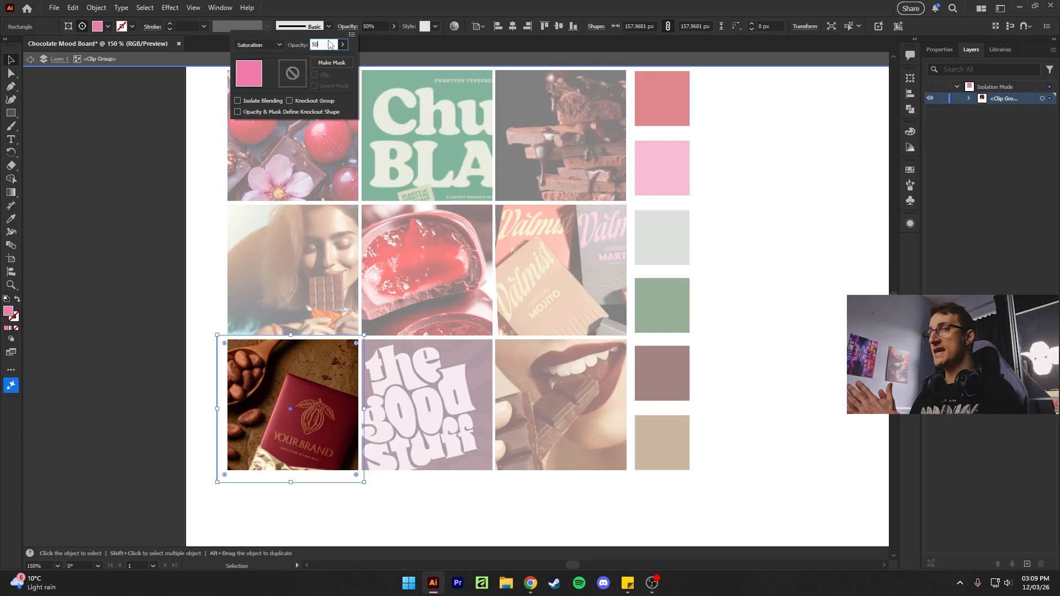
double_click(98, 190)
left_click_drag(805, 313, 779, 339)
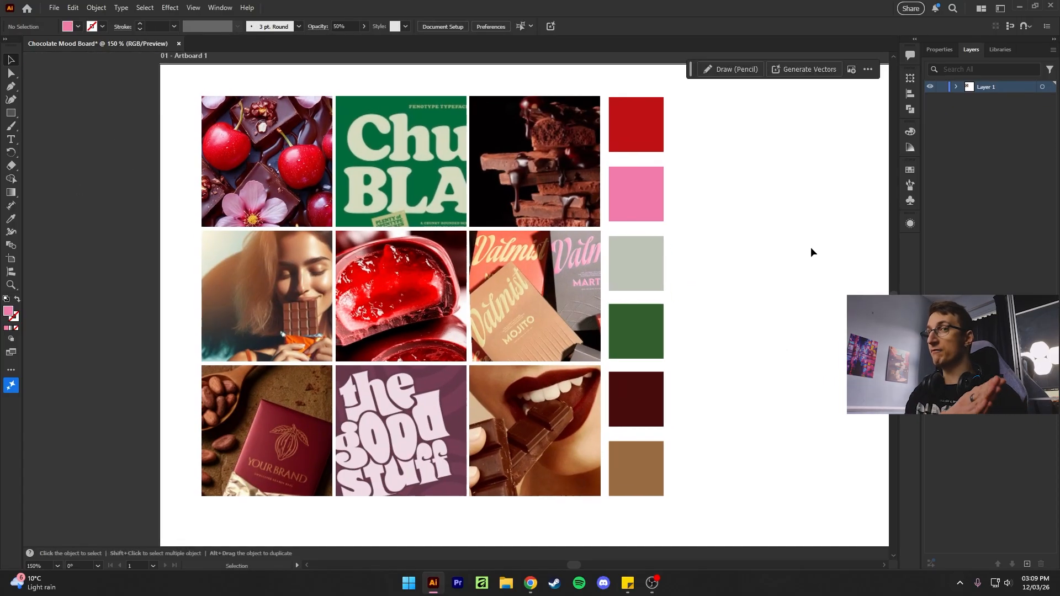
Step: Try the Hard Light blend mode on the cherry image's pink overlay
double_click(266, 164)
left_click(266, 163)
left_click(348, 28)
left_click(262, 44)
left_click(262, 173)
left_click(269, 43)
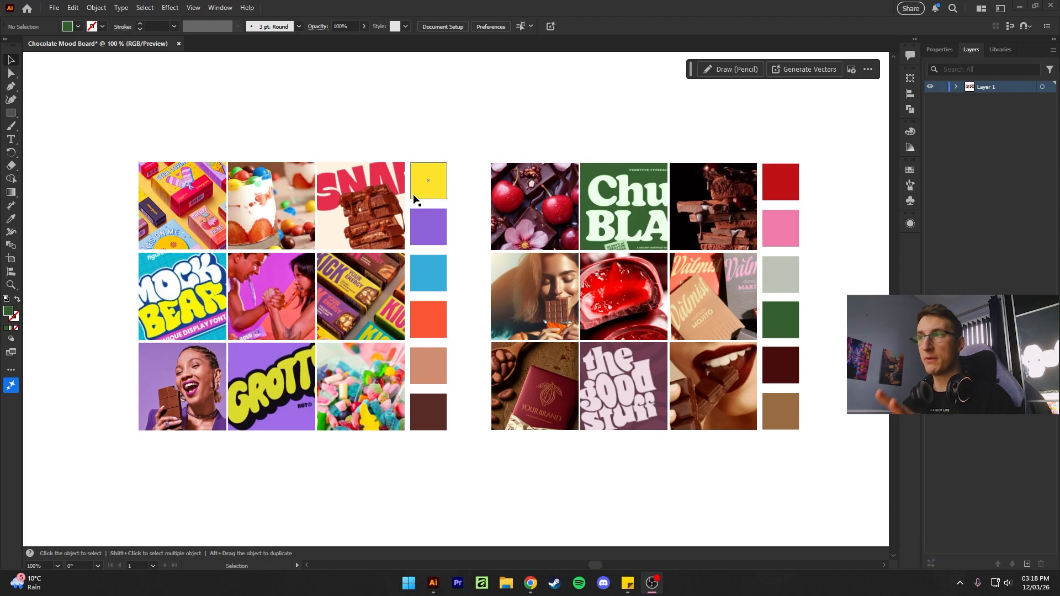
Step: Compare the two mood boards side by side, selecting the bright board and the darker board in turn
left_click(428, 180)
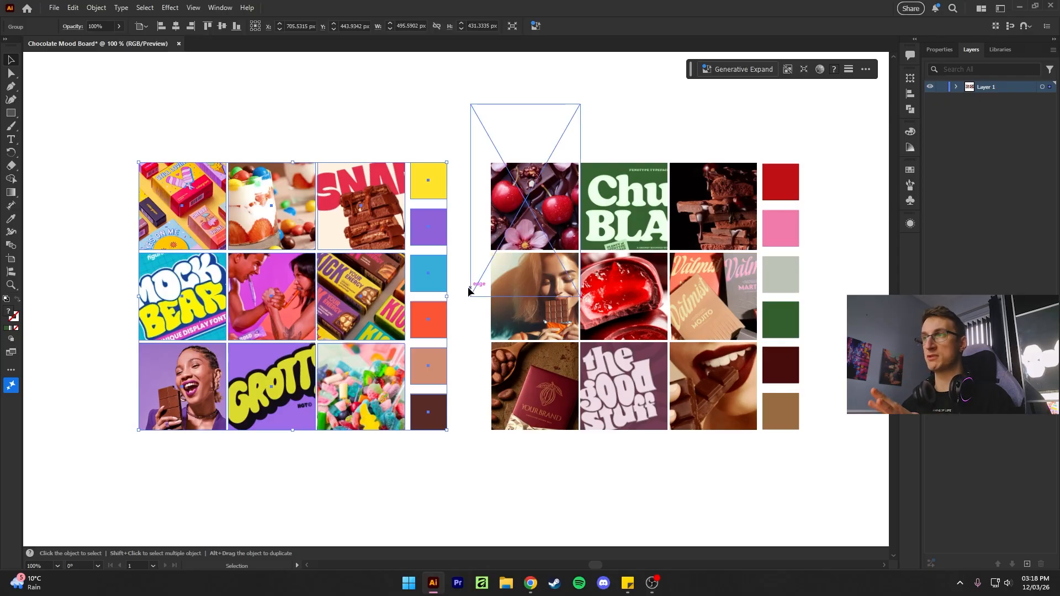
left_click(459, 307)
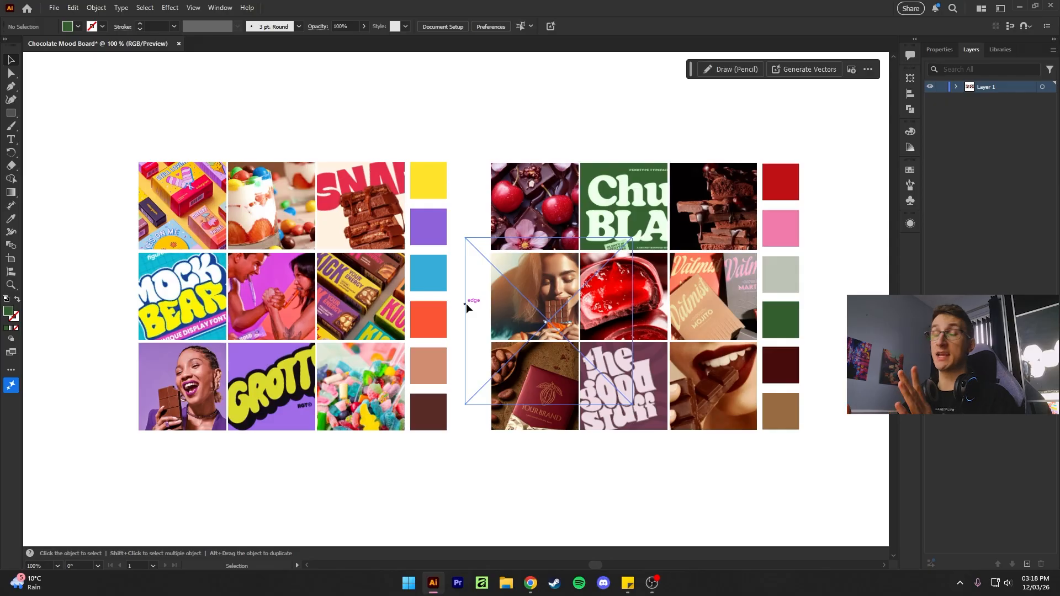
scroll(466, 303, "right", 3)
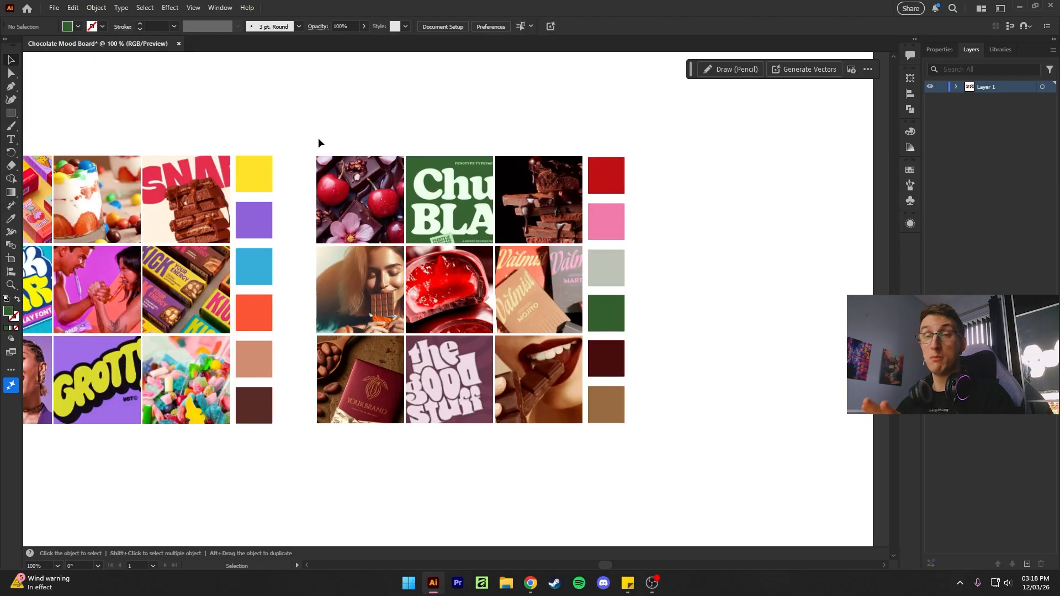
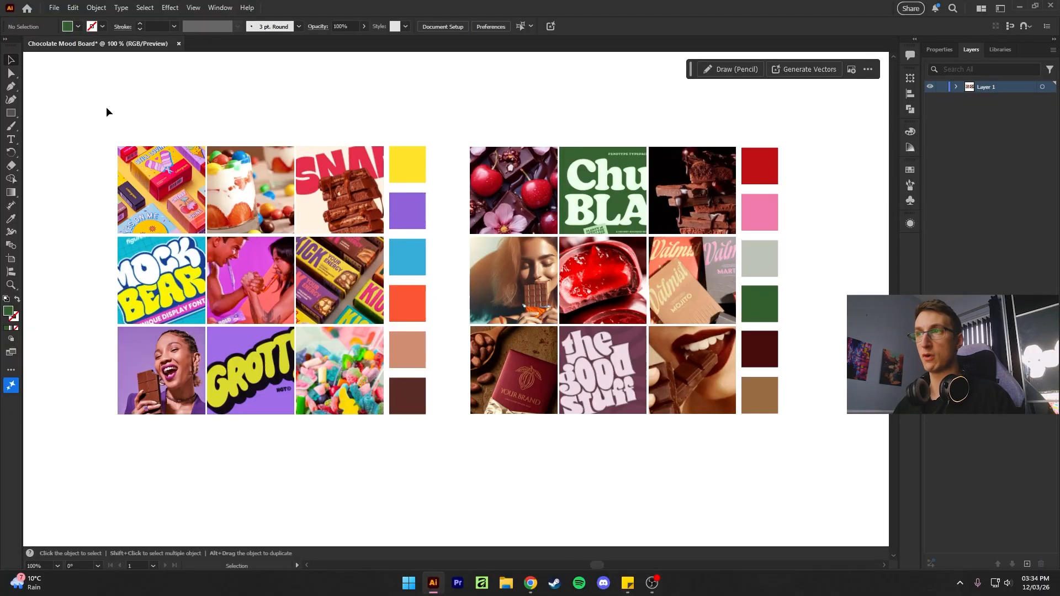
left_click_drag(107, 112, 457, 428)
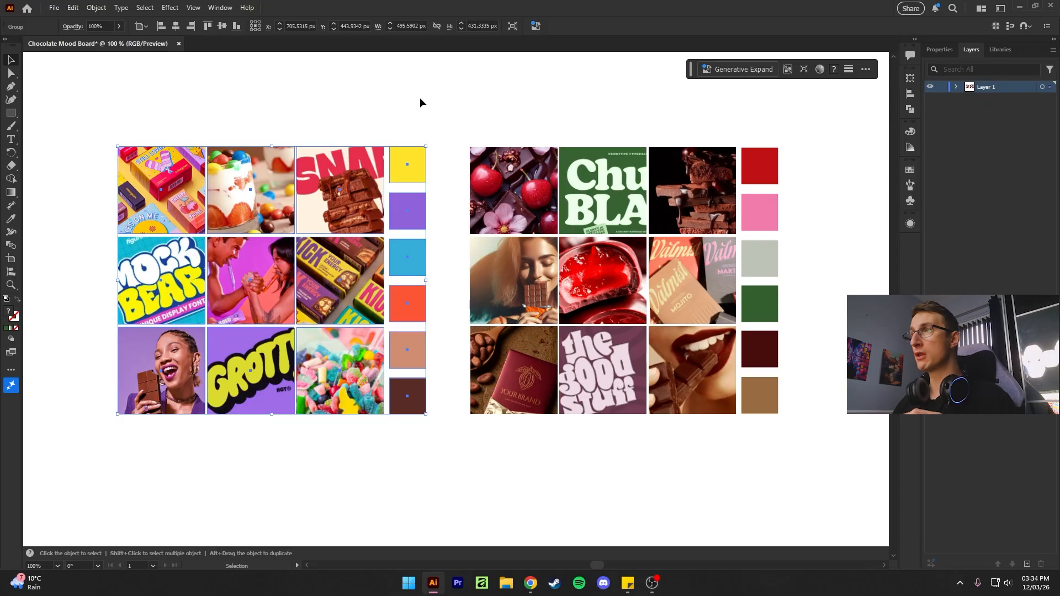
left_click_drag(469, 104, 823, 440)
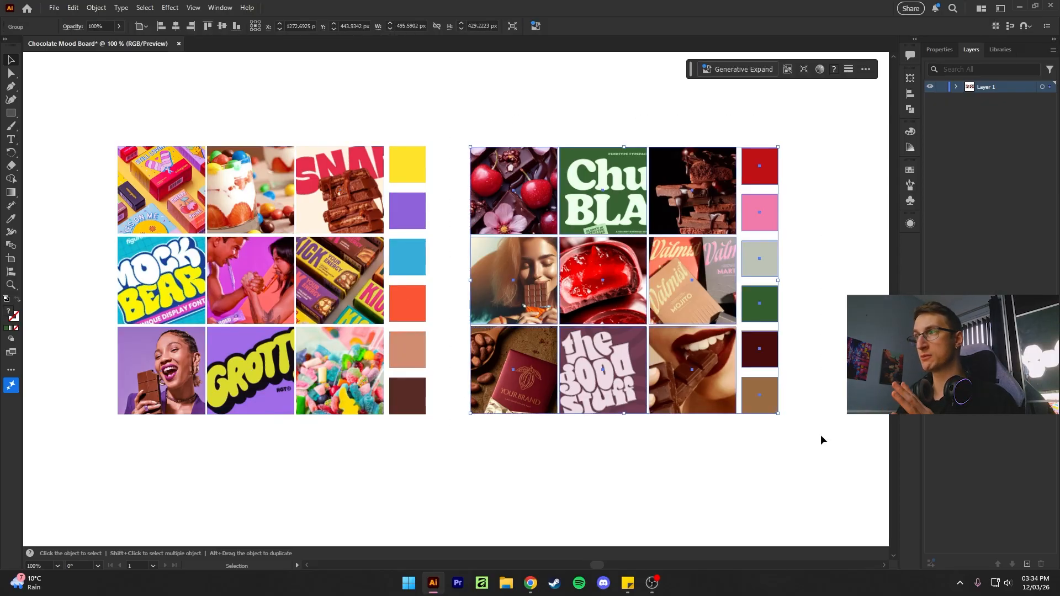